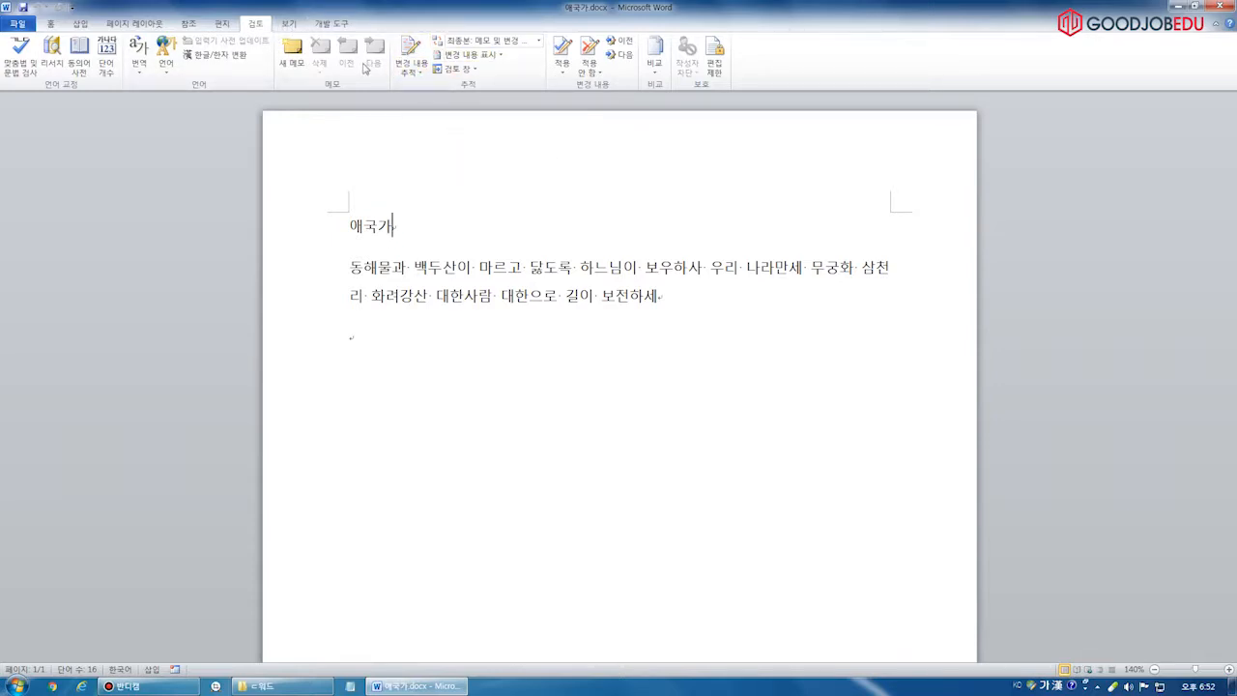
# Turn on Track Changes from the Review tab
pyautogui.click(417, 73)
pyautogui.click(416, 73)
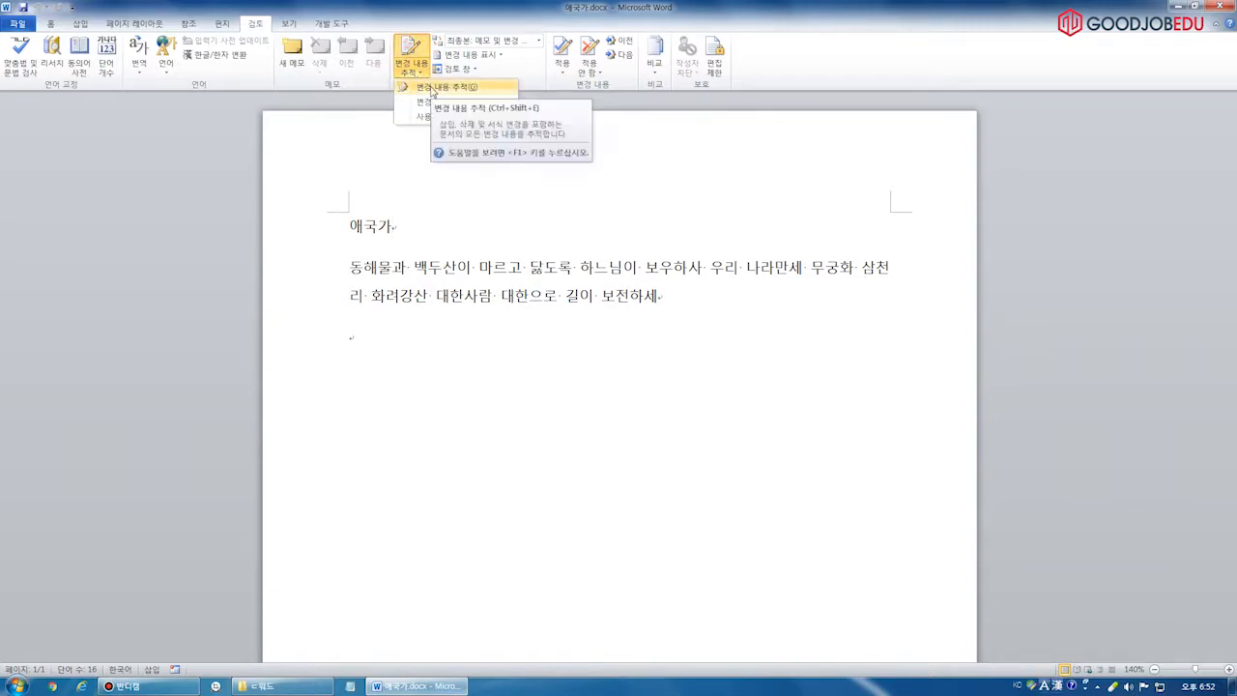
pyautogui.click(428, 89)
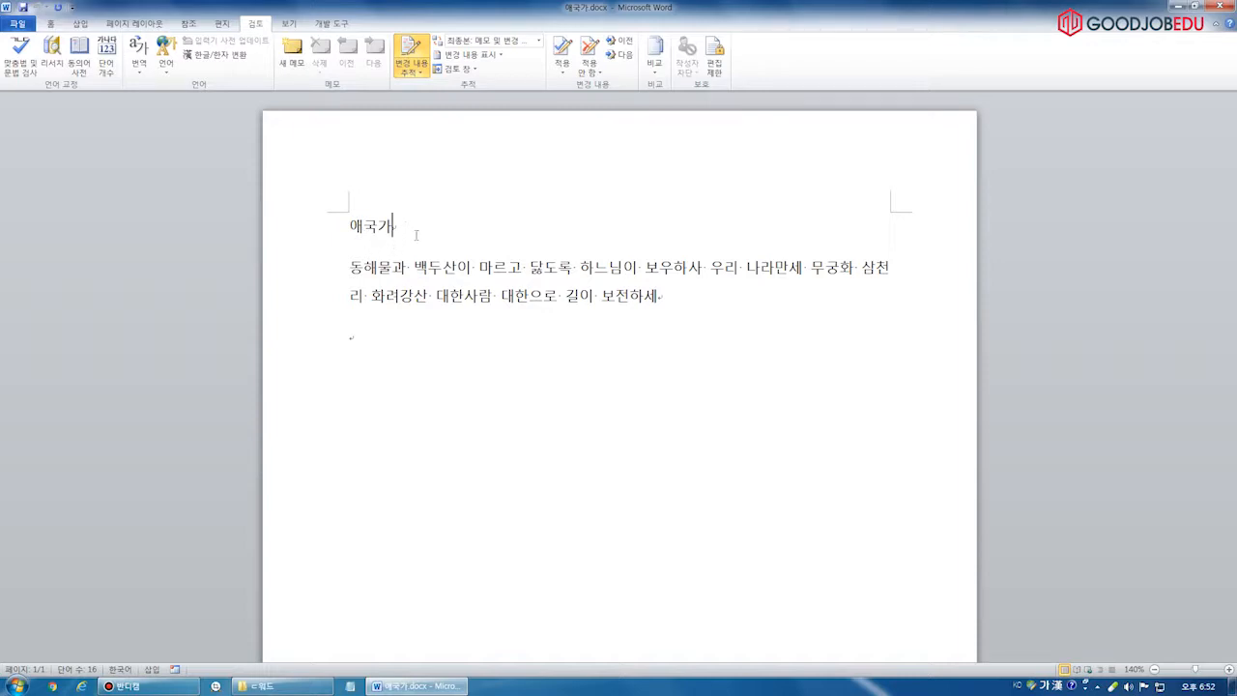
# Delete the 애국가 title so it remains as a tracked deletion
pyautogui.press('Home')
pyautogui.press('End')
pyautogui.press('BackSpace')
pyautogui.press('BackSpace')
pyautogui.press('BackSpace')
pyautogui.click(435, 336)
pyautogui.moveTo(565, 100)
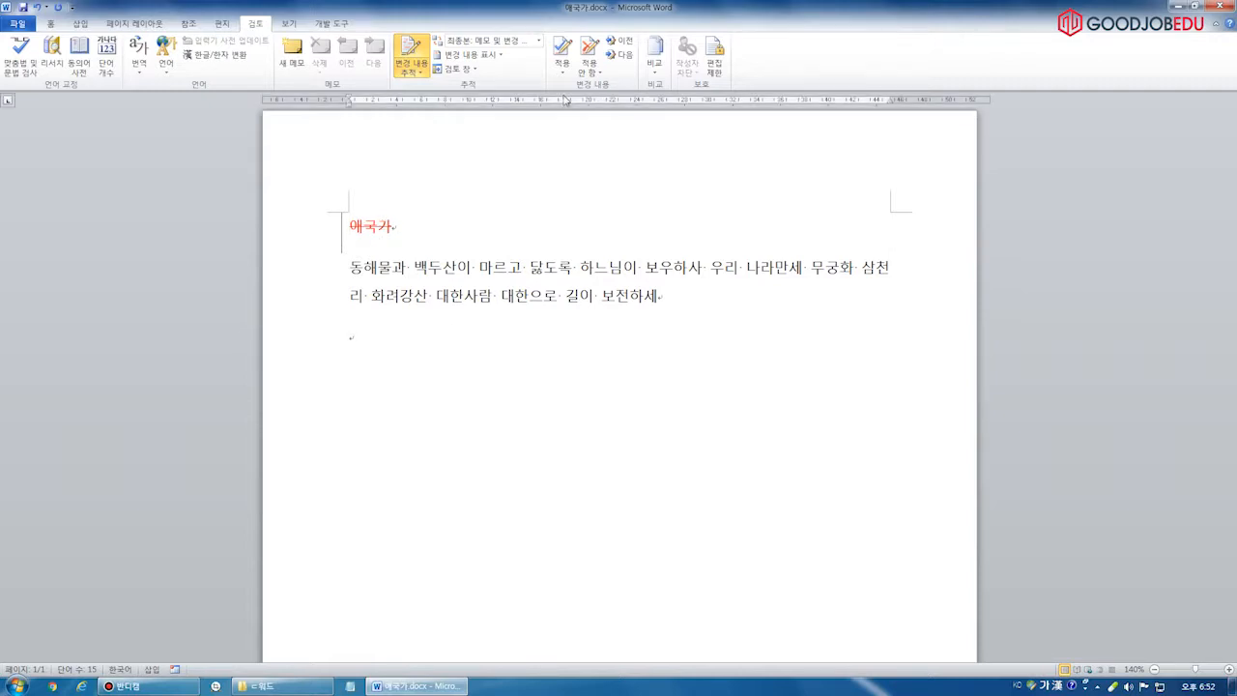
pyautogui.click(410, 296)
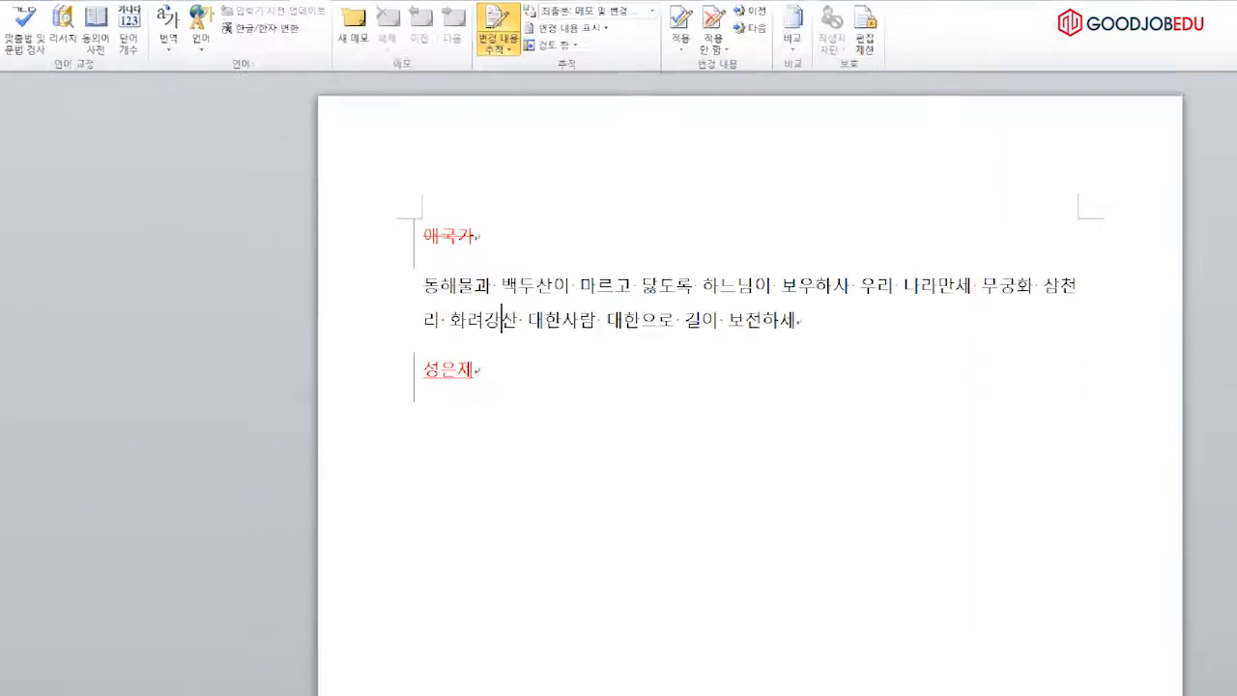
# Change the font colour of 대한사람 to light blue
pyautogui.moveTo(552, 429); pyautogui.dragTo(715, 430)
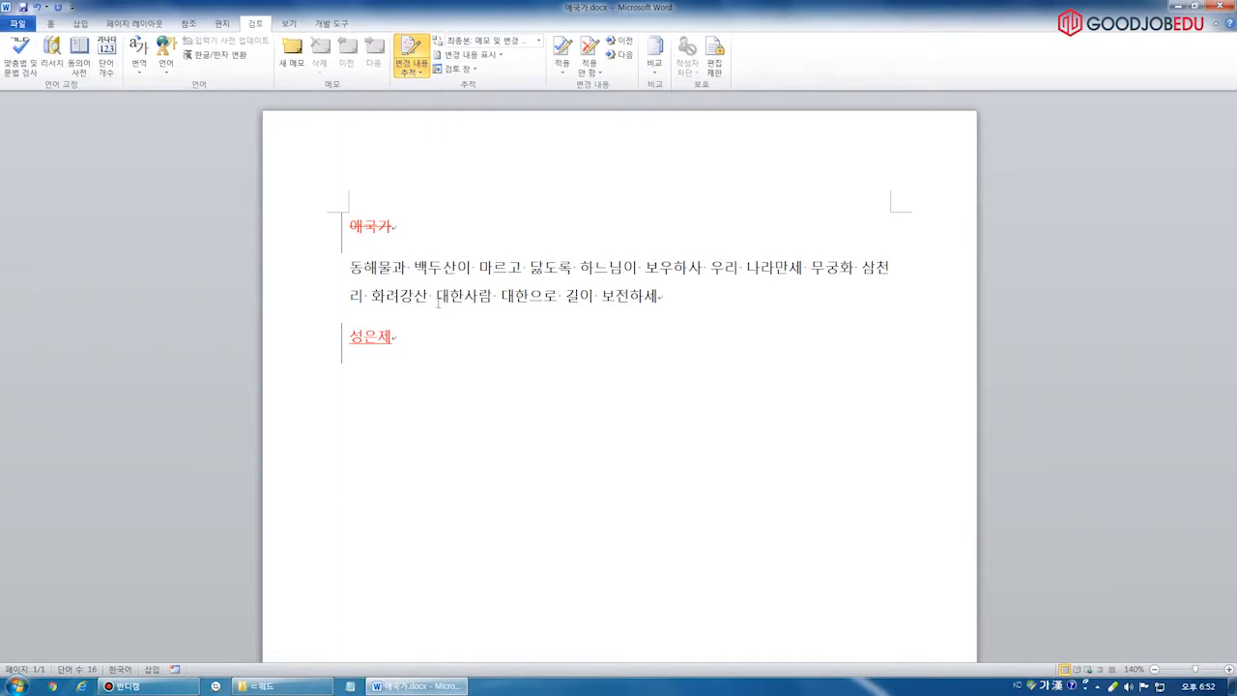
pyautogui.moveTo(436, 296); pyautogui.dragTo(492, 298)
pyautogui.click(51, 24)
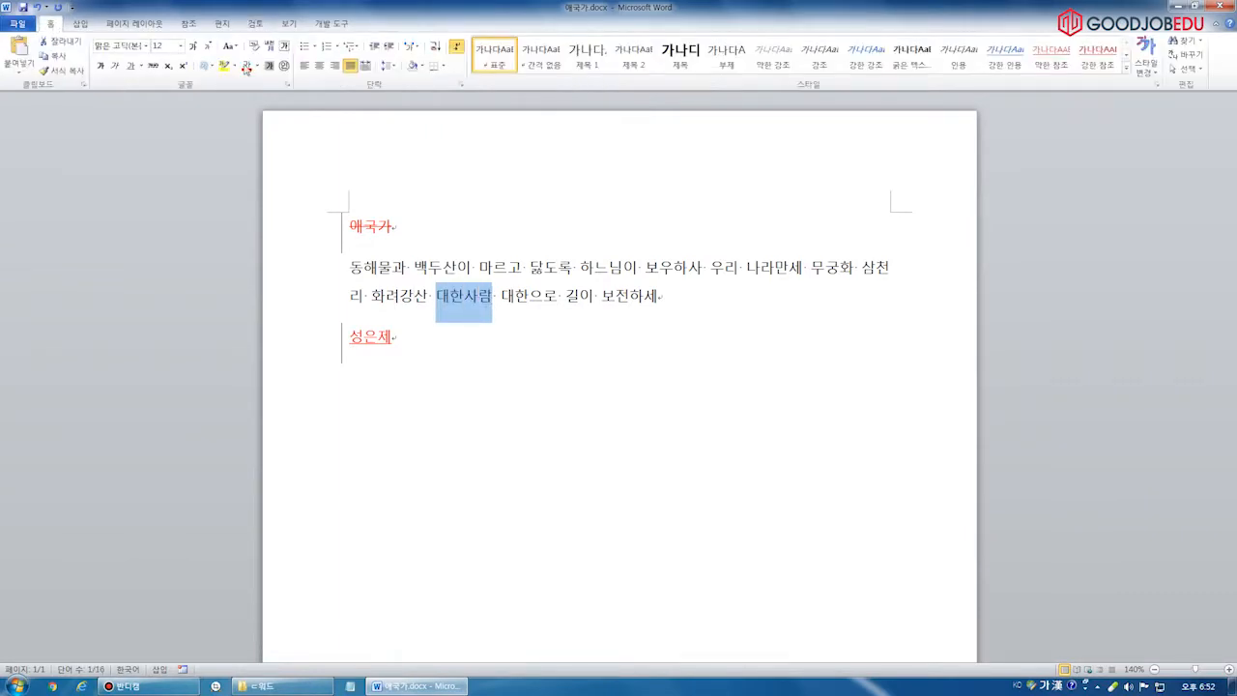
pyautogui.click(257, 65)
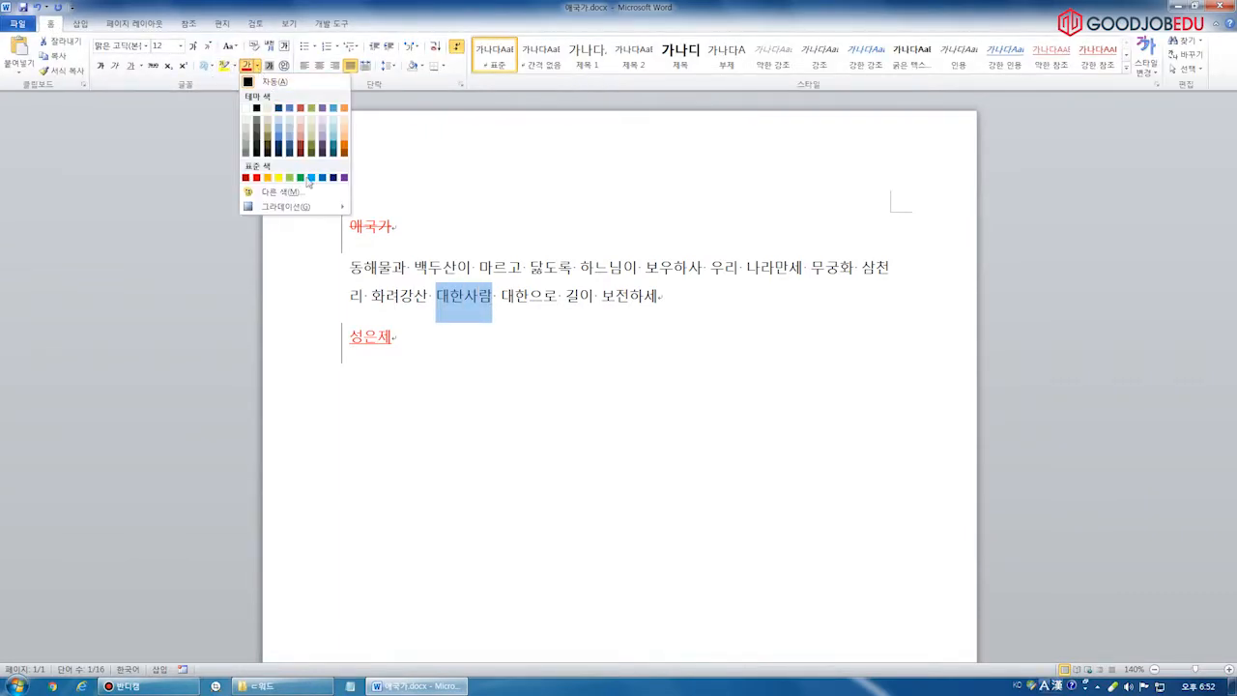
pyautogui.click(315, 183)
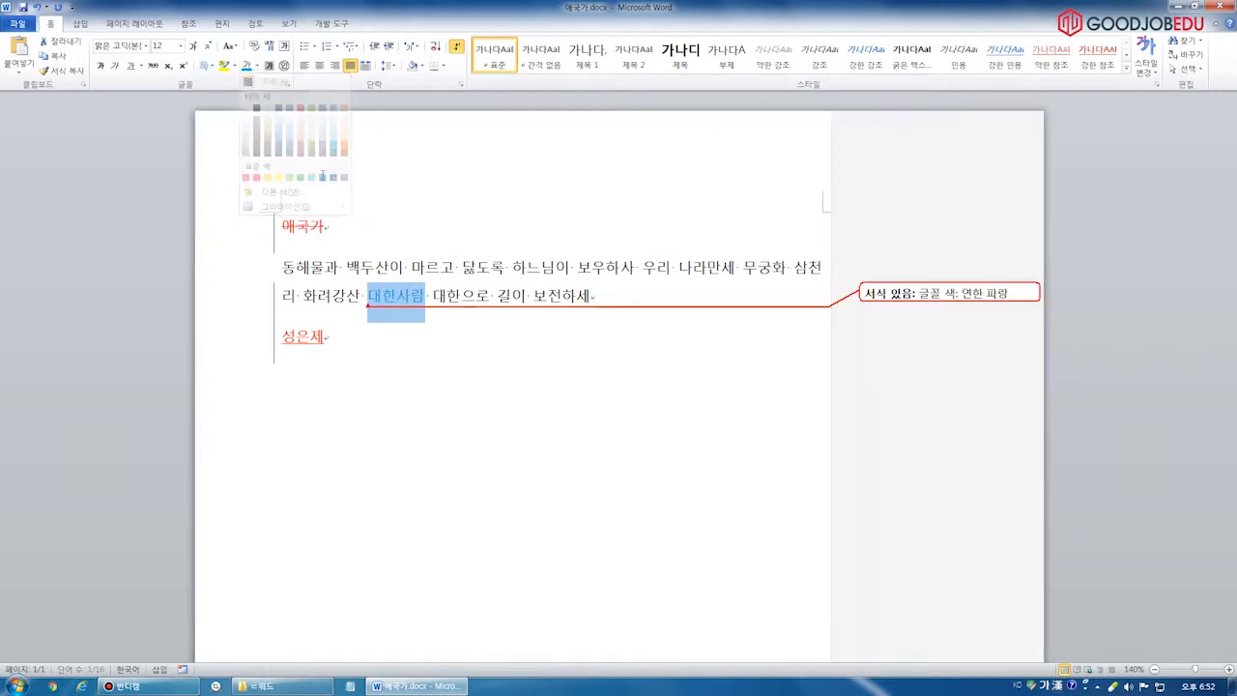
pyautogui.click(496, 274)
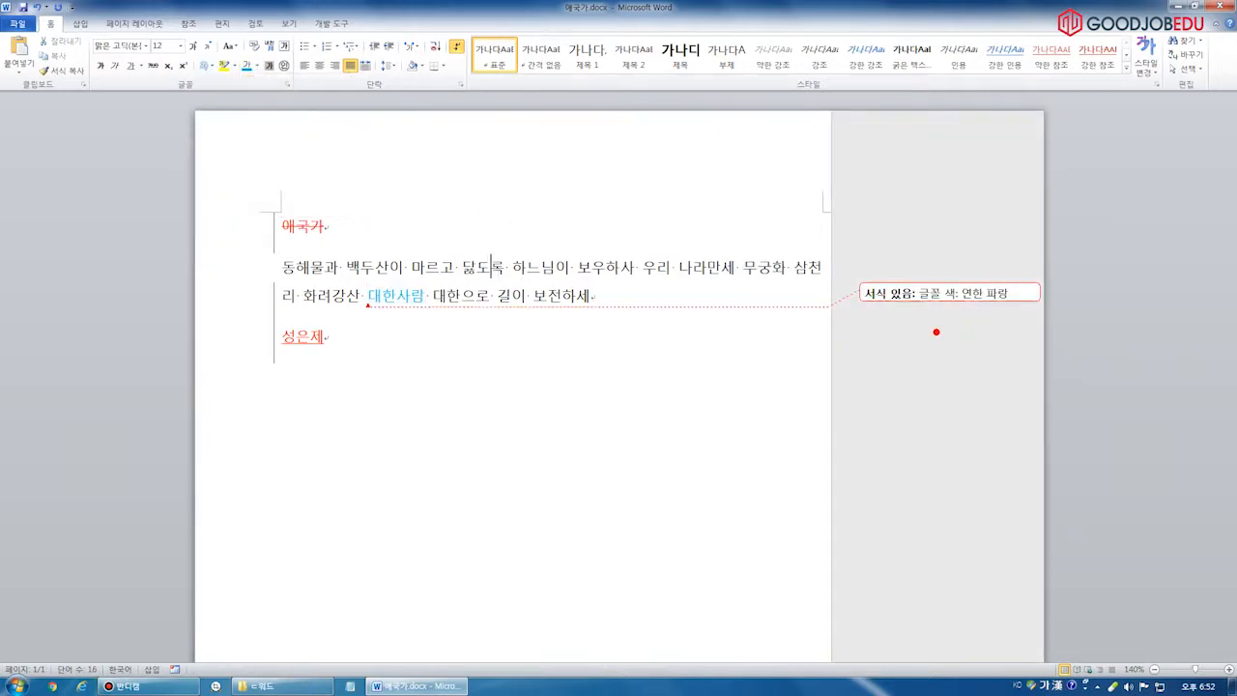
# Mark up the tracked changes with on-screen annotations, then clear them
pyautogui.moveTo(854, 330)
pyautogui.mouseDown()
pyautogui.moveTo(986, 241)
pyautogui.moveTo(902, 336)
pyautogui.mouseUp()
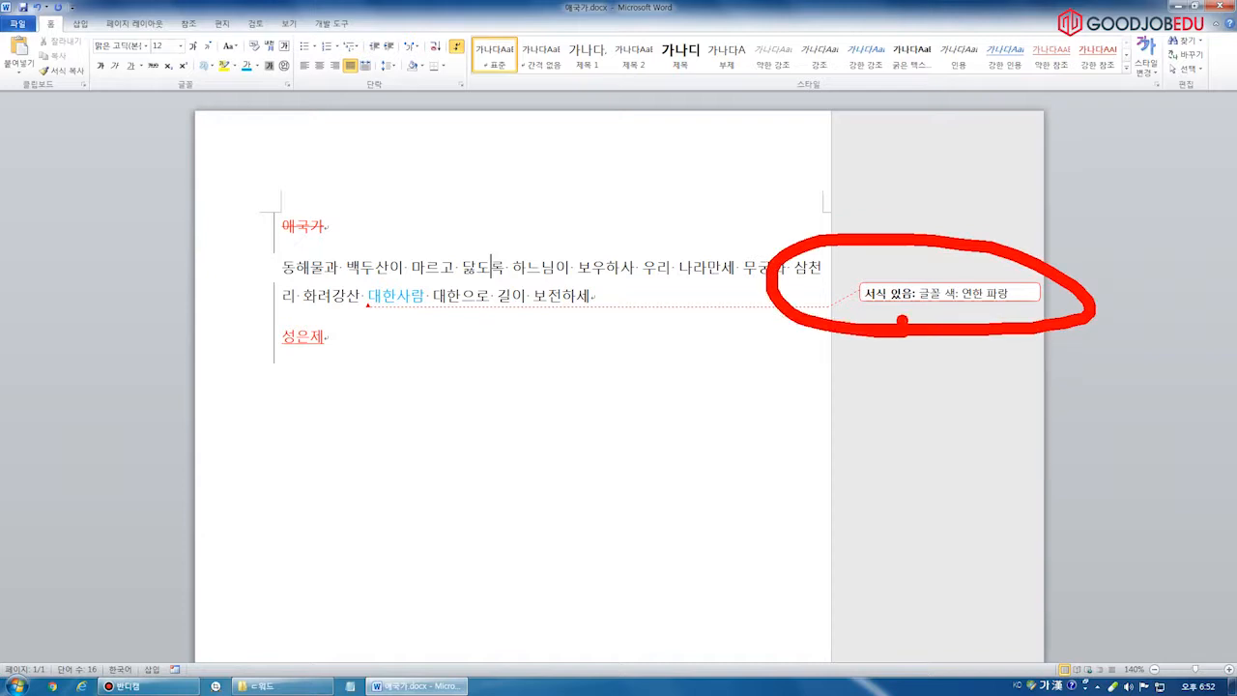
pyautogui.press('Escape')
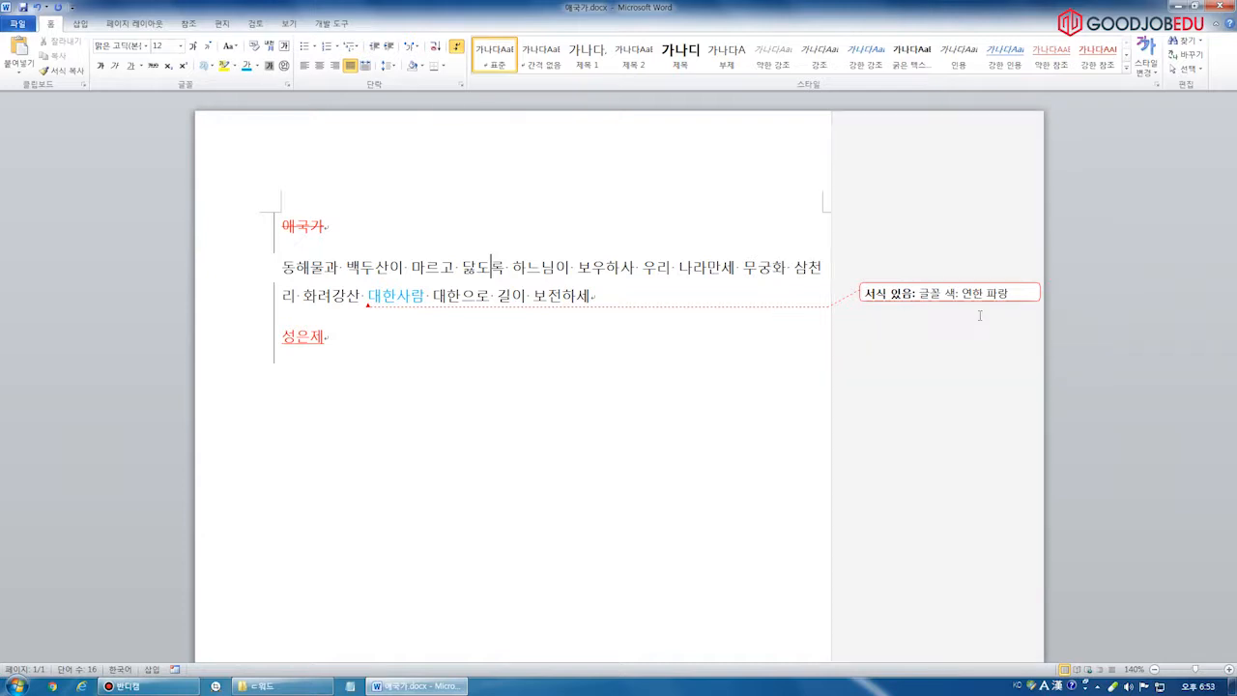
pyautogui.moveTo(269, 176)
pyautogui.mouseDown()
pyautogui.moveTo(278, 190)
pyautogui.moveTo(350, 166)
pyautogui.mouseUp()
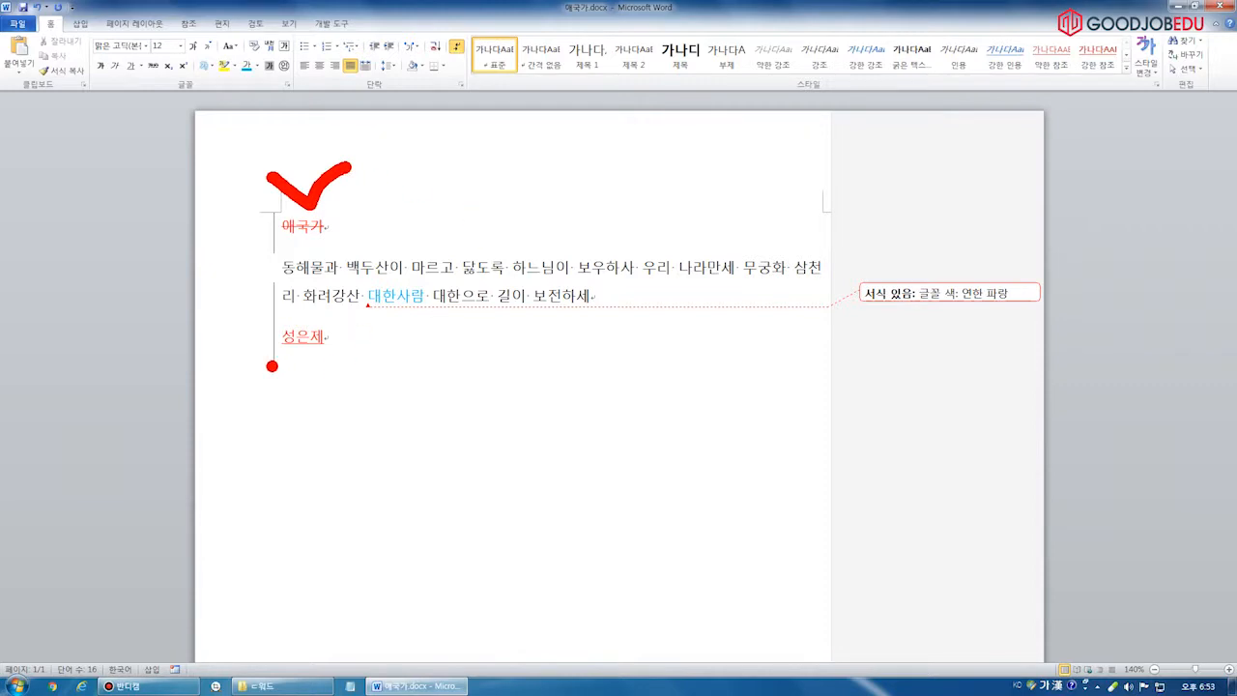
pyautogui.moveTo(270, 366); pyautogui.dragTo(336, 366)
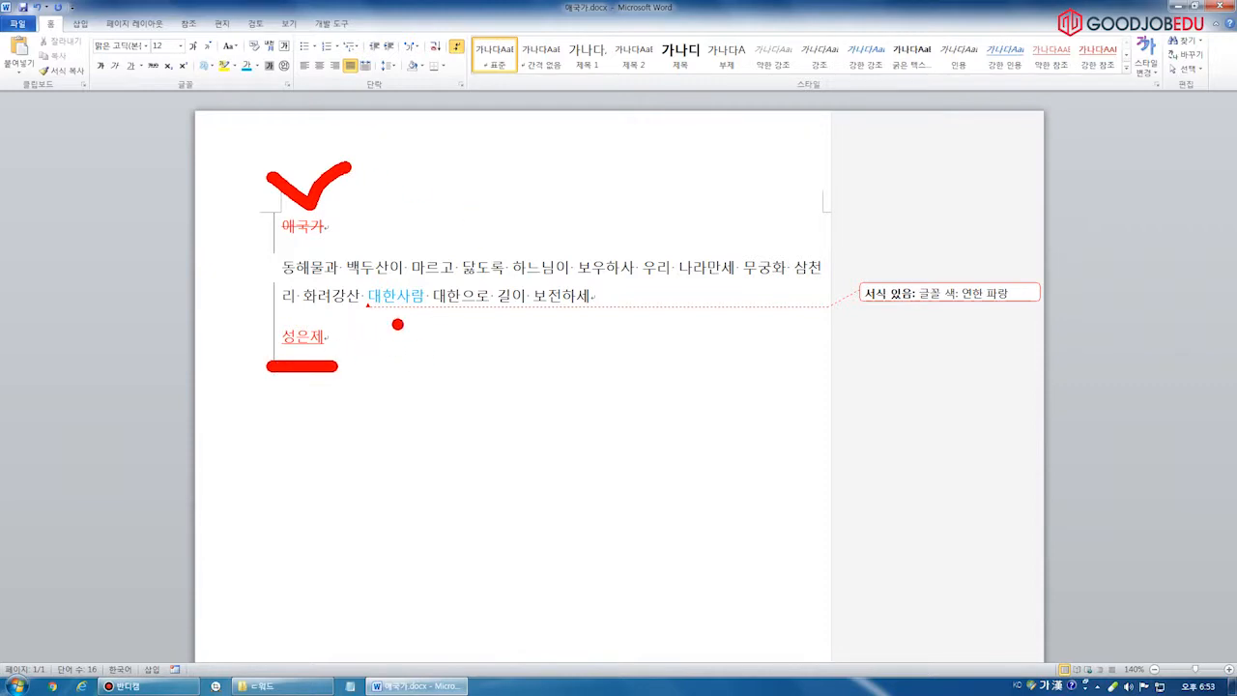
pyautogui.moveTo(376, 243)
pyautogui.mouseDown()
pyautogui.moveTo(417, 279)
pyautogui.moveTo(446, 243)
pyautogui.mouseUp()
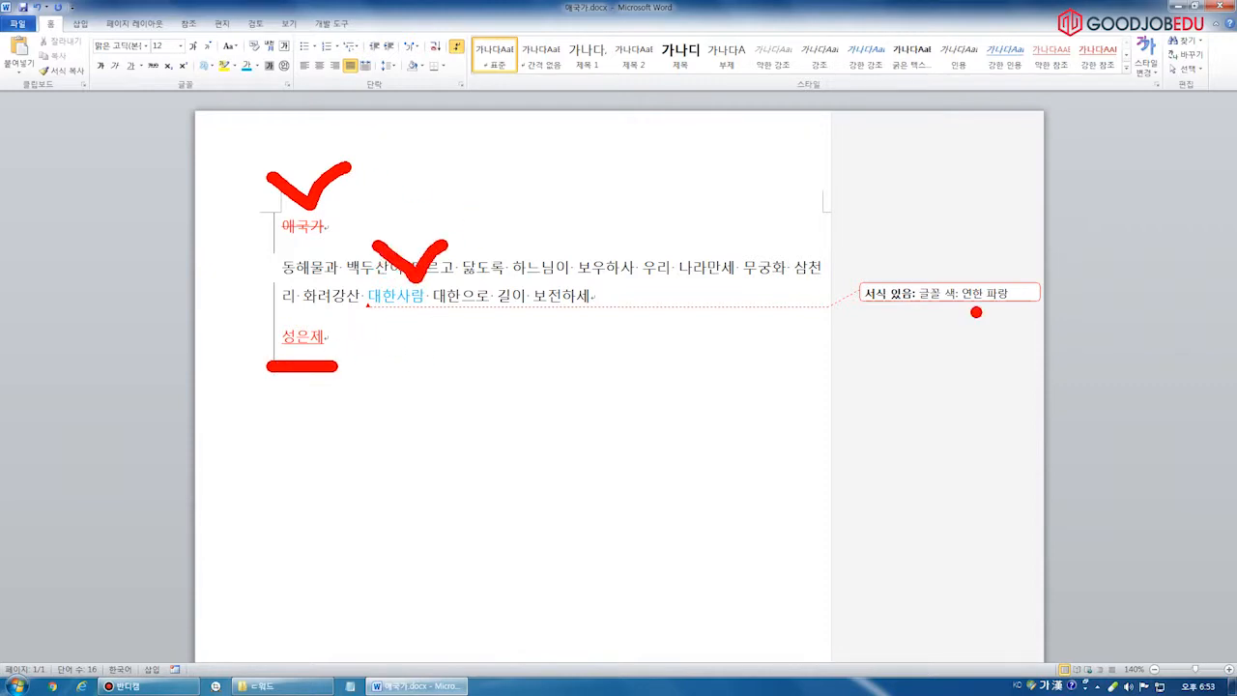
pyautogui.moveTo(883, 324)
pyautogui.mouseDown()
pyautogui.moveTo(866, 308)
pyautogui.moveTo(965, 338)
pyautogui.mouseUp()
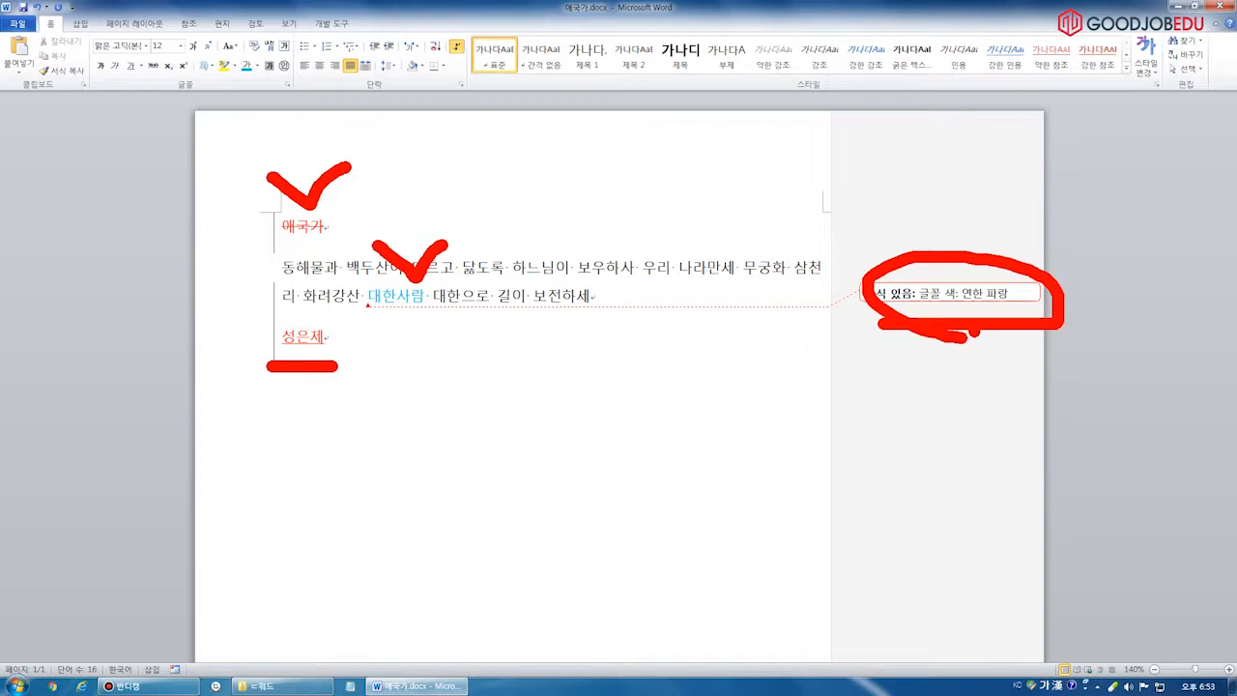
pyautogui.press('Escape')
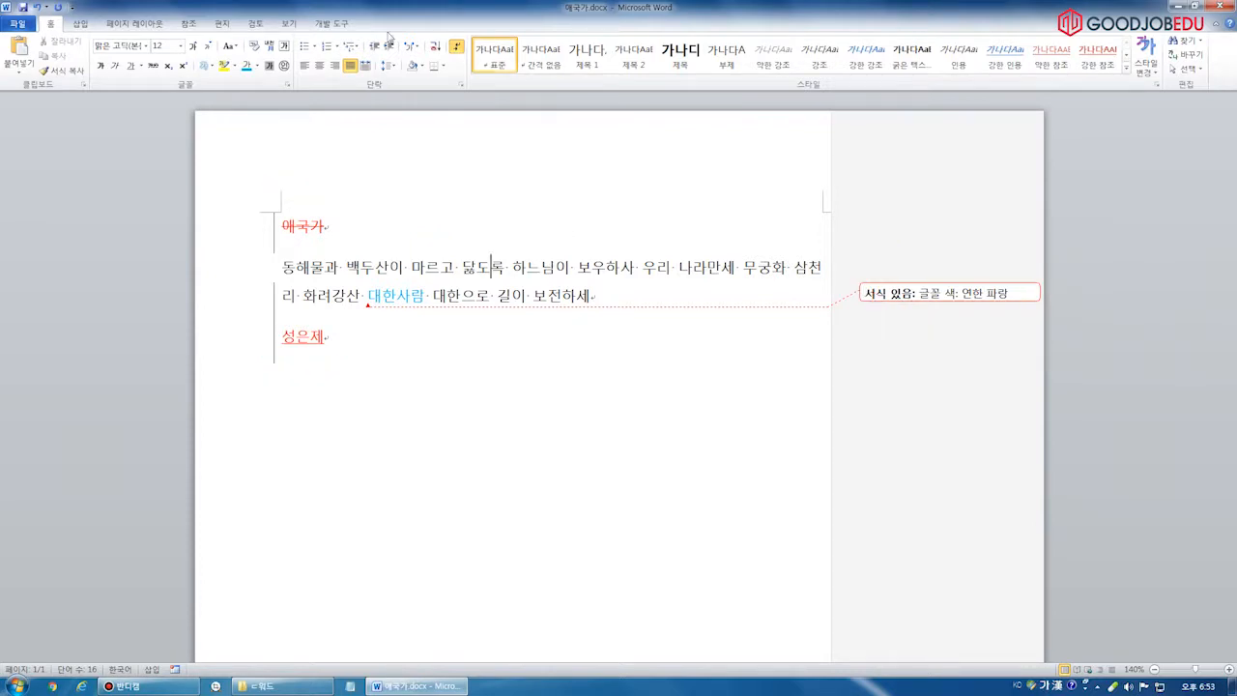
# Open Change Tracking Options from Review > Track Changes and highlight its settings
pyautogui.click(191, 24)
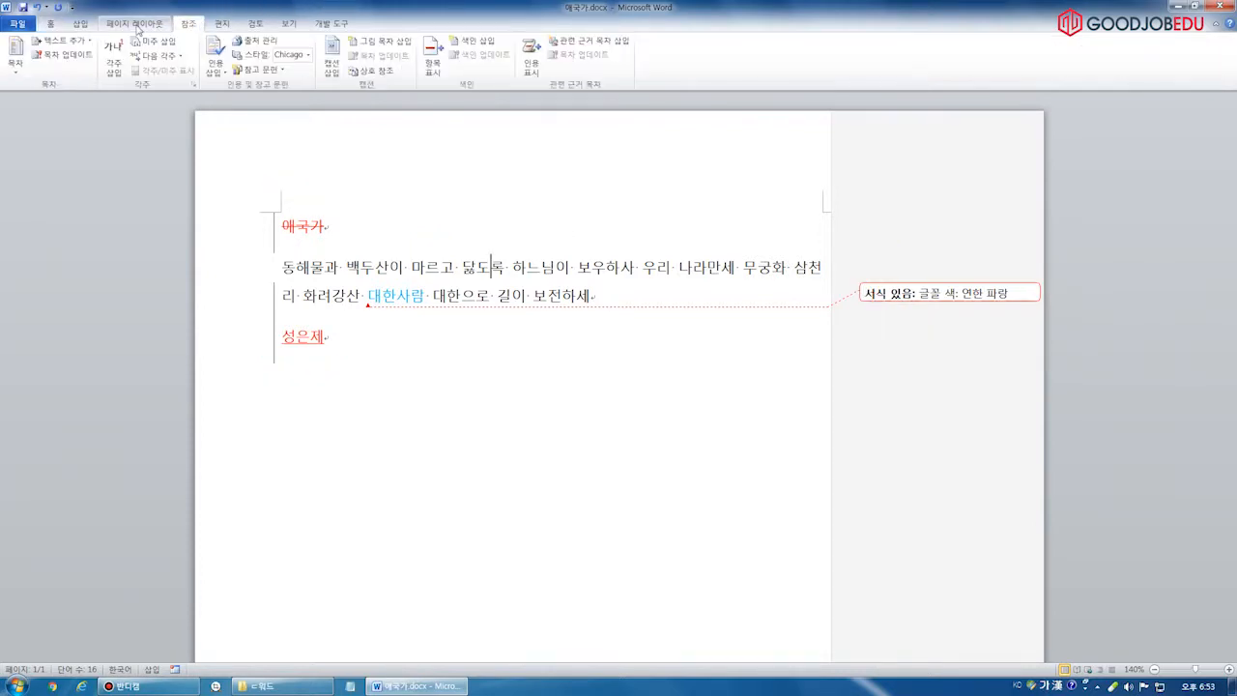
pyautogui.click(255, 27)
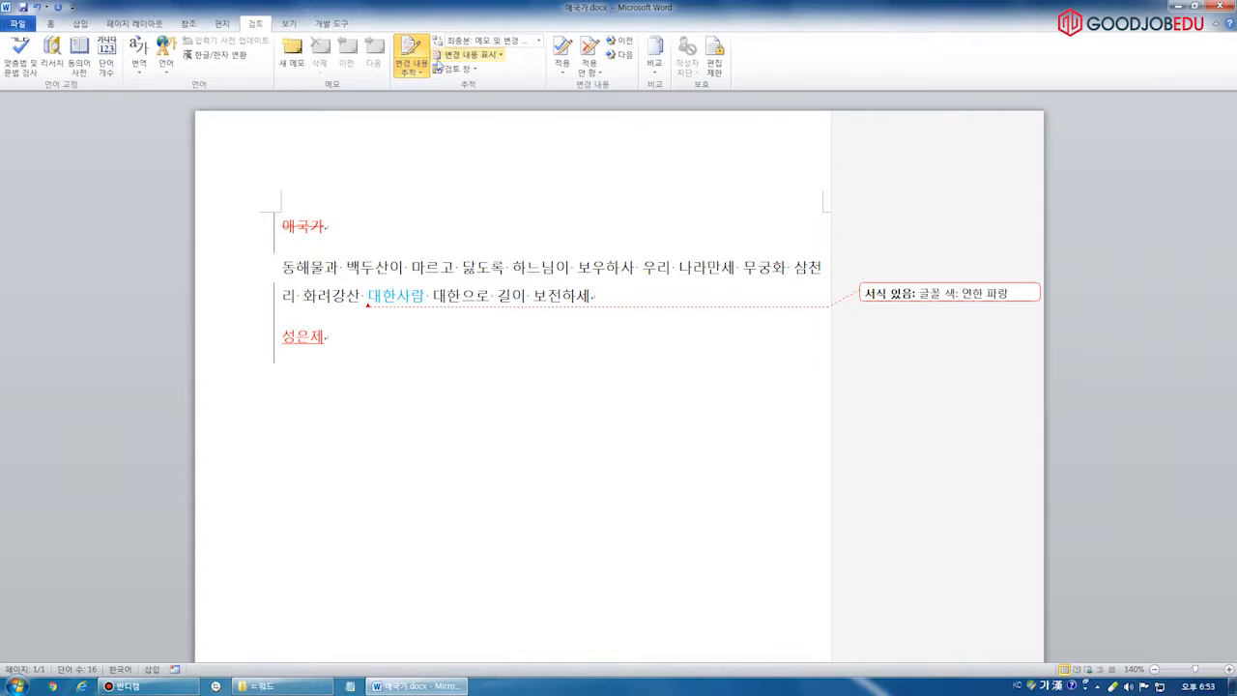
pyautogui.click(420, 69)
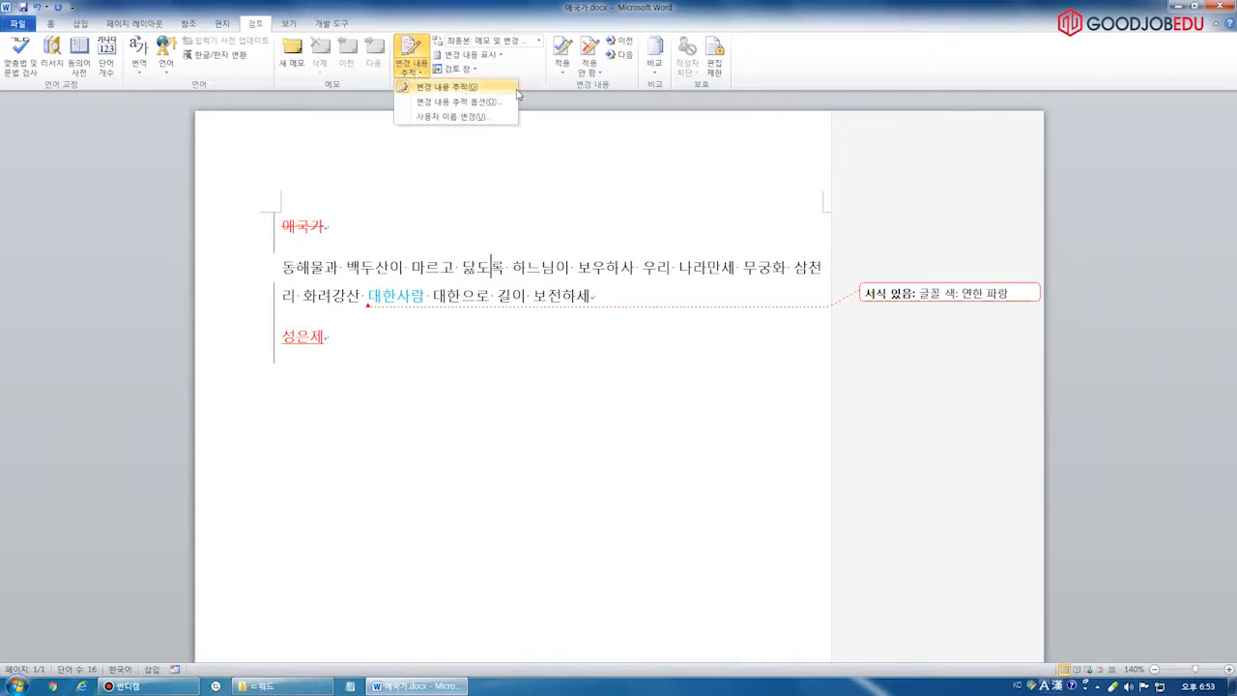
pyautogui.click(467, 103)
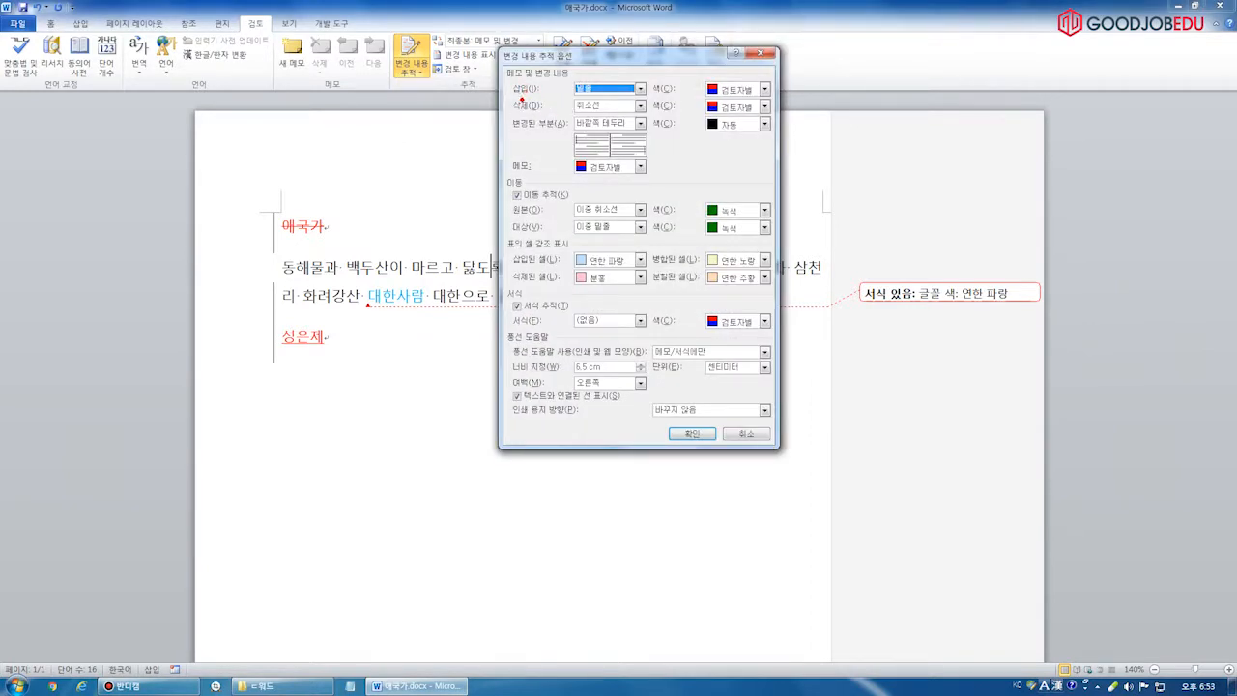
pyautogui.moveTo(508, 96); pyautogui.dragTo(645, 96)
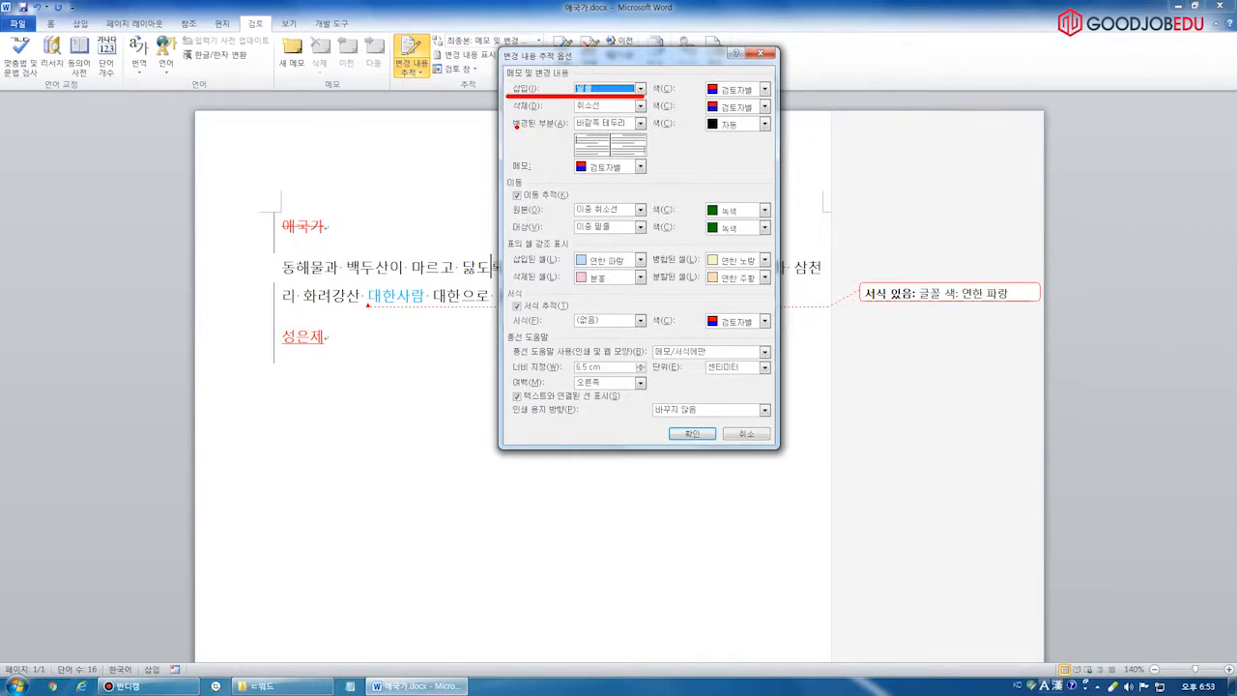
pyautogui.moveTo(511, 120); pyautogui.dragTo(629, 122)
pyautogui.moveTo(504, 290); pyautogui.dragTo(592, 319)
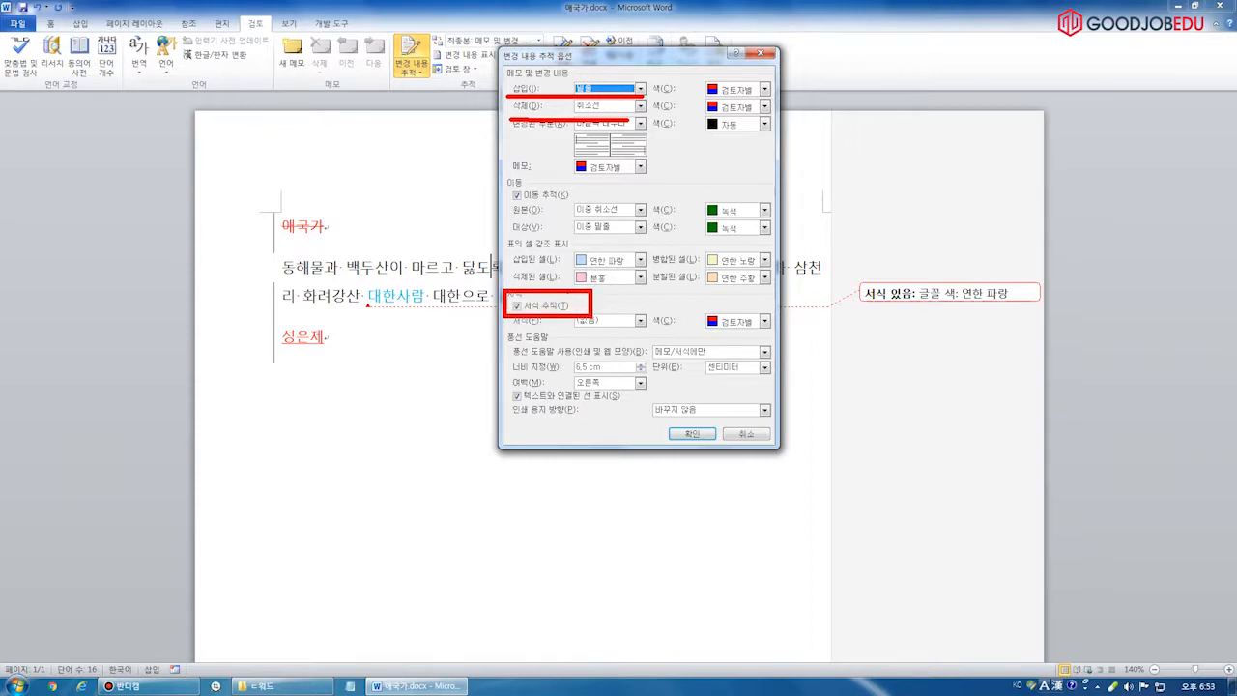
pyautogui.press('Escape')
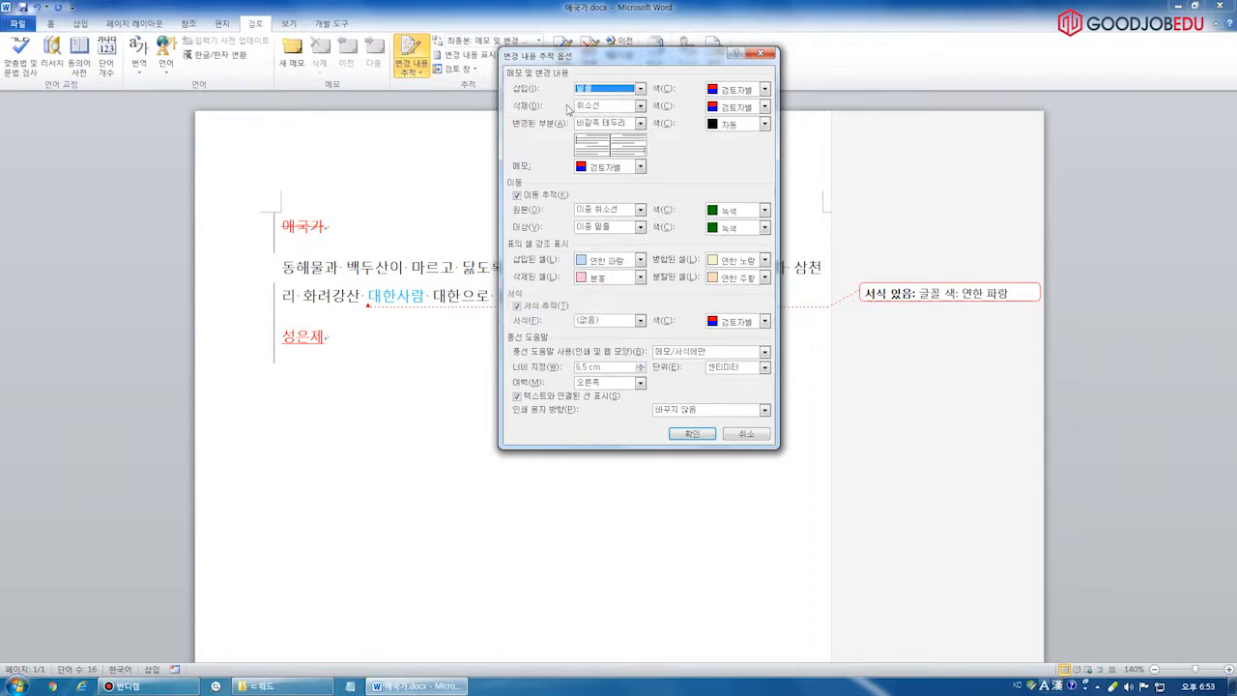
# Uncheck Track formatting, confirm with OK, and select the word 백두산이
pyautogui.click(553, 306)
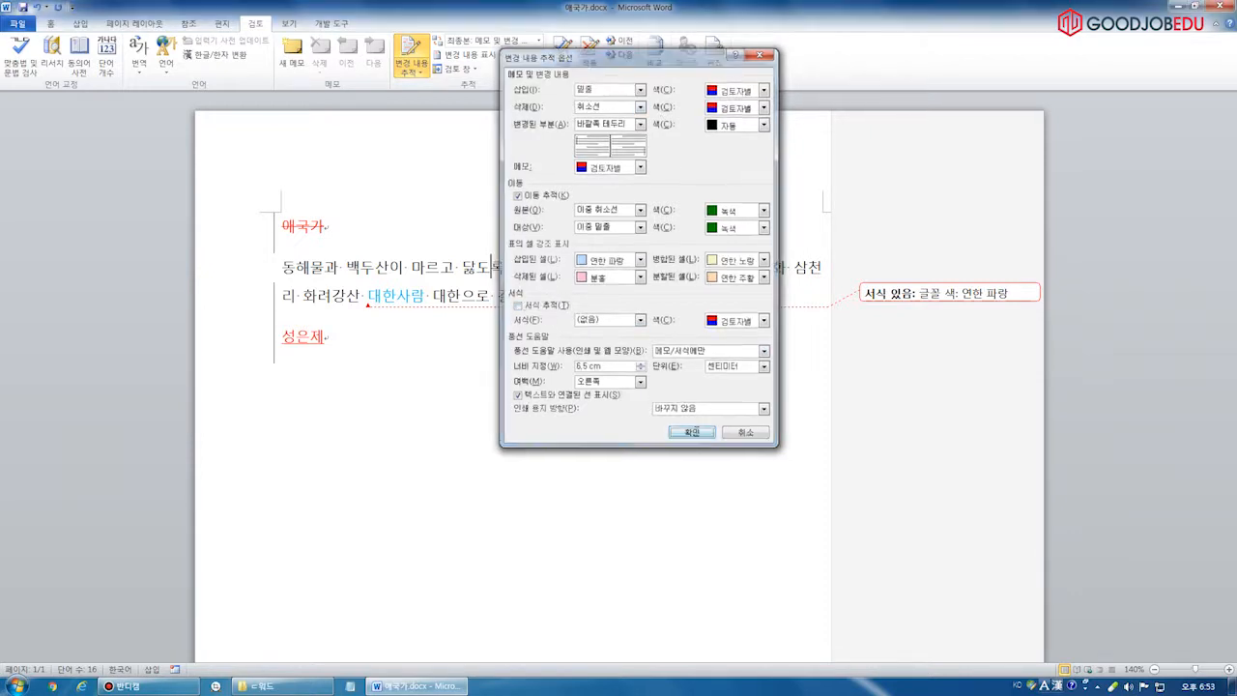
pyautogui.click(692, 434)
pyautogui.moveTo(349, 270); pyautogui.dragTo(404, 270)
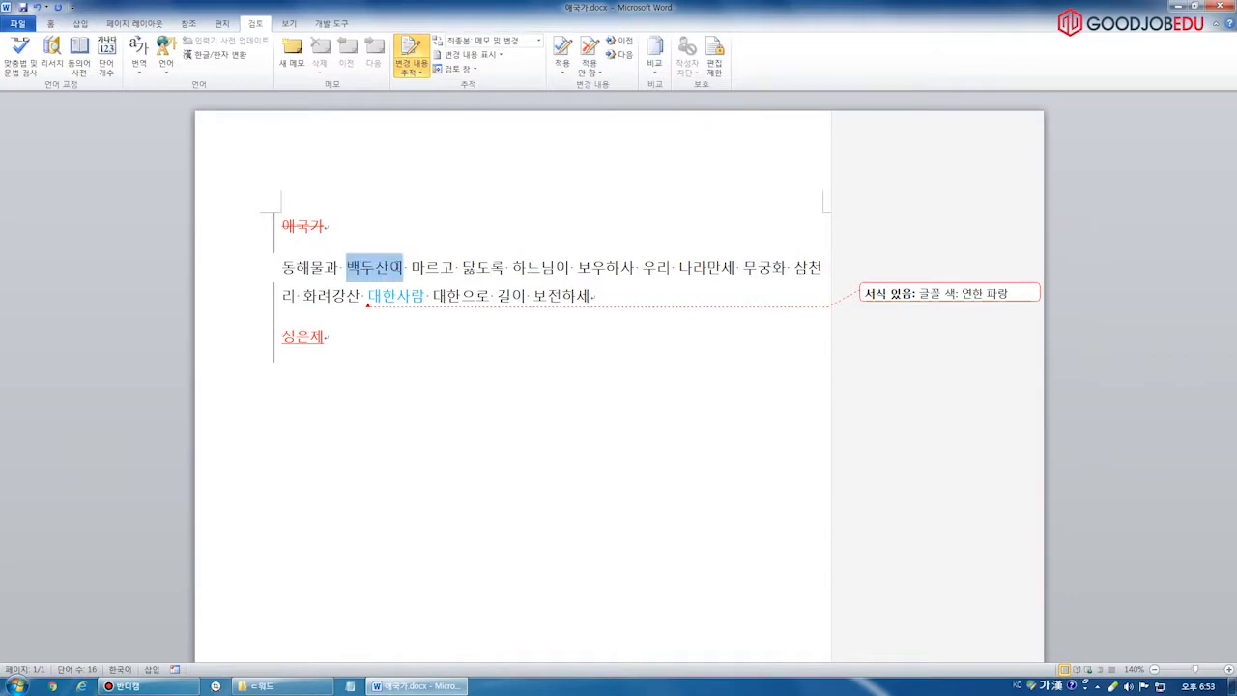
# Colour 백두산이 light blue, then close Word without saving and return to the 워드 folder
pyautogui.click(50, 23)
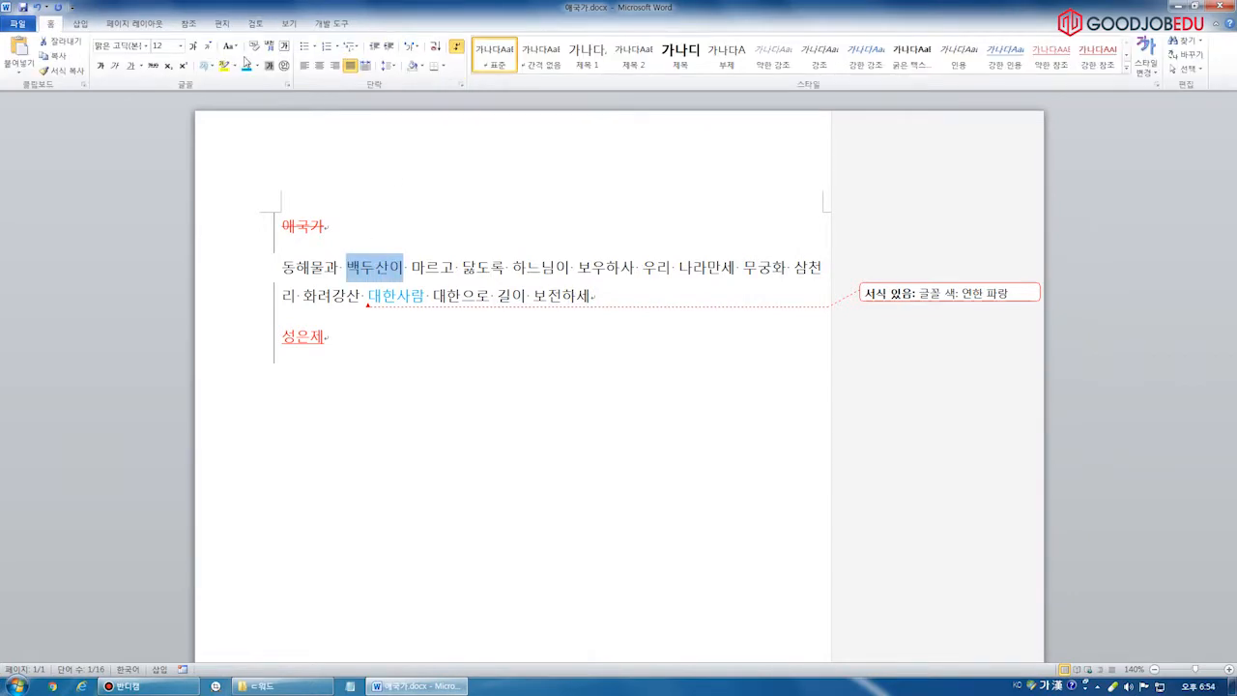
pyautogui.click(488, 293)
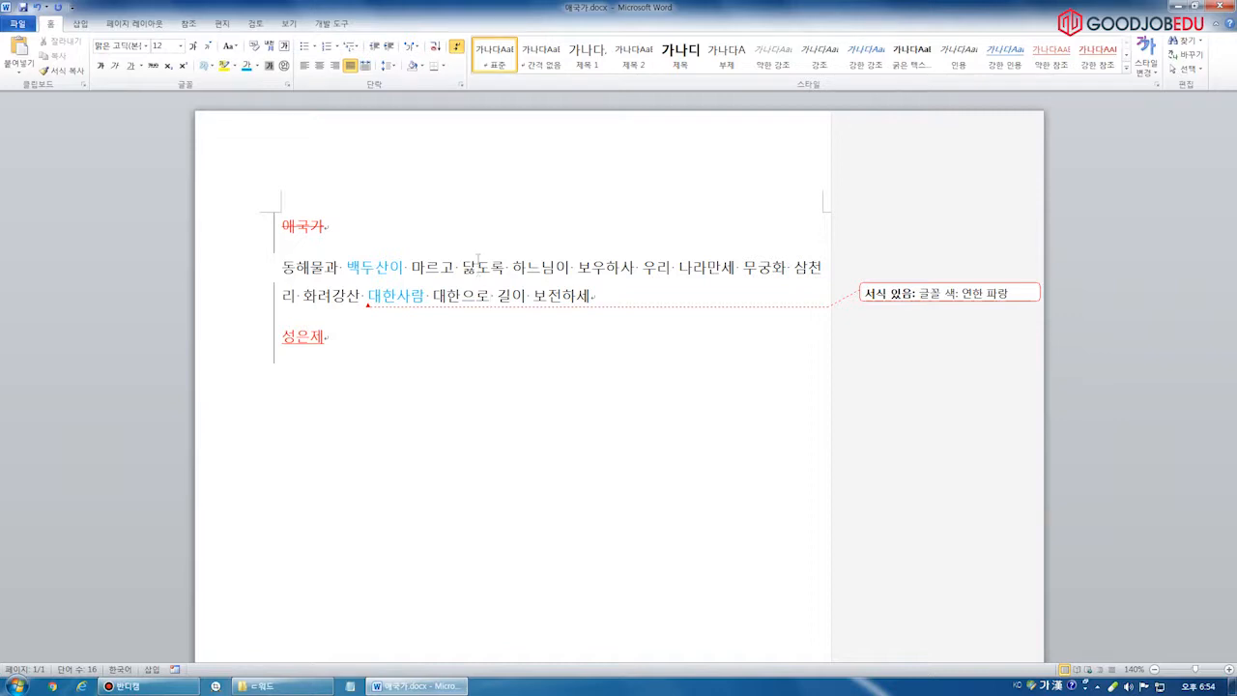
pyautogui.click(1222, 6)
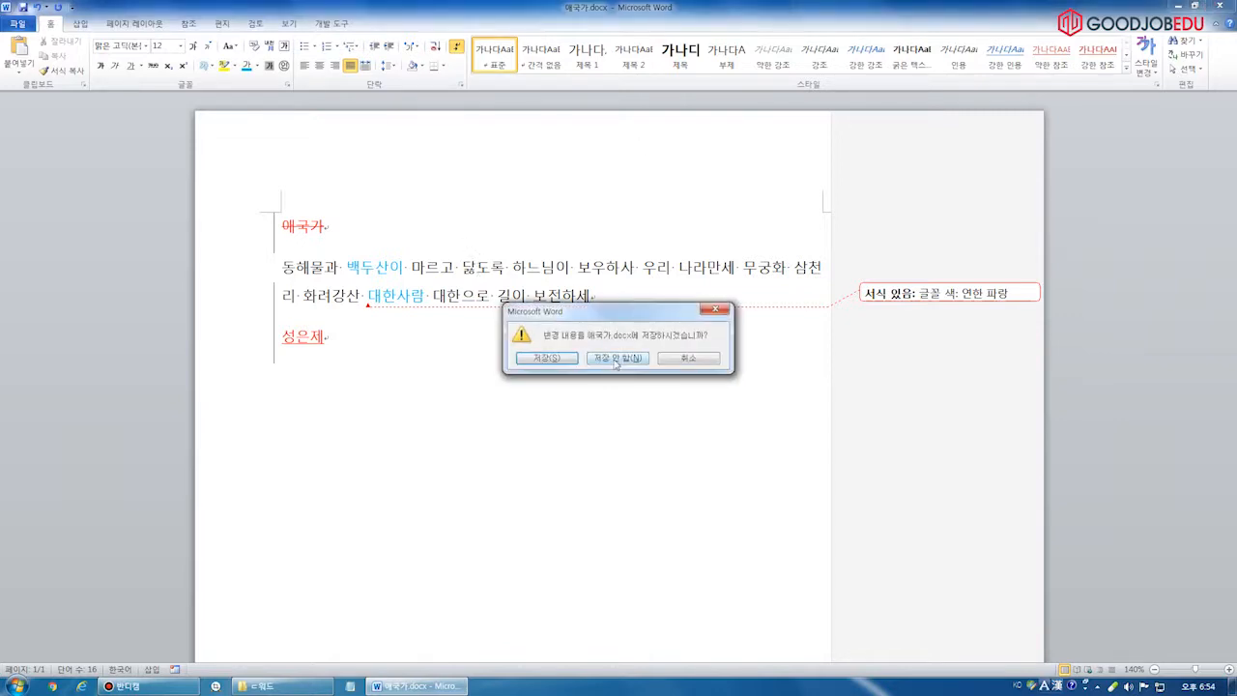
pyautogui.click(623, 350)
pyautogui.click(280, 686)
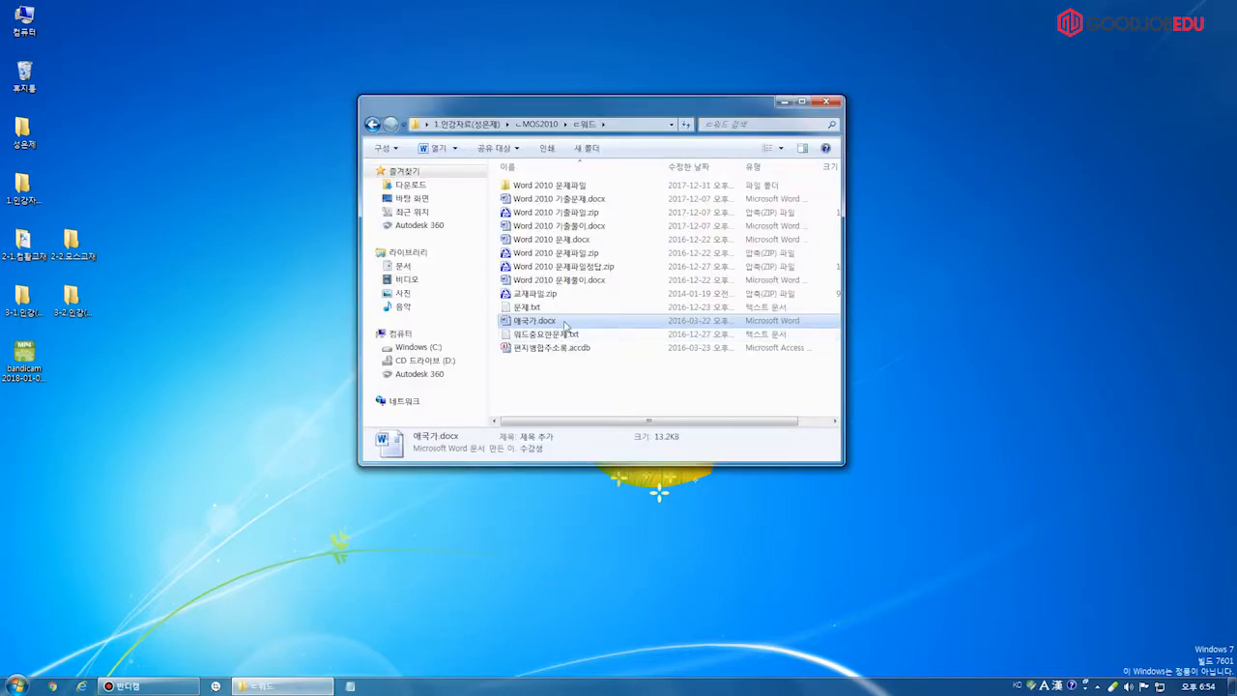
# Reopen 애국가.docx and point out the Review tab's Compare and Combine options
pyautogui.doubleClick(562, 323)
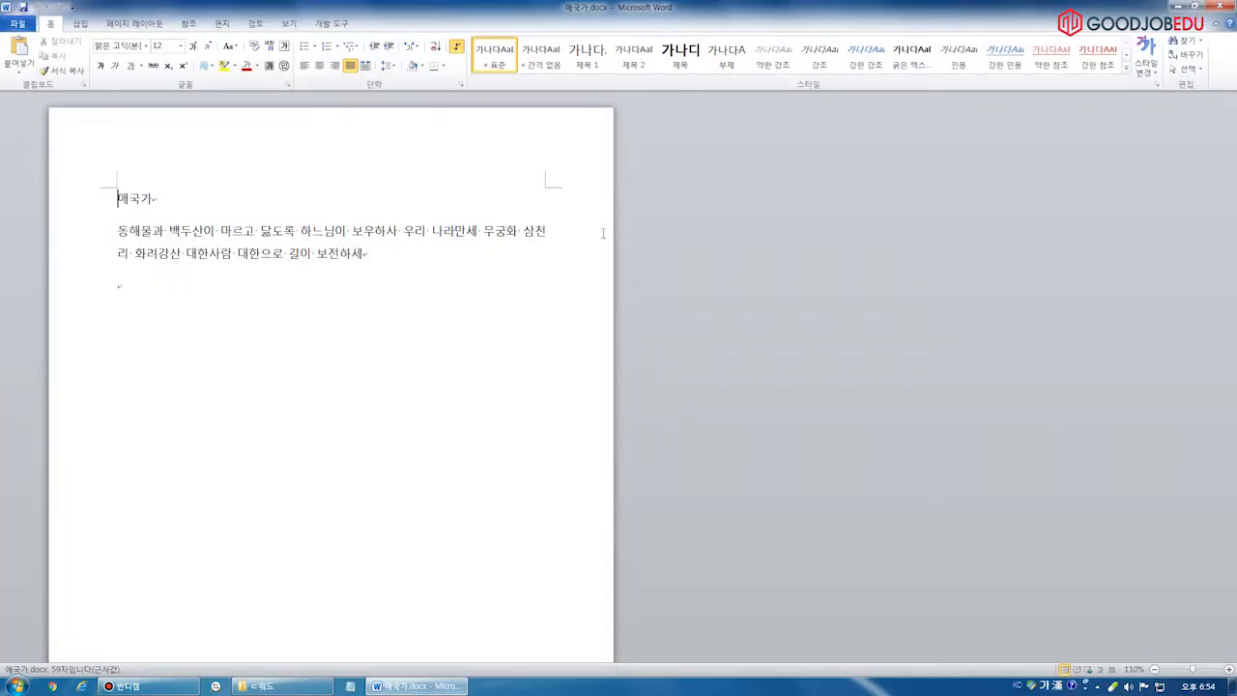
pyautogui.click(256, 24)
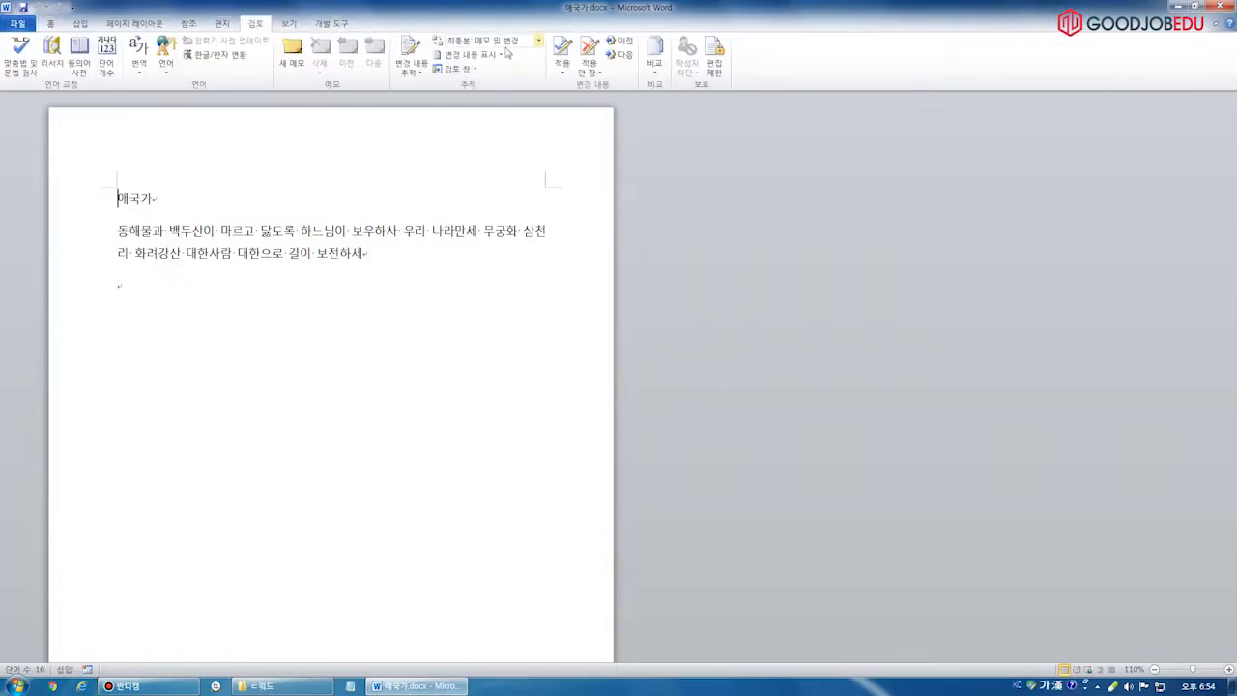
pyautogui.click(653, 65)
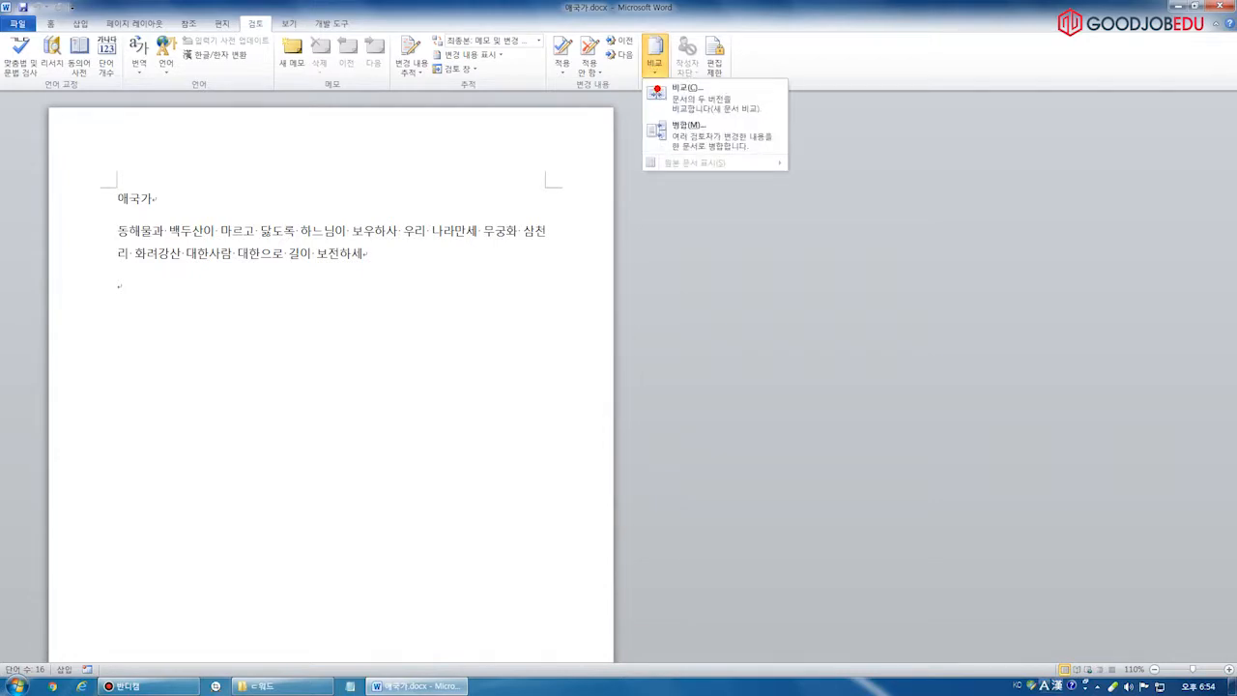
pyautogui.moveTo(229, 41); pyautogui.dragTo(290, 41)
pyautogui.moveTo(805, 50)
pyautogui.mouseDown()
pyautogui.moveTo(768, 101)
pyautogui.moveTo(837, 104)
pyautogui.moveTo(835, 162)
pyautogui.mouseUp()
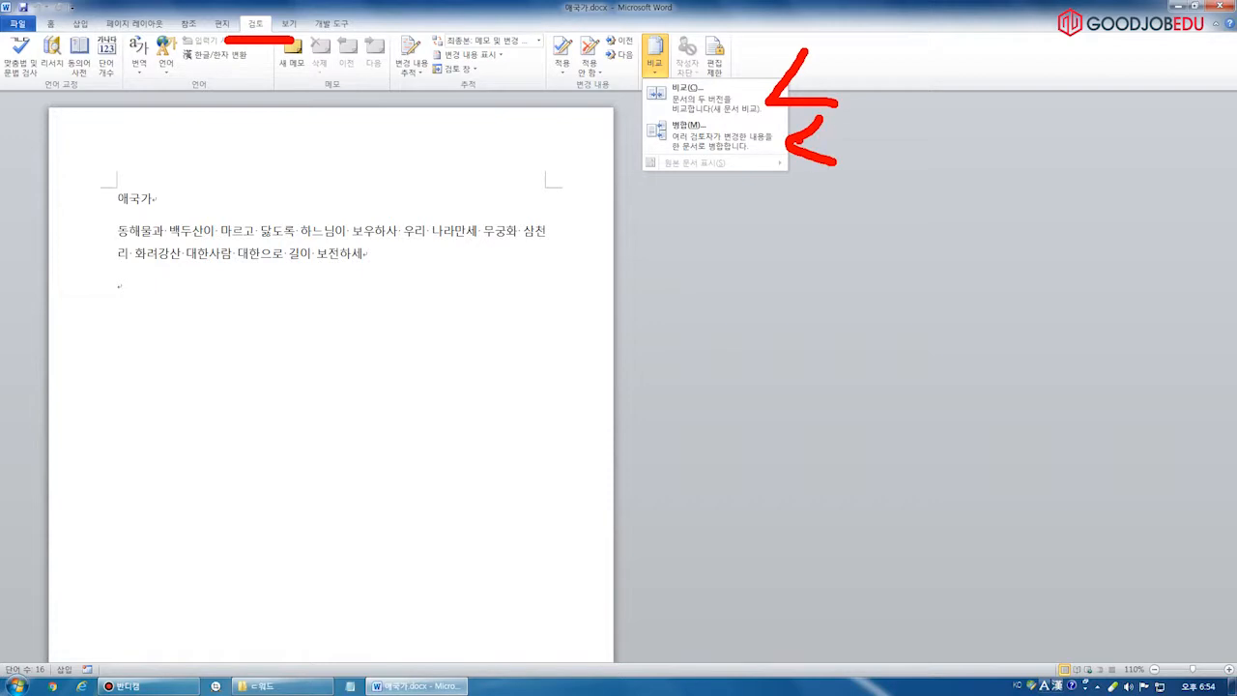
pyautogui.press('Escape')
# Save the document to the desktop as 원본.docx
pyautogui.scroll(3, 434, 209)
pyautogui.click(492, 218)
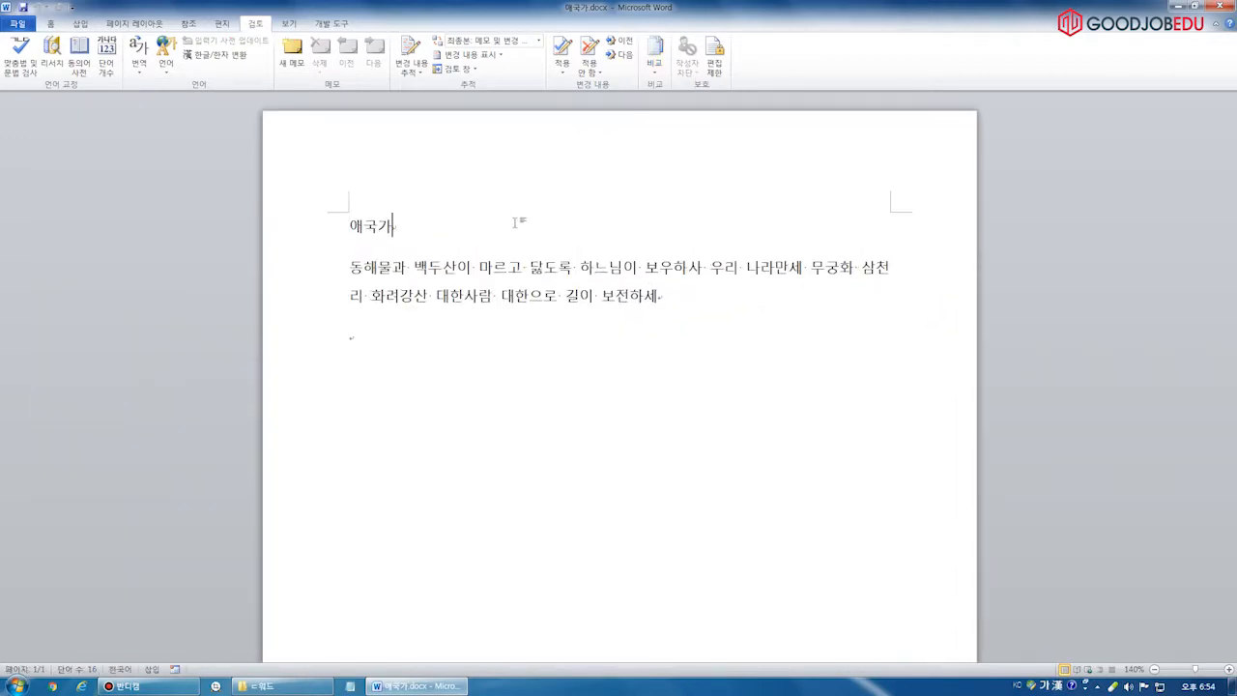
pyautogui.moveTo(349, 227); pyautogui.dragTo(345, 357)
pyautogui.click(438, 361)
pyautogui.click(16, 26)
pyautogui.click(88, 62)
pyautogui.click(54, 70)
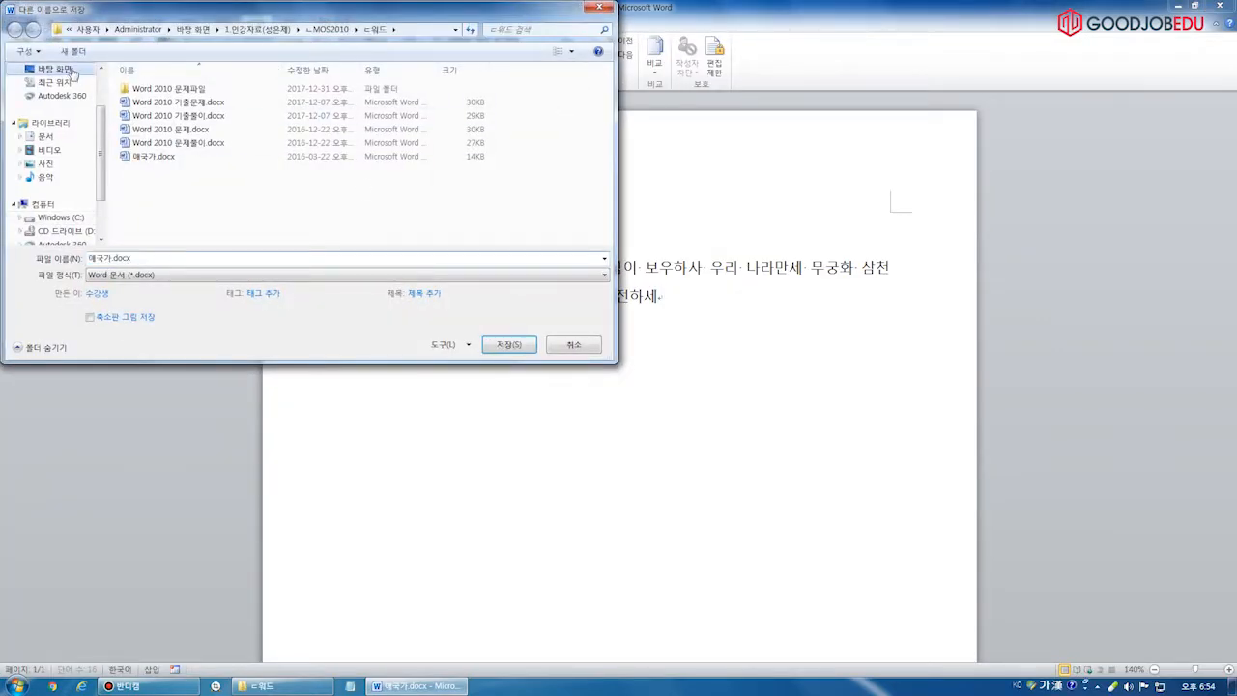
pyautogui.click(156, 259)
pyautogui.write('ㅇ')
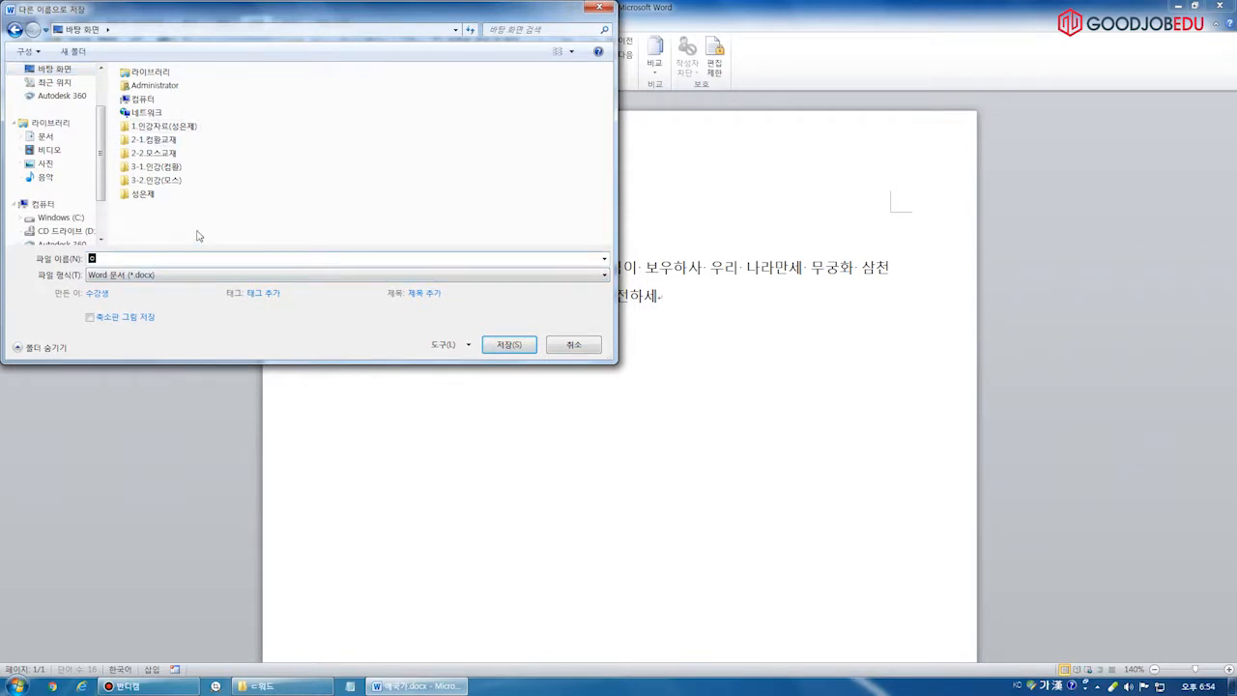
pyautogui.write('원본')
pyautogui.click(510, 344)
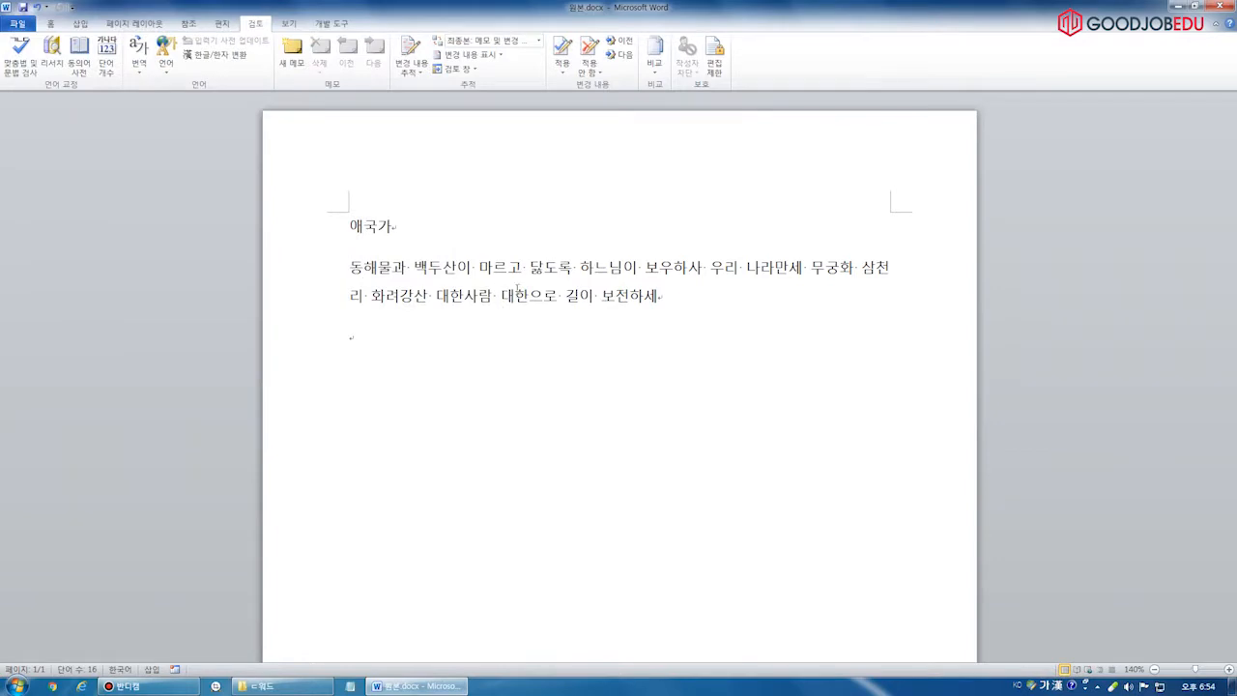
pyautogui.click(460, 236)
pyautogui.press('BackSpace')
pyautogui.press('BackSpace')
pyautogui.press('BackSpace')
pyautogui.click(465, 363)
pyautogui.click(490, 381)
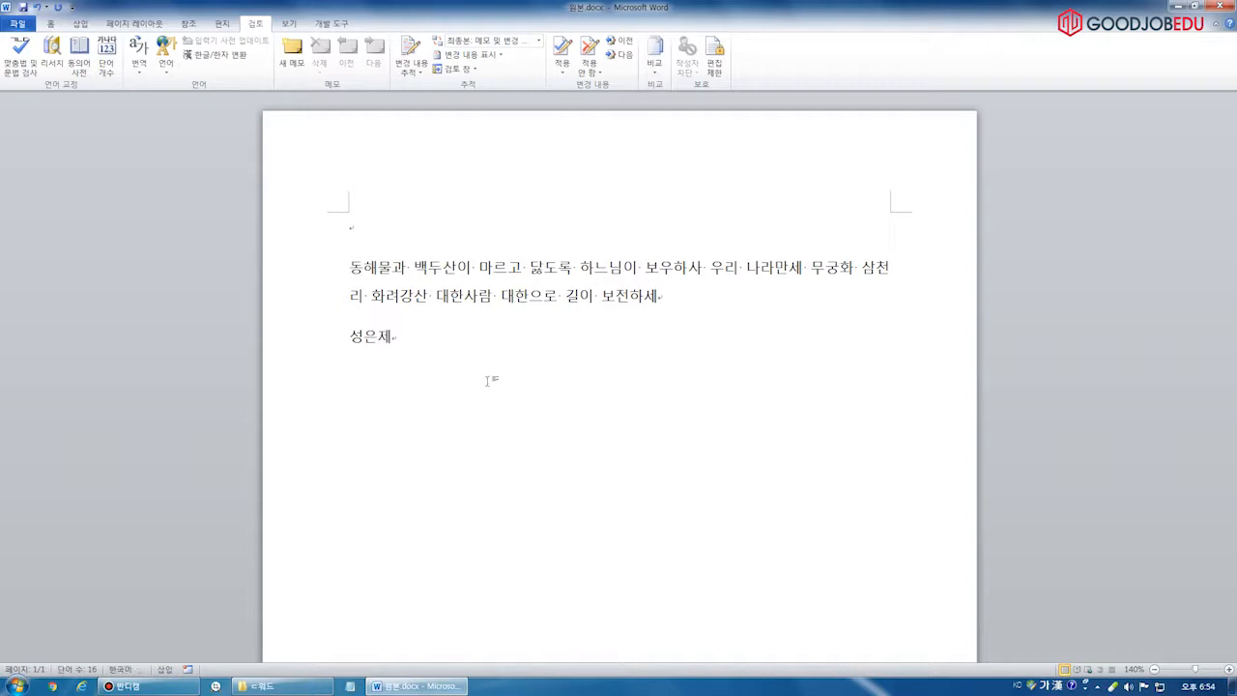
pyautogui.click(481, 271)
# Save the edited document to the desktop as 변경본.docx
pyautogui.click(14, 23)
pyautogui.click(39, 64)
pyautogui.click(55, 82)
pyautogui.write('변경')
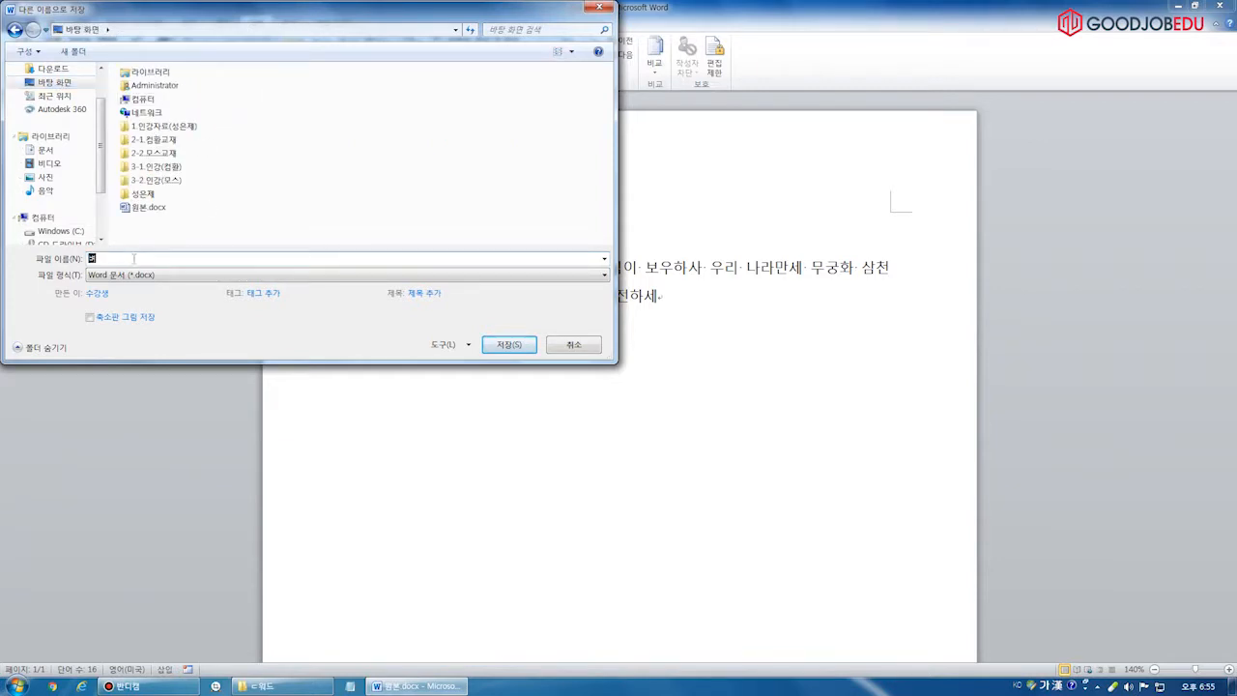
pyautogui.write('본')
pyautogui.click(509, 344)
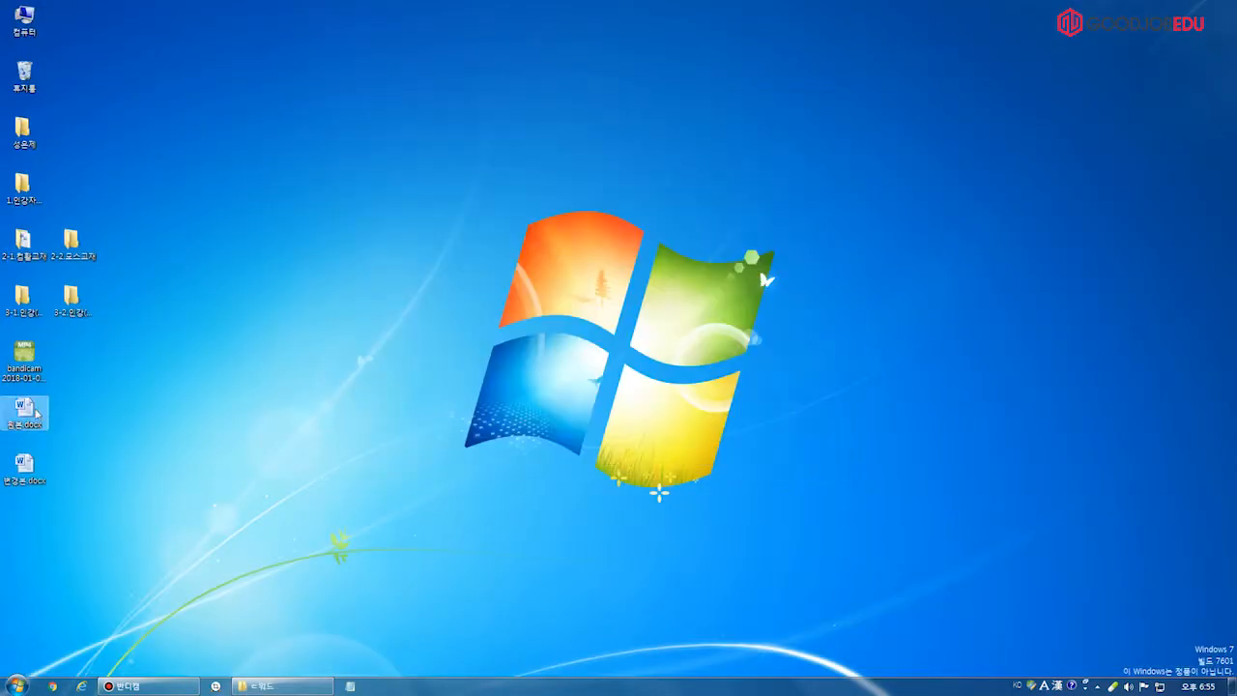
# Arrange the 원본.docx and 변경본.docx icons side by side on the desktop
pyautogui.moveTo(37, 413); pyautogui.dragTo(330, 186)
pyautogui.moveTo(22, 482); pyautogui.dragTo(371, 193)
pyautogui.click(321, 191)
pyautogui.click(375, 195)
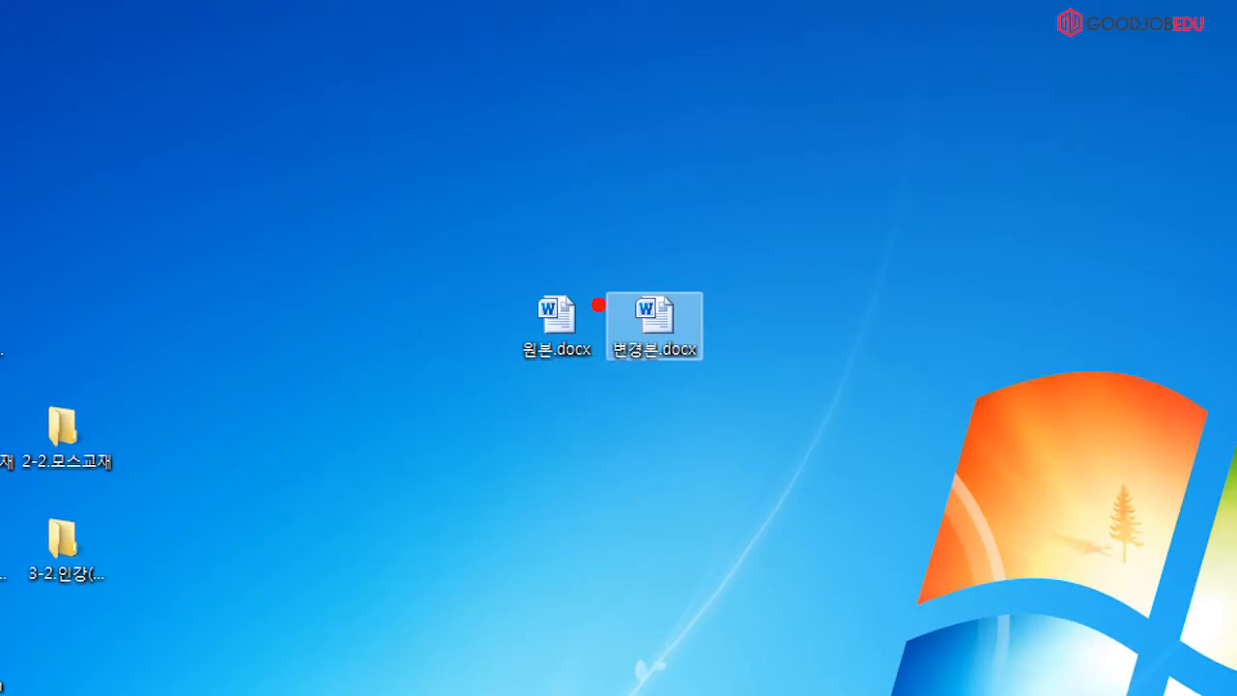
# Highlight the two desktop docx files with annotations, then open the Start menu
pyautogui.moveTo(541, 257)
pyautogui.mouseDown()
pyautogui.moveTo(536, 266)
pyautogui.moveTo(662, 270)
pyautogui.mouseUp()
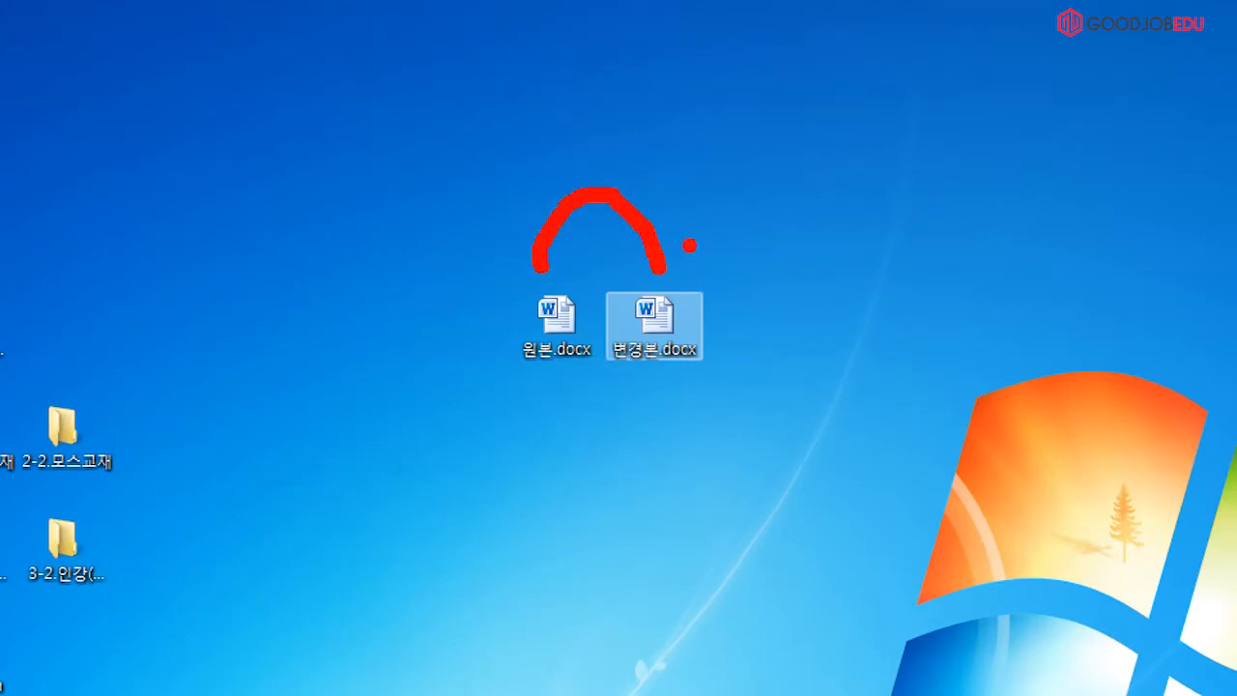
pyautogui.moveTo(493, 404); pyautogui.dragTo(745, 399)
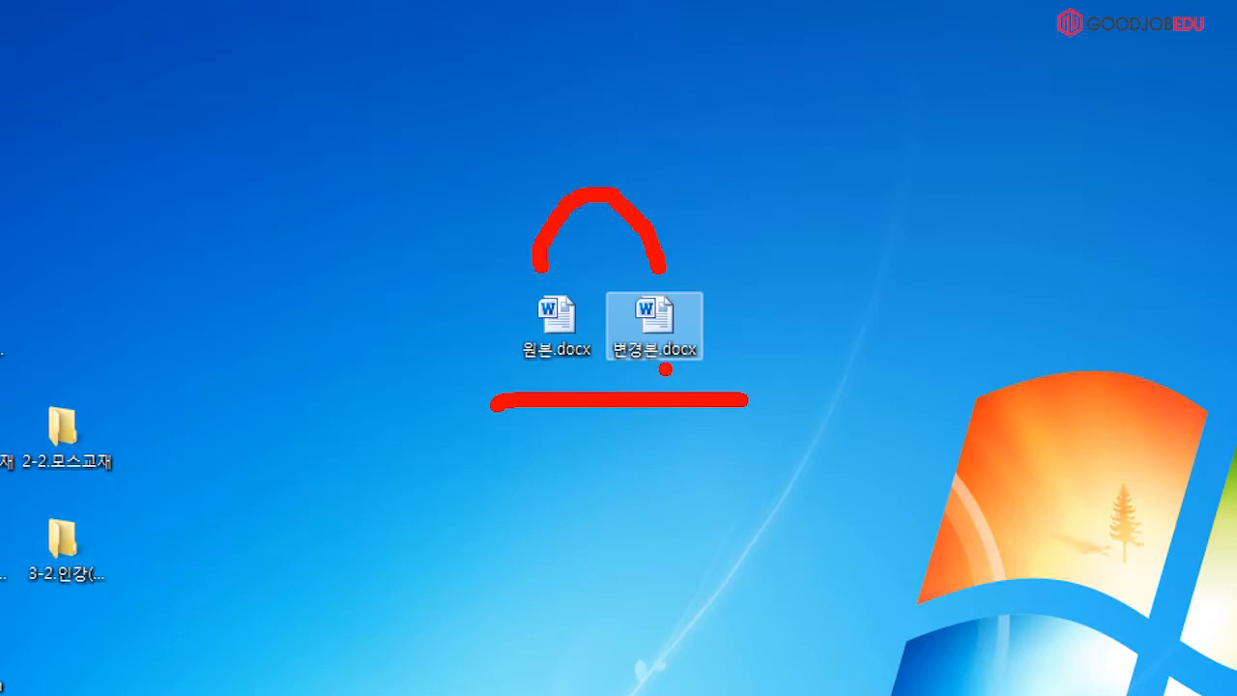
pyautogui.press('Escape')
pyautogui.click(380, 239)
pyautogui.click(17, 686)
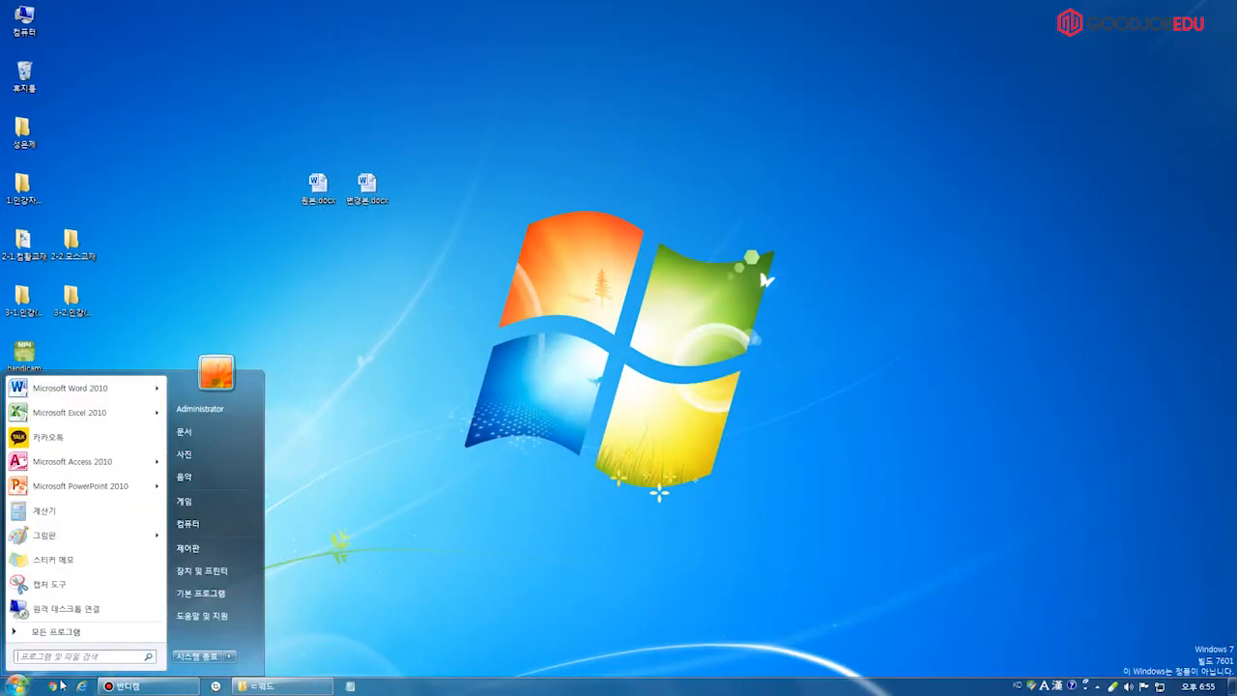
# Launch Word 2010 and start Review > Compare > Combine with the extra settings collapsed
pyautogui.click(124, 387)
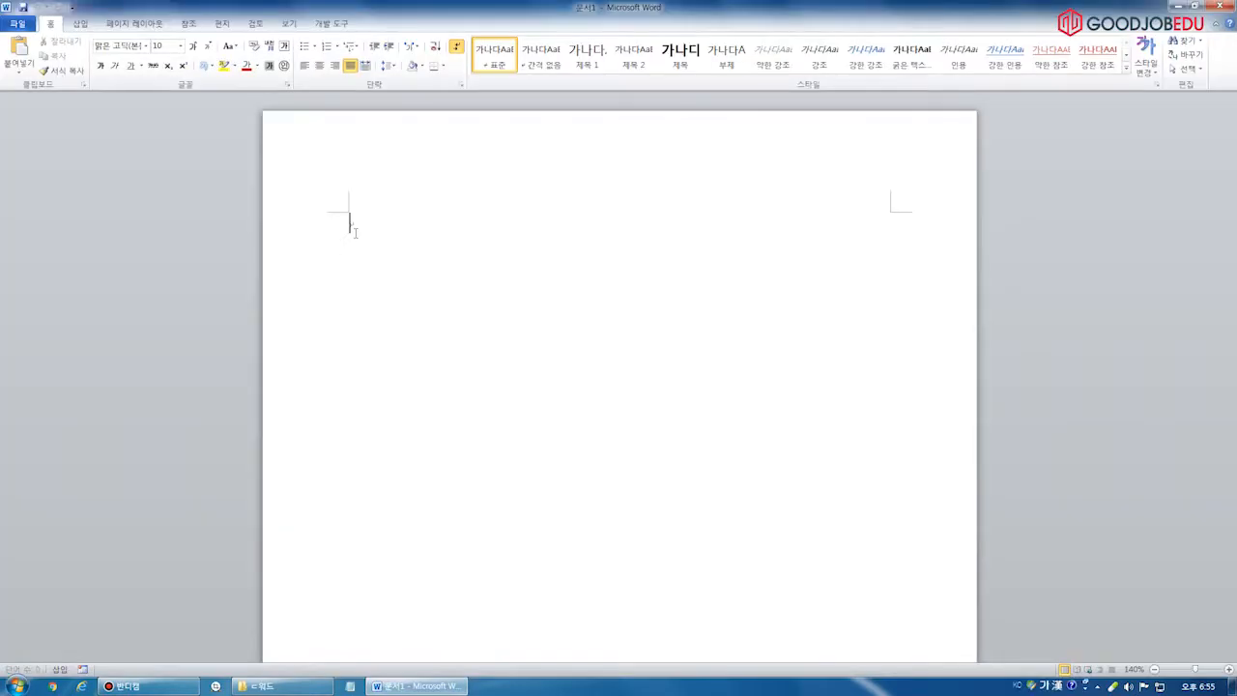
pyautogui.click(255, 24)
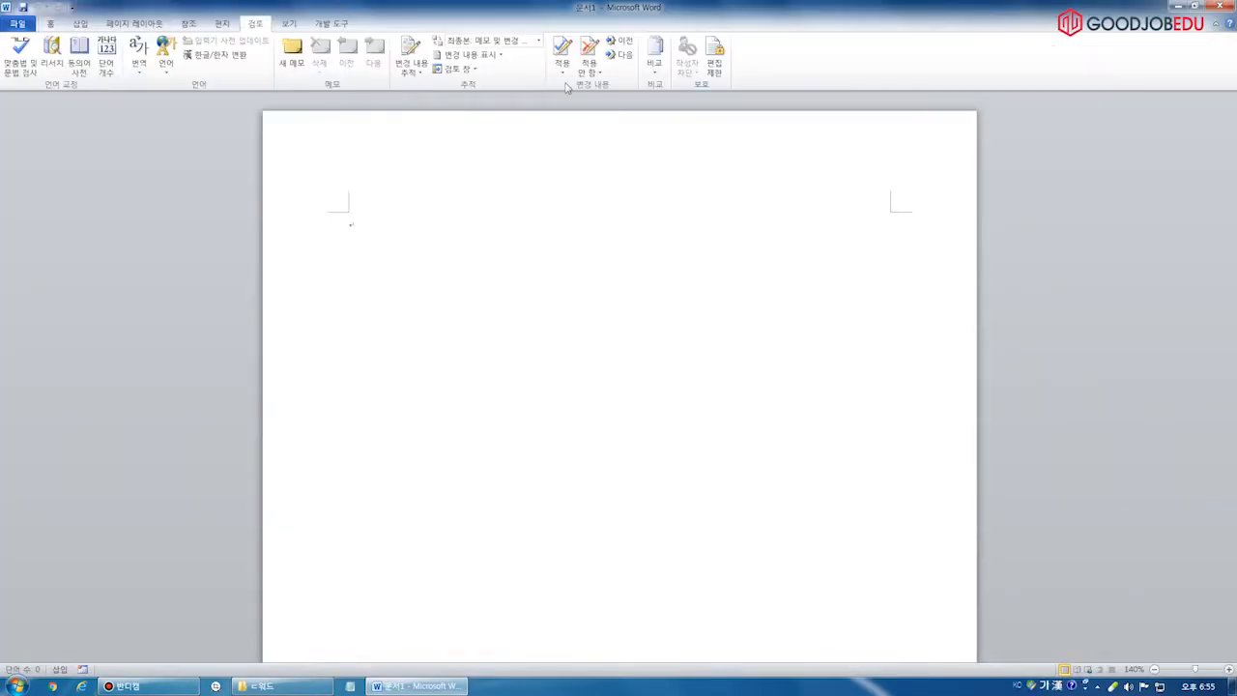
pyautogui.click(656, 59)
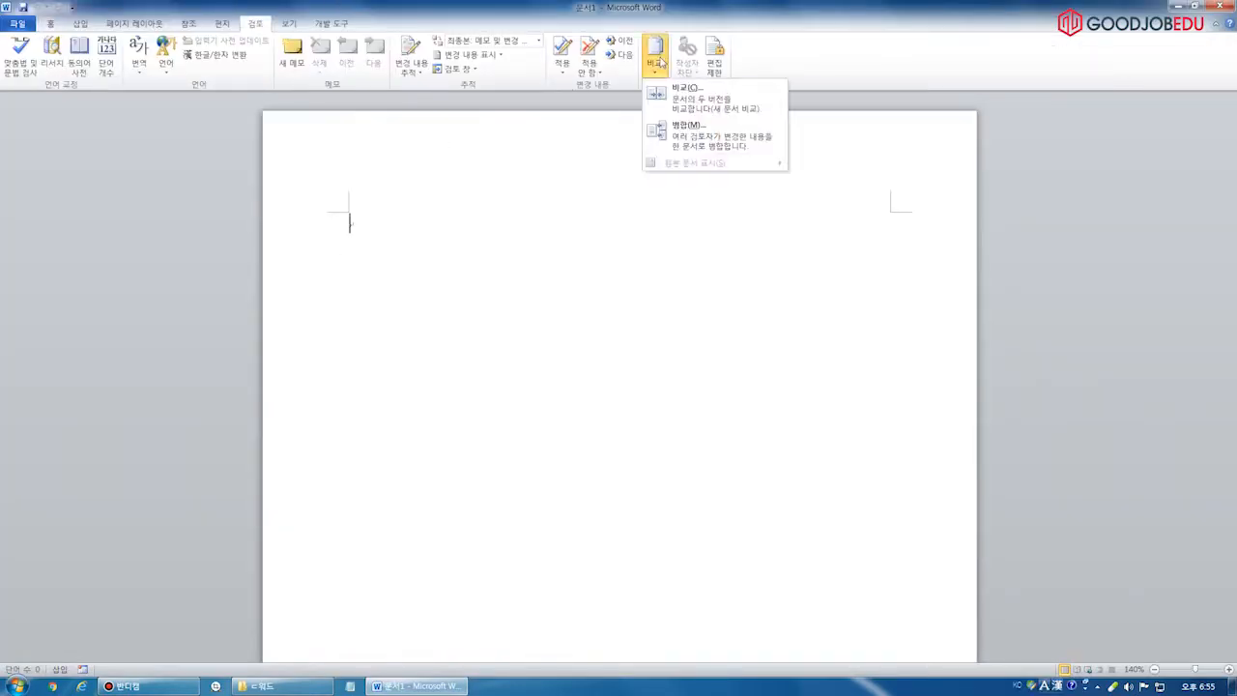
pyautogui.click(713, 137)
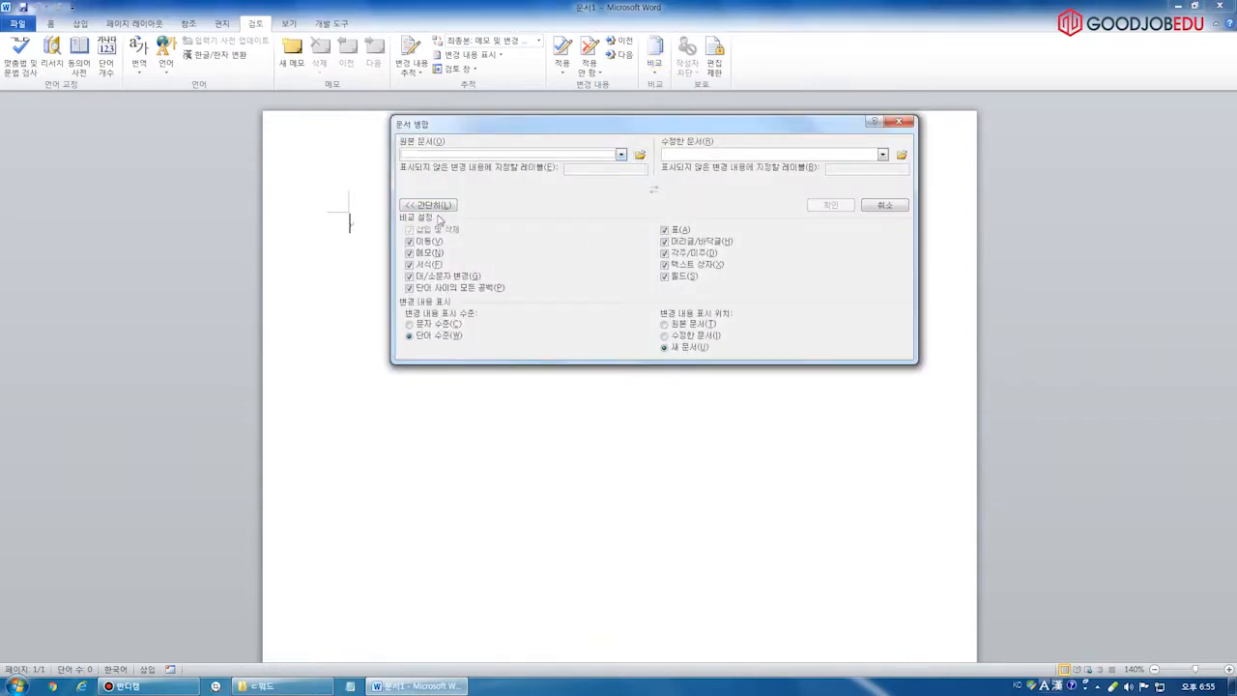
pyautogui.click(435, 208)
# Pick desktop 원본.docx as original and 변경본.docx as revised, then combine them
pyautogui.click(640, 157)
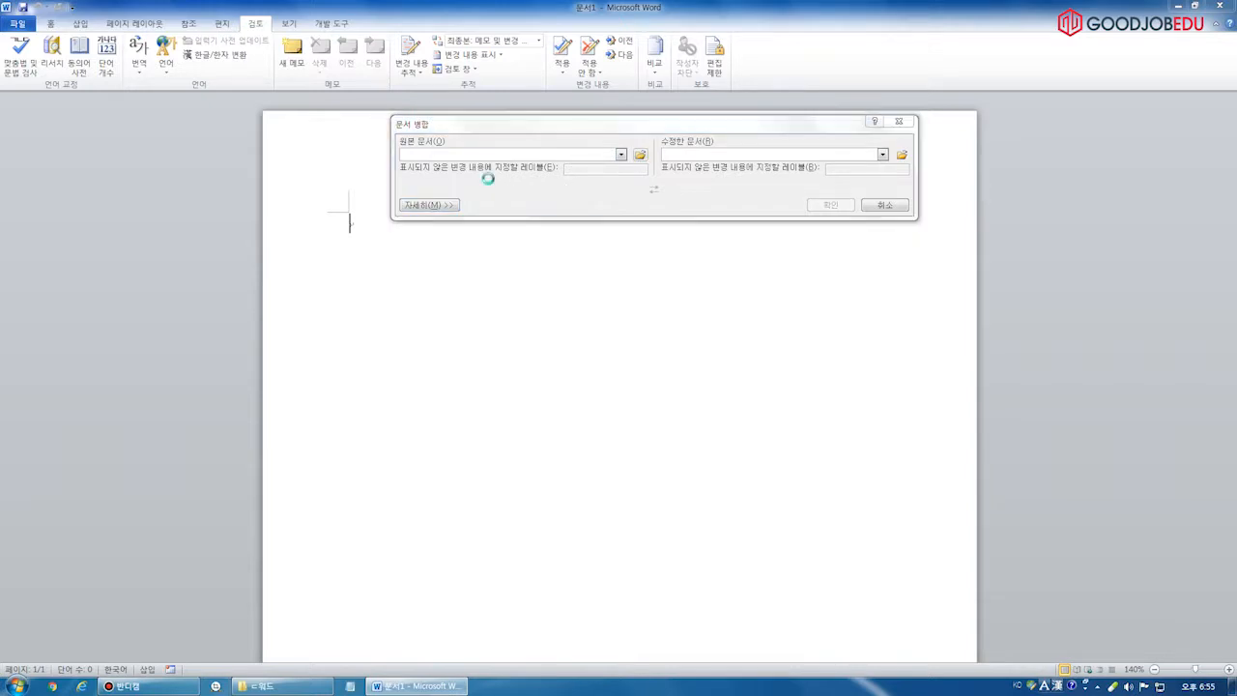
pyautogui.click(455, 245)
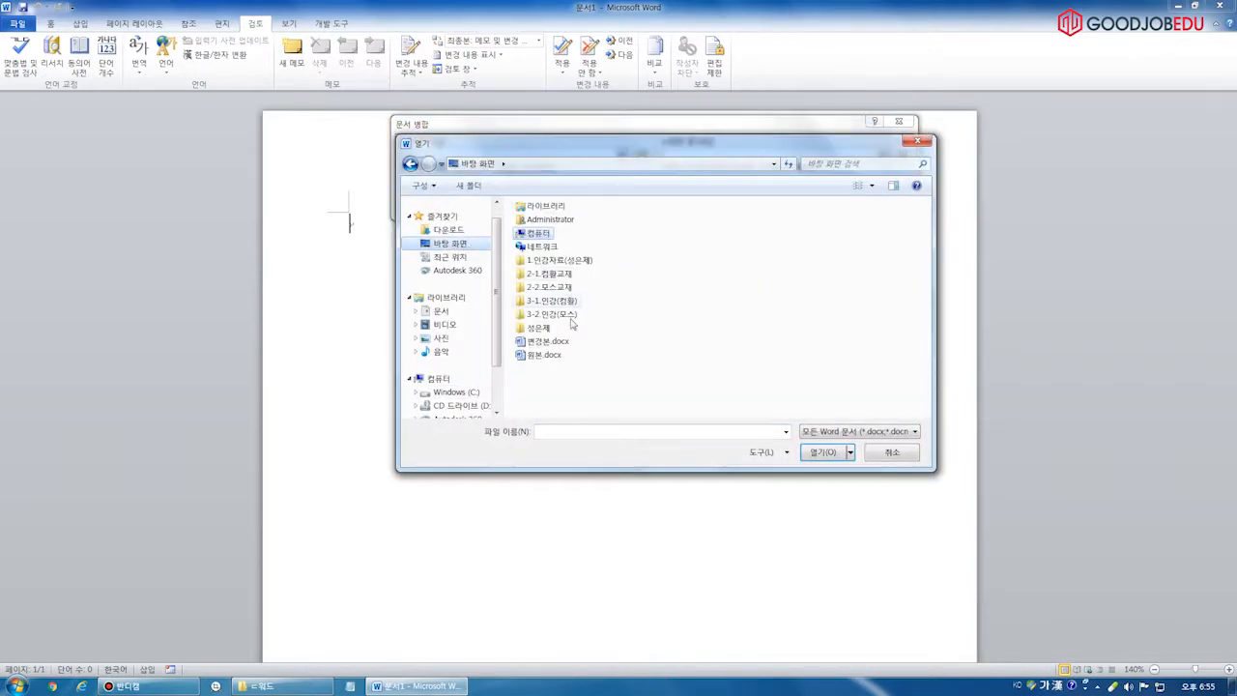
pyautogui.click(559, 355)
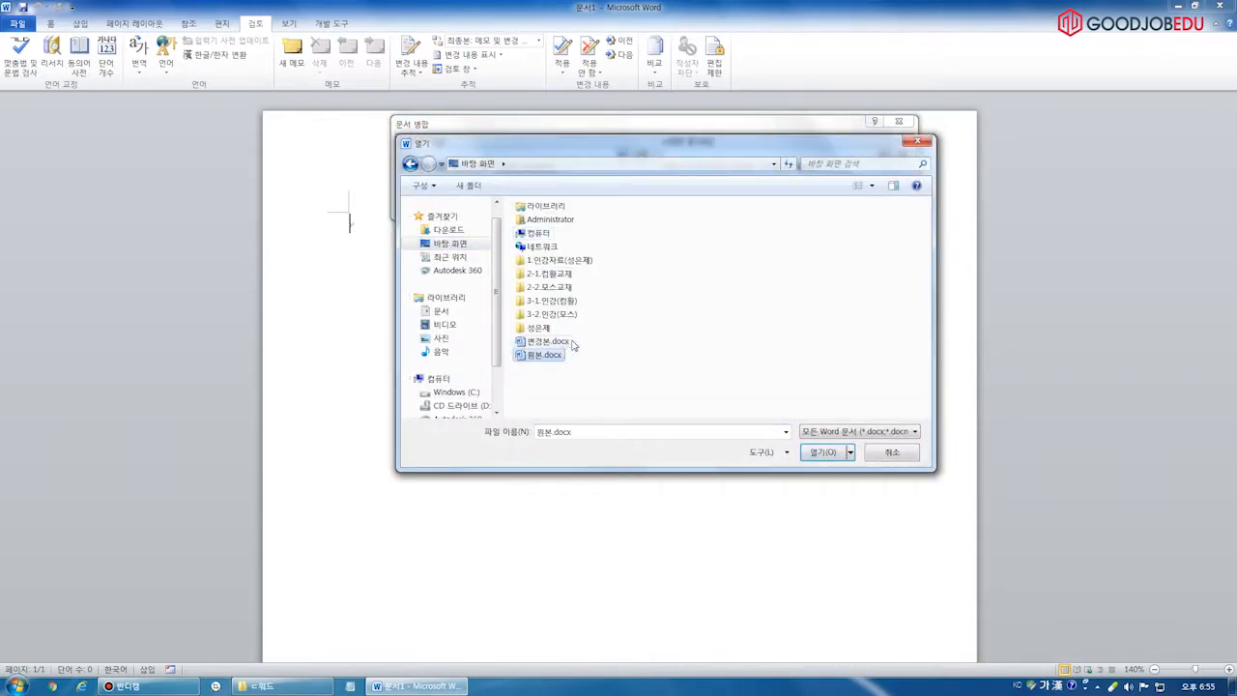
pyautogui.click(819, 452)
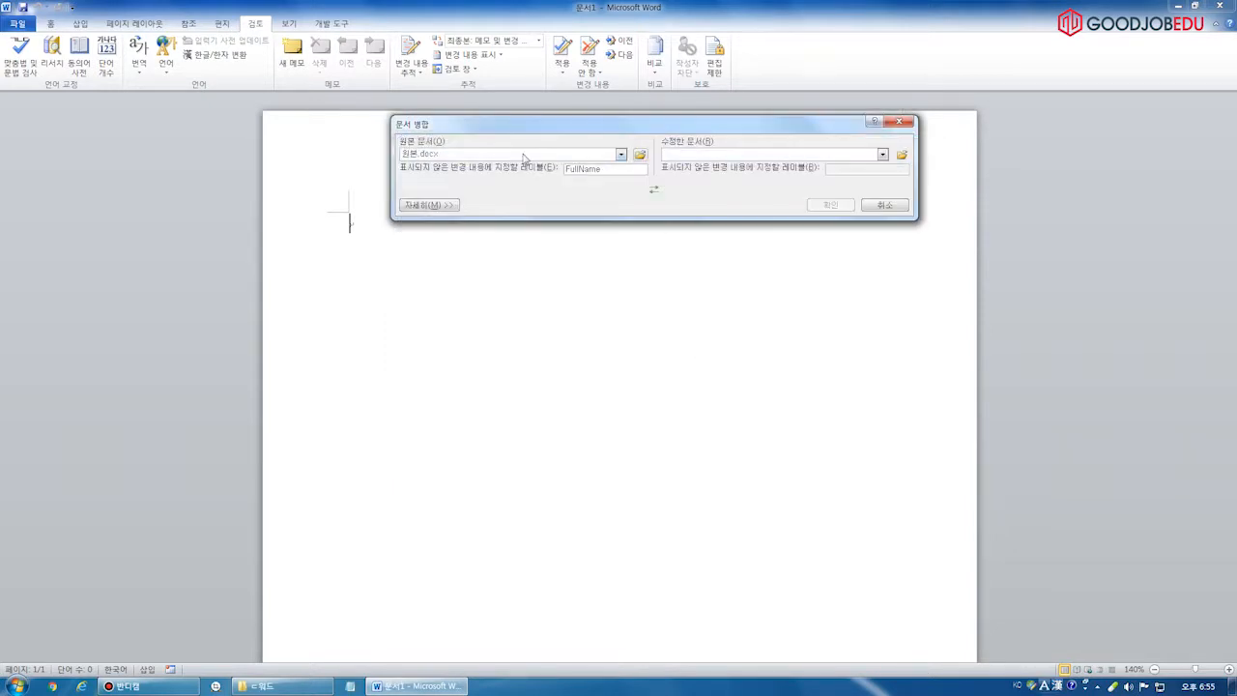
pyautogui.click(901, 156)
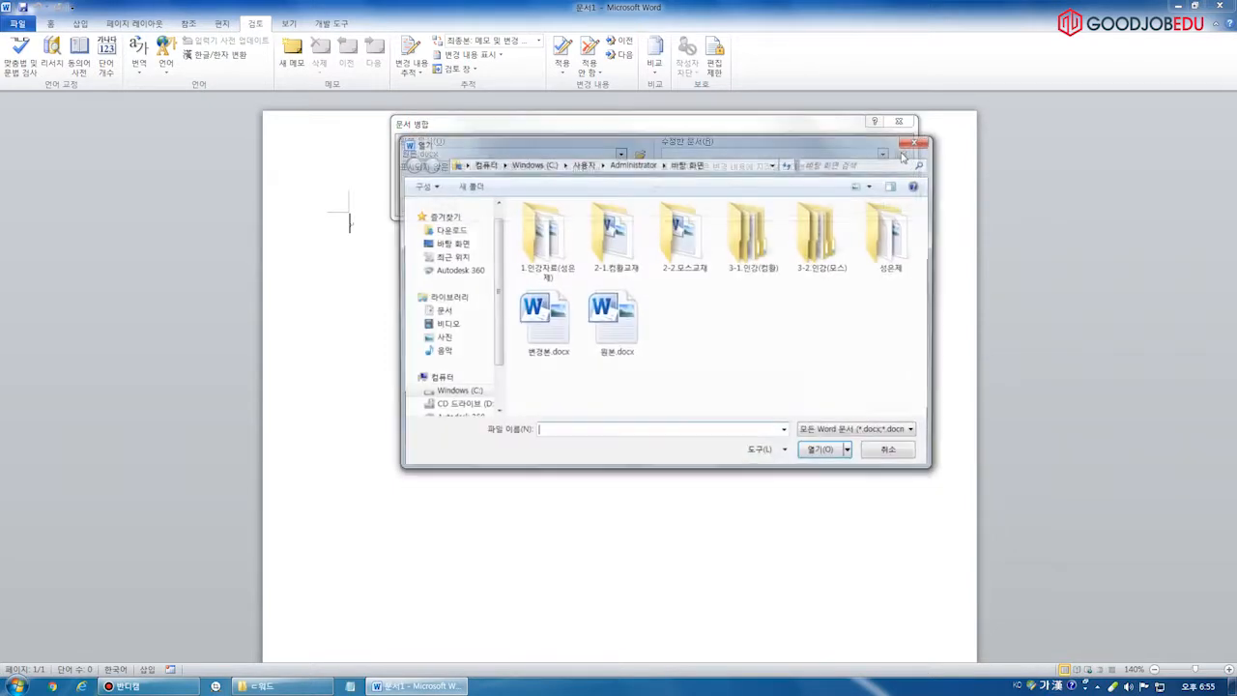
pyautogui.click(565, 339)
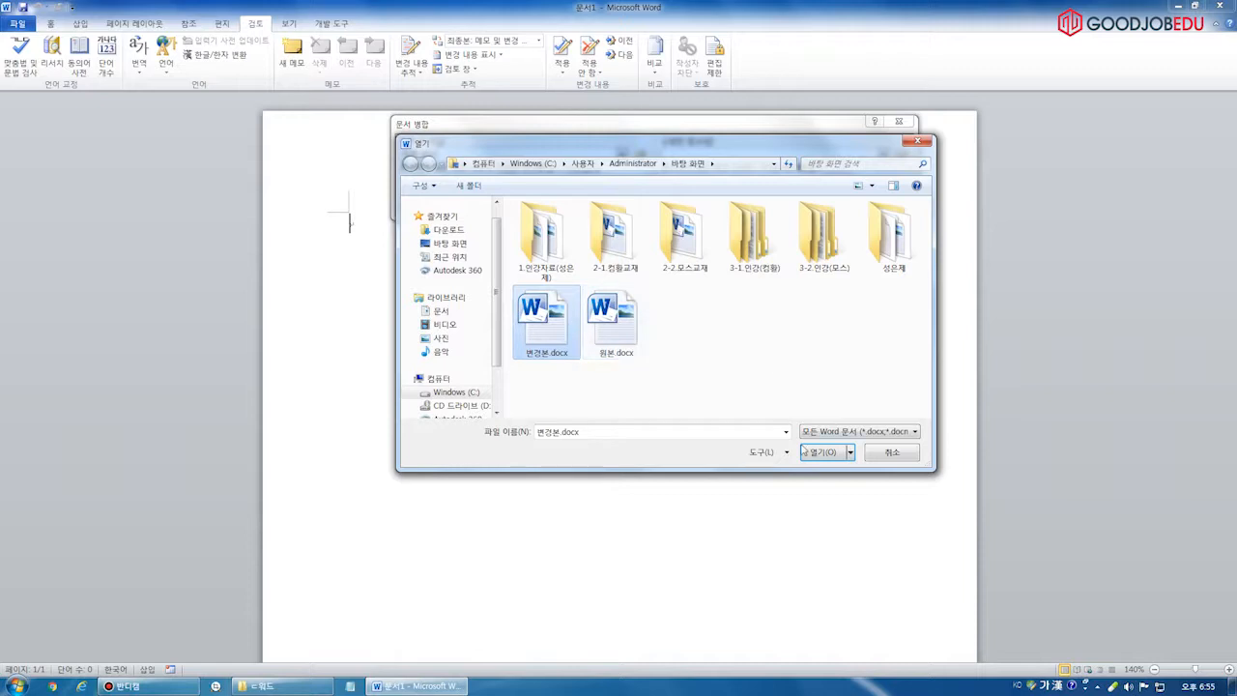
pyautogui.click(819, 452)
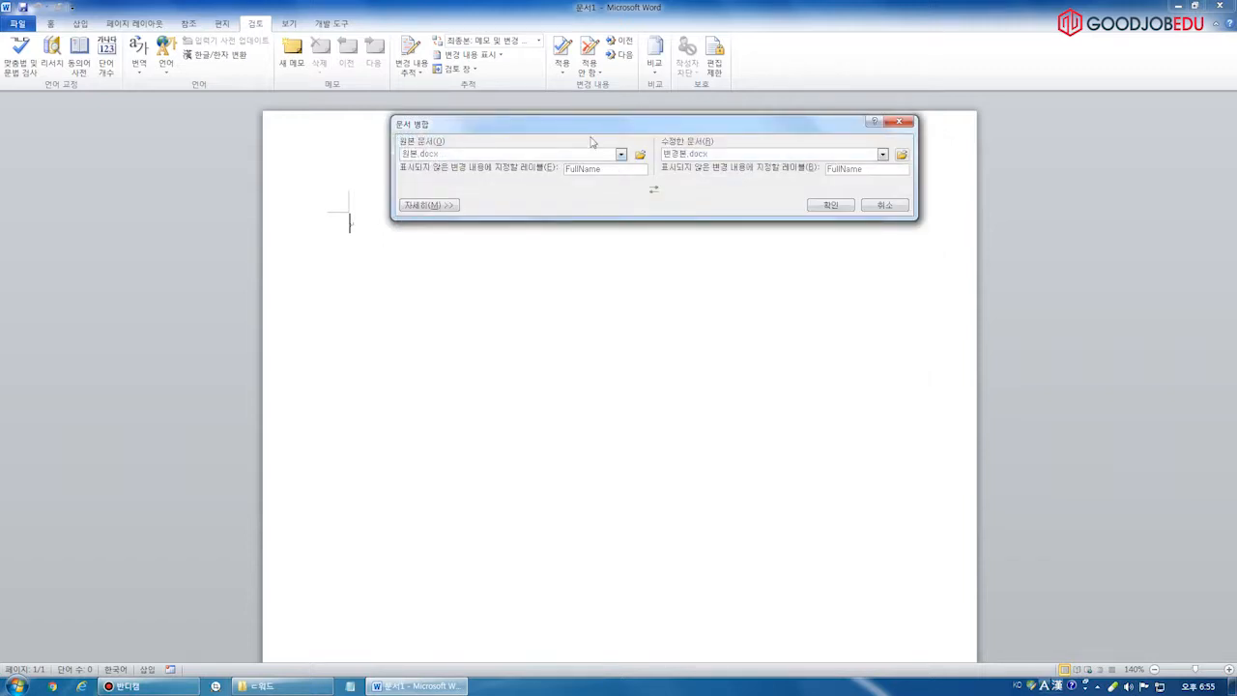
pyautogui.click(831, 207)
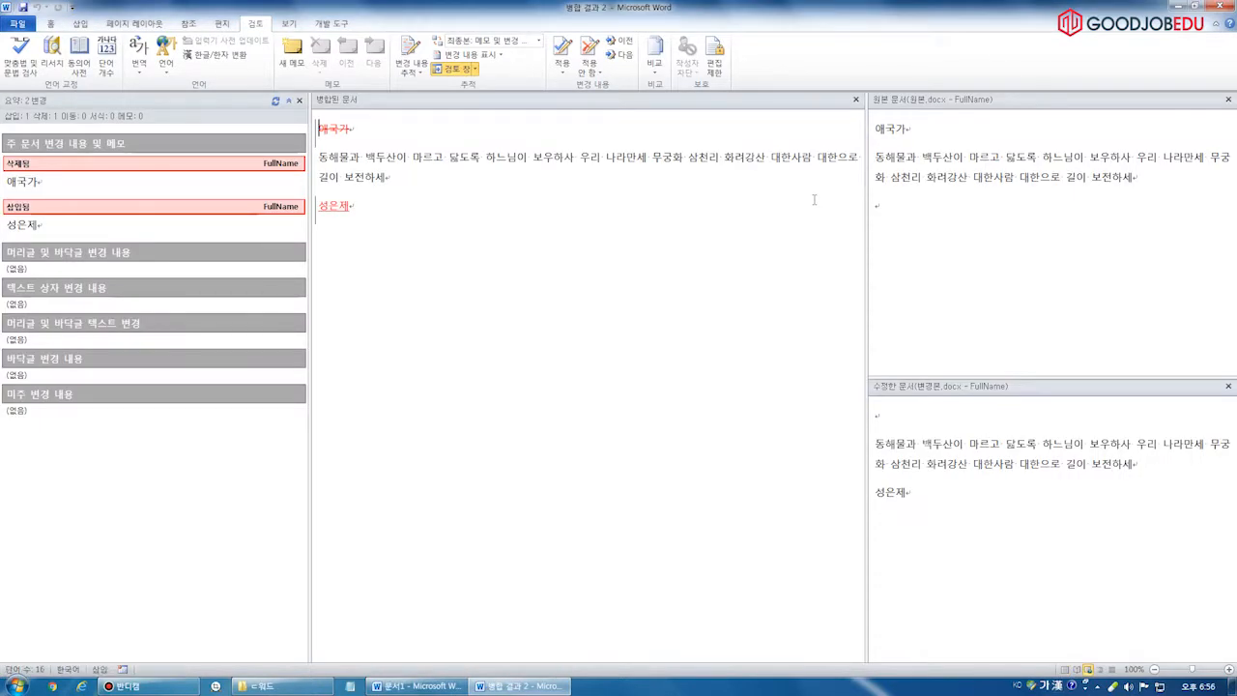
pyautogui.hotkey('ctrl', '2')
pyautogui.press('b')
pyautogui.moveTo(311, 103); pyautogui.dragTo(374, 149)
pyautogui.moveTo(3, 140); pyautogui.dragTo(70, 198)
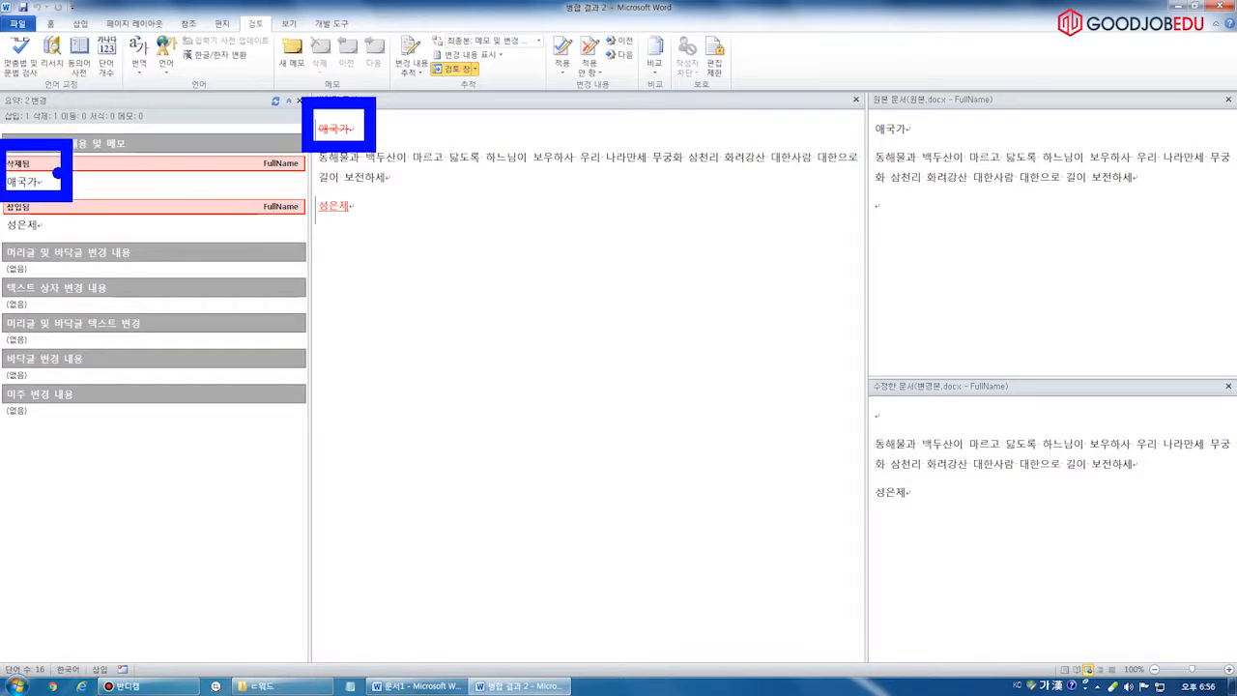
pyautogui.moveTo(54, 171); pyautogui.dragTo(300, 130)
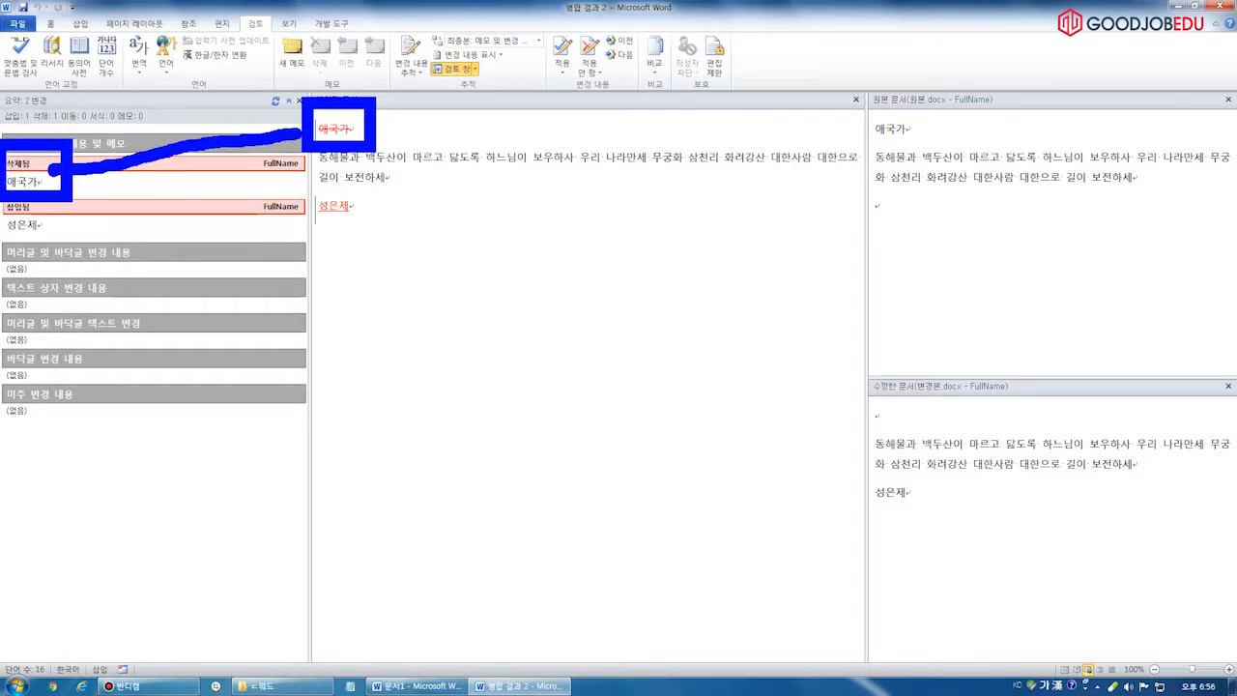
pyautogui.moveTo(304, 181); pyautogui.dragTo(378, 230)
pyautogui.moveTo(6, 193)
pyautogui.mouseDown()
pyautogui.moveTo(6, 228)
pyautogui.moveTo(69, 236)
pyautogui.moveTo(8, 244)
pyautogui.moveTo(301, 209)
pyautogui.mouseUp()
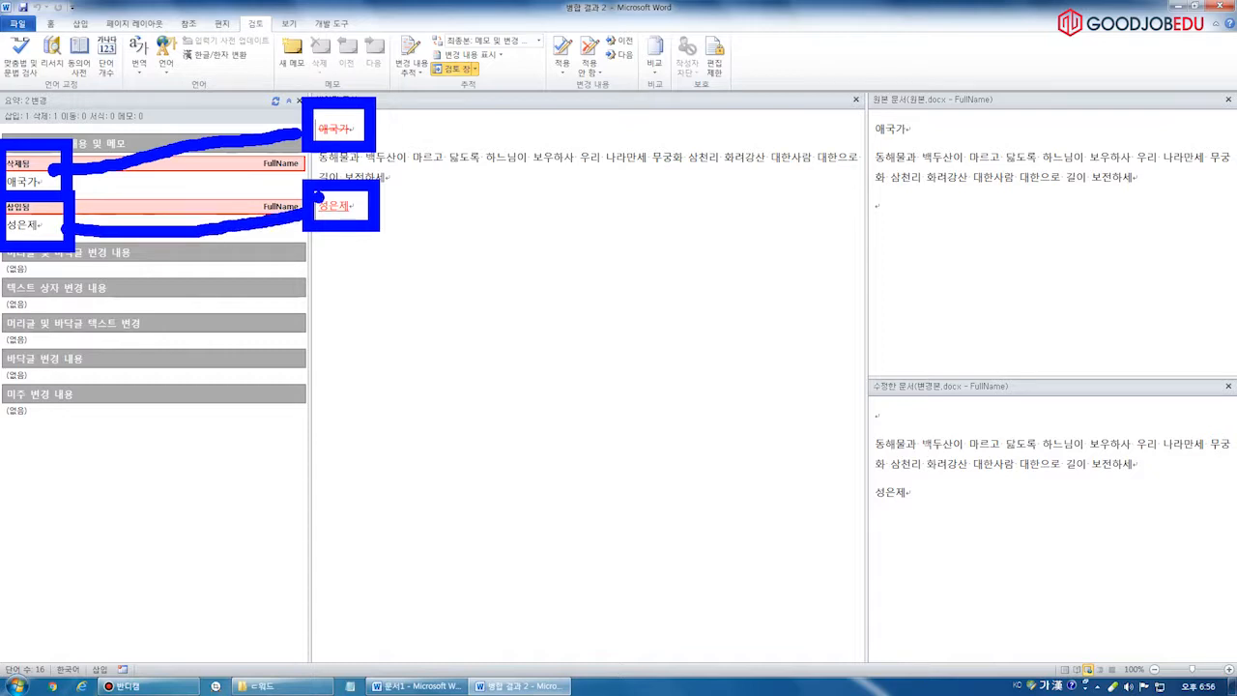
pyautogui.press('Escape')
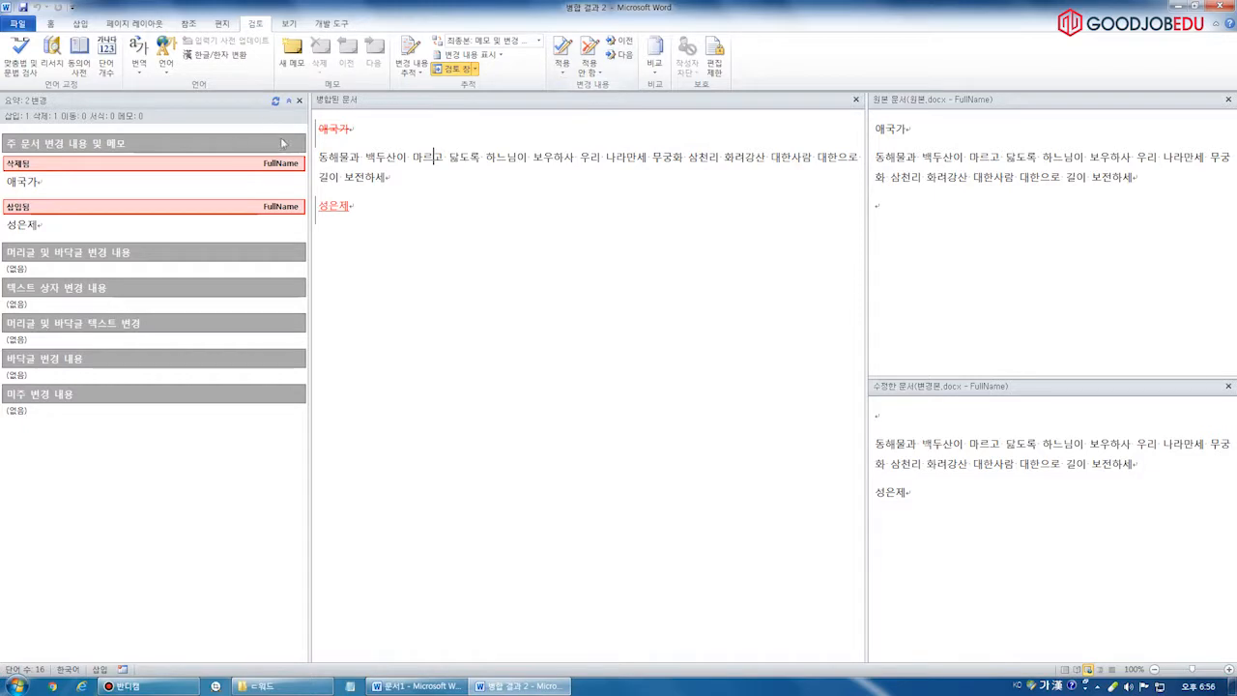
# Accept All Changes in the merged document, then close it without saving
pyautogui.click(562, 70)
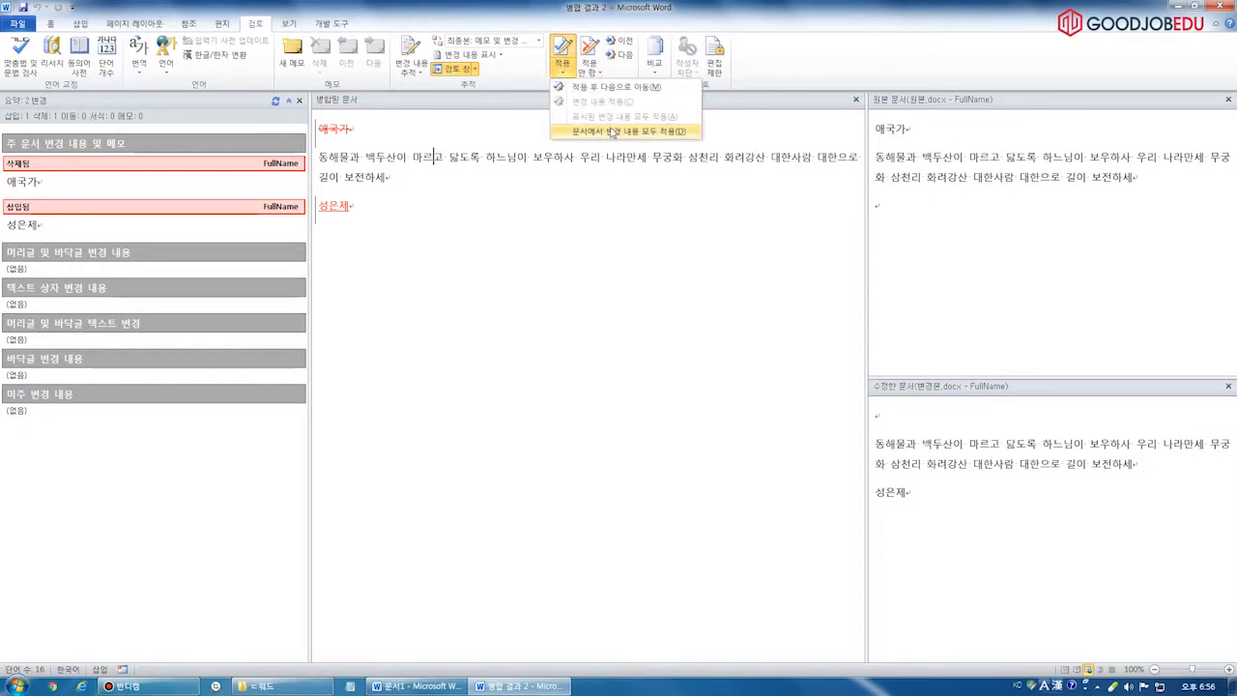
pyautogui.click(613, 132)
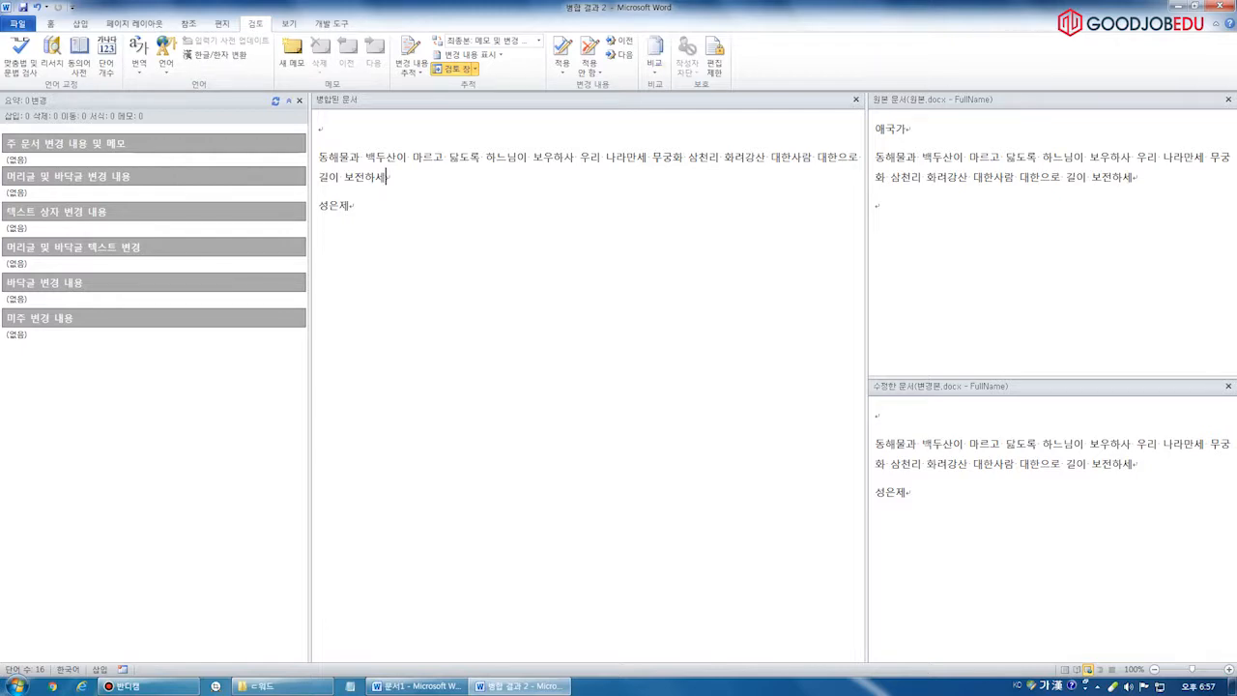
pyautogui.click(1220, 6)
pyautogui.click(619, 363)
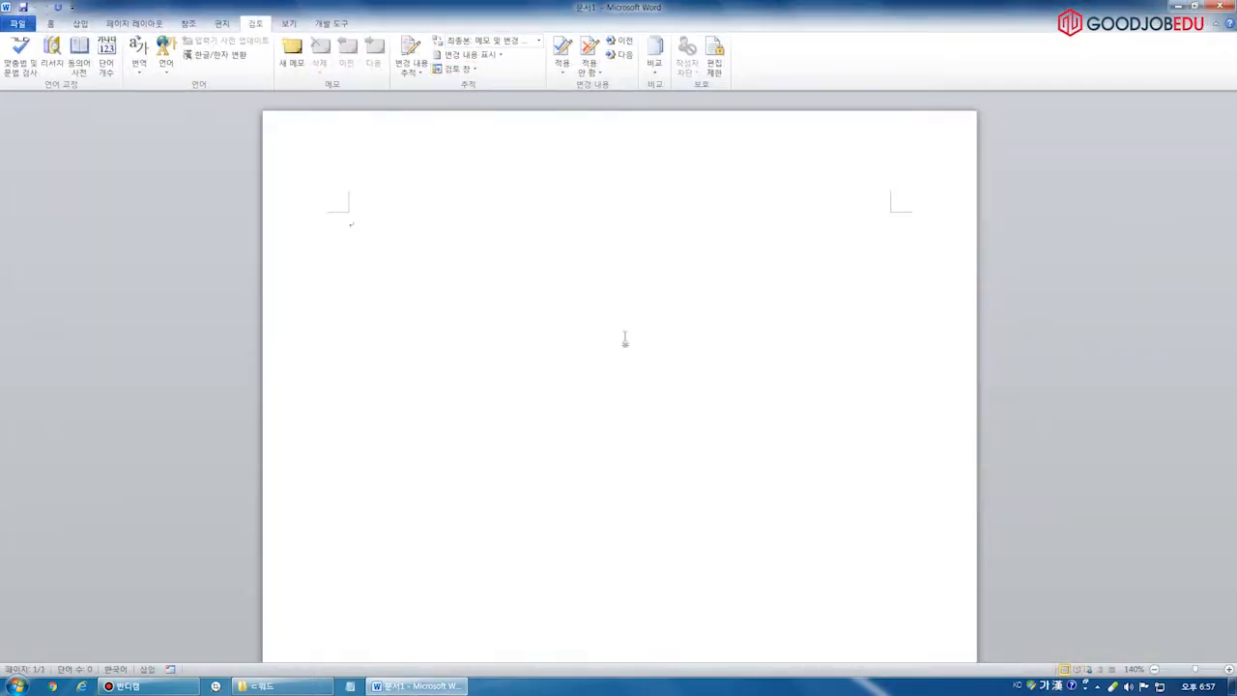
# Close the blank 문서1 and open 애국가.docx from the 워드 folder
pyautogui.click(1220, 7)
pyautogui.click(290, 686)
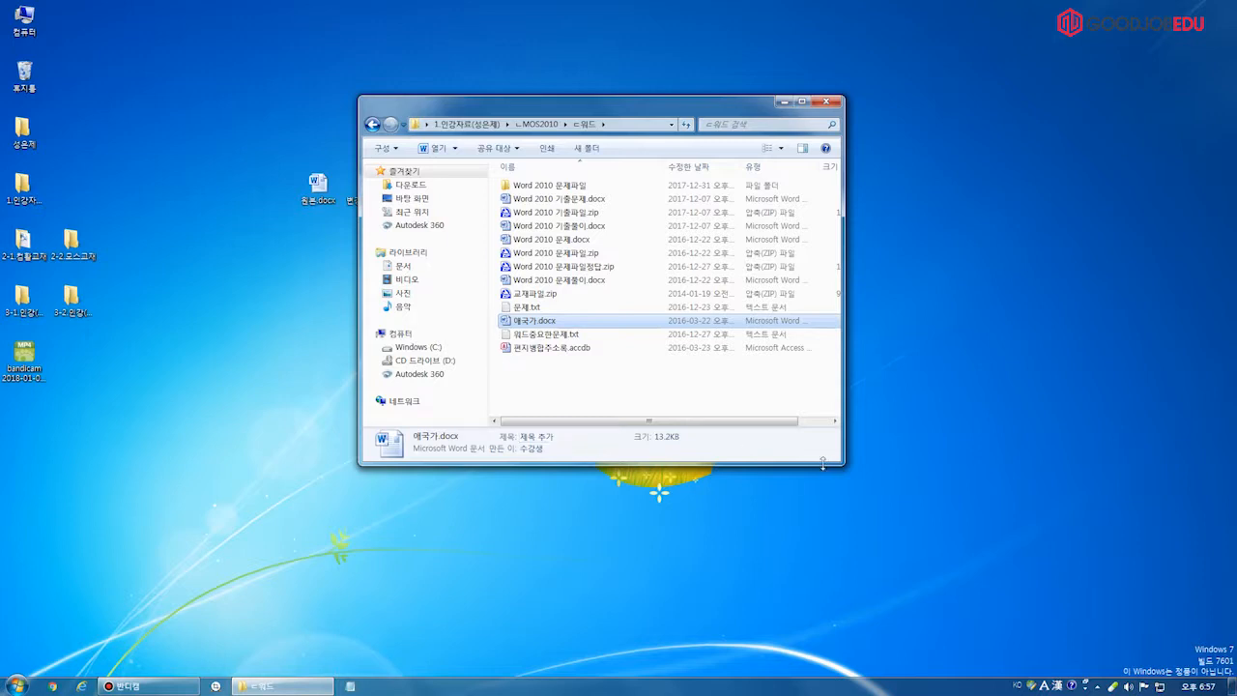
pyautogui.doubleClick(556, 320)
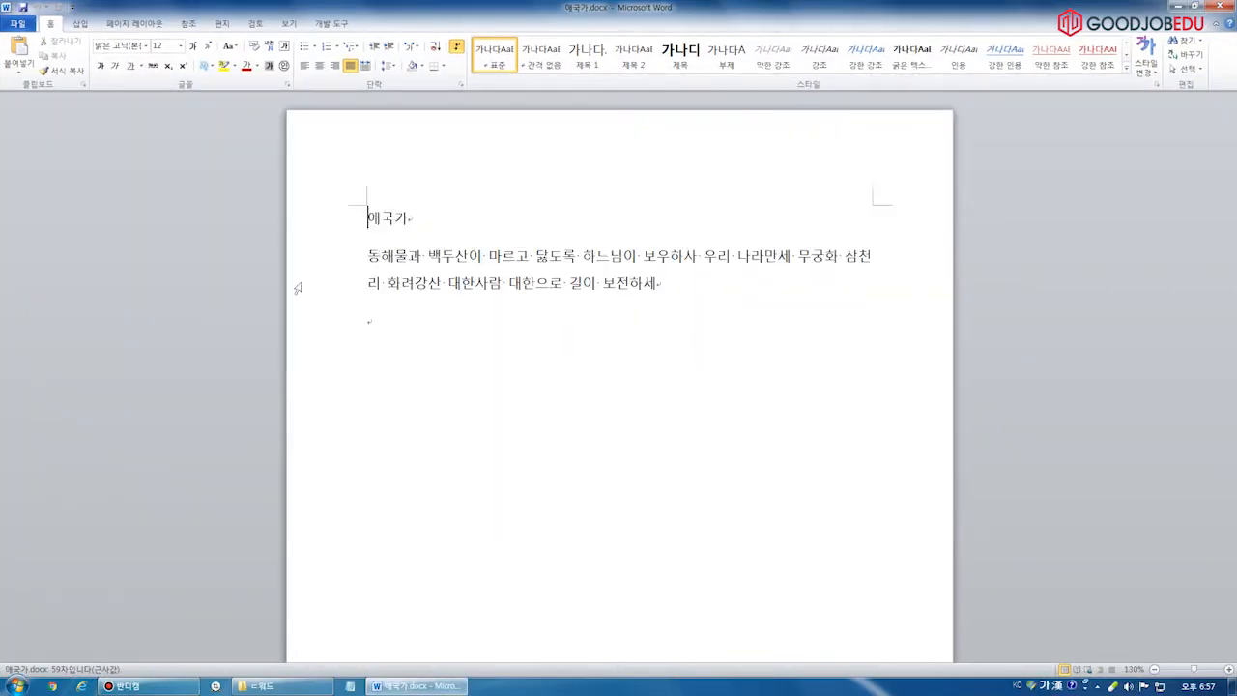
# Put the cursor on the empty last line of 애국가.docx and launch a blank Notepad window
pyautogui.click(472, 352)
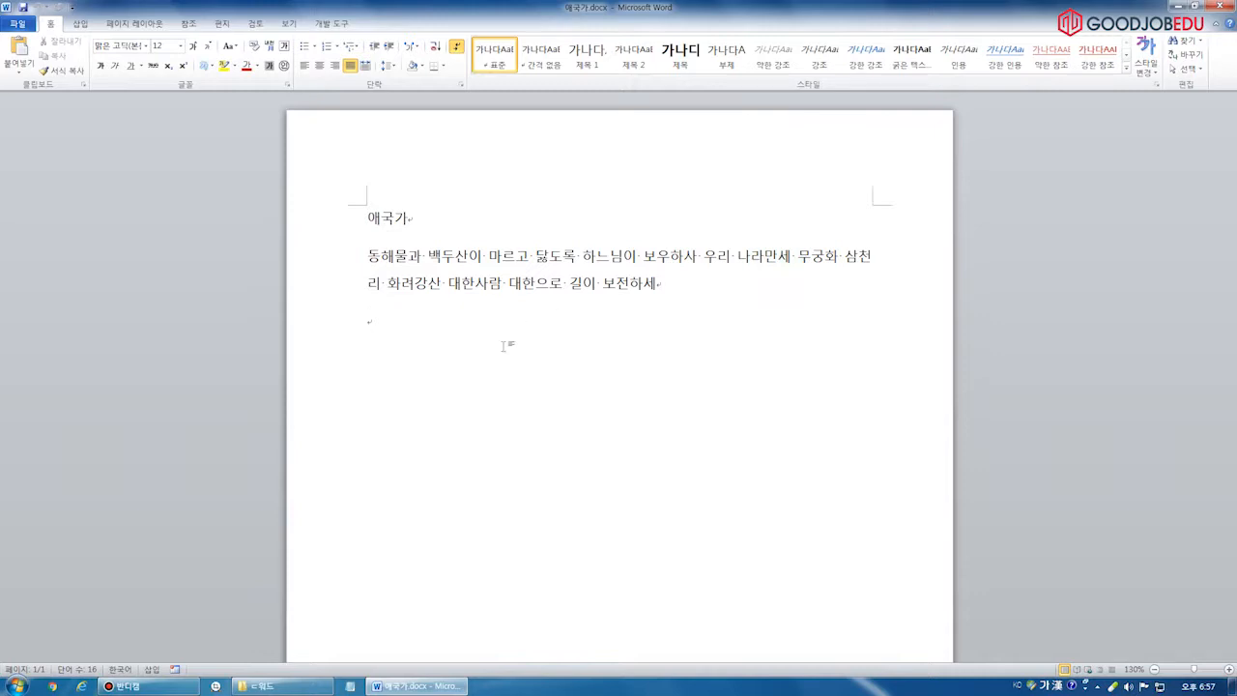
pyautogui.click(350, 686)
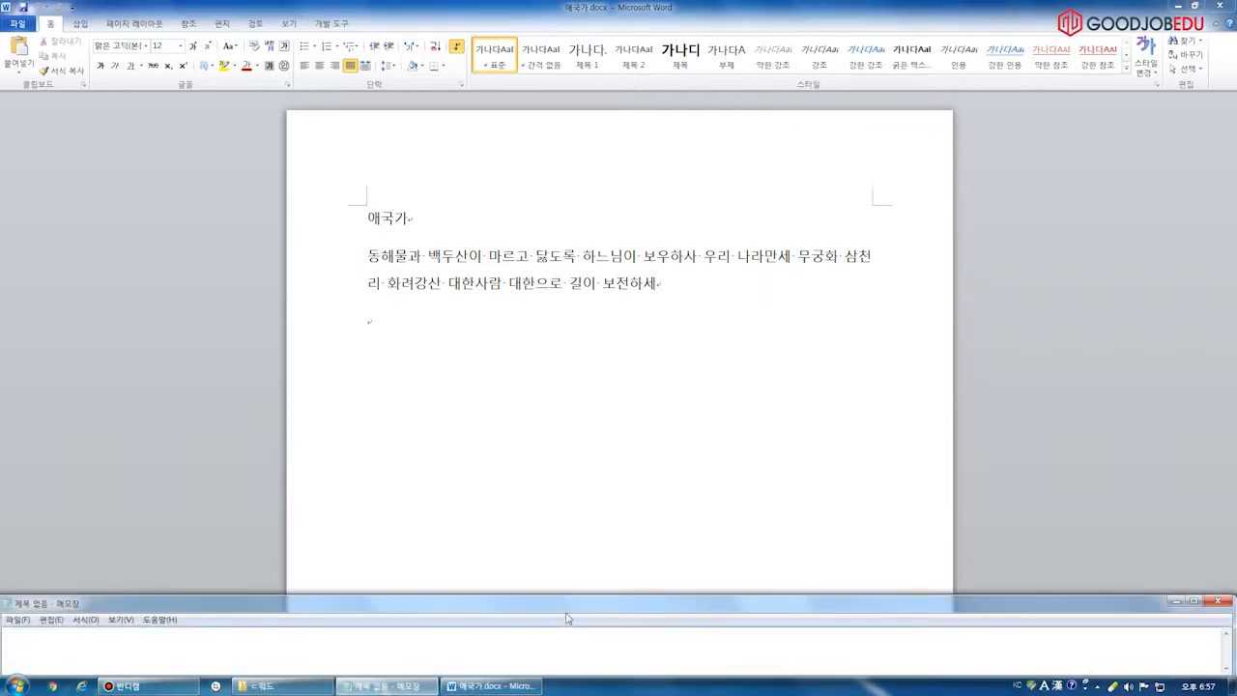
# Maximize Notepad and set its font size to 48
pyautogui.doubleClick(568, 609)
pyautogui.click(84, 20)
pyautogui.click(101, 49)
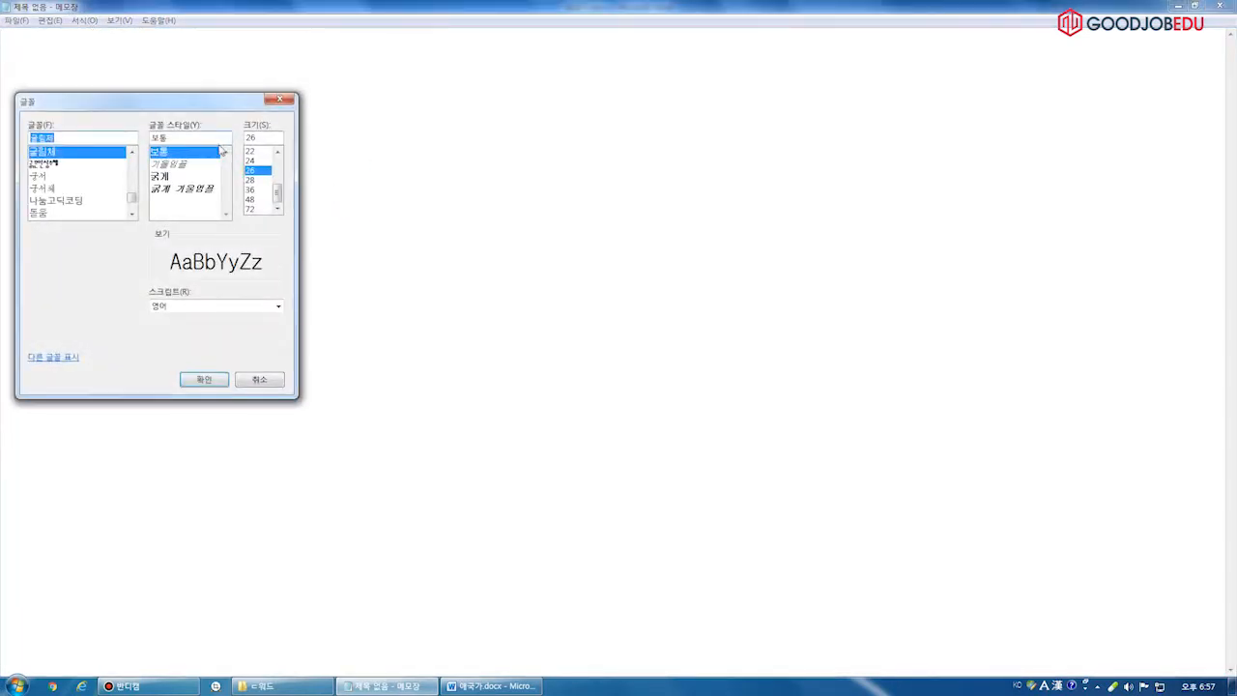
pyautogui.click(251, 199)
pyautogui.click(204, 378)
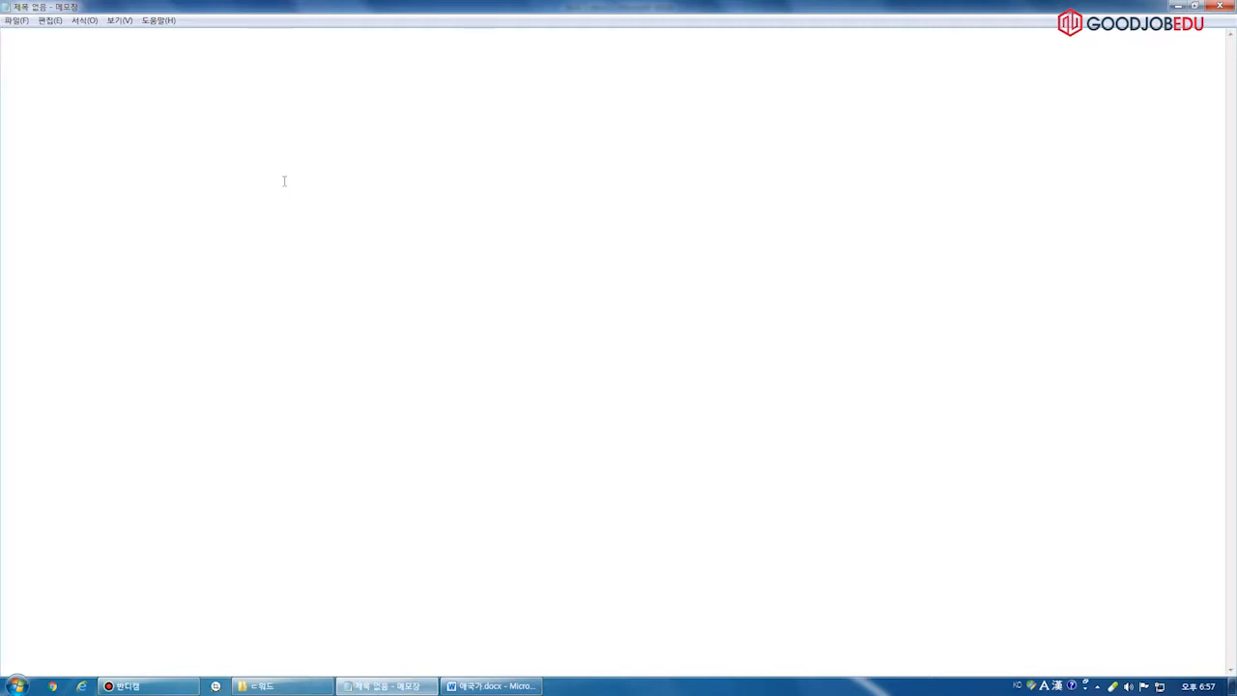
# Type the note 출처 추가 and sketch an E with entry lines beside it to explain it
pyautogui.write('d')
pyautogui.press('BackSpace')
pyautogui.write('출처 추가')
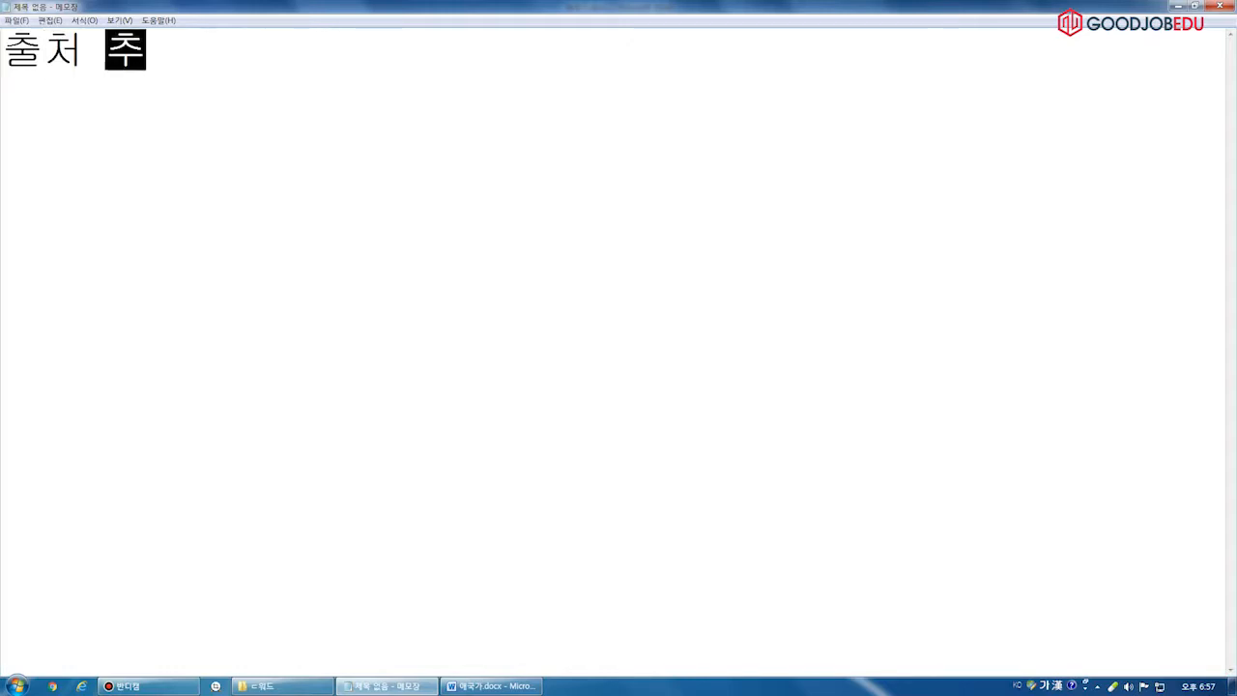
pyautogui.press('BackSpace')
pyautogui.press('BackSpace')
pyautogui.write('가')
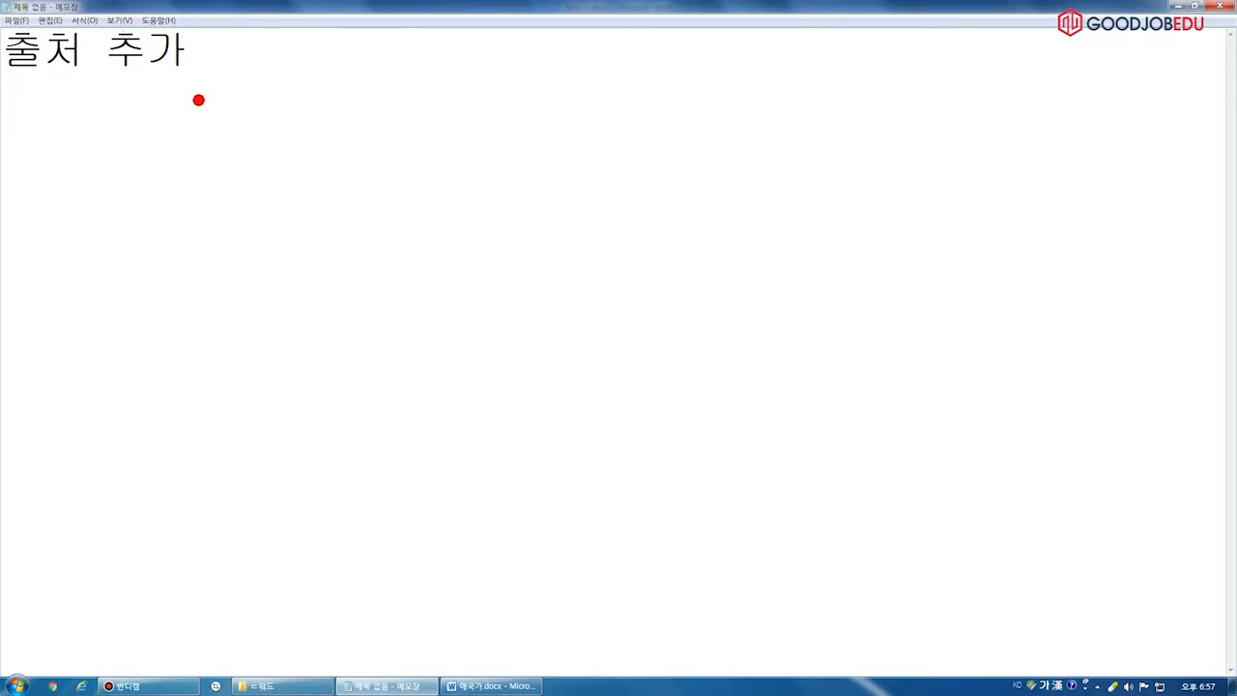
pyautogui.moveTo(209, 53)
pyautogui.mouseDown()
pyautogui.moveTo(270, 54)
pyautogui.moveTo(194, 249)
pyautogui.moveTo(264, 238)
pyautogui.mouseUp()
pyautogui.moveTo(199, 150); pyautogui.dragTo(284, 149)
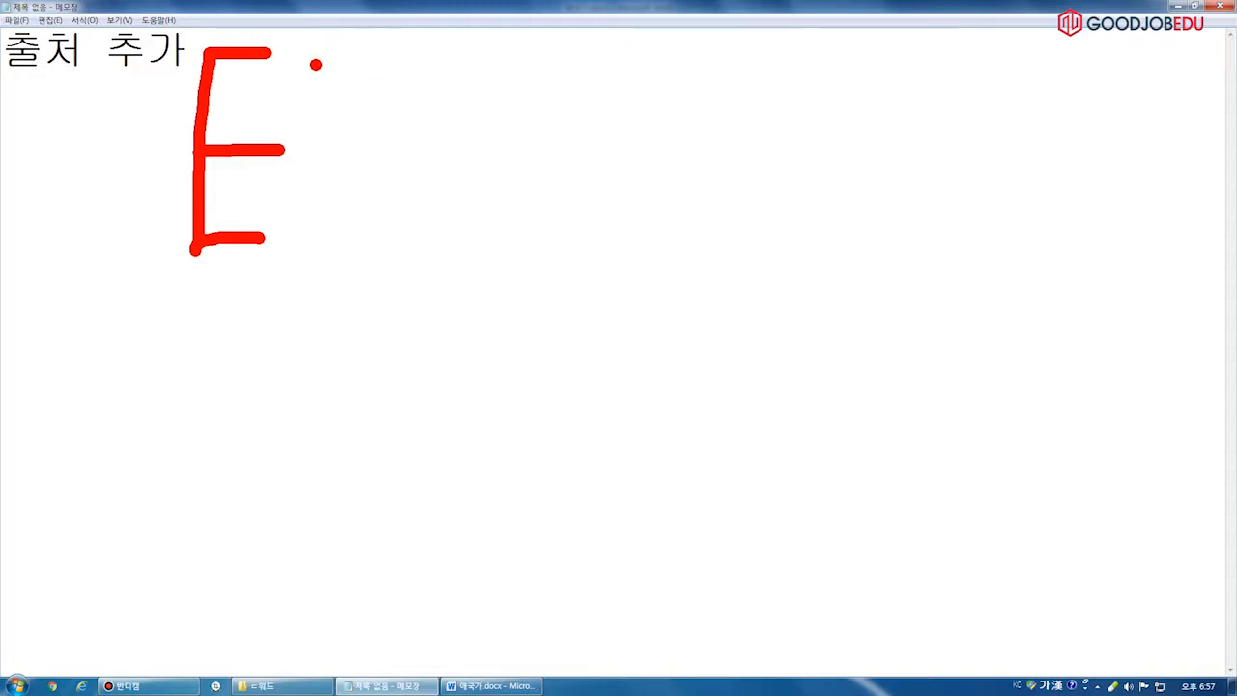
pyautogui.moveTo(274, 103); pyautogui.dragTo(407, 97)
pyautogui.moveTo(290, 189); pyautogui.dragTo(477, 189)
pyautogui.moveTo(282, 292); pyautogui.dragTo(493, 288)
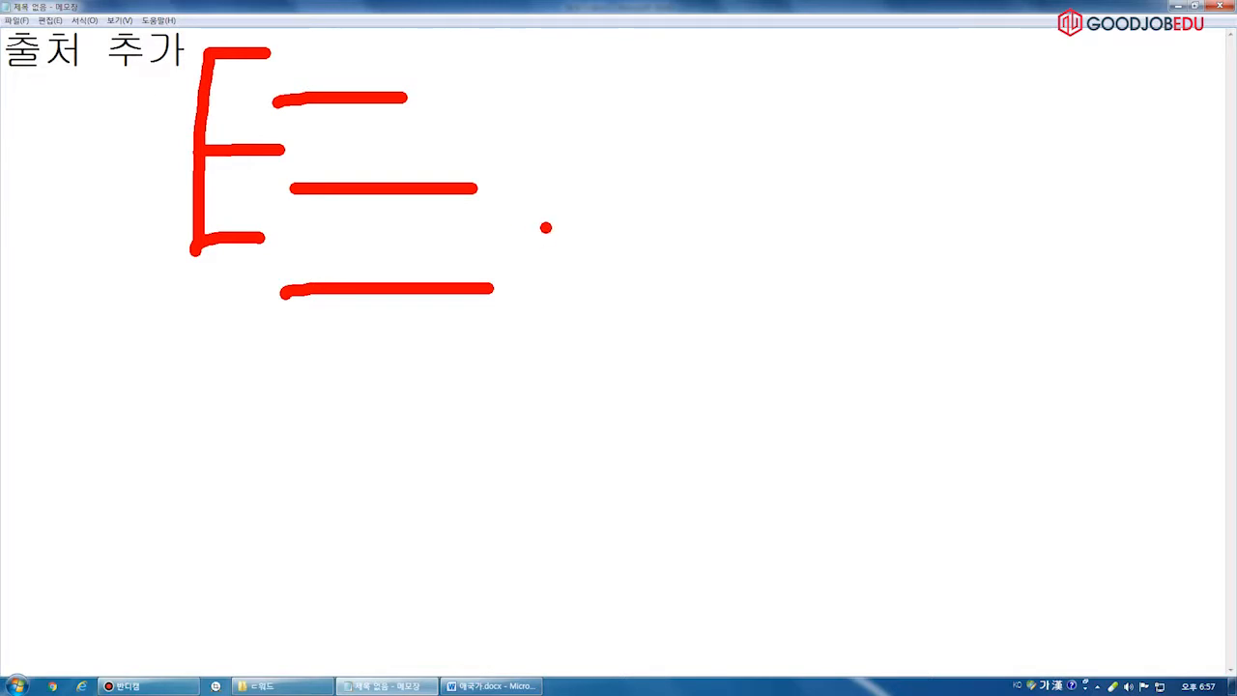
pyautogui.press('Escape')
# Add the note 참고 문헌 on its own line, annotate 출처 추가 again, then switch back to Word
pyautogui.write('참고 문헌')
pyautogui.press('Return')
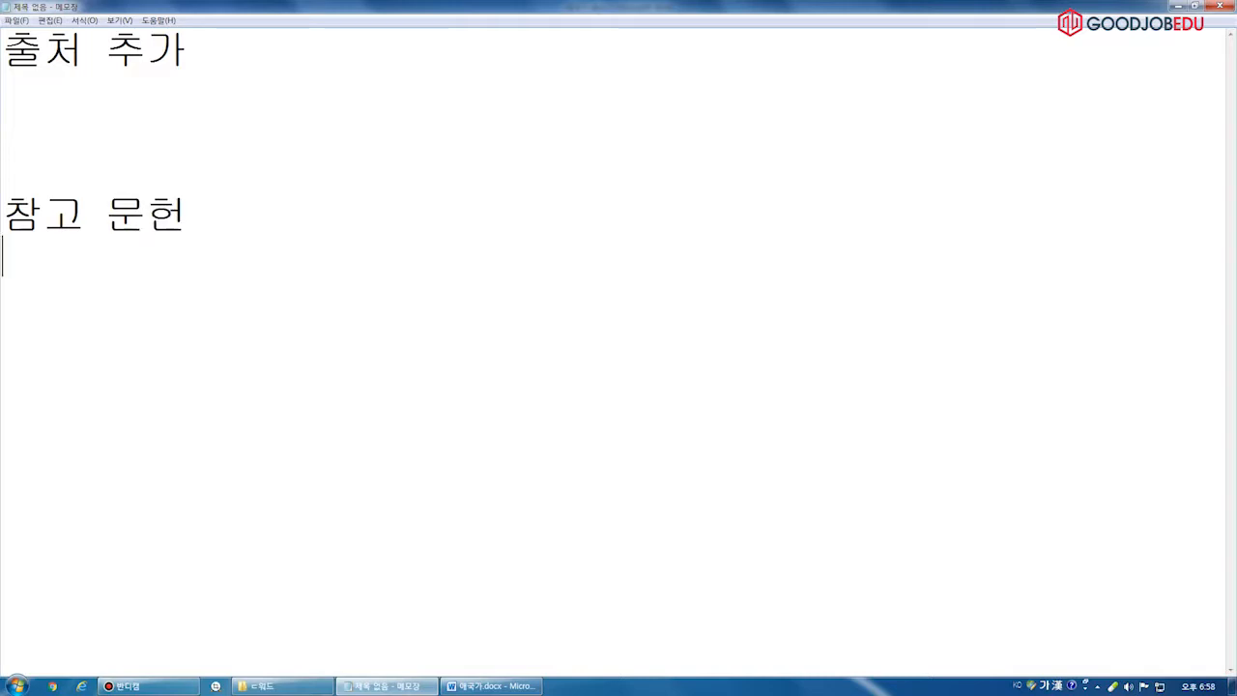
pyautogui.hotkey('ctrl', '2')
pyautogui.moveTo(206, 45)
pyautogui.mouseDown()
pyautogui.moveTo(278, 40)
pyautogui.moveTo(216, 142)
pyautogui.moveTo(275, 141)
pyautogui.mouseUp()
pyautogui.moveTo(208, 95); pyautogui.dragTo(268, 94)
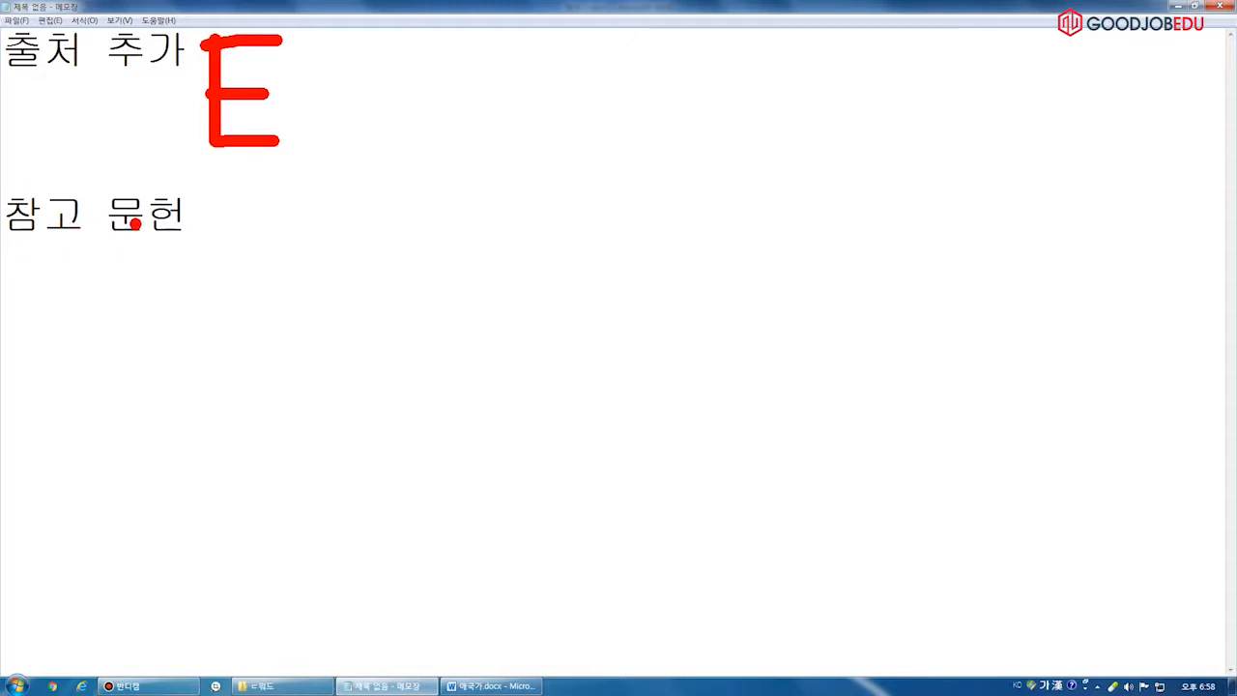
pyautogui.hotkey('ctrl', '2')
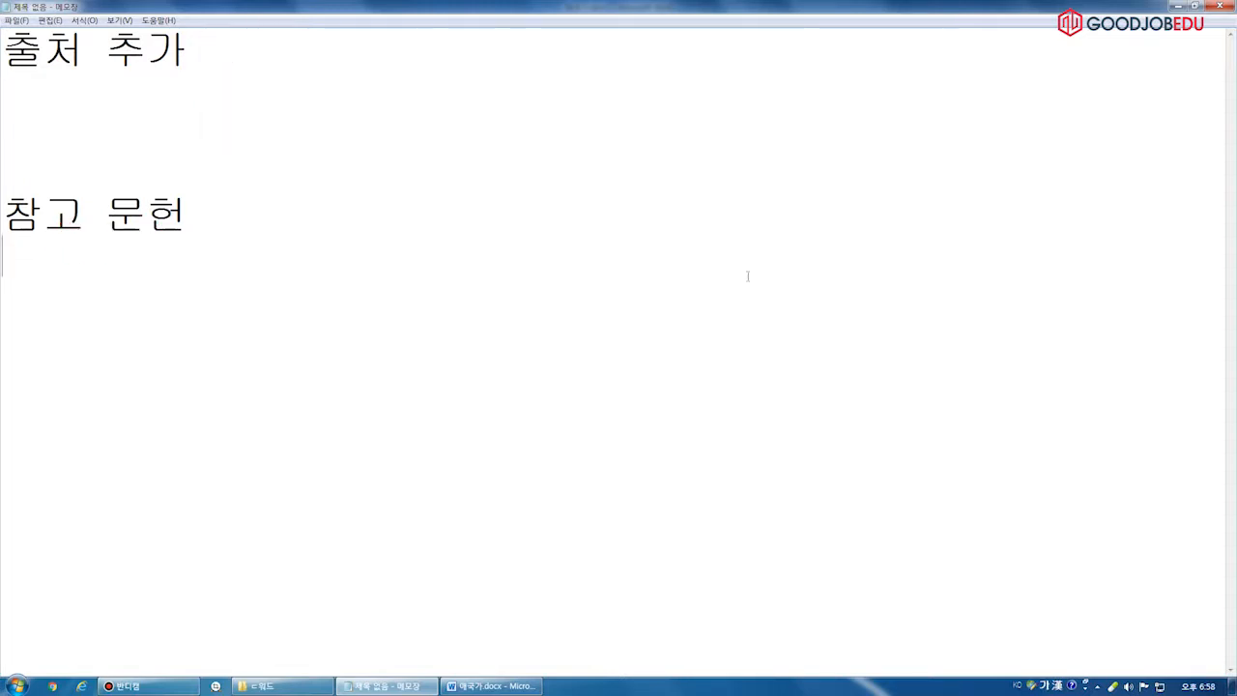
pyautogui.click(491, 685)
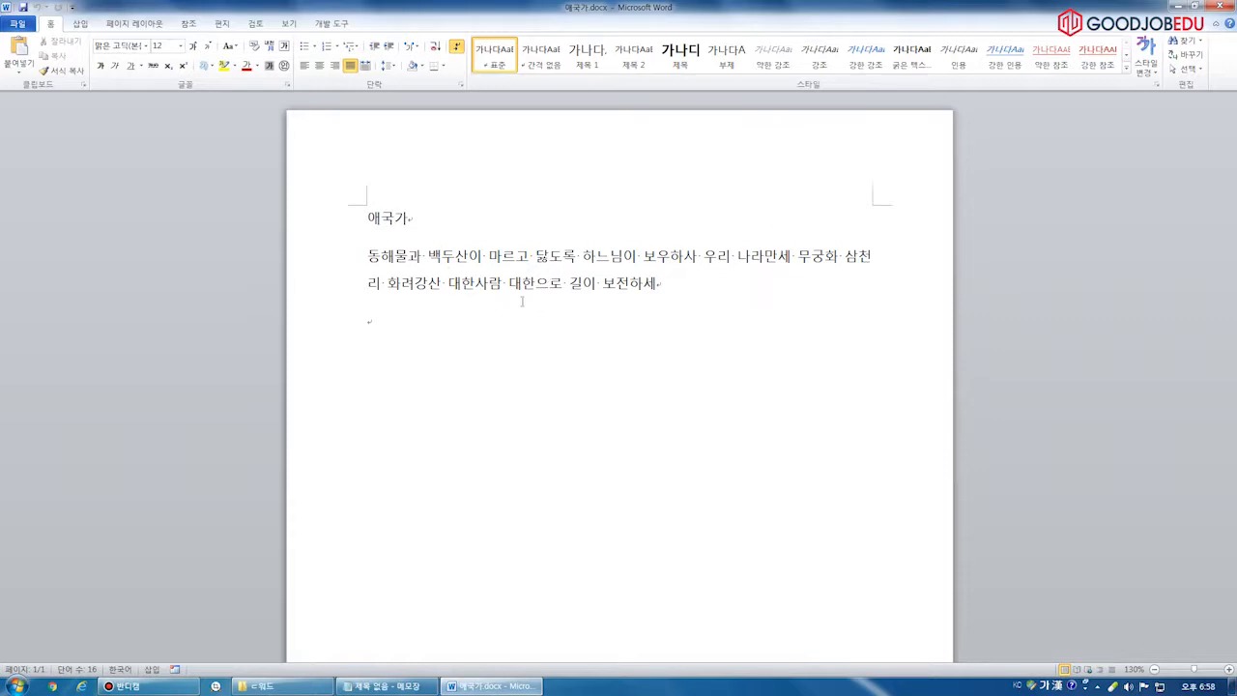
# Show the References tab, then annotate the Notepad 출처 추가 note with source-entry sketches before returning
pyautogui.click(256, 24)
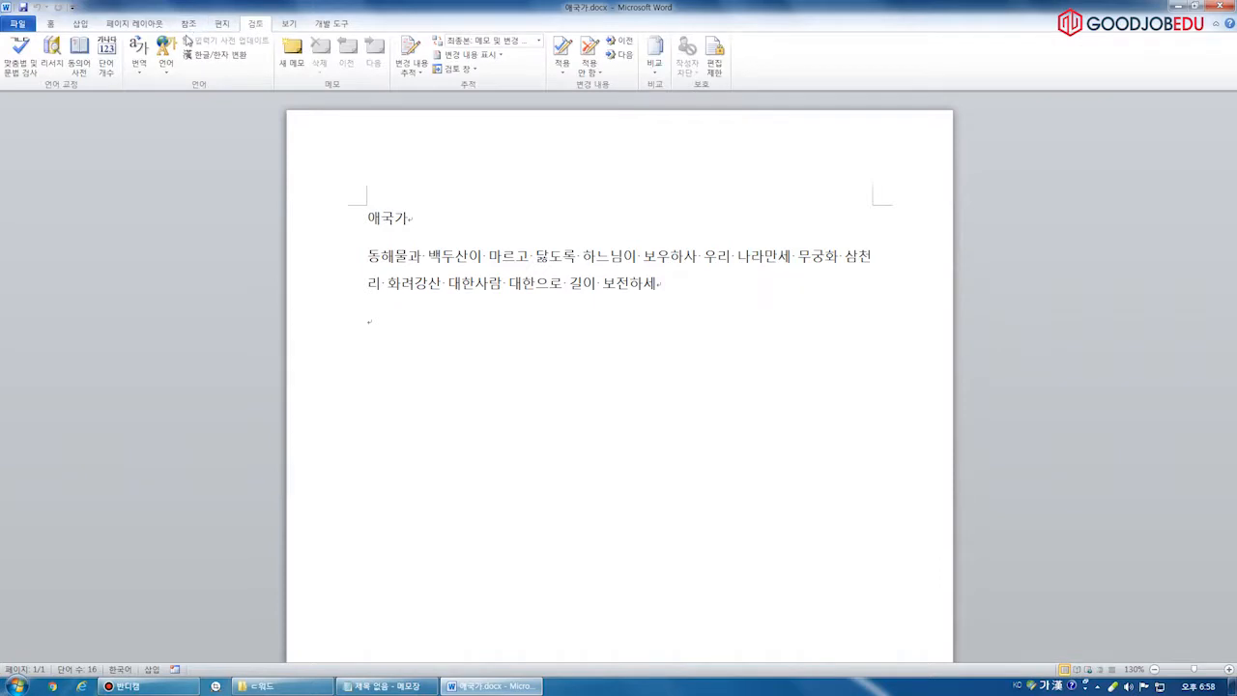
pyautogui.click(189, 26)
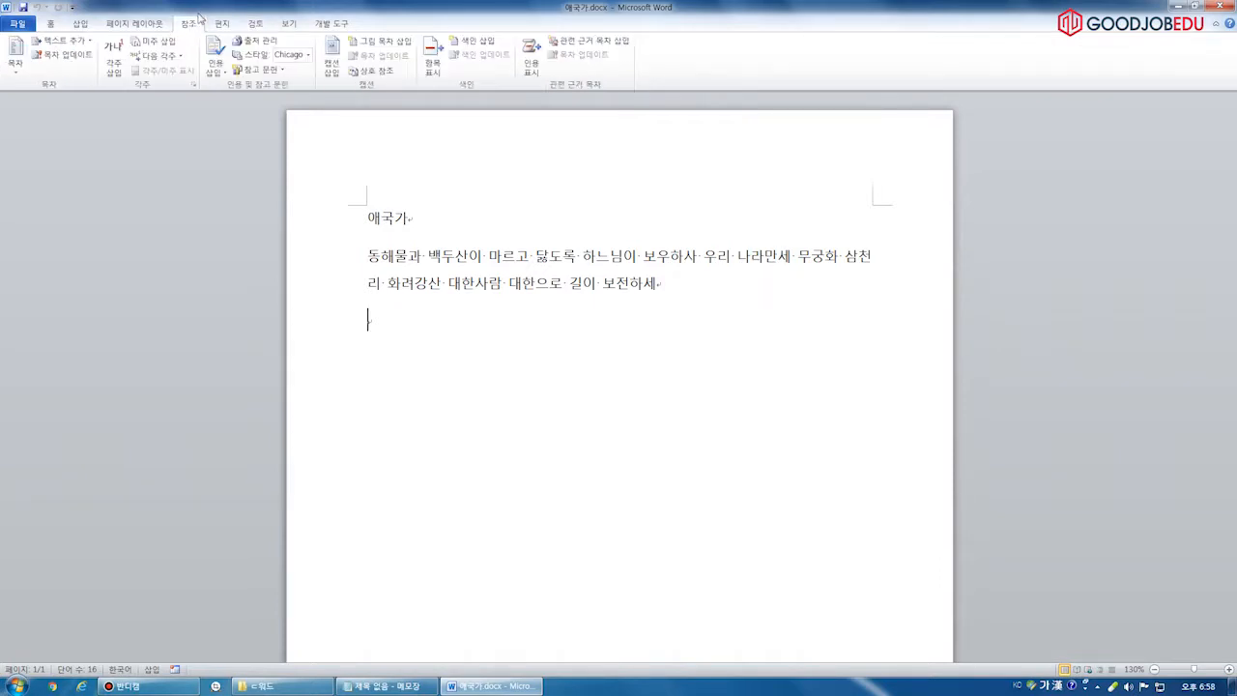
pyautogui.click(388, 686)
pyautogui.hotkey('ctrl', '2')
pyautogui.moveTo(215, 51)
pyautogui.mouseDown()
pyautogui.moveTo(270, 52)
pyautogui.moveTo(262, 160)
pyautogui.moveTo(275, 162)
pyautogui.mouseUp()
pyautogui.moveTo(221, 99); pyautogui.dragTo(287, 100)
pyautogui.moveTo(301, 66)
pyautogui.mouseDown()
pyautogui.moveTo(352, 12)
pyautogui.moveTo(327, 52)
pyautogui.mouseUp()
pyautogui.moveTo(304, 121)
pyautogui.mouseDown()
pyautogui.moveTo(345, 85)
pyautogui.moveTo(340, 132)
pyautogui.mouseUp()
pyautogui.moveTo(307, 186)
pyautogui.mouseDown()
pyautogui.moveTo(281, 180)
pyautogui.moveTo(410, 202)
pyautogui.mouseUp()
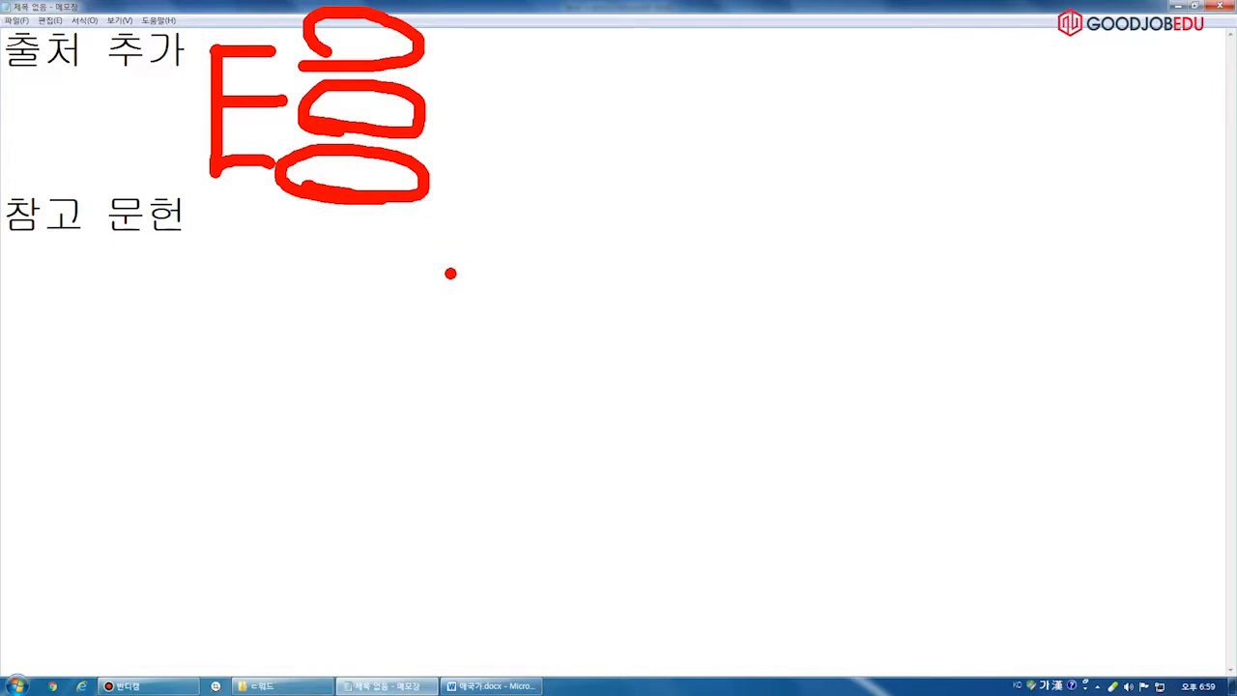
pyautogui.press('Escape')
pyautogui.click(491, 686)
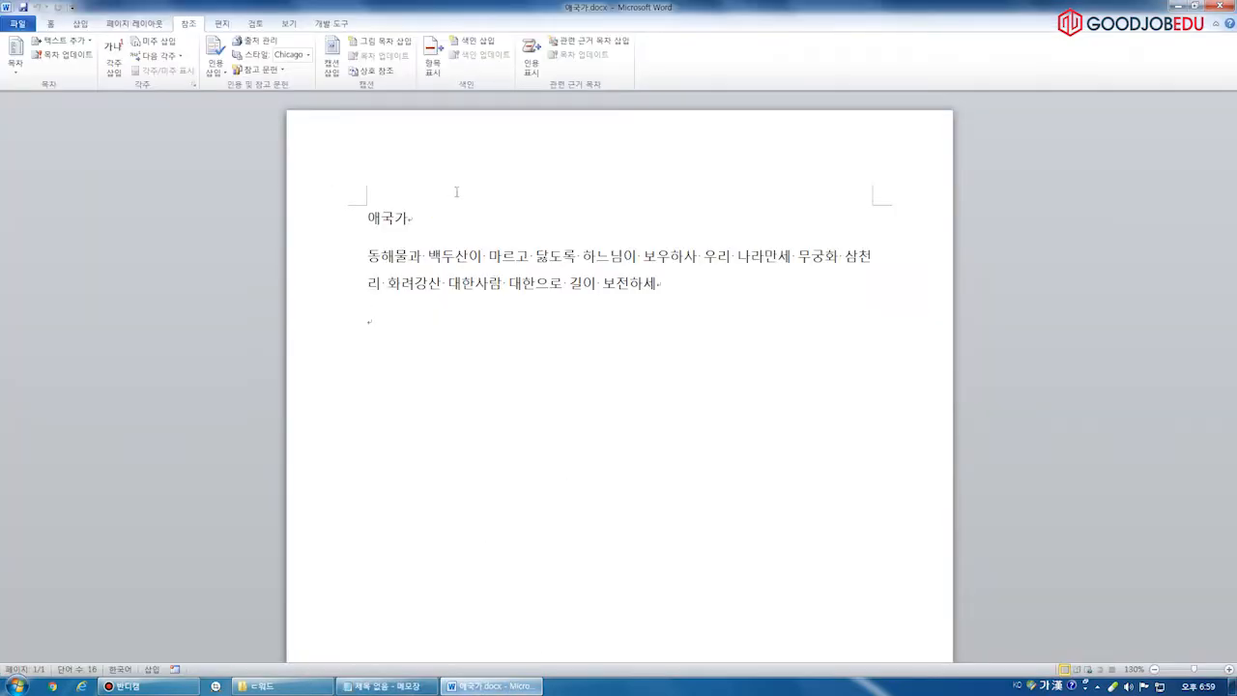
# Bring up the Insert Citation dropdown listing 새 출처 추가 and 새 자리 표시자 추가
pyautogui.click(215, 60)
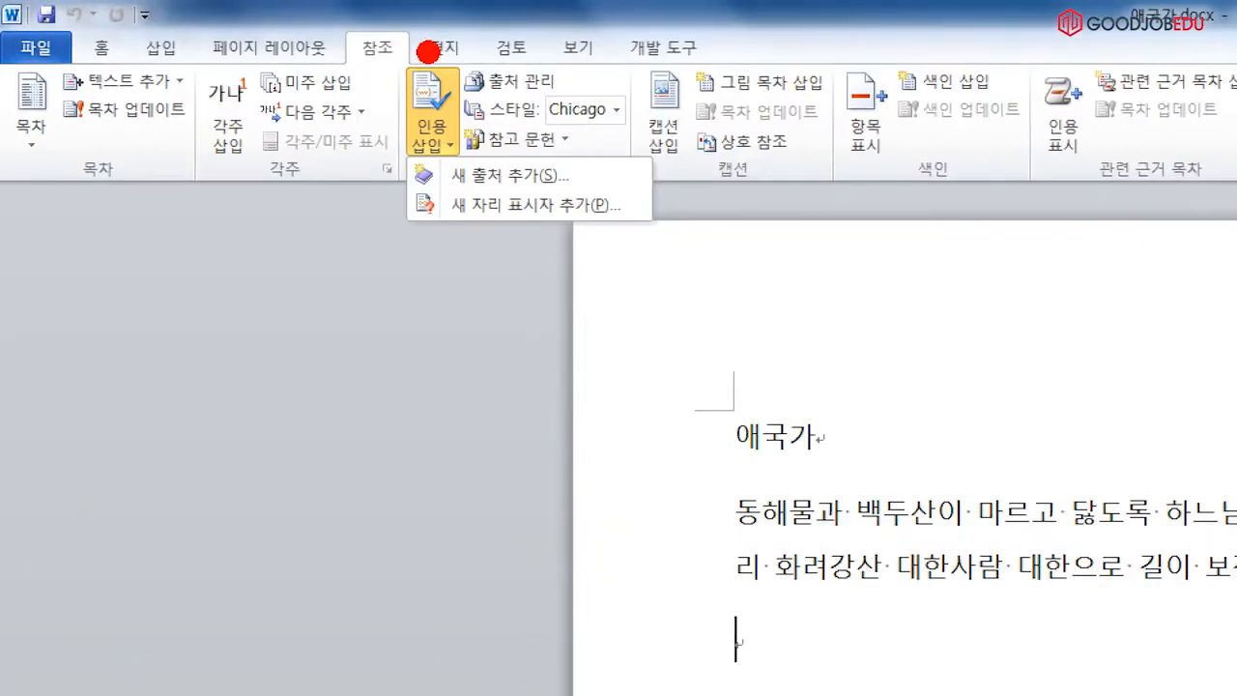
pyautogui.moveTo(340, 20)
pyautogui.mouseDown()
pyautogui.moveTo(417, 70)
pyautogui.moveTo(461, 162)
pyautogui.moveTo(597, 196)
pyautogui.mouseUp()
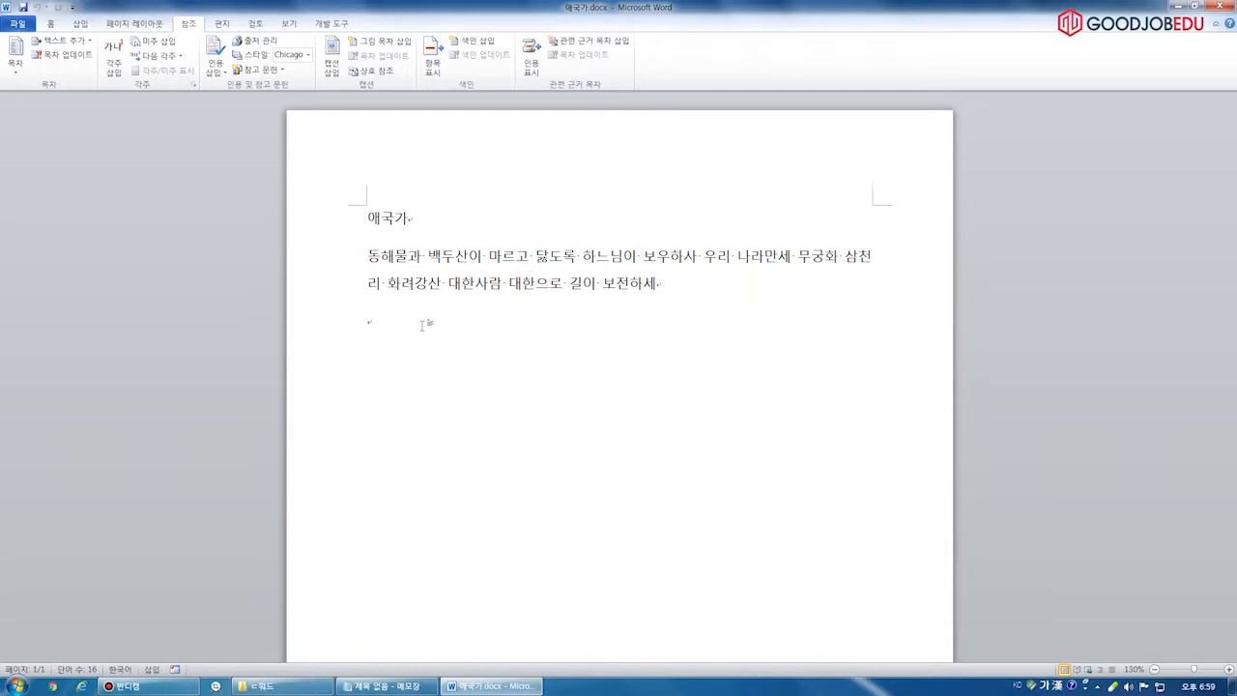
pyautogui.click(216, 66)
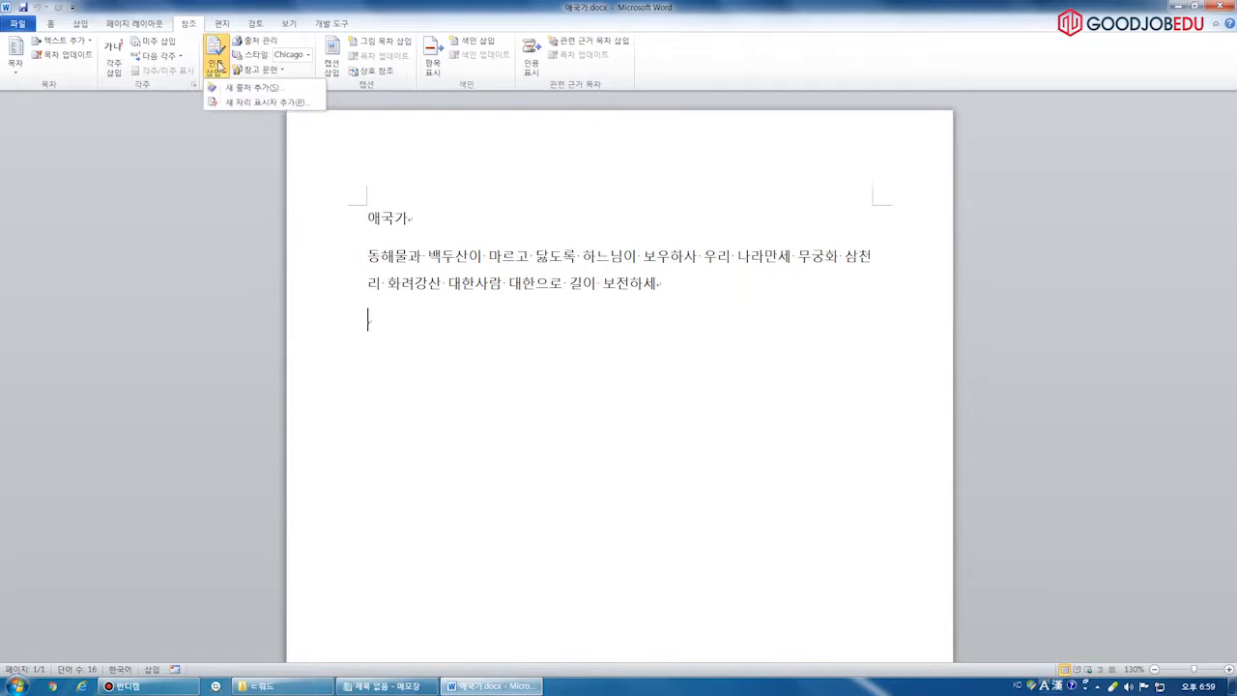
pyautogui.click(249, 91)
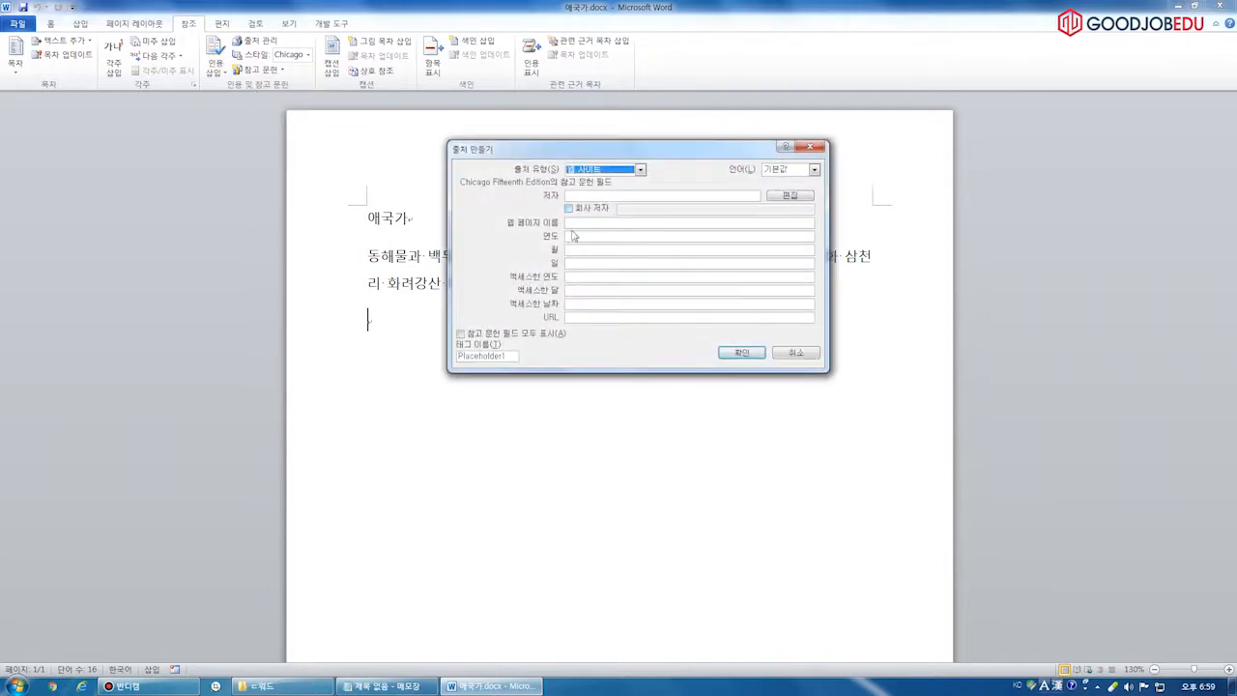
pyautogui.moveTo(577, 157); pyautogui.dragTo(599, 150)
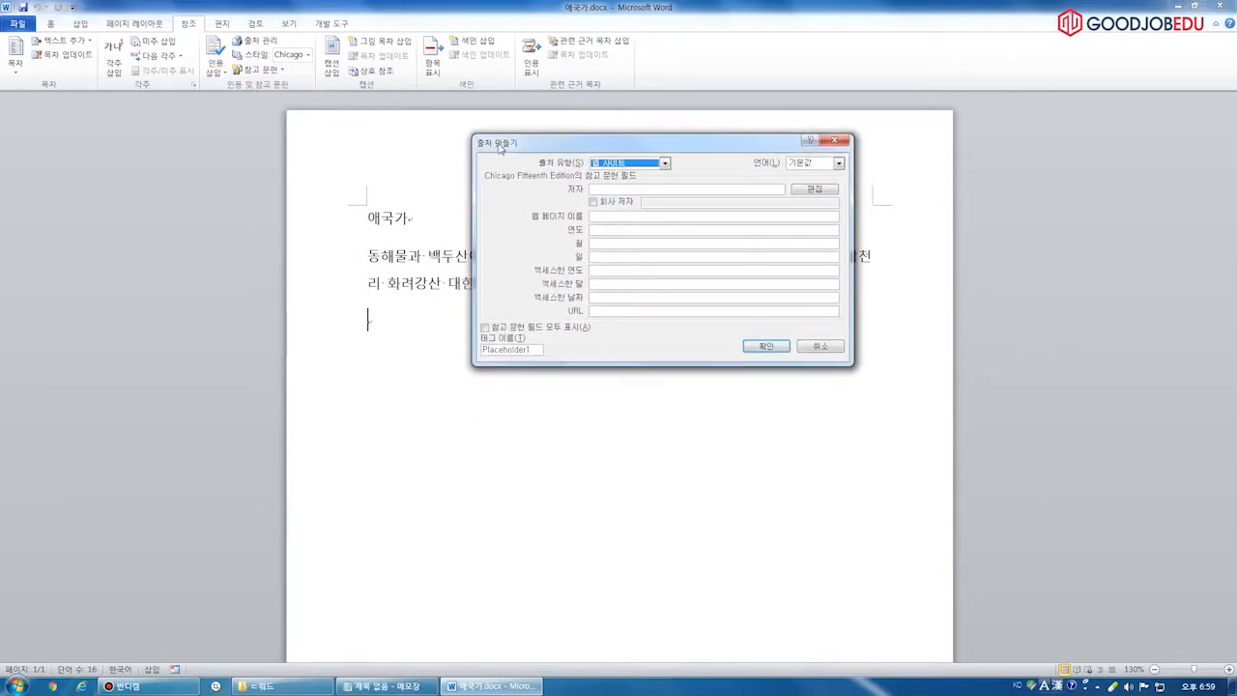
pyautogui.click(621, 164)
pyautogui.click(626, 167)
pyautogui.click(626, 191)
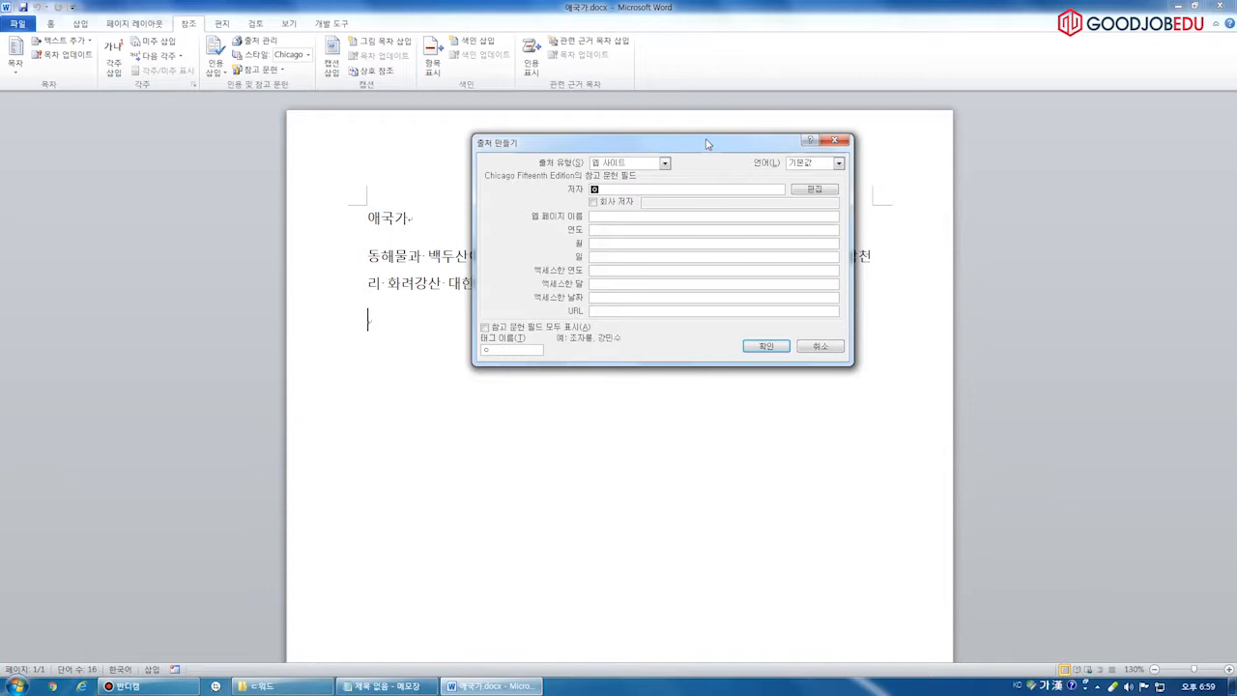
pyautogui.click(633, 310)
pyautogui.write('www.naver.com')
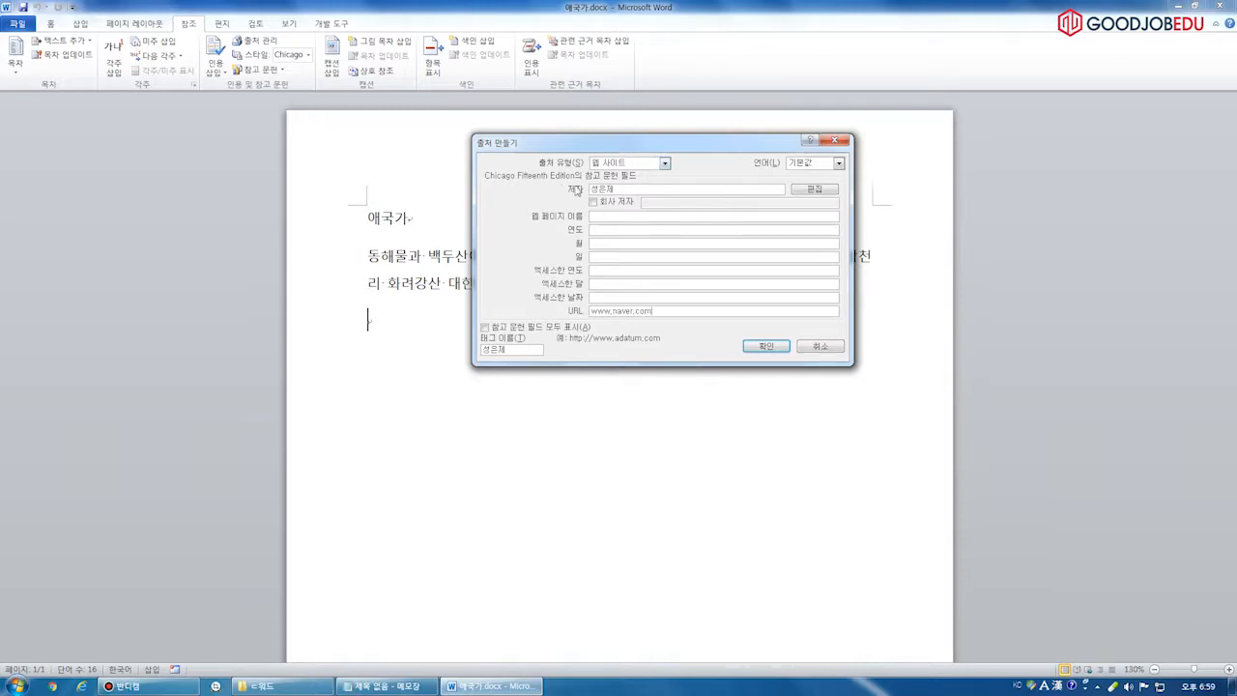
pyautogui.click(765, 346)
pyautogui.click(465, 311)
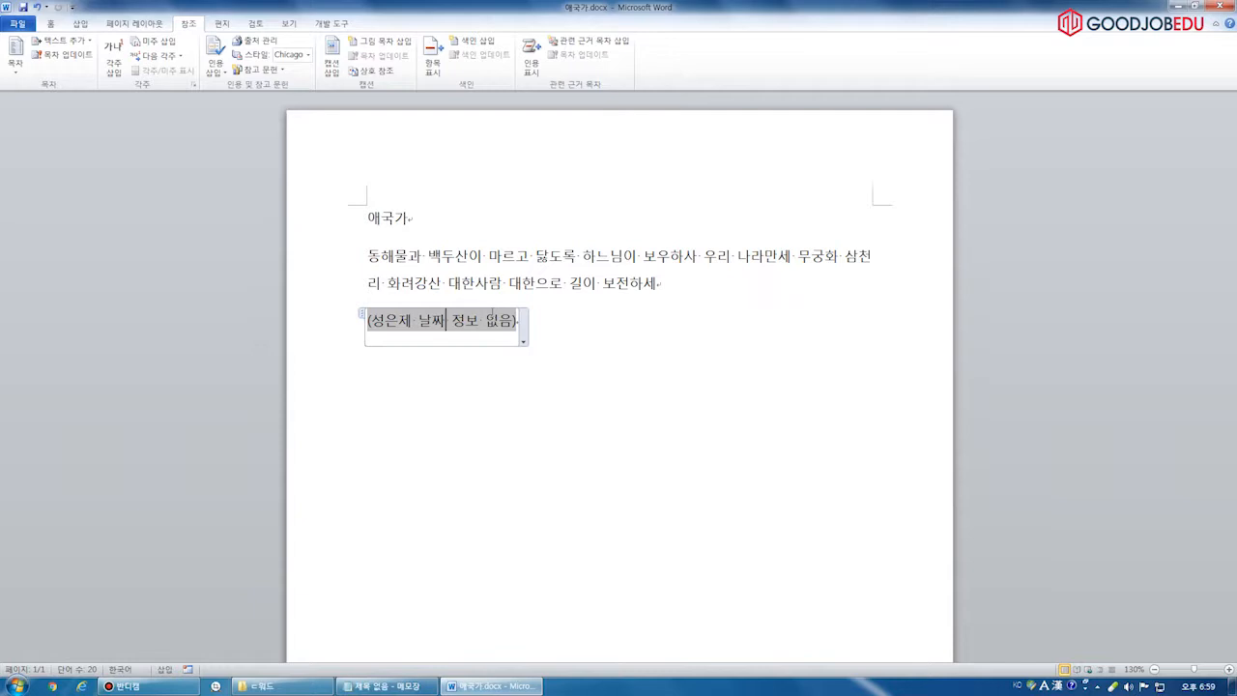
# Show the Insert Citation list and annotate the existing source and its in-text citation
pyautogui.click(571, 331)
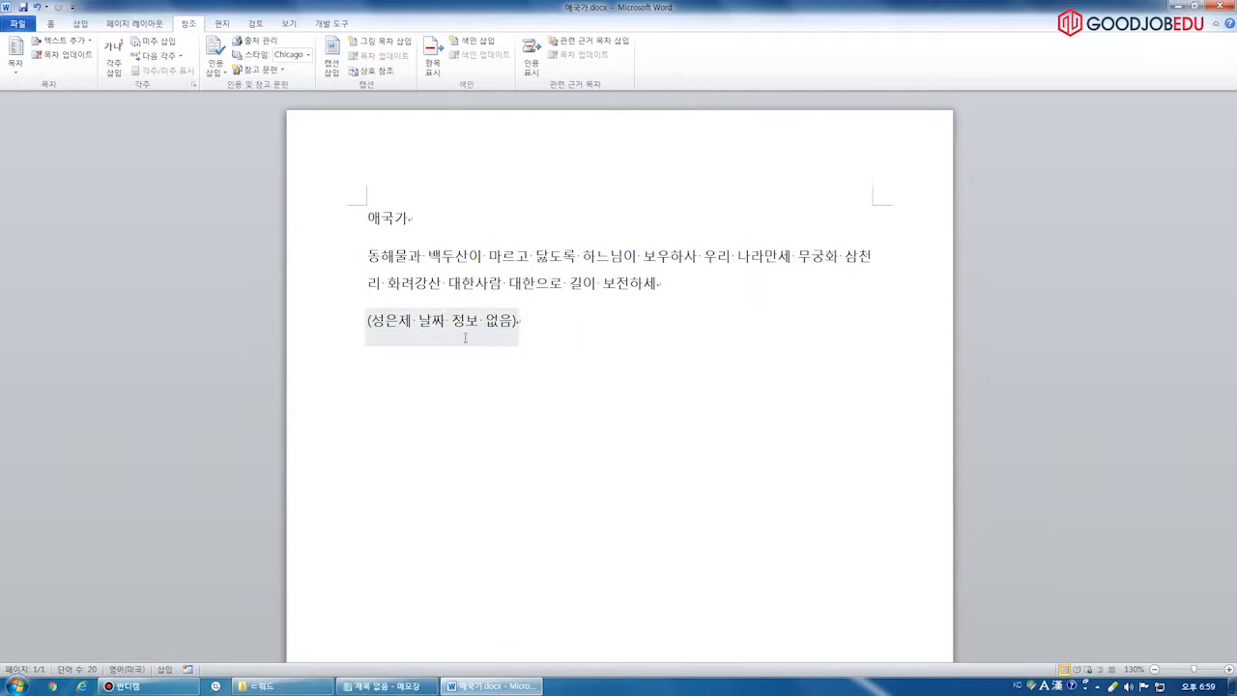
pyautogui.click(216, 65)
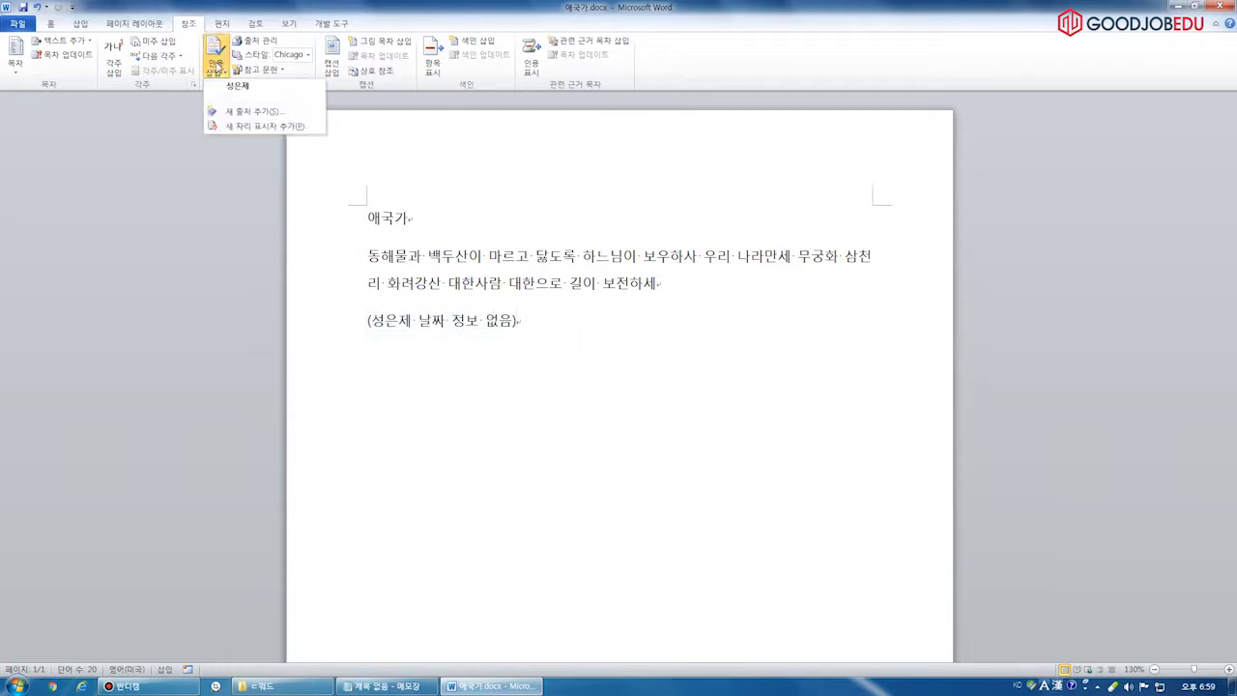
pyautogui.moveTo(229, 106)
pyautogui.mouseDown()
pyautogui.moveTo(203, 101)
pyautogui.moveTo(199, 81)
pyautogui.moveTo(205, 95)
pyautogui.mouseUp()
pyautogui.press('Escape')
pyautogui.click(216, 65)
pyautogui.hotkey('ctrl', '2')
pyautogui.moveTo(223, 118); pyautogui.dragTo(291, 114)
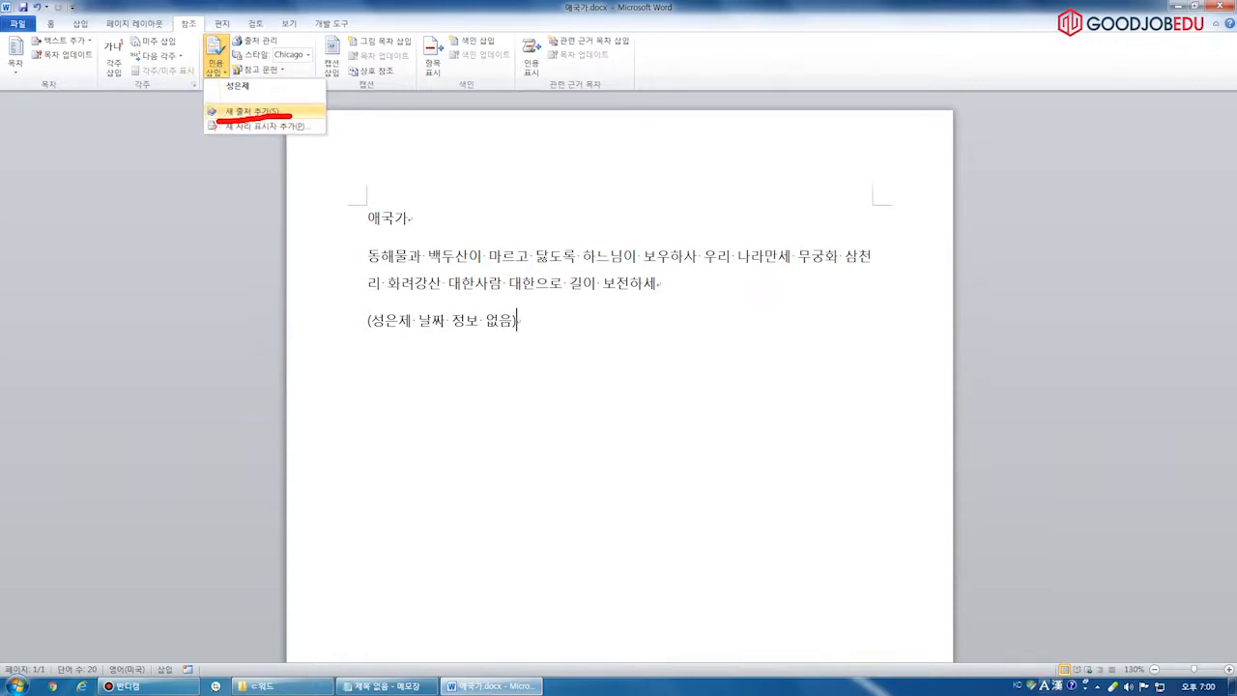
pyautogui.moveTo(205, 102)
pyautogui.mouseDown()
pyautogui.moveTo(271, 87)
pyautogui.moveTo(182, 91)
pyautogui.moveTo(224, 108)
pyautogui.mouseUp()
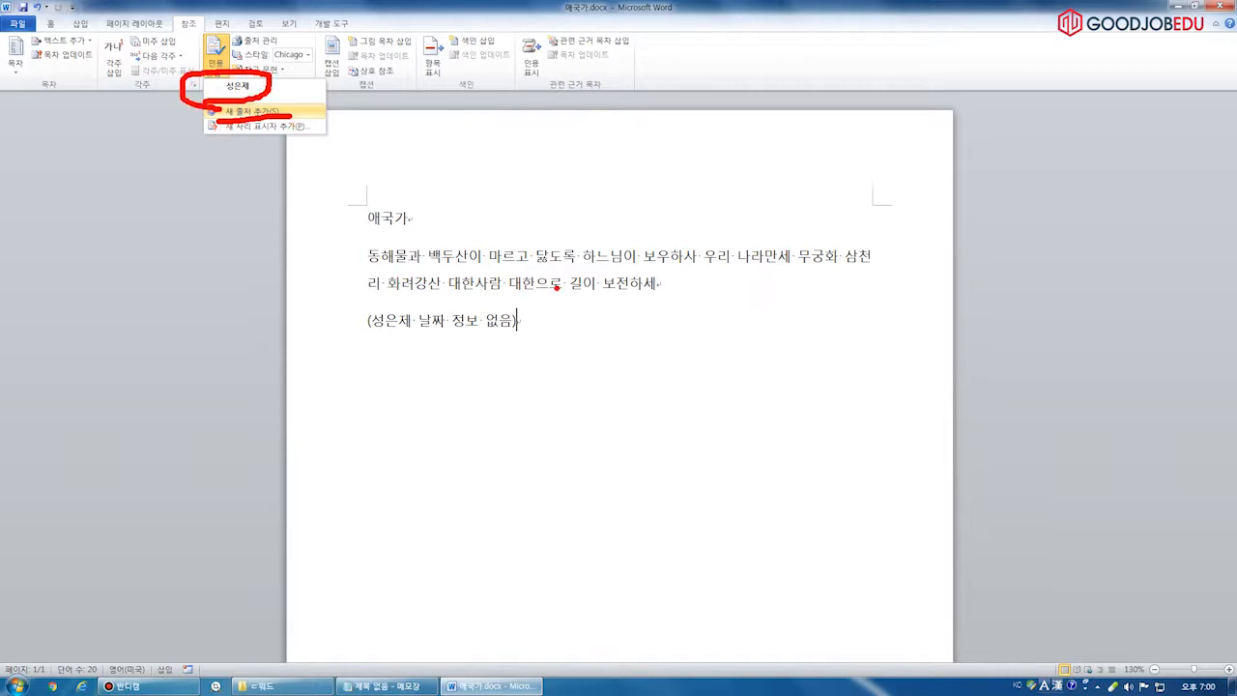
pyautogui.moveTo(355, 350)
pyautogui.mouseDown()
pyautogui.moveTo(474, 295)
pyautogui.moveTo(371, 344)
pyautogui.mouseUp()
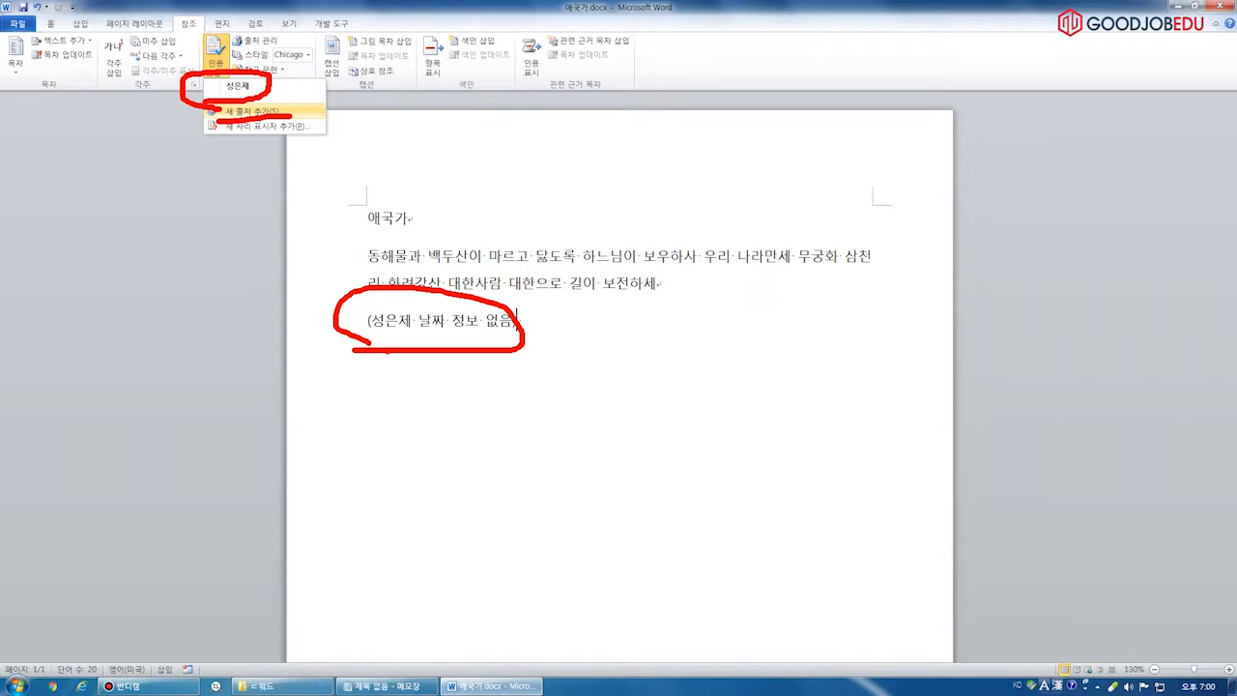
pyautogui.moveTo(290, 109); pyautogui.dragTo(319, 124)
pyautogui.press('Escape')
# Select and delete the web-source citation on the last line
pyautogui.click(479, 320)
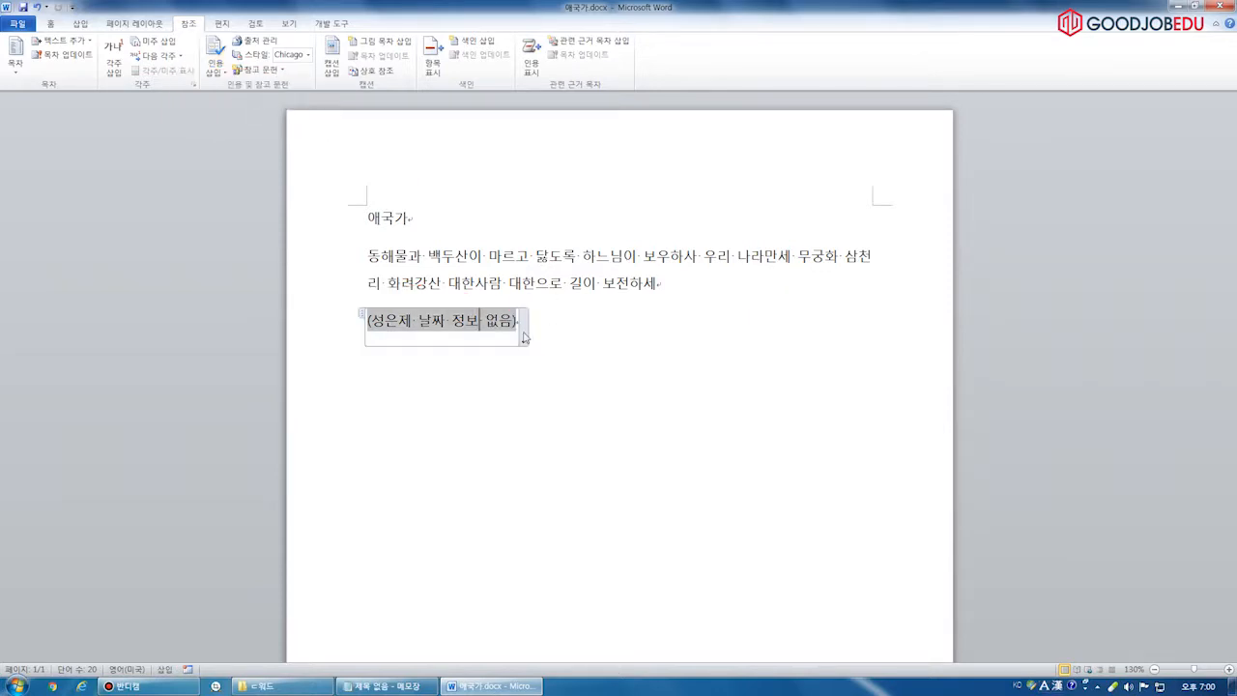
pyautogui.click(215, 66)
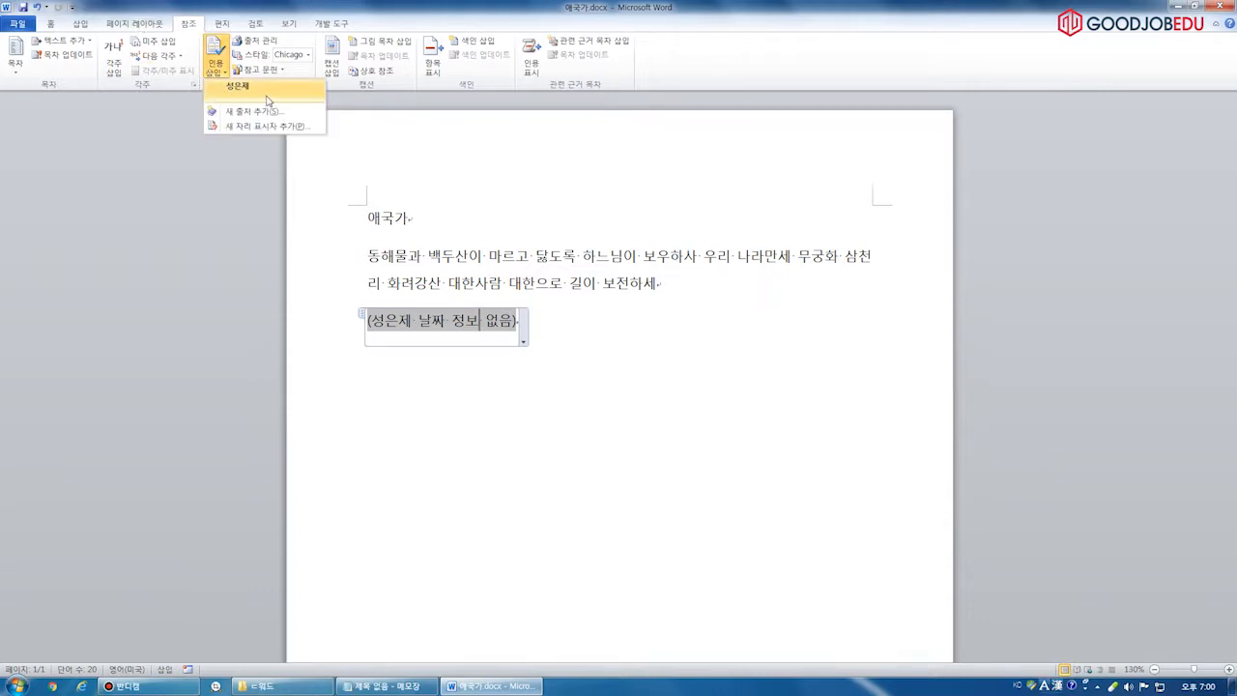
pyautogui.click(572, 346)
pyautogui.click(642, 338)
pyautogui.press('BackSpace')
pyautogui.press('BackSpace')
# Insert the same citation after 보전하세, undo it, then bring up the Source Manager
pyautogui.click(419, 223)
pyautogui.click(329, 256)
pyautogui.click(322, 282)
pyautogui.doubleClick(337, 272)
pyautogui.click(732, 303)
pyautogui.click(215, 56)
pyautogui.click(266, 88)
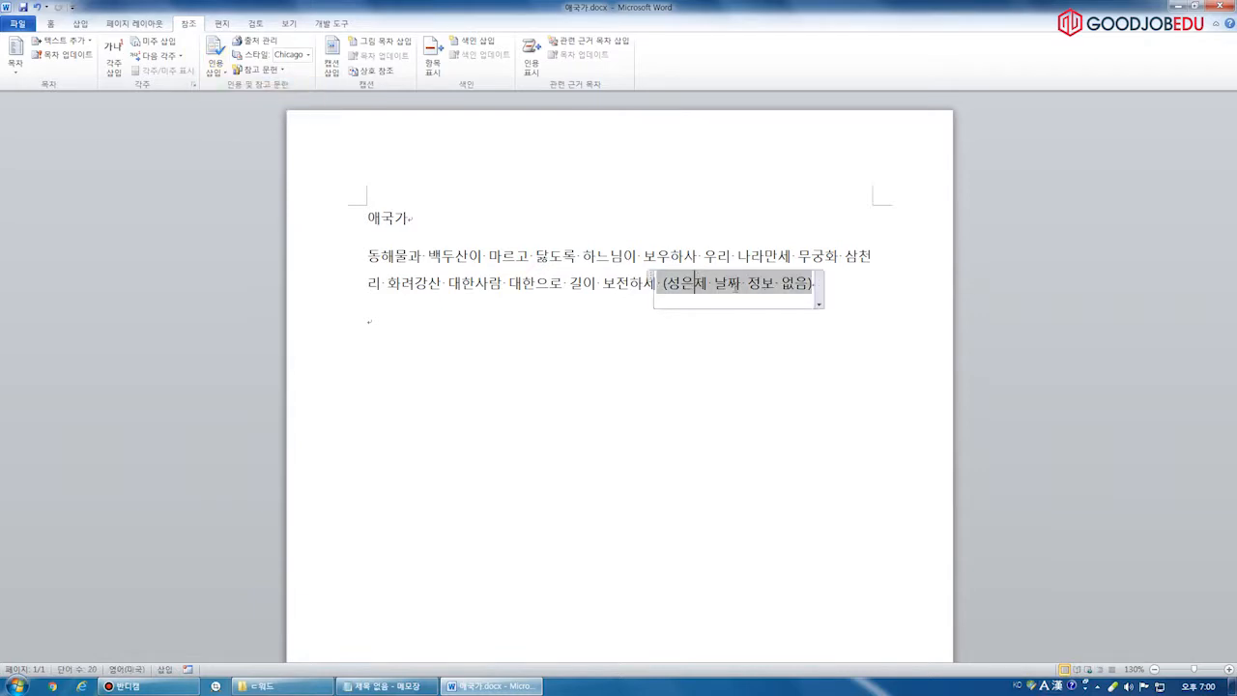
pyautogui.click(473, 372)
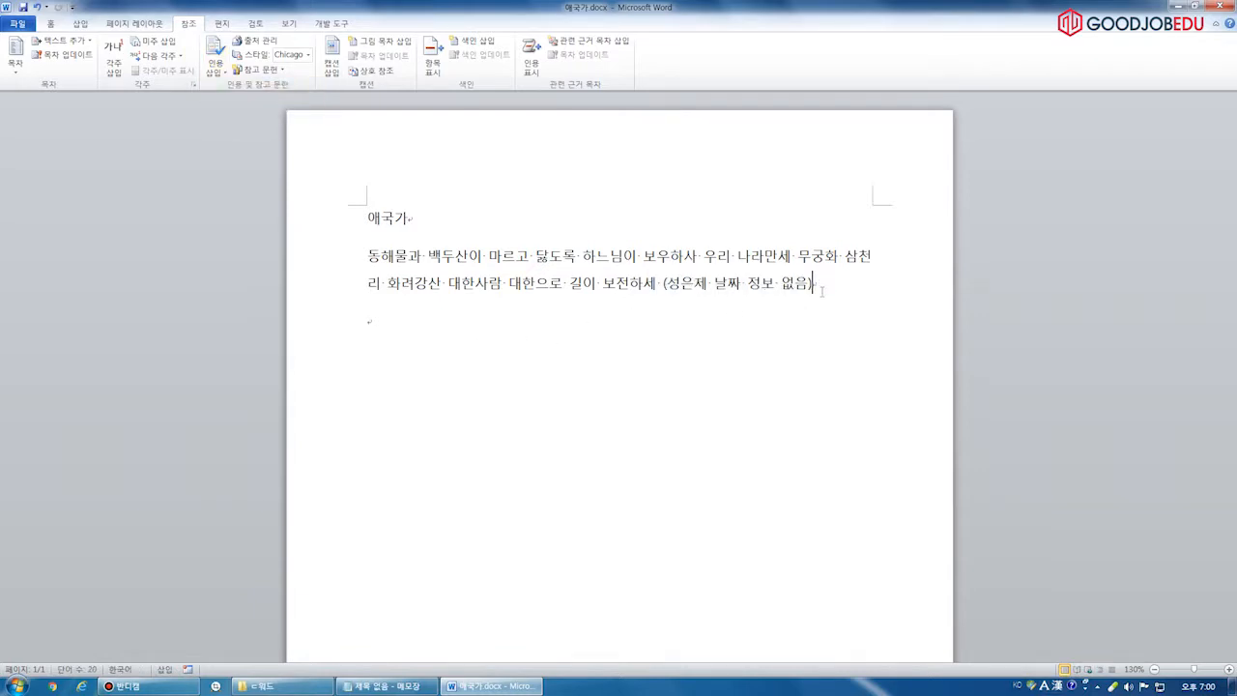
pyautogui.hotkey('ctrl', 'z')
pyautogui.click(486, 345)
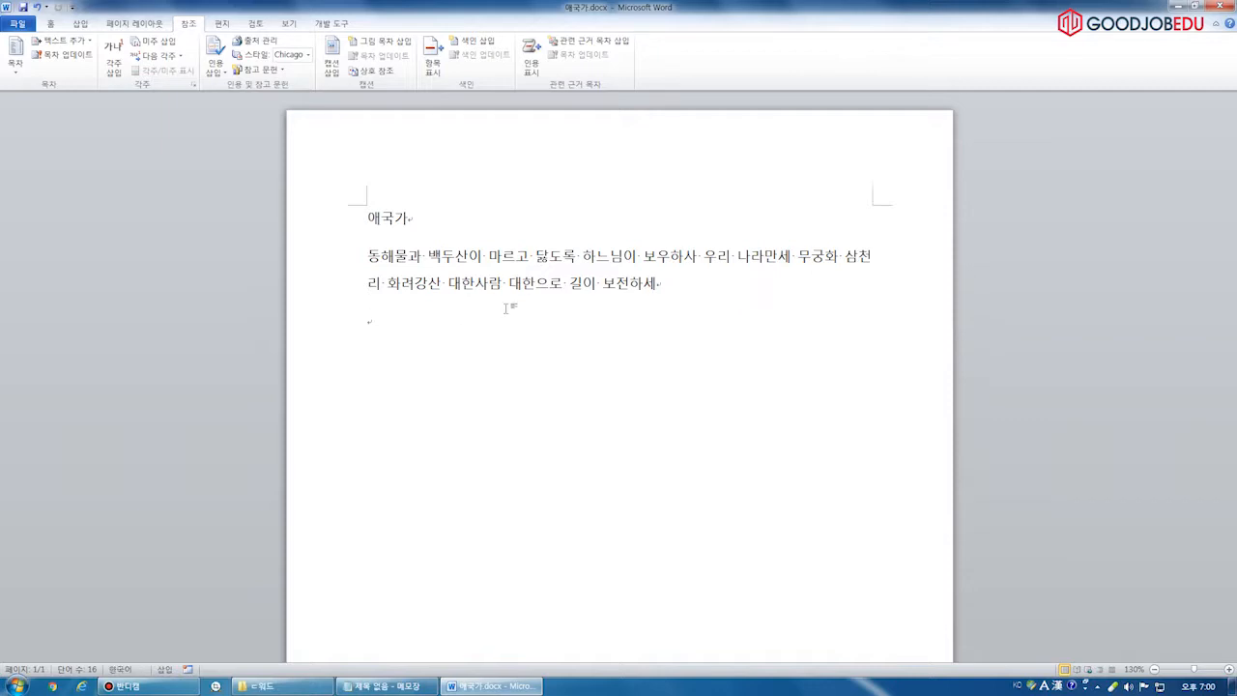
pyautogui.click(267, 39)
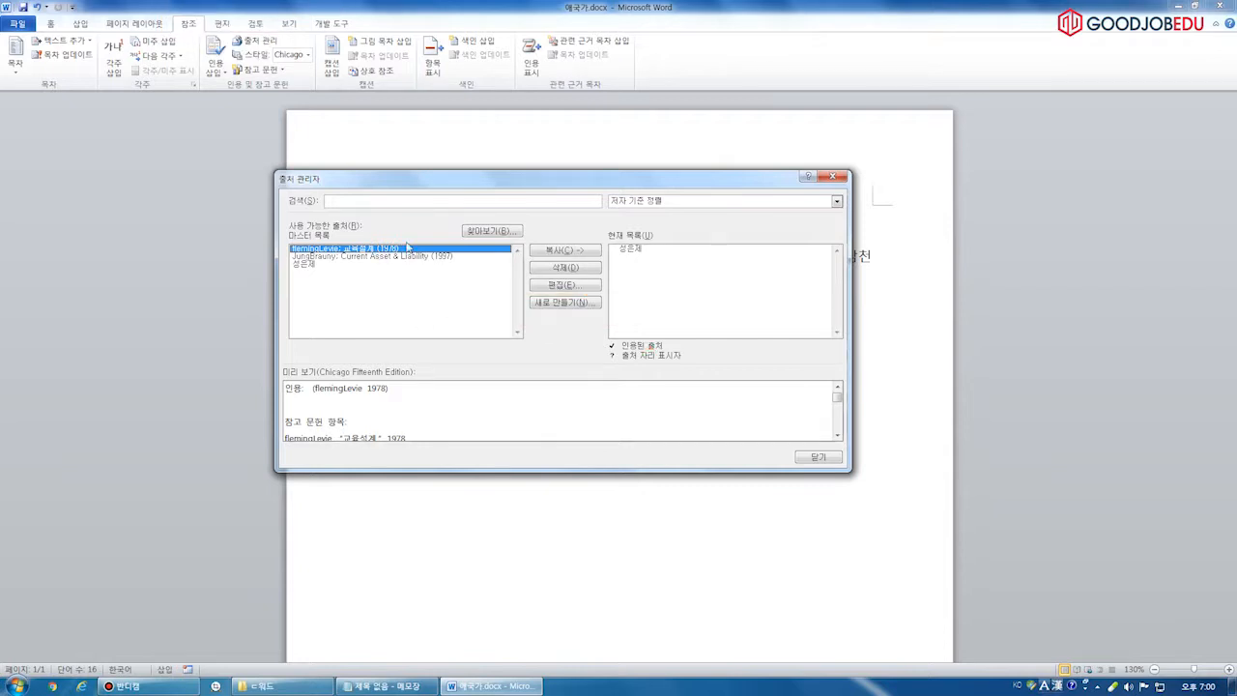
# Delete the flemingLevie sample source, closing and reopening the Source Manager
pyautogui.click(549, 268)
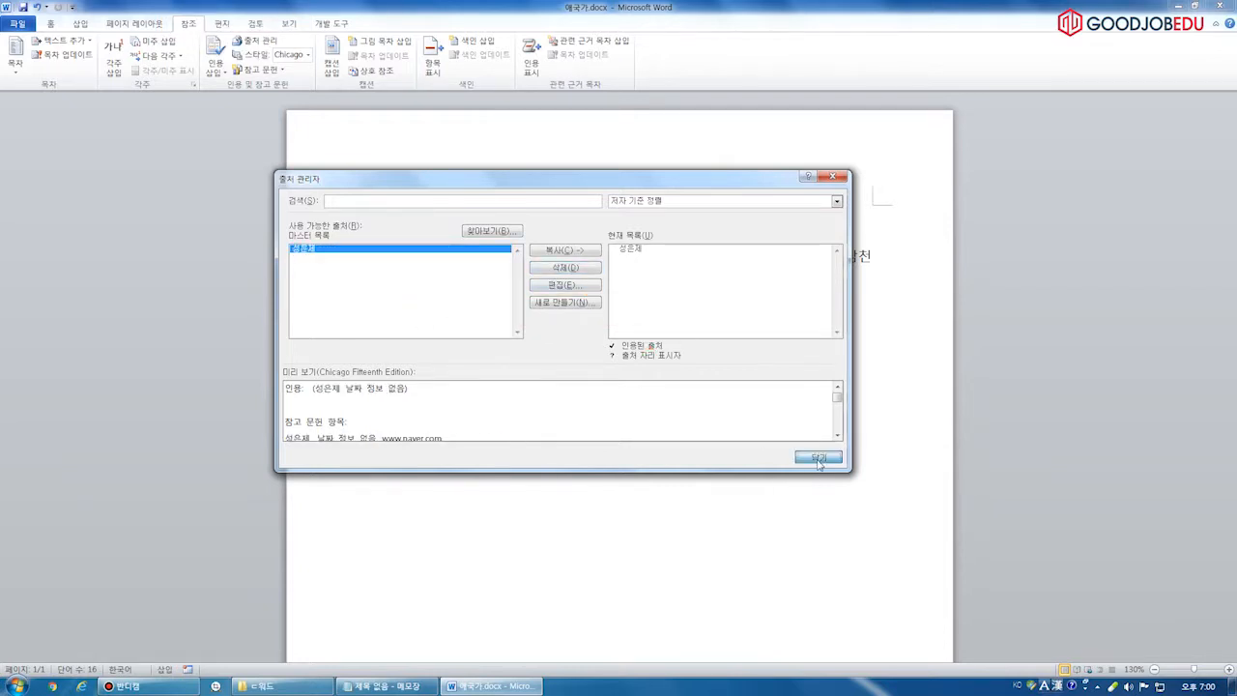
pyautogui.click(818, 457)
pyautogui.click(257, 41)
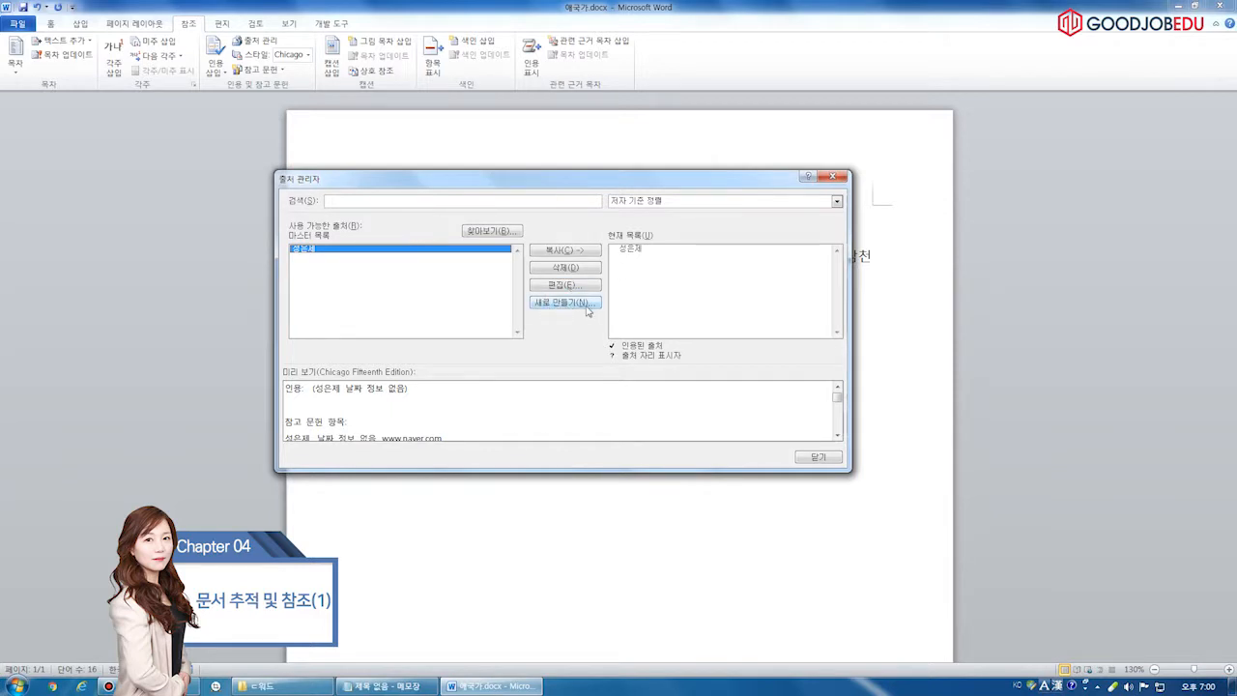
pyautogui.press('Escape')
pyautogui.click(255, 41)
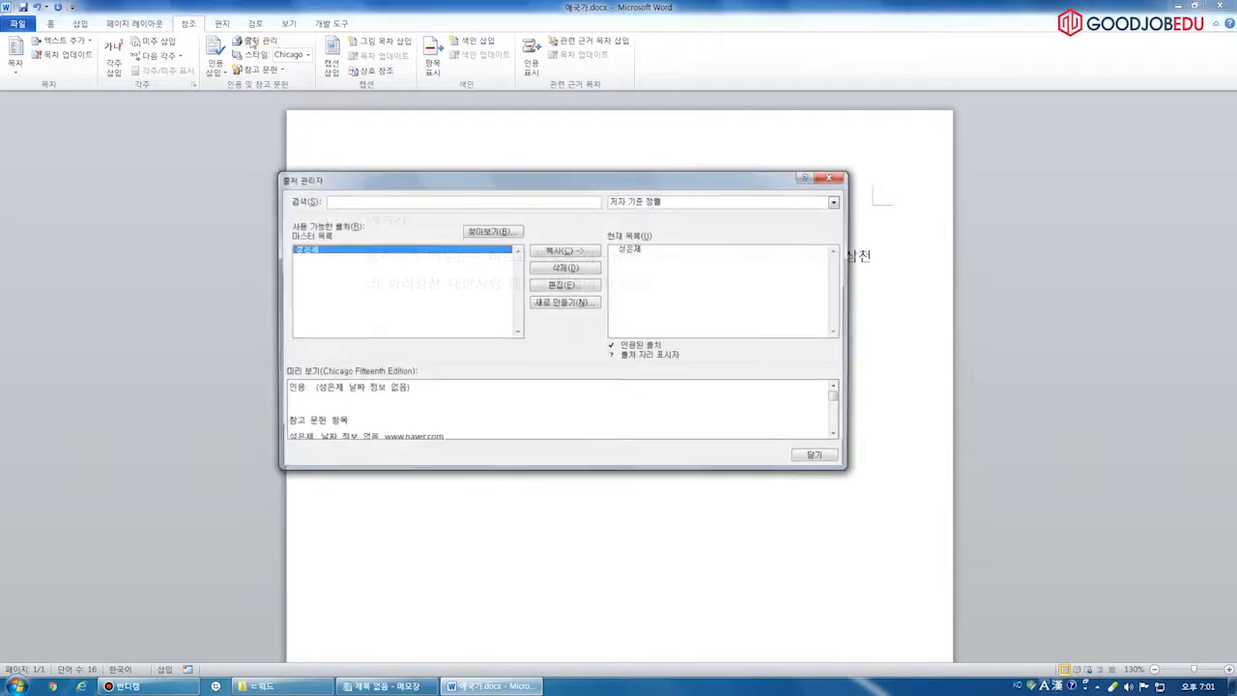
pyautogui.click(578, 306)
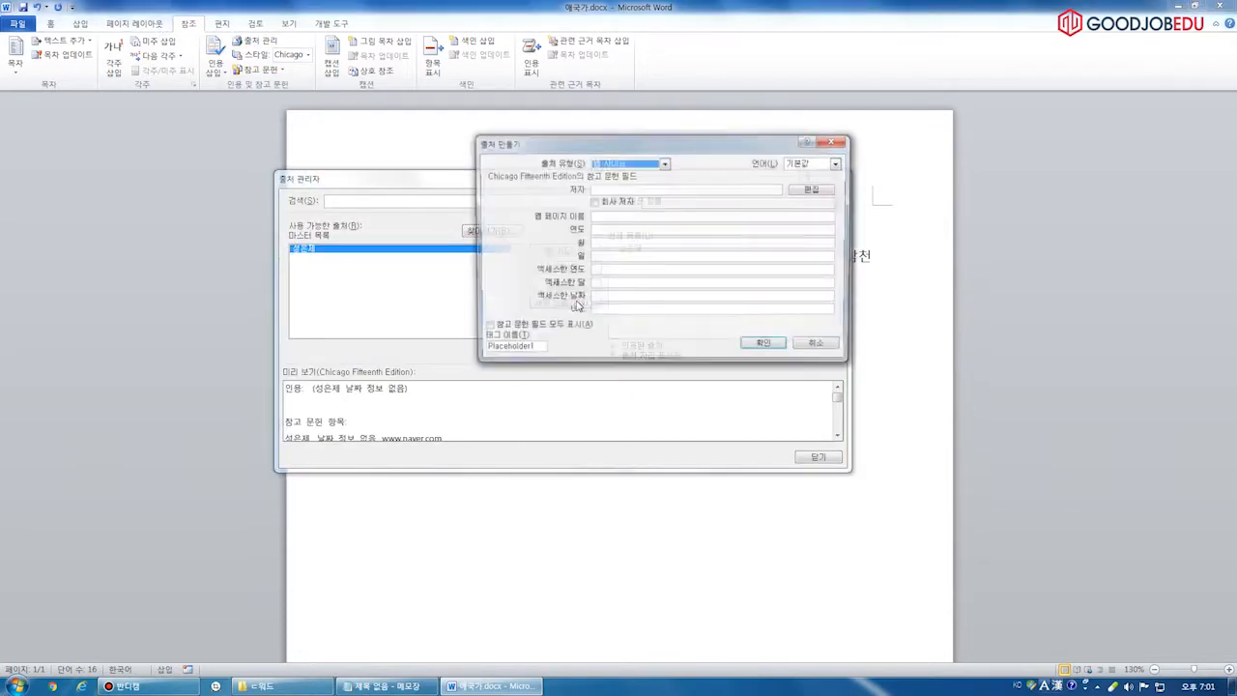
pyautogui.moveTo(663, 142); pyautogui.dragTo(631, 163)
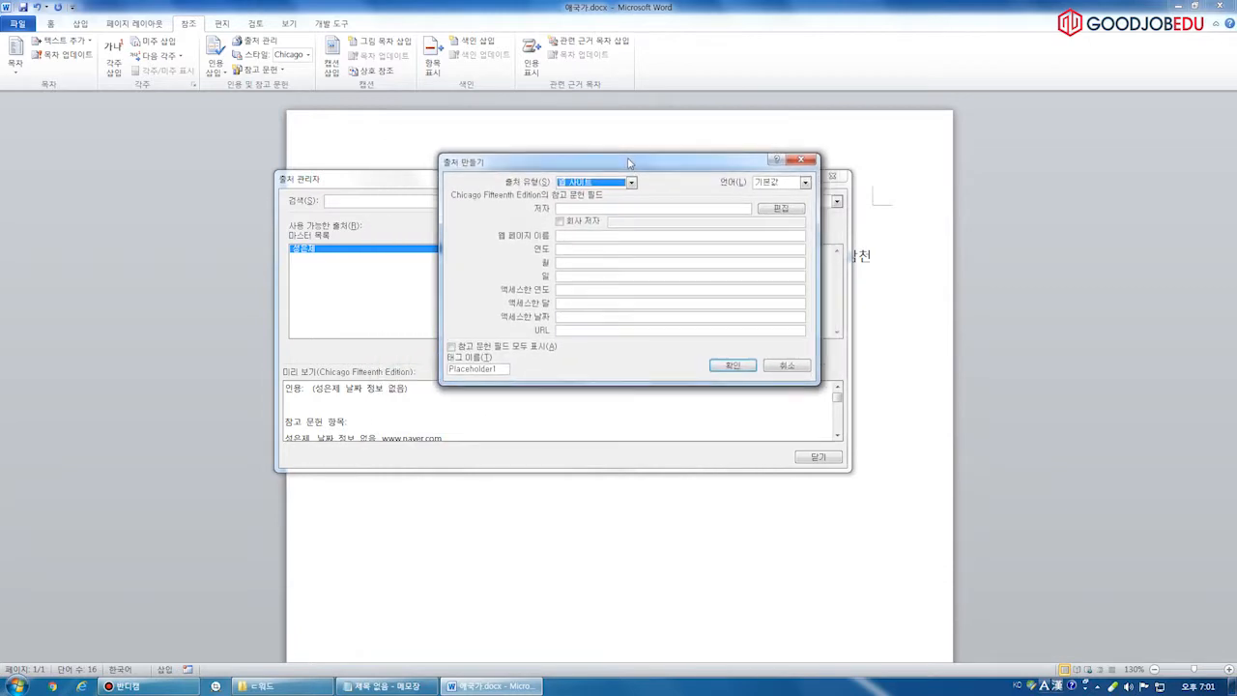
pyautogui.click(575, 207)
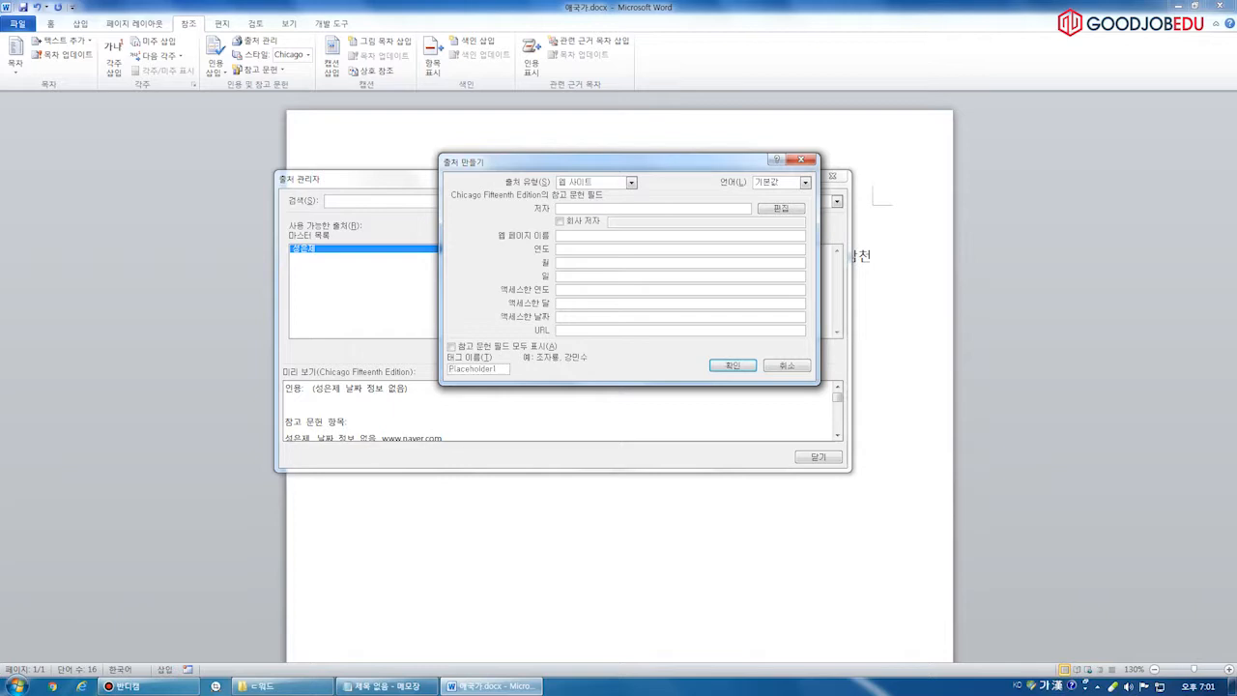
pyautogui.click(612, 330)
pyautogui.write('www.nate.com')
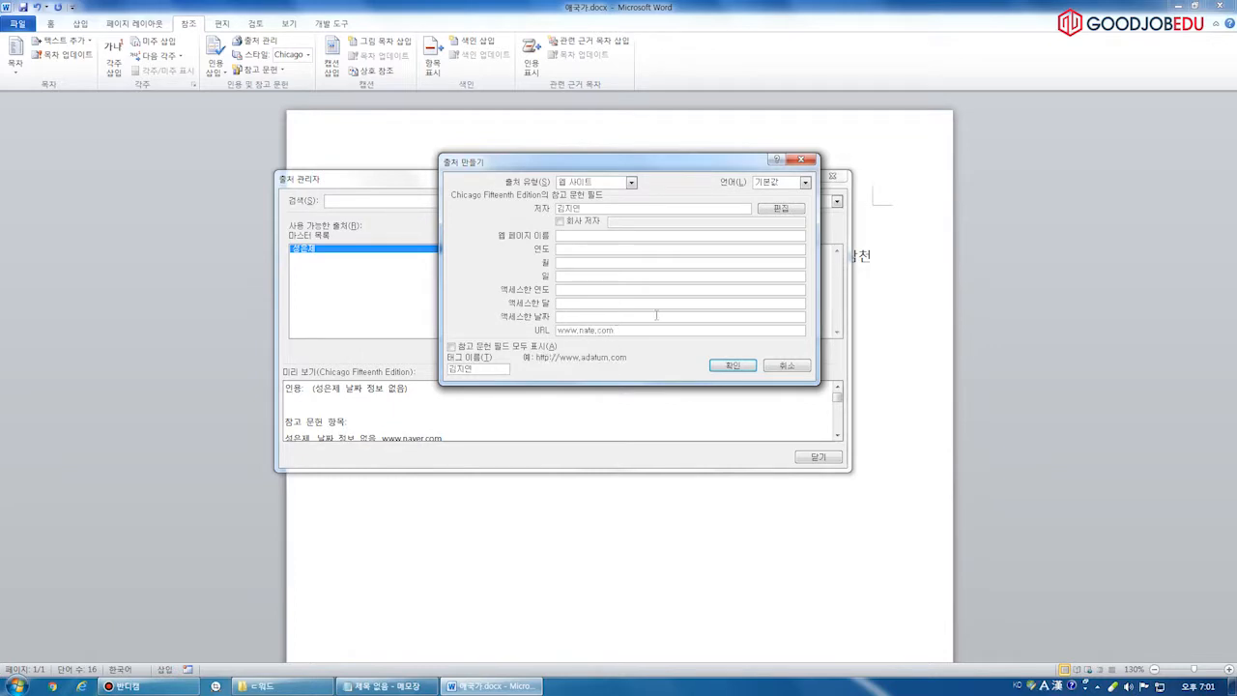
pyautogui.click(732, 366)
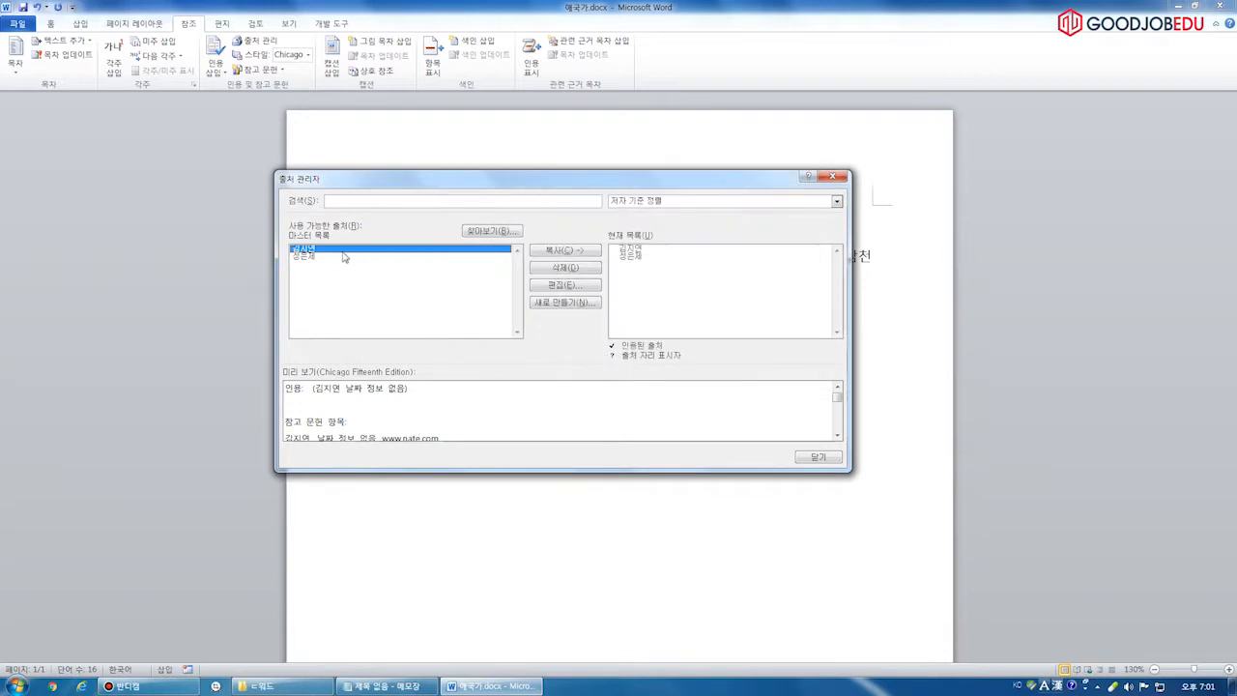
pyautogui.click(817, 456)
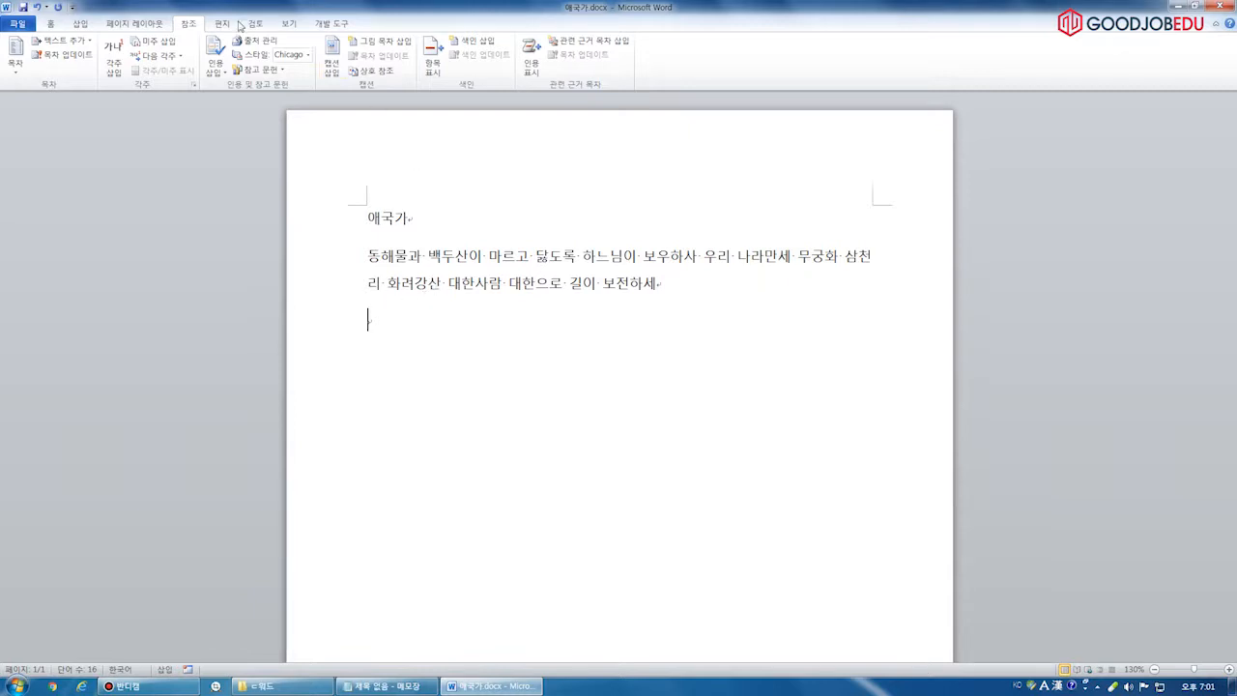
pyautogui.click(217, 63)
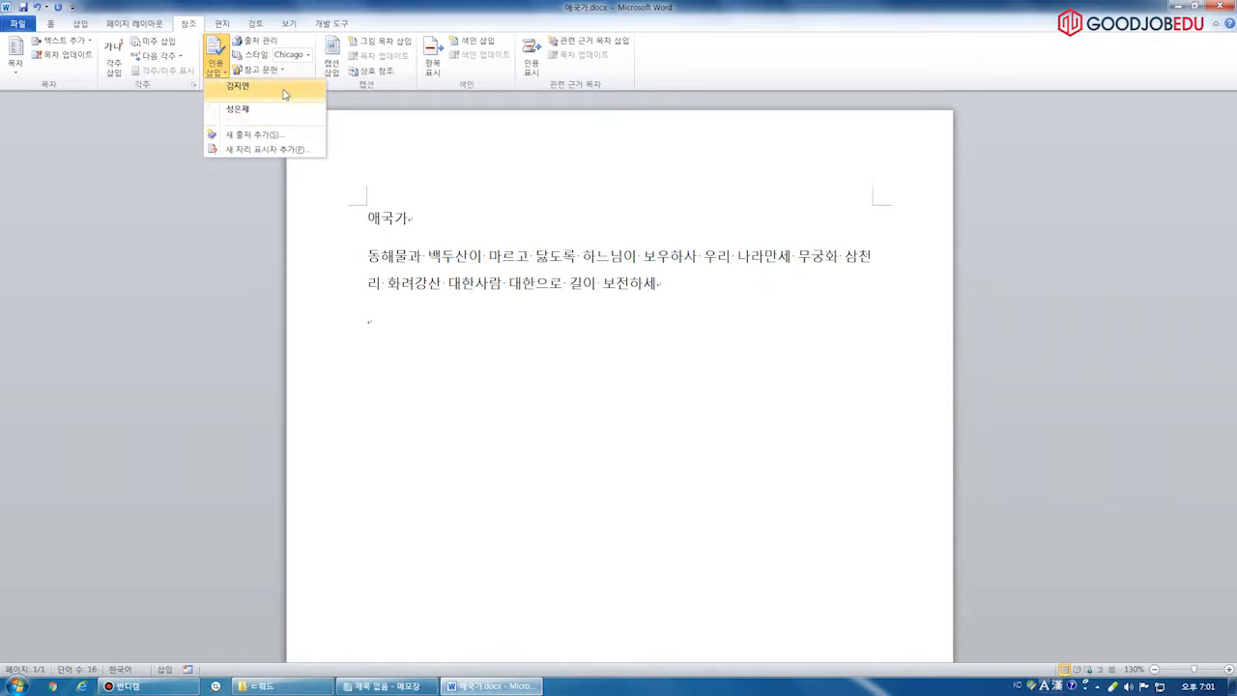
pyautogui.click(413, 324)
pyautogui.click(254, 40)
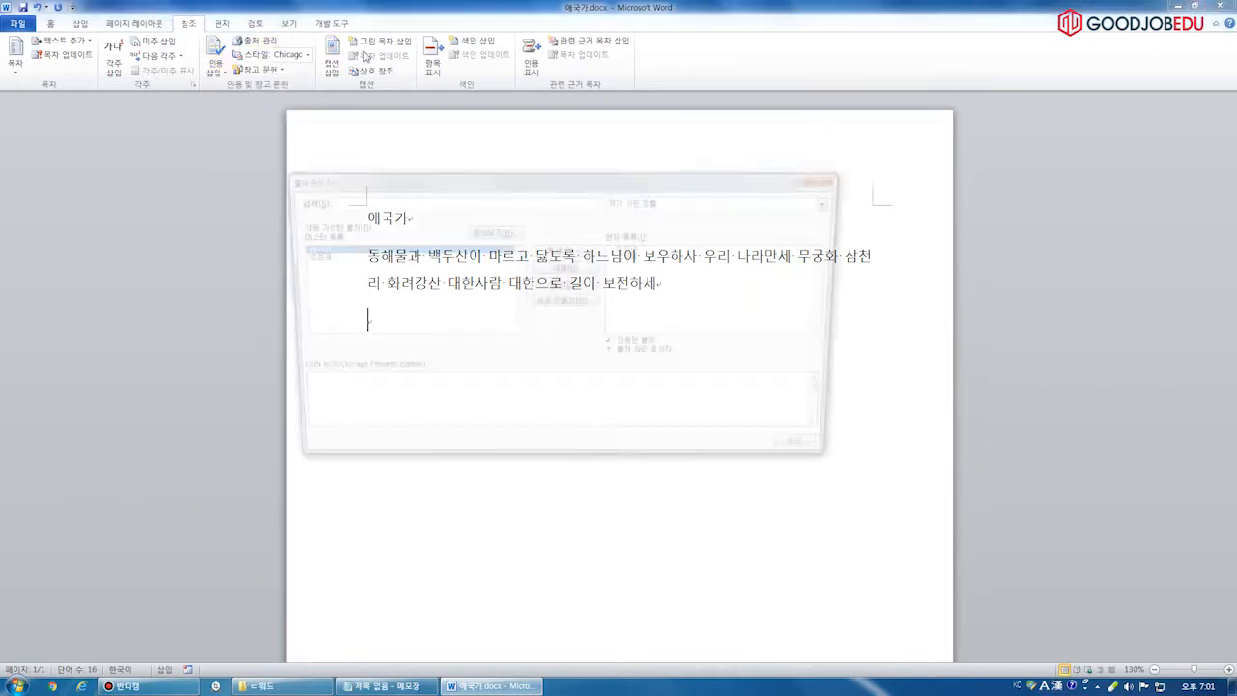
pyautogui.moveTo(537, 310)
pyautogui.mouseDown()
pyautogui.moveTo(510, 282)
pyautogui.moveTo(546, 324)
pyautogui.mouseUp()
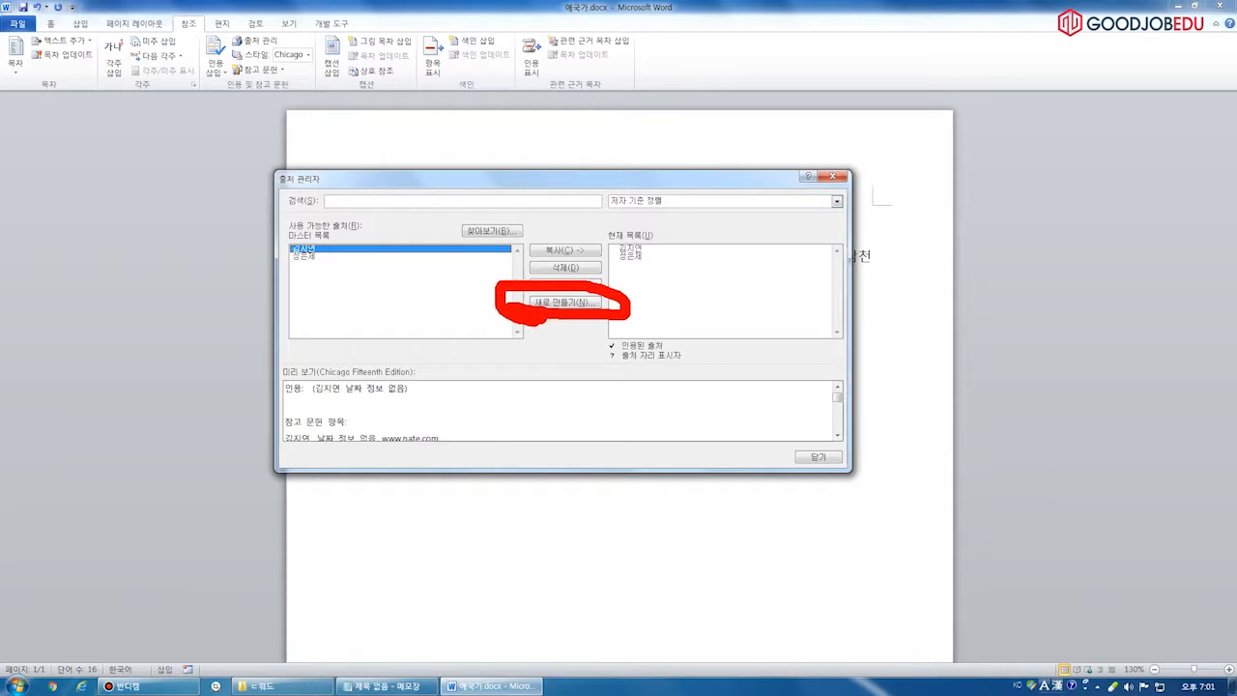
pyautogui.moveTo(272, 266); pyautogui.dragTo(334, 260)
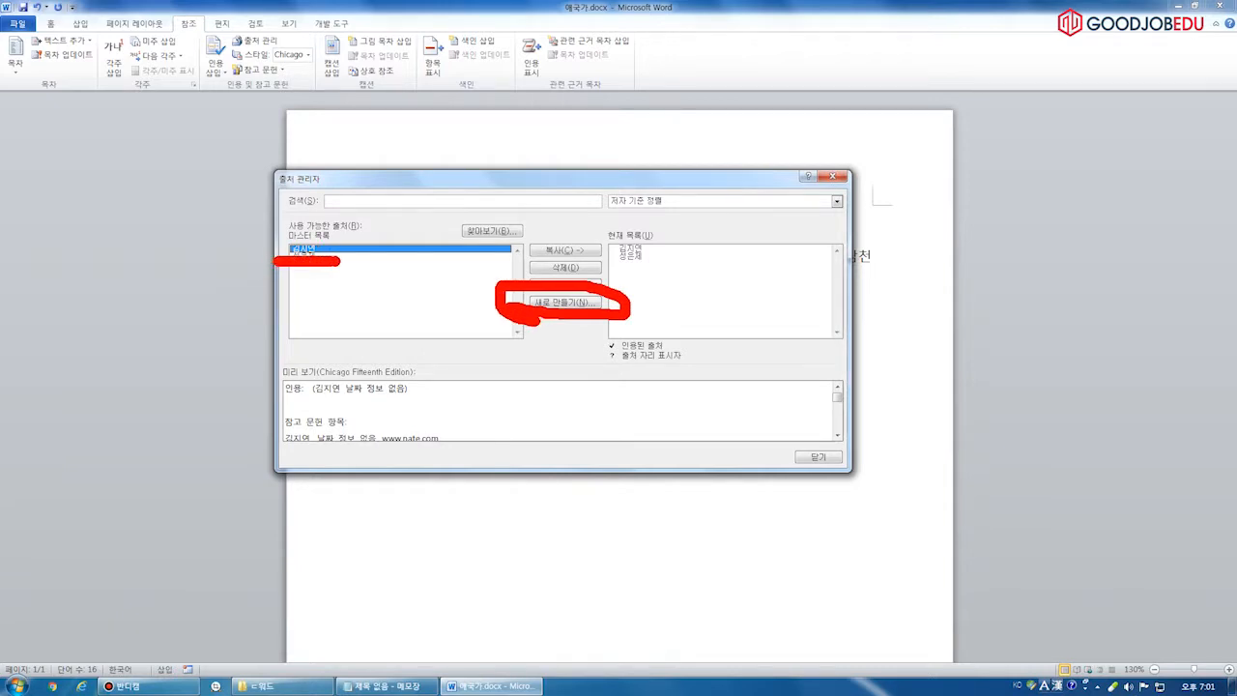
pyautogui.press('Escape')
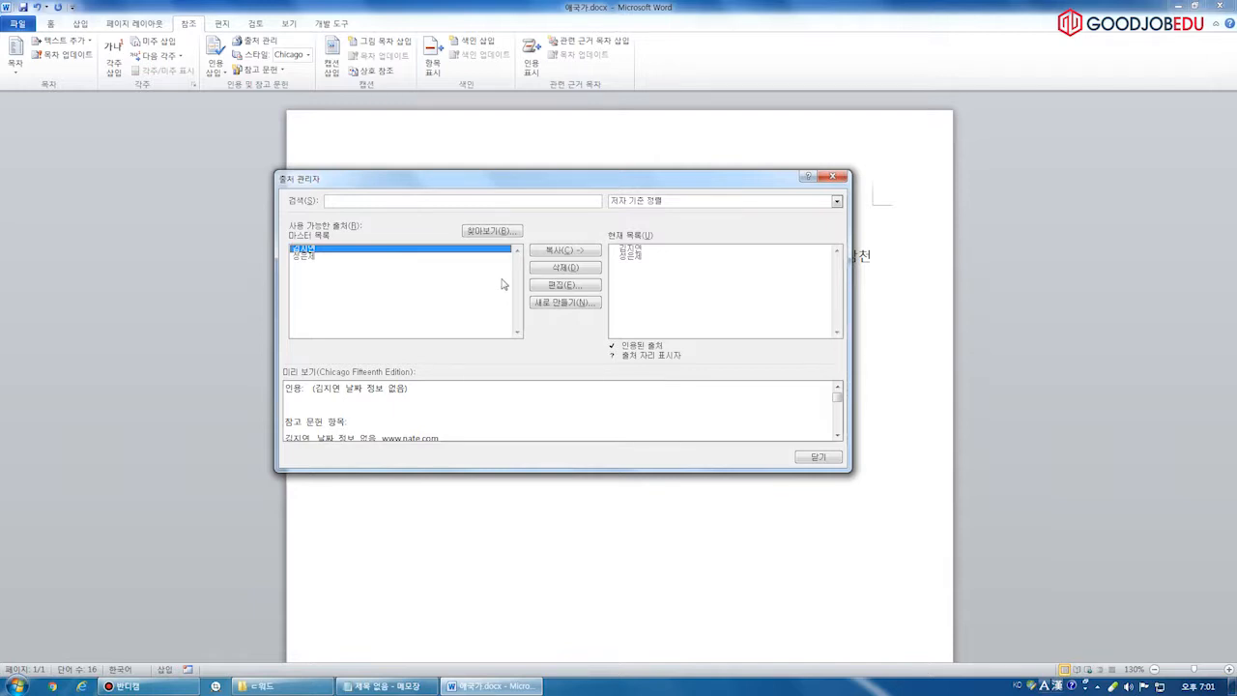
pyautogui.press('Escape')
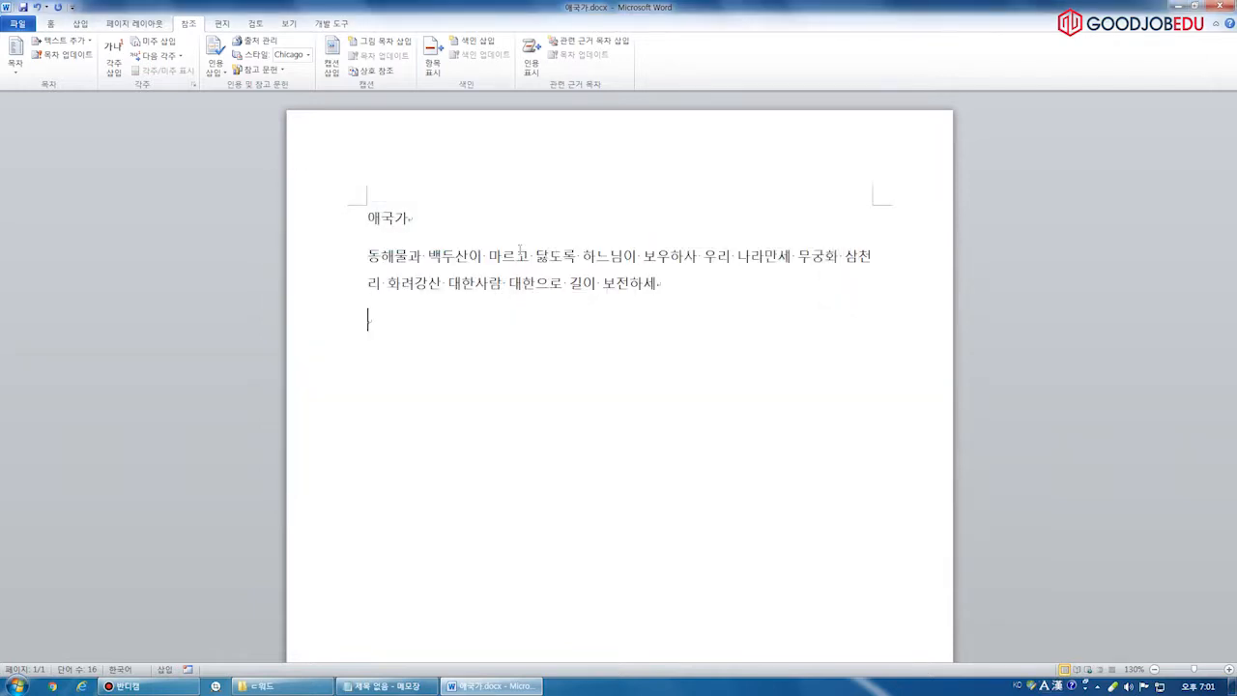
pyautogui.click(208, 71)
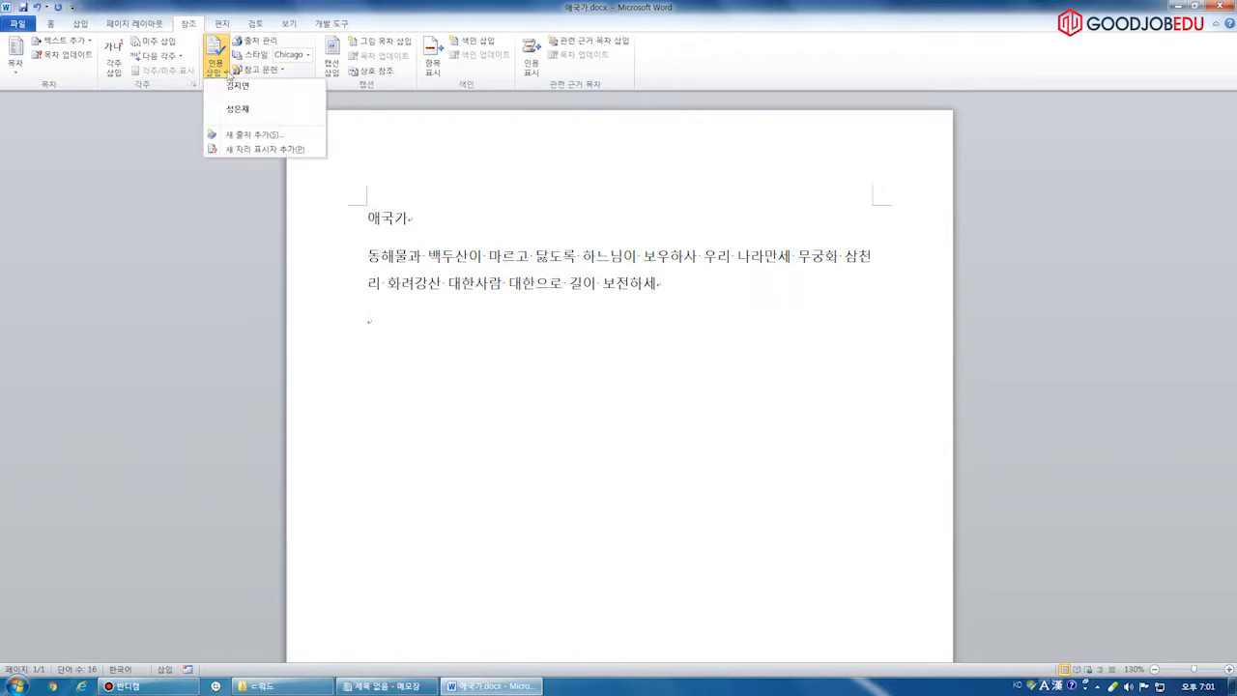
pyautogui.click(252, 41)
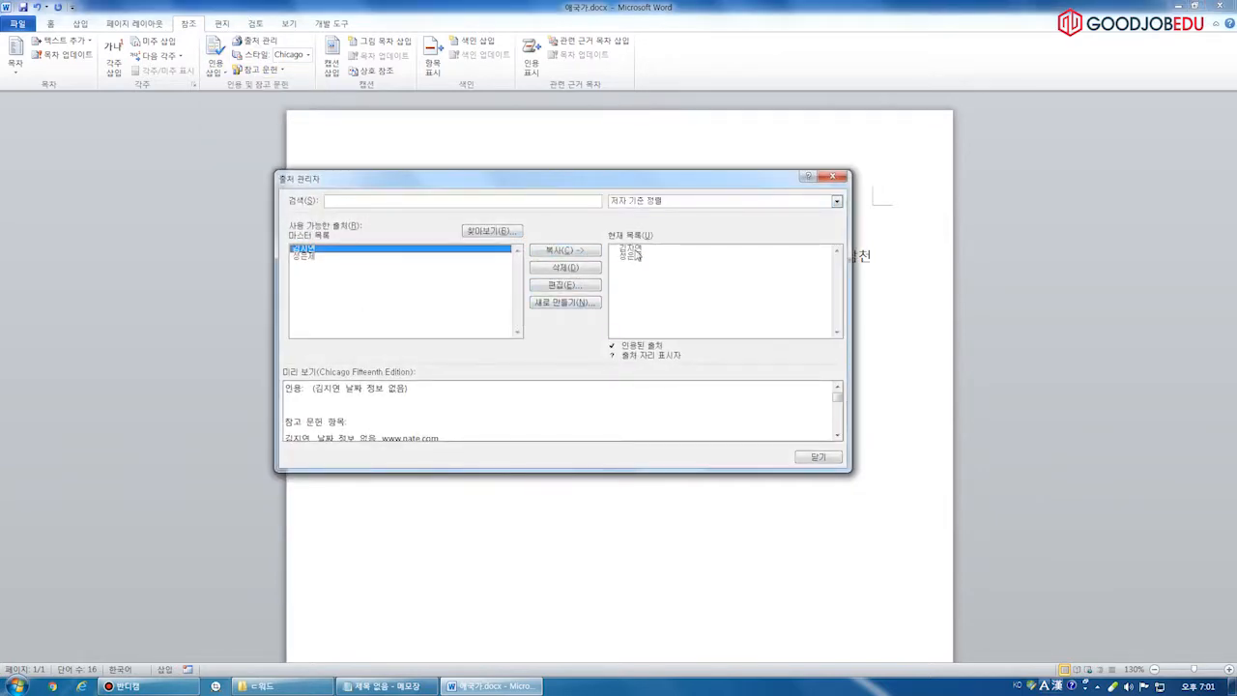
pyautogui.press('Escape')
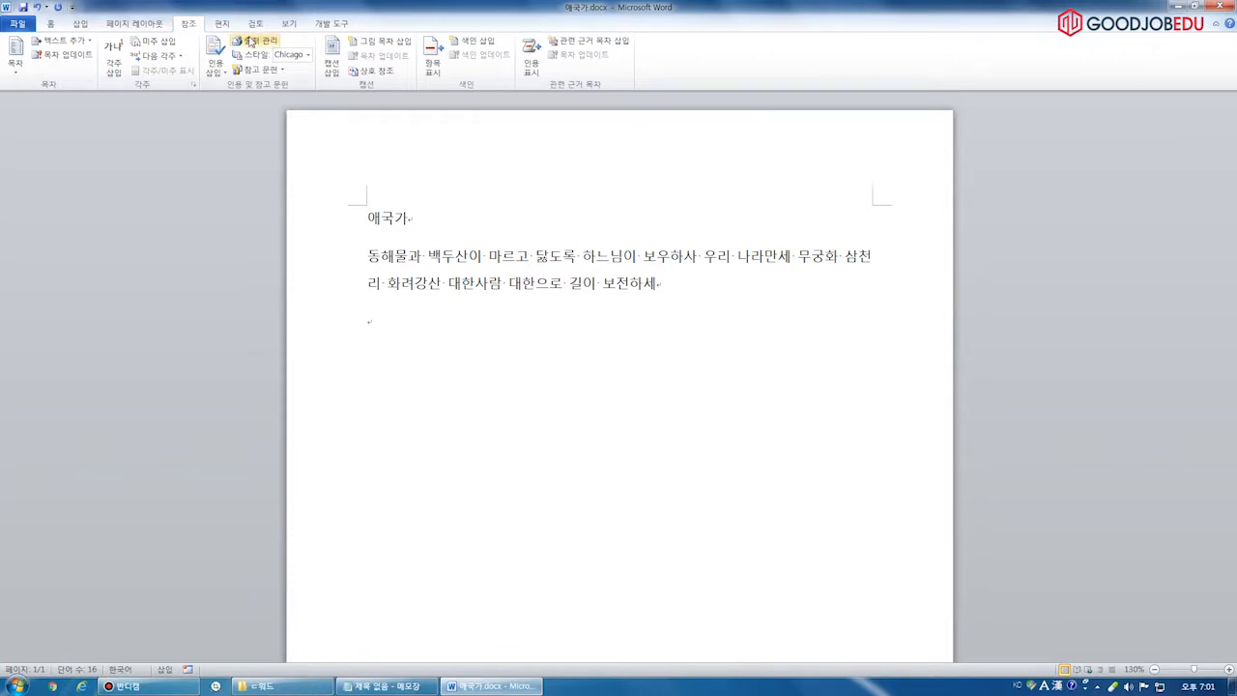
# Bring up the Source Manager and annotate its source management and Browse features
pyautogui.click(250, 41)
pyautogui.moveTo(172, 12); pyautogui.dragTo(292, 62)
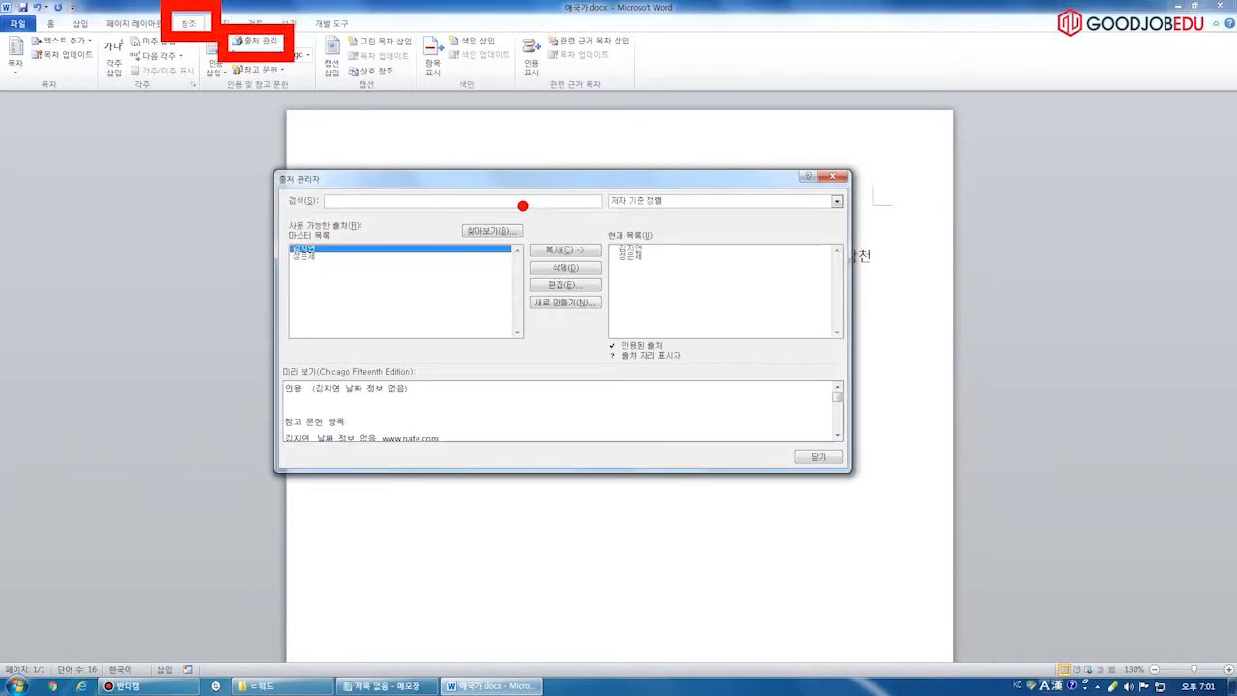
pyautogui.moveTo(448, 209); pyautogui.dragTo(541, 250)
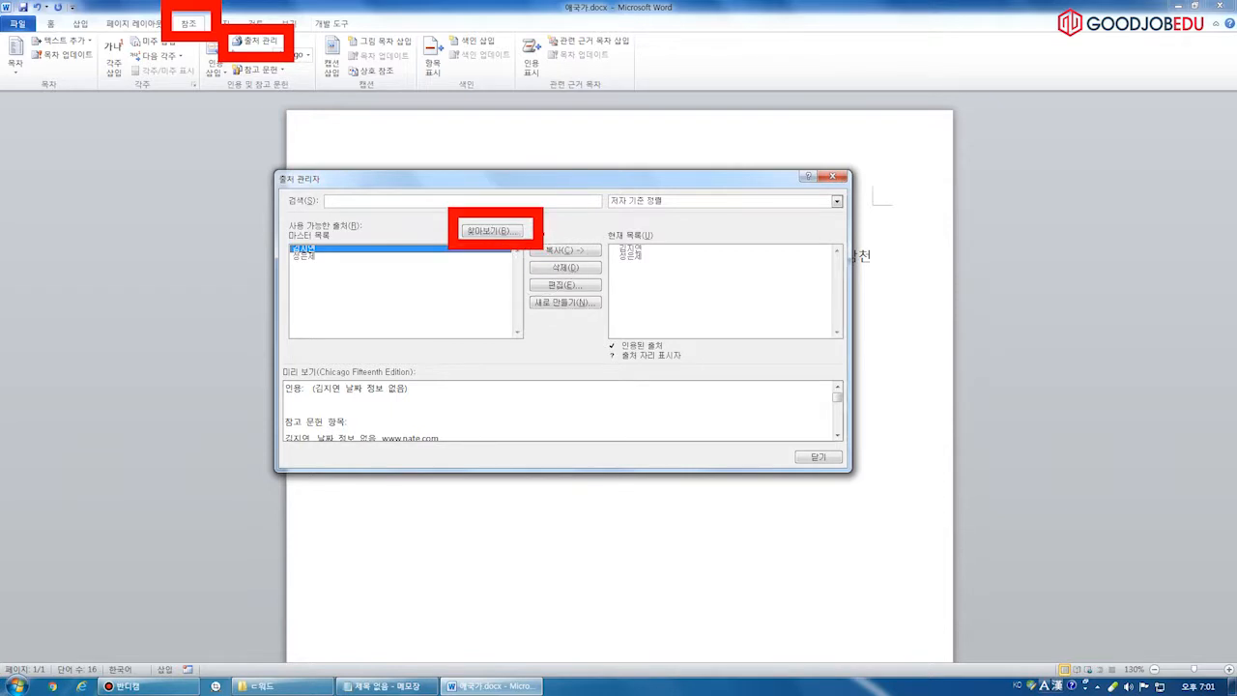
pyautogui.moveTo(495, 176)
pyautogui.mouseDown()
pyautogui.moveTo(518, 205)
pyautogui.moveTo(554, 151)
pyautogui.mouseUp()
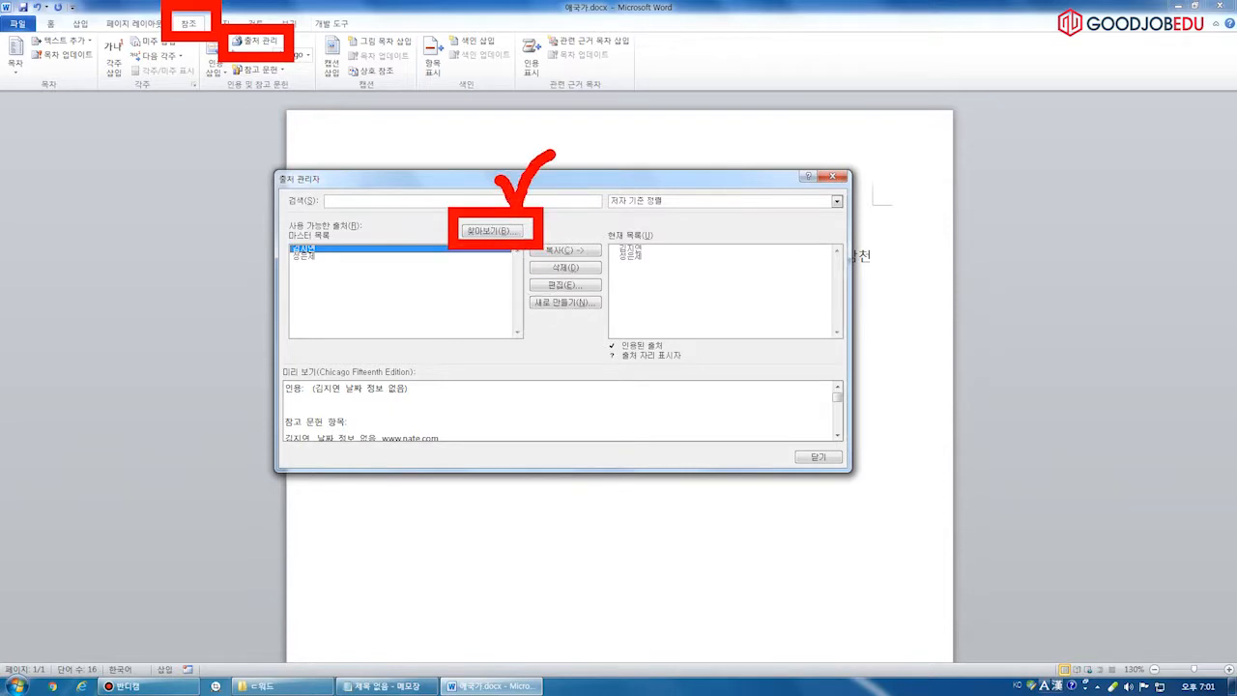
pyautogui.press('Escape')
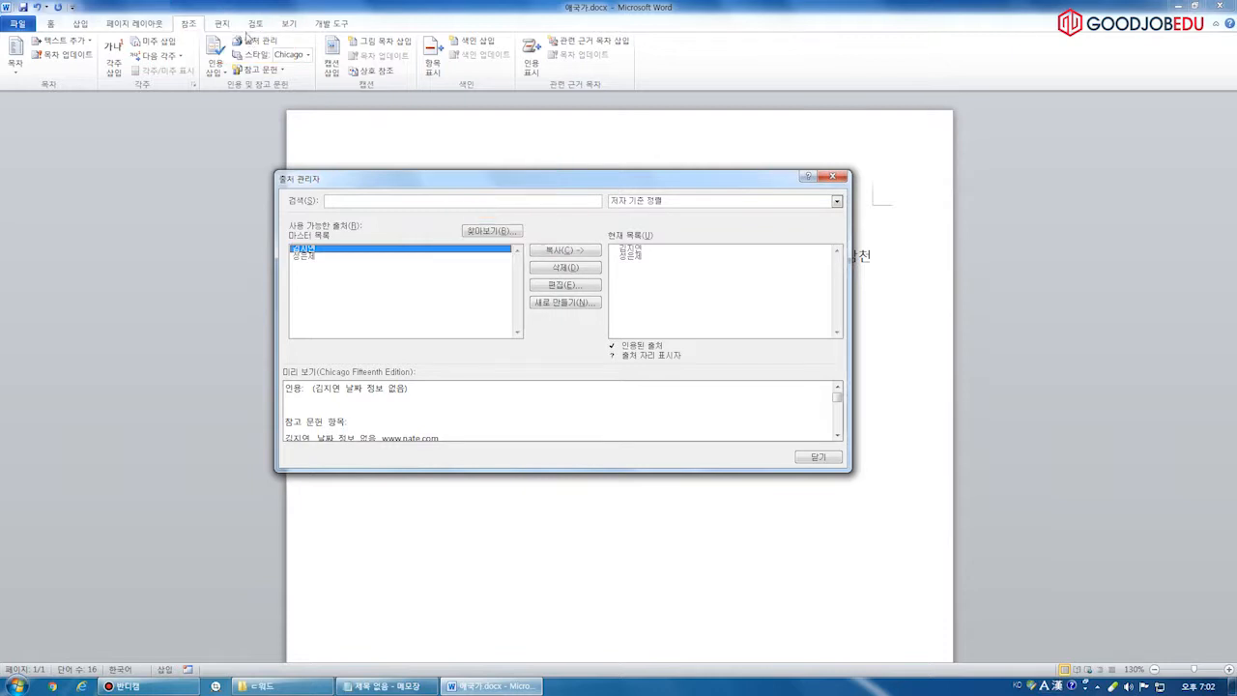
# Browse to the Word 2010 문제파일 folder and import 레포트출처.xml
pyautogui.click(500, 235)
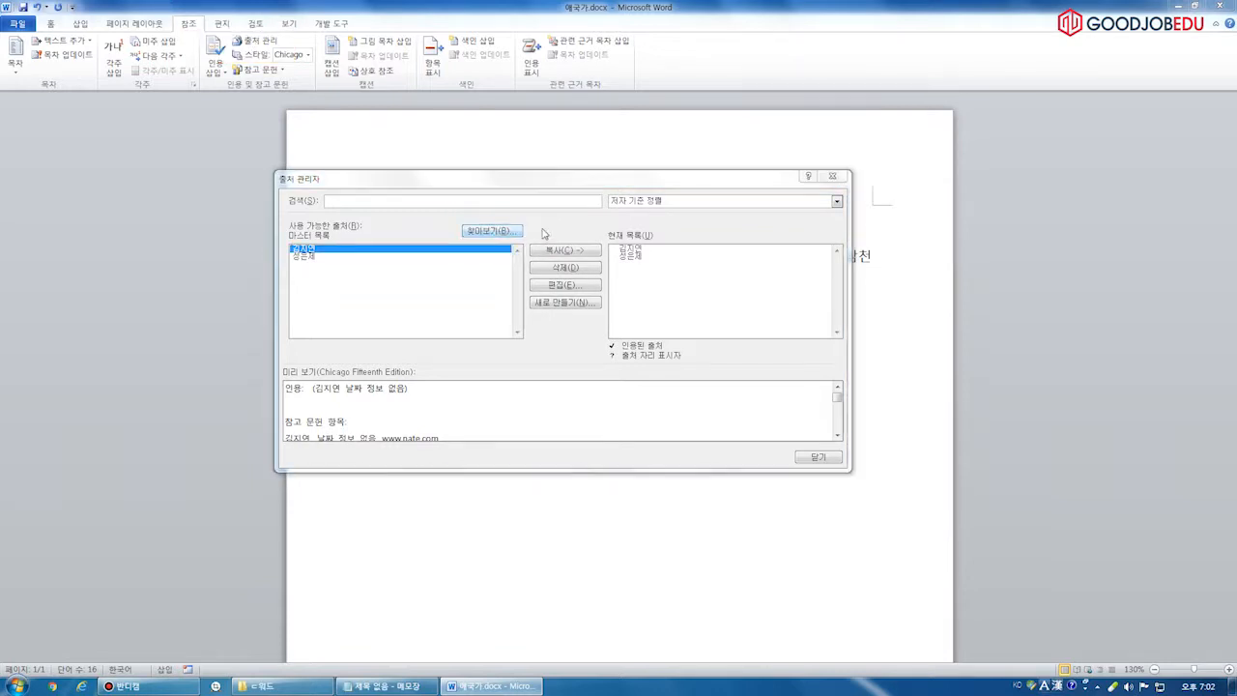
pyautogui.click(333, 319)
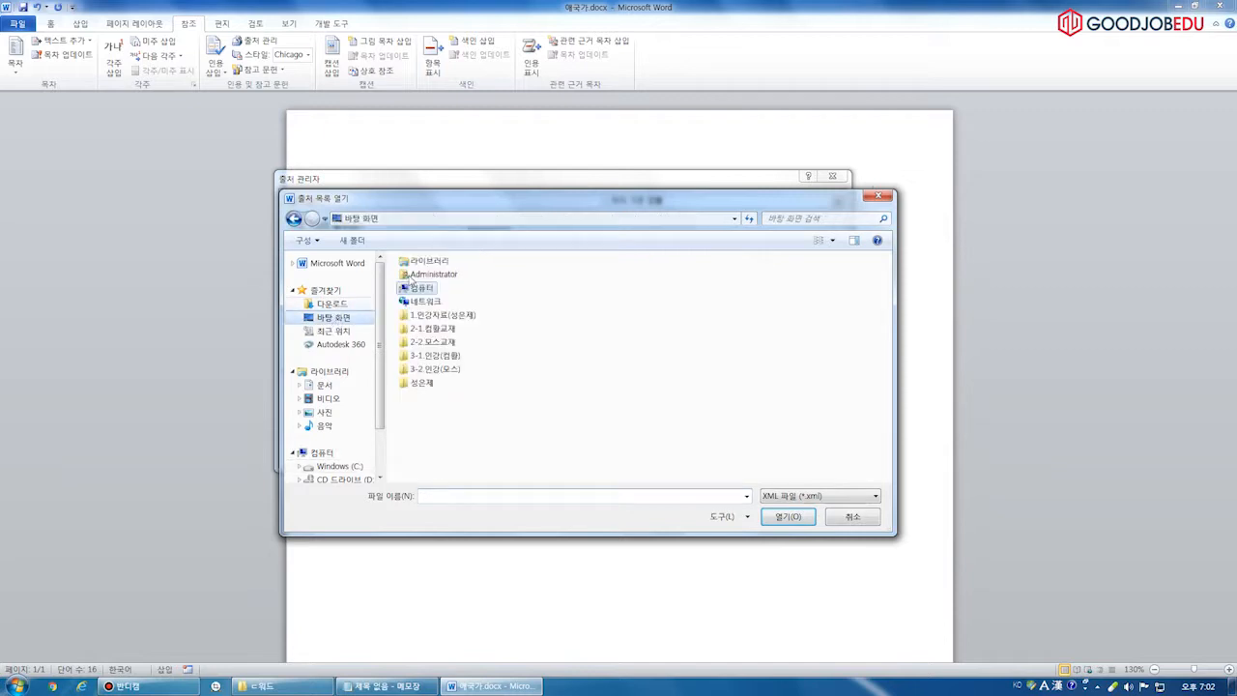
pyautogui.doubleClick(423, 389)
pyautogui.doubleClick(438, 294)
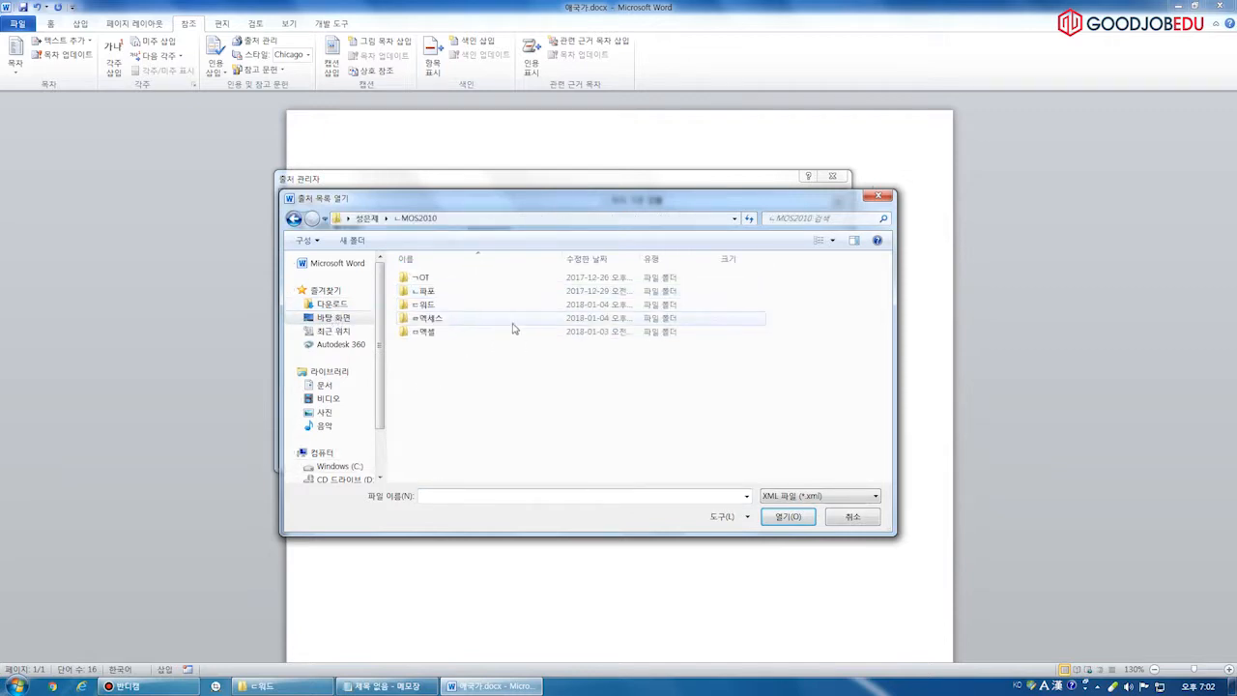
pyautogui.doubleClick(459, 305)
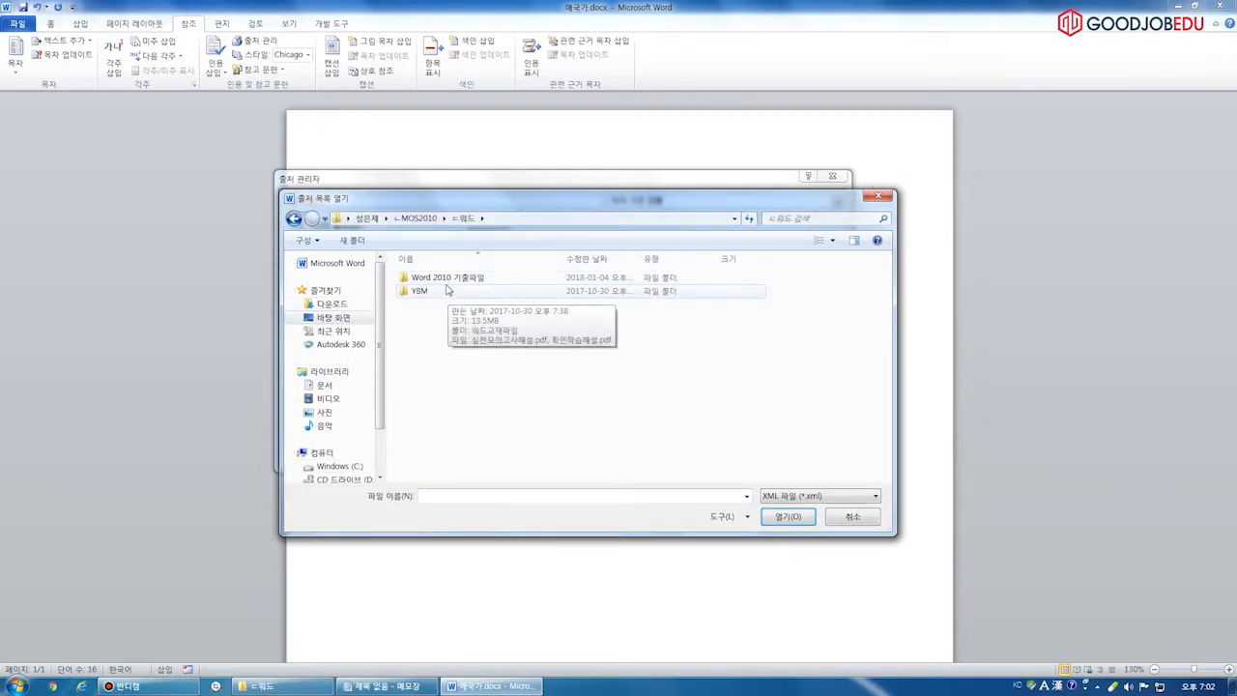
pyautogui.click(417, 217)
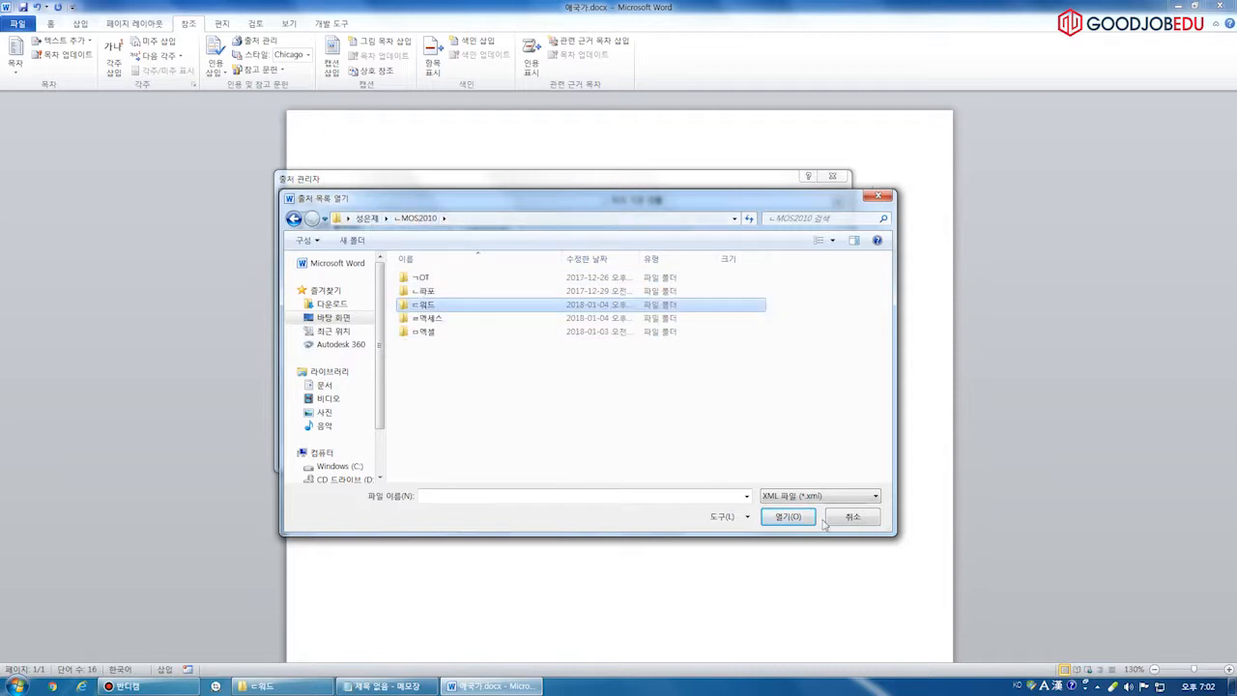
pyautogui.click(333, 318)
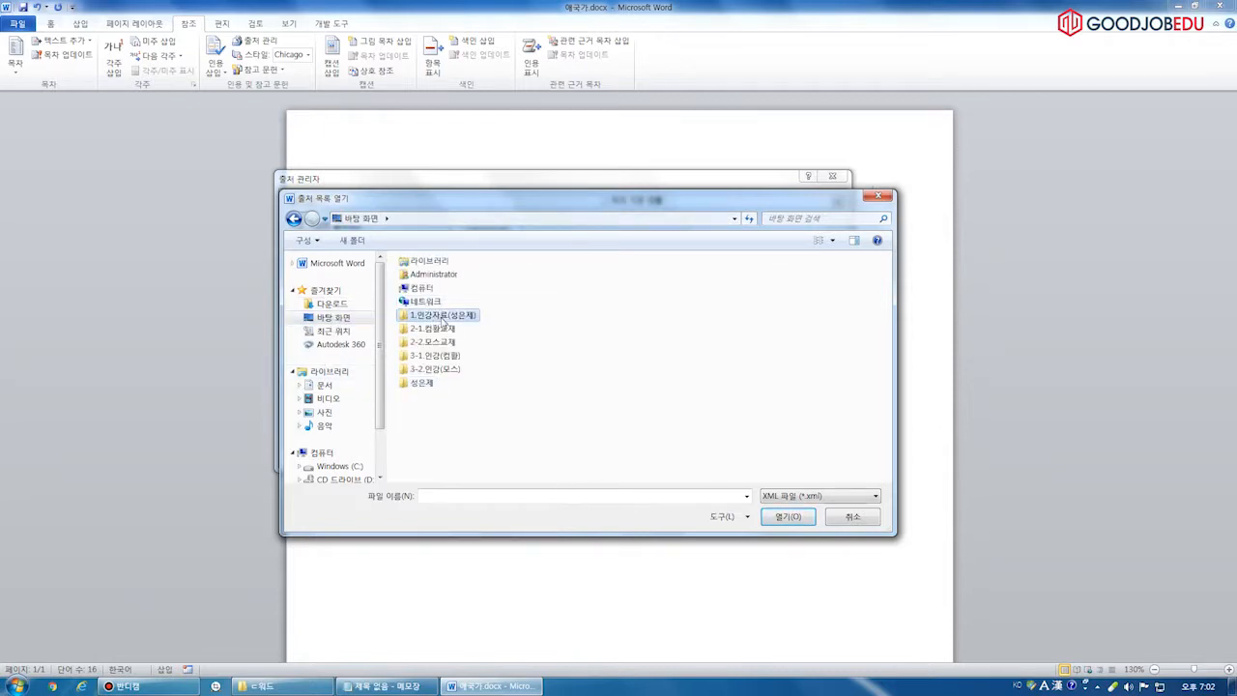
pyautogui.doubleClick(434, 316)
pyautogui.doubleClick(452, 291)
pyautogui.doubleClick(425, 305)
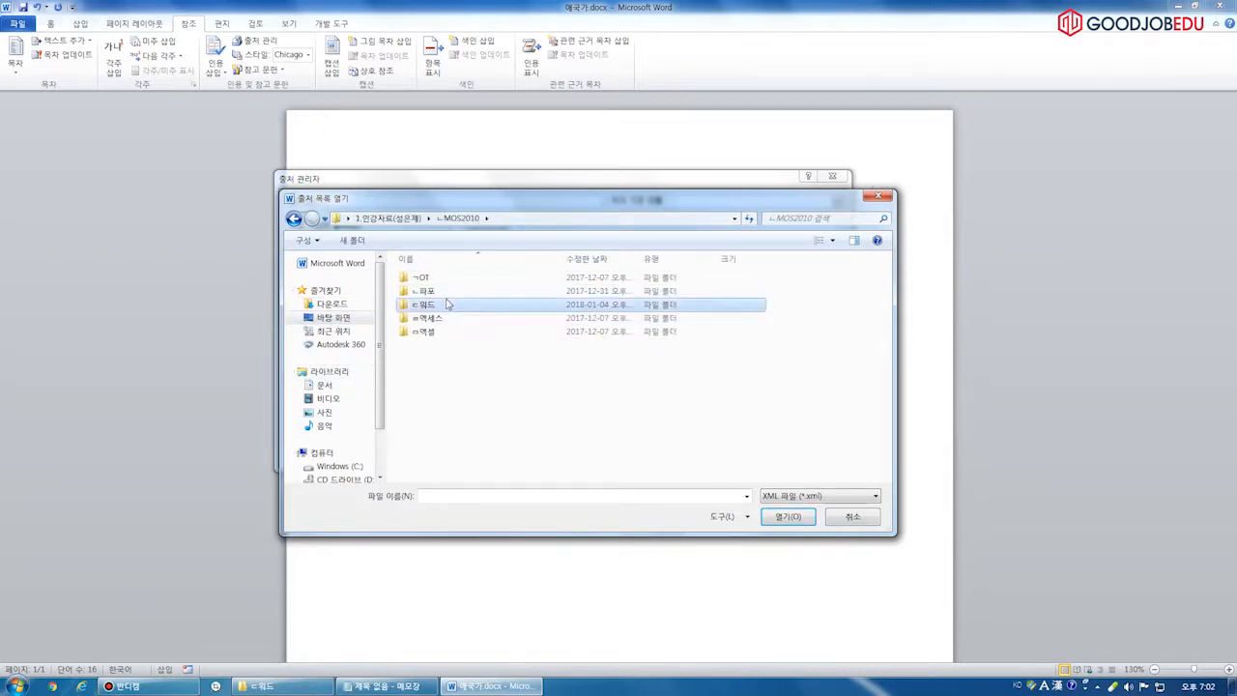
pyautogui.doubleClick(468, 279)
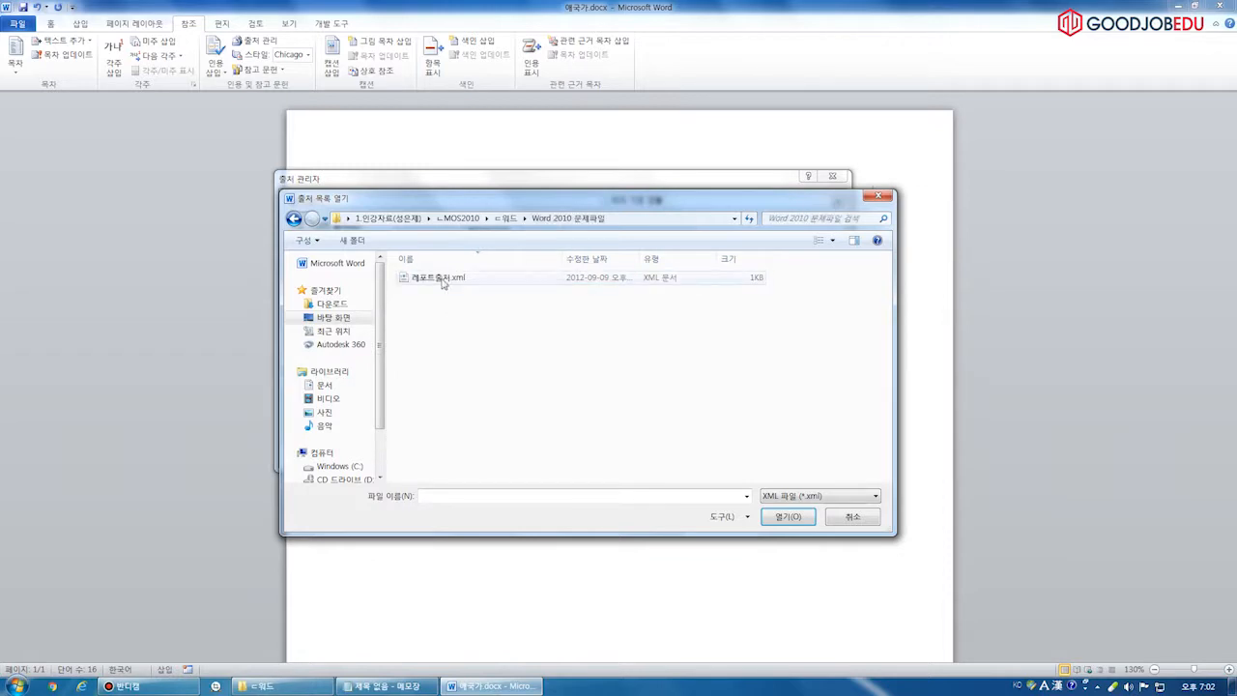
pyautogui.click(447, 282)
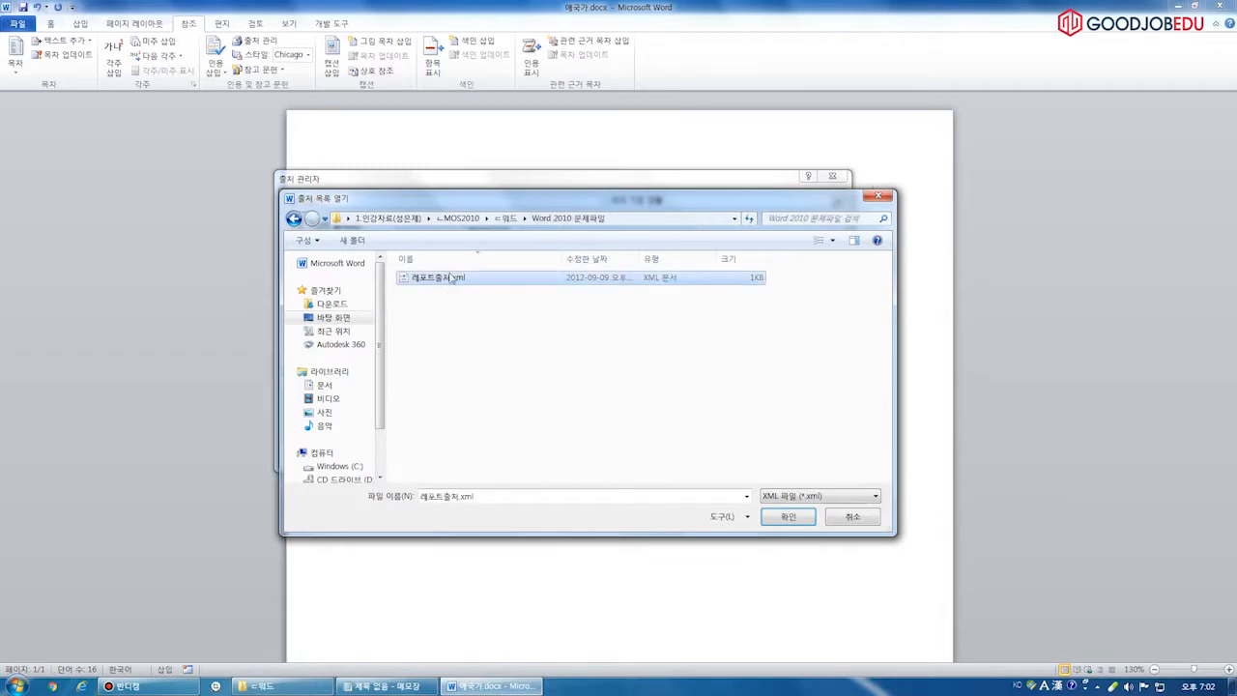
pyautogui.click(804, 516)
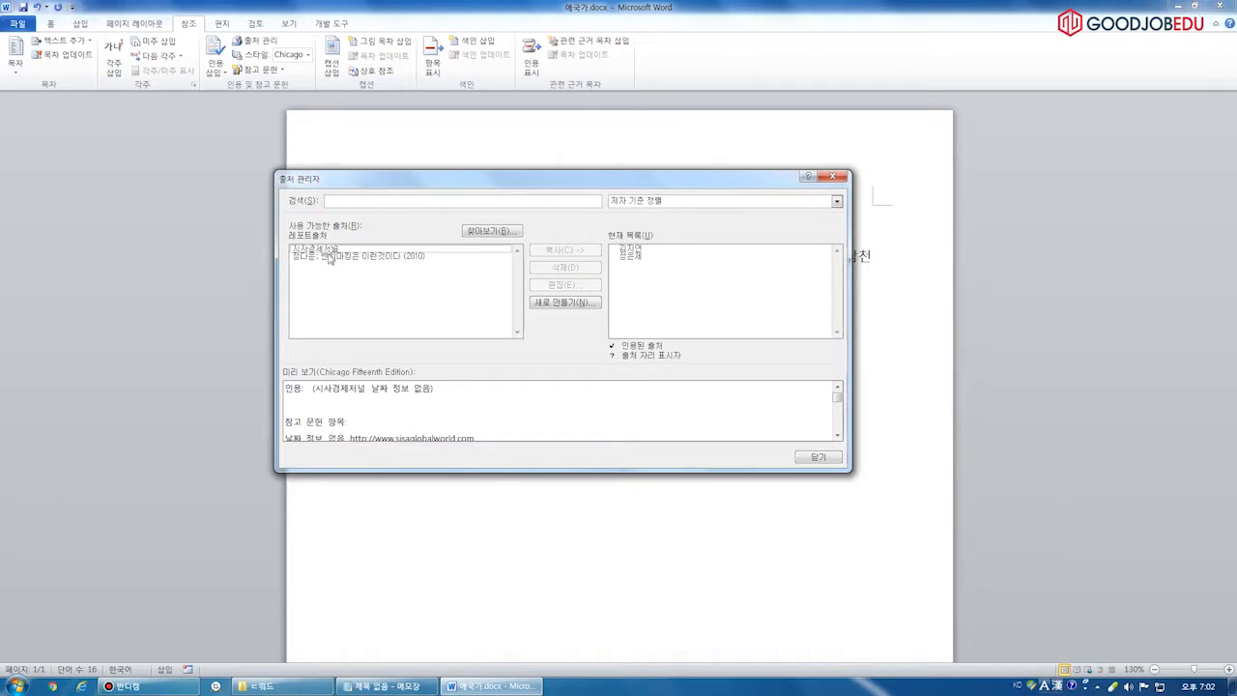
# Copy 시사경제저널 and the 2010 benchmarking source into the Current List
pyautogui.click(338, 251)
pyautogui.click(566, 251)
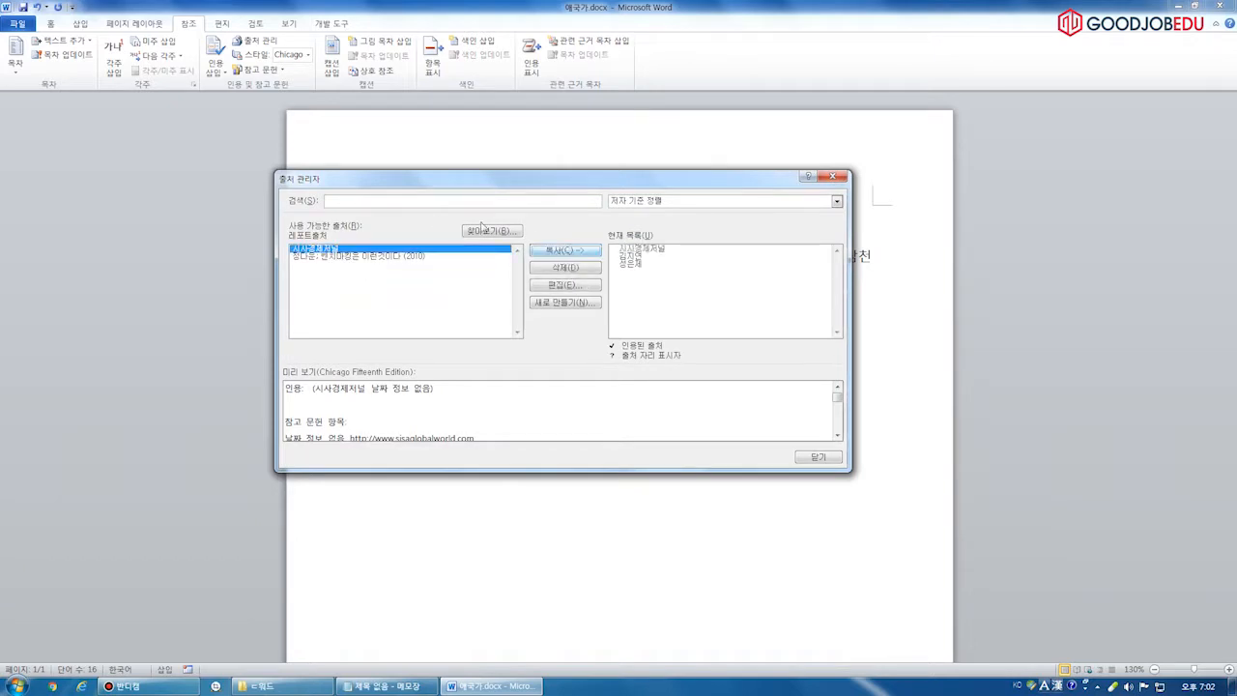
pyautogui.click(389, 257)
pyautogui.click(567, 251)
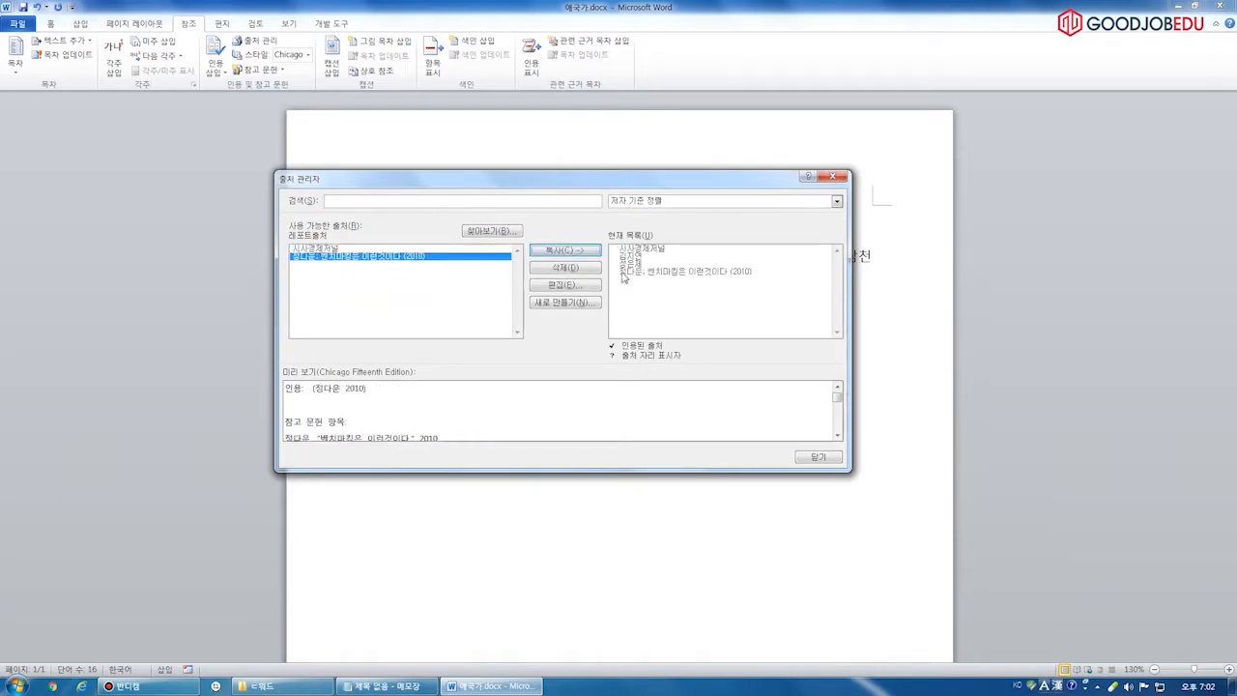
pyautogui.click(818, 456)
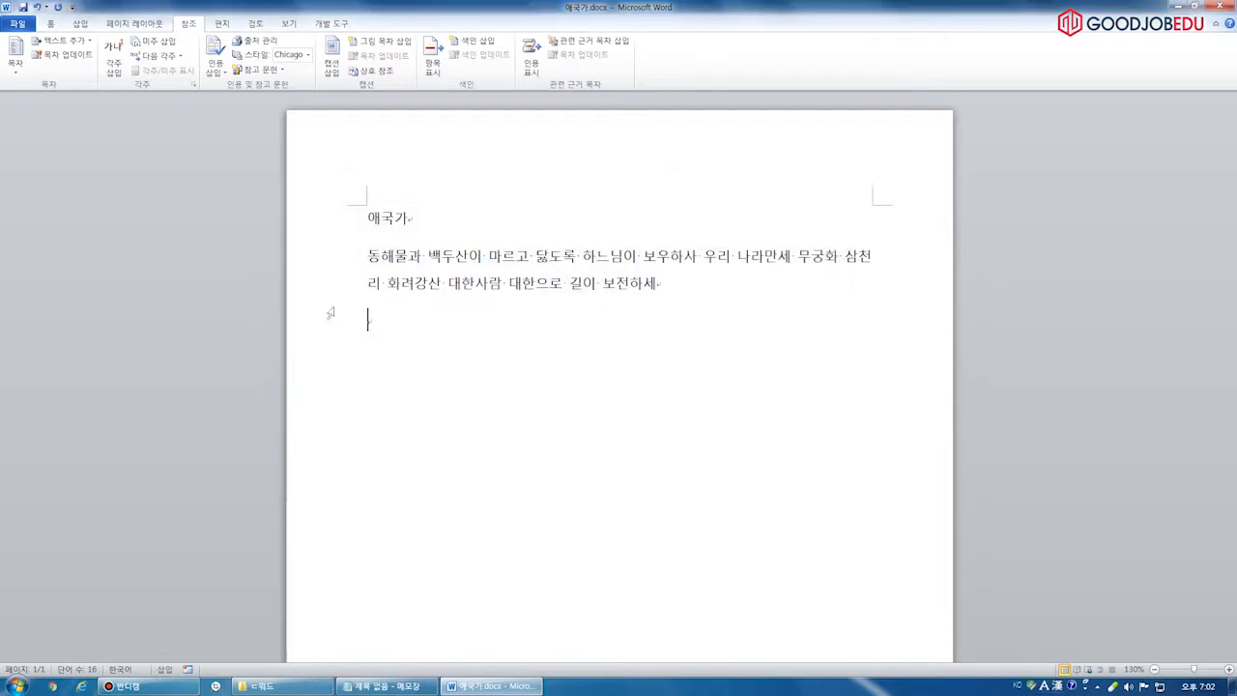
# Cite the 2010 benchmarking source at the end of the verse paragraph
pyautogui.click(214, 62)
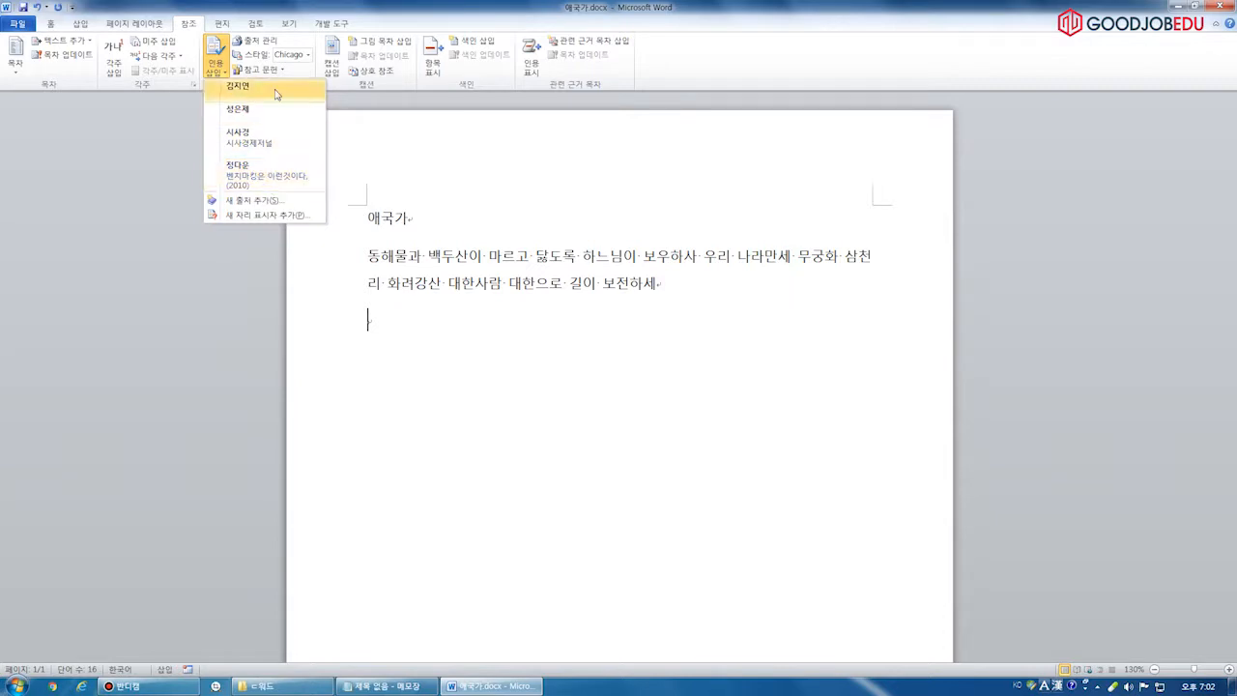
pyautogui.click(463, 326)
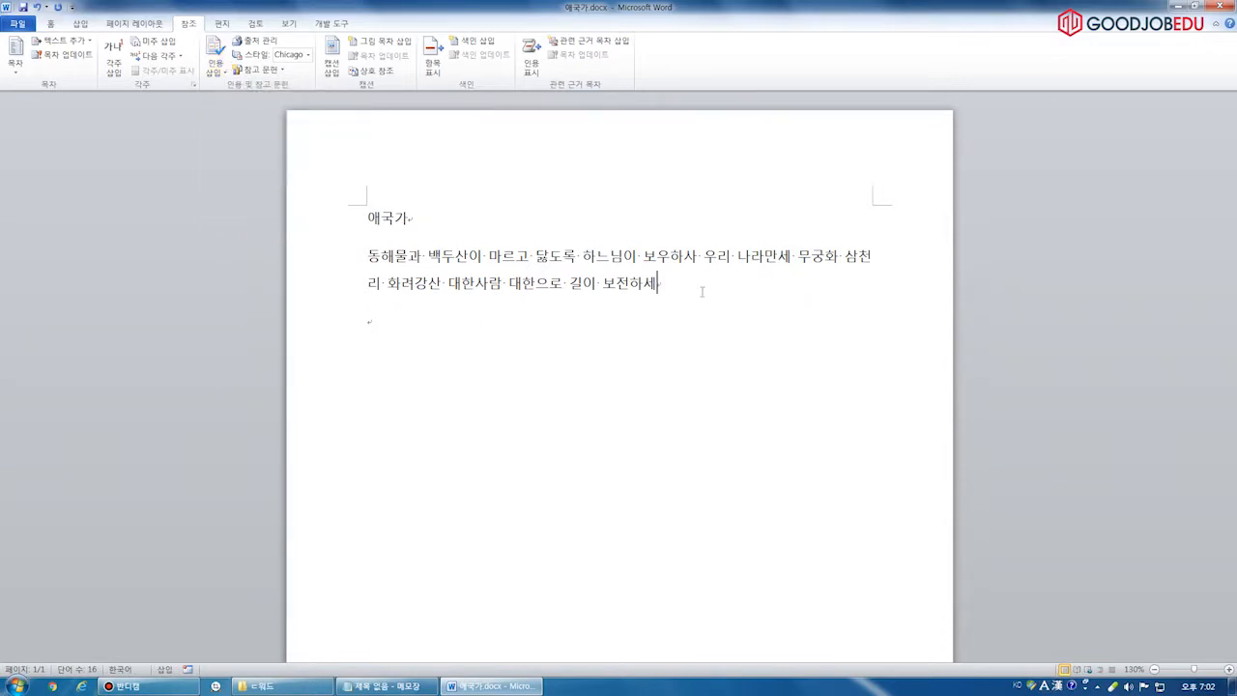
pyautogui.click(215, 63)
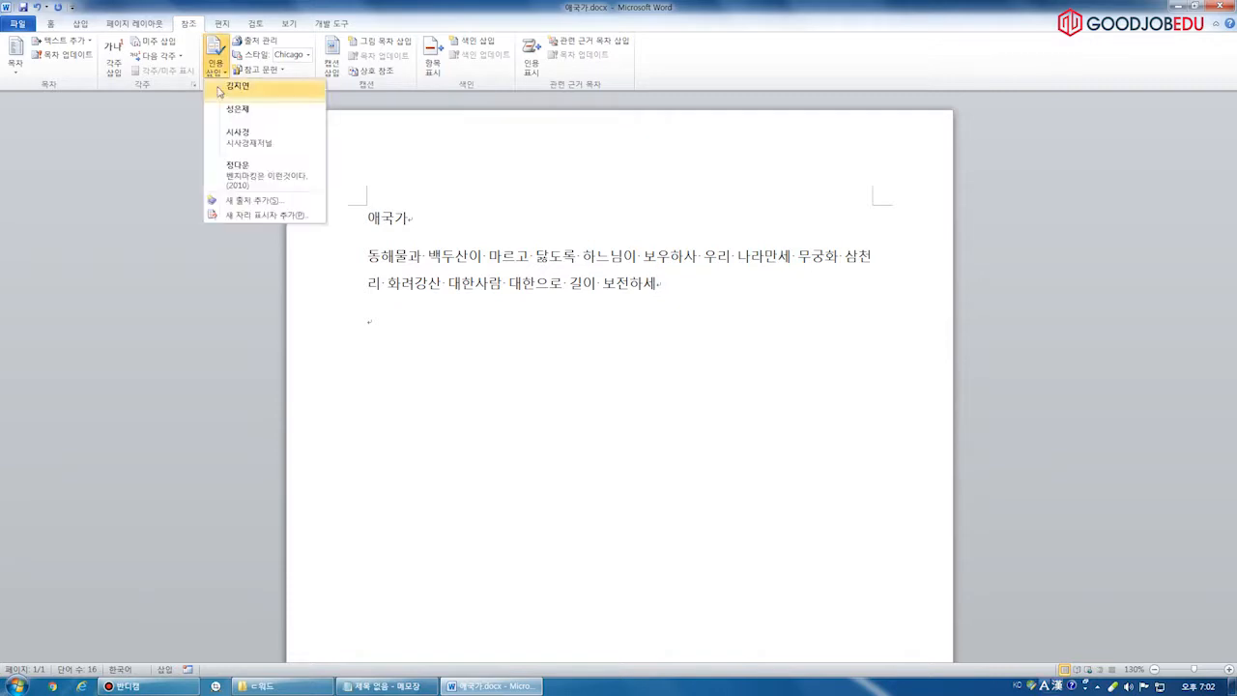
pyautogui.click(257, 172)
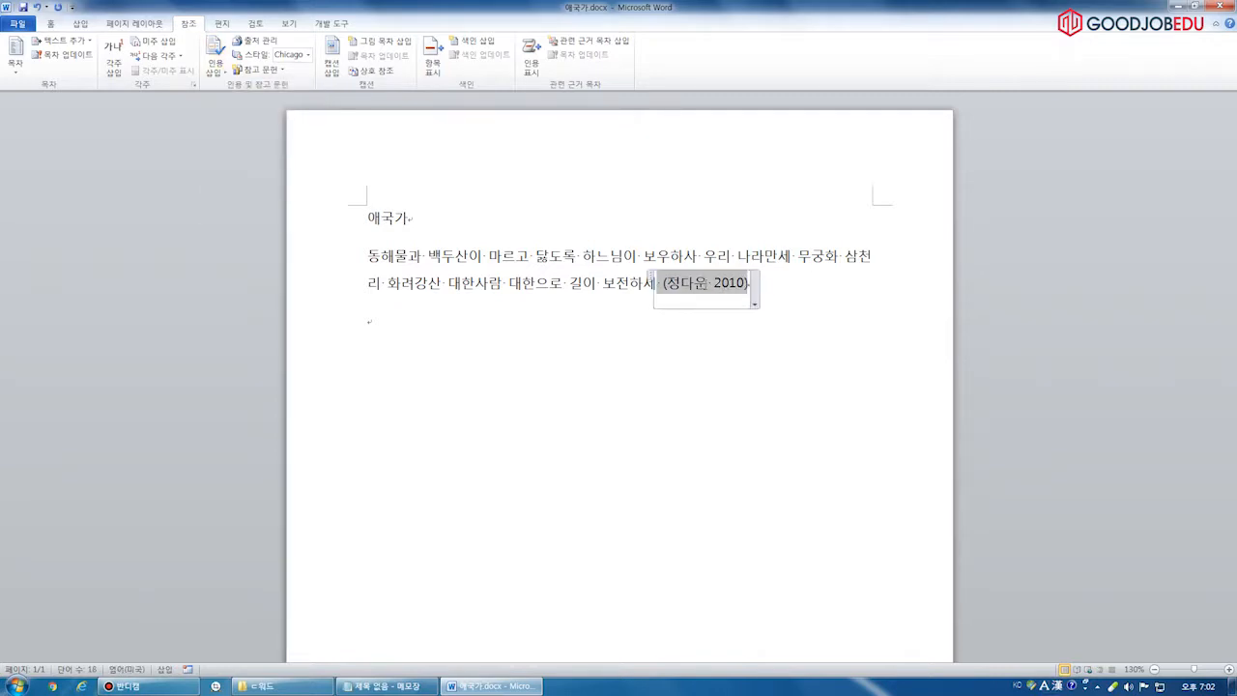
pyautogui.click(462, 330)
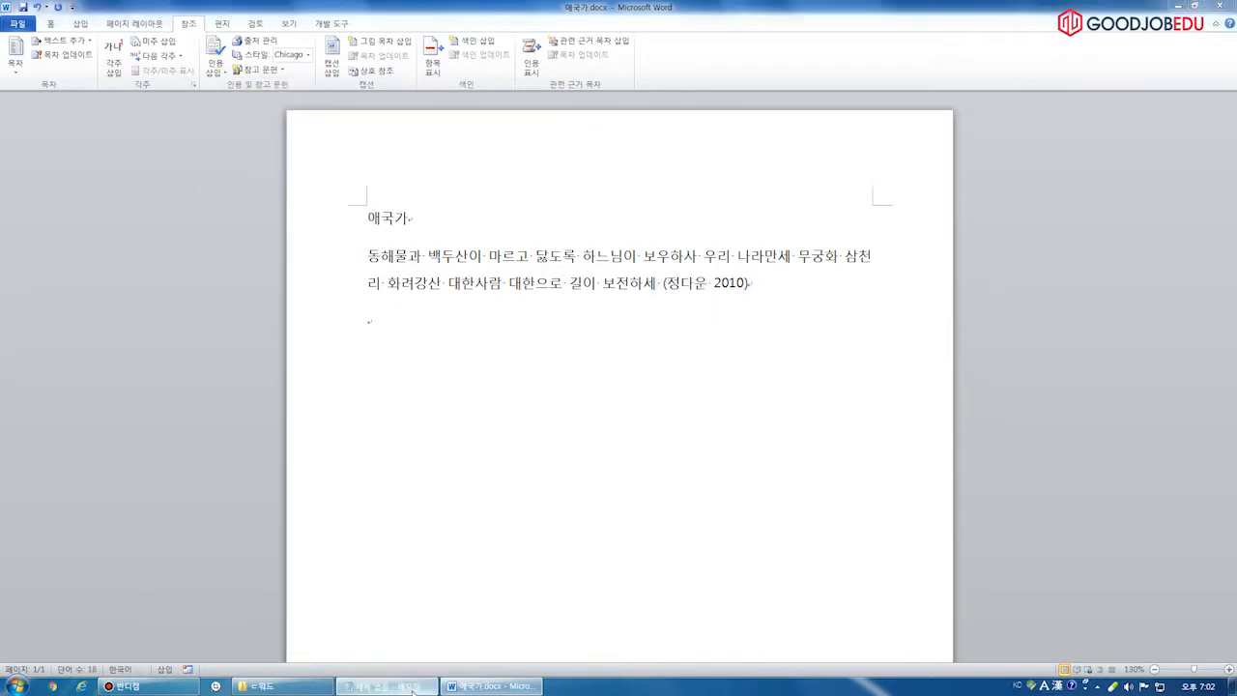
pyautogui.click(414, 690)
# Highlight the 출처 추가 and 참고 문헌 note lines in Notepad, then return to Word
pyautogui.hotkey('shift', 'Home')
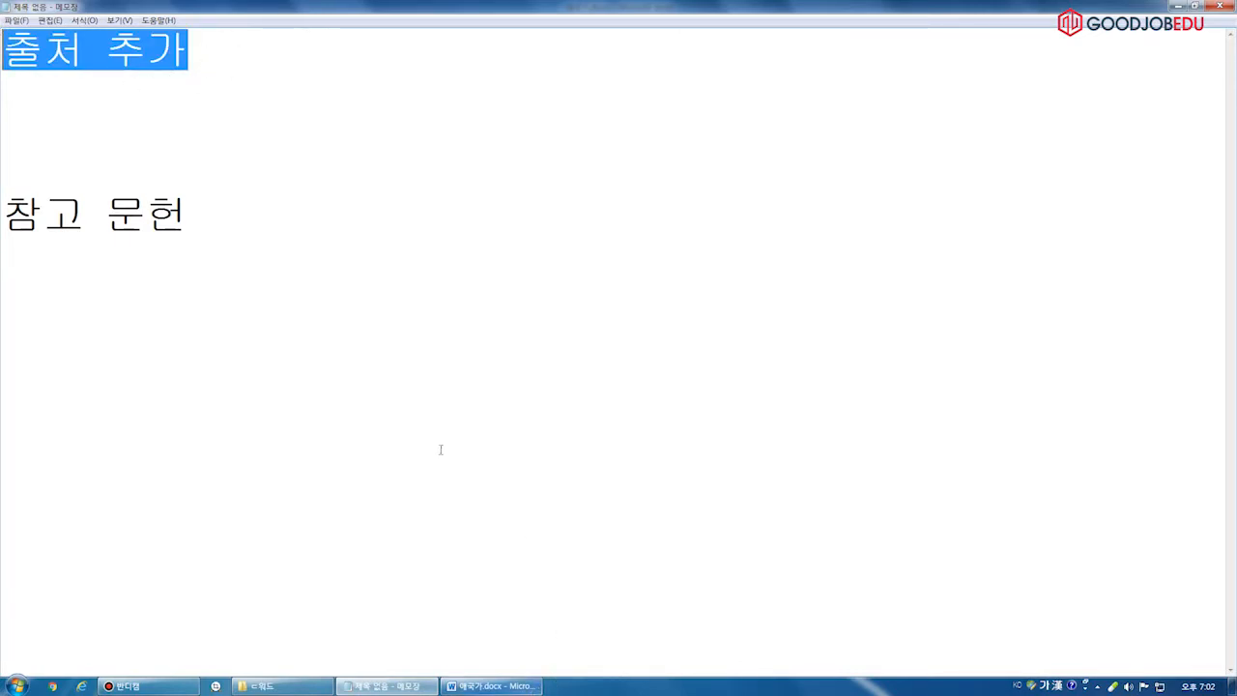
pyautogui.click(62, 290)
pyautogui.hotkey('shift', 'Up')
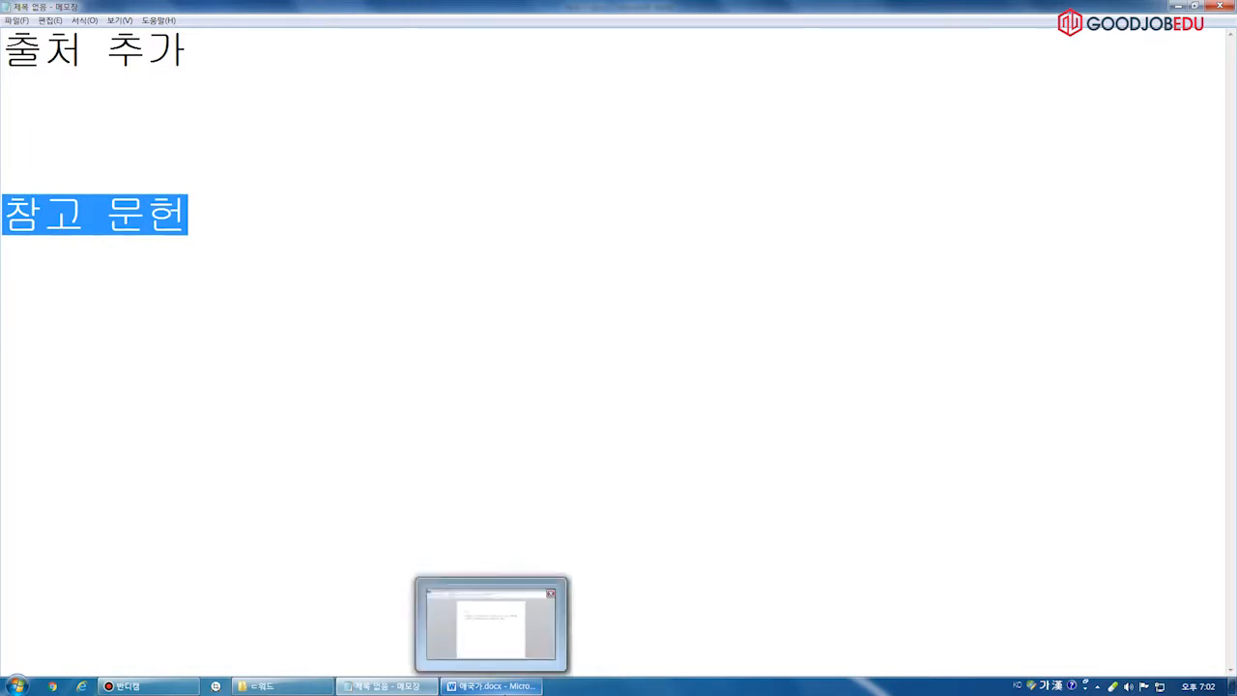
pyautogui.click(522, 686)
# Add a blank line and a page break after the verse, starting a new page
pyautogui.press('Return')
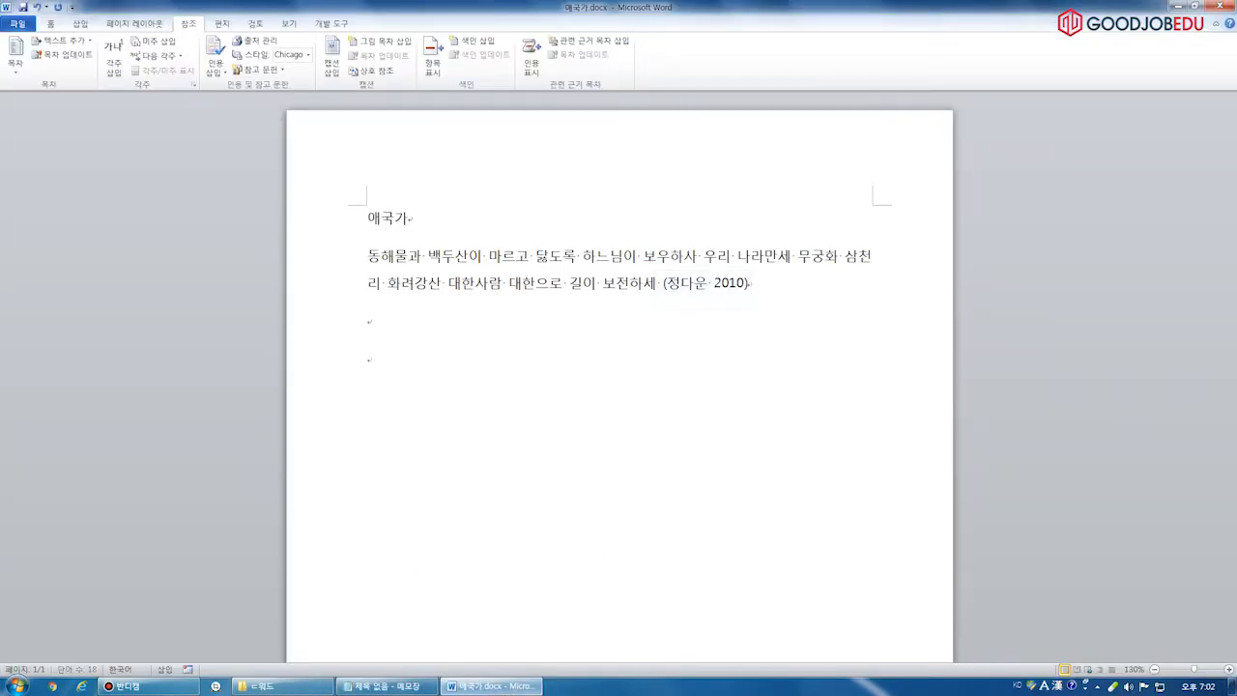
pyautogui.hotkey('ctrl', 'Return')
pyautogui.press('Return')
# Insert the 참고 문헌 bibliography listing four sources on page 2
pyautogui.scroll(-5, 803, 377)
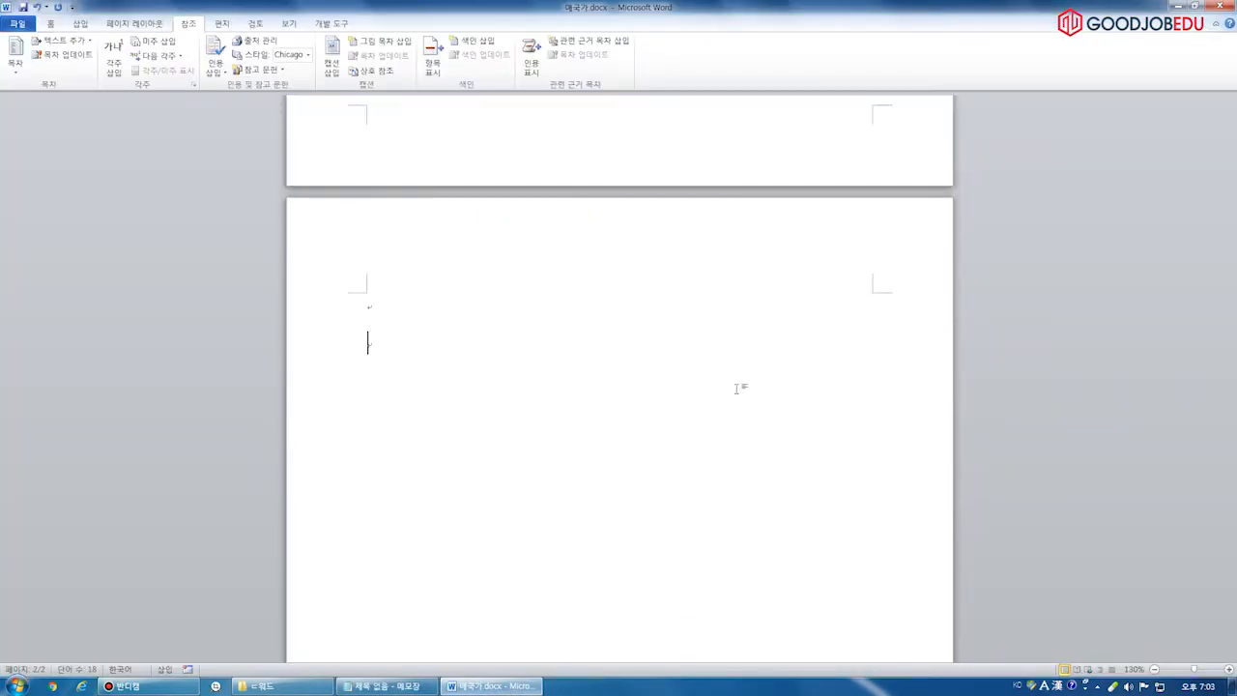
pyautogui.click(269, 68)
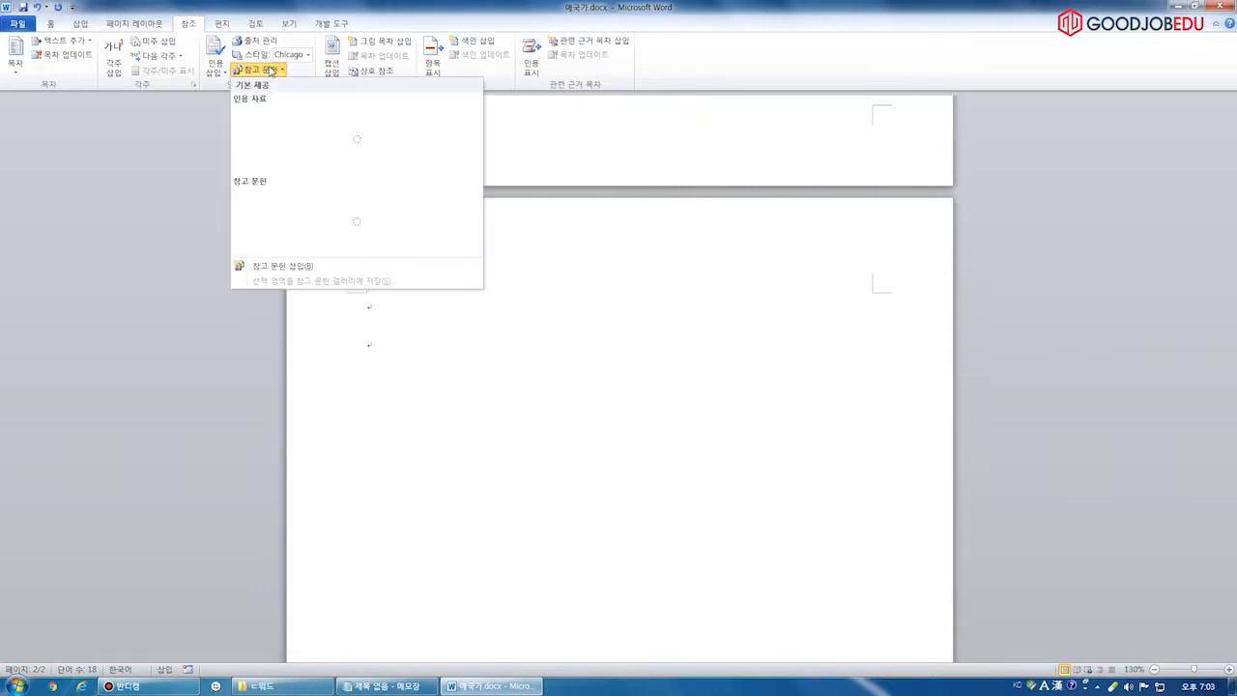
pyautogui.click(491, 428)
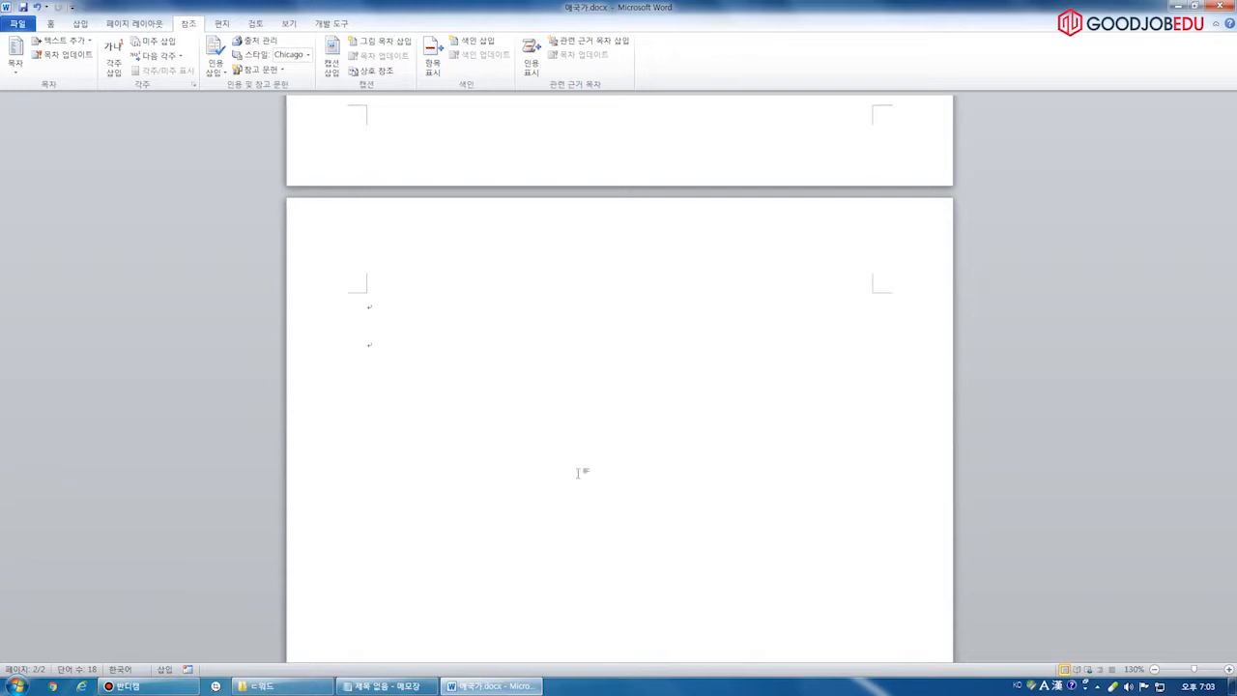
pyautogui.click(254, 71)
pyautogui.click(517, 139)
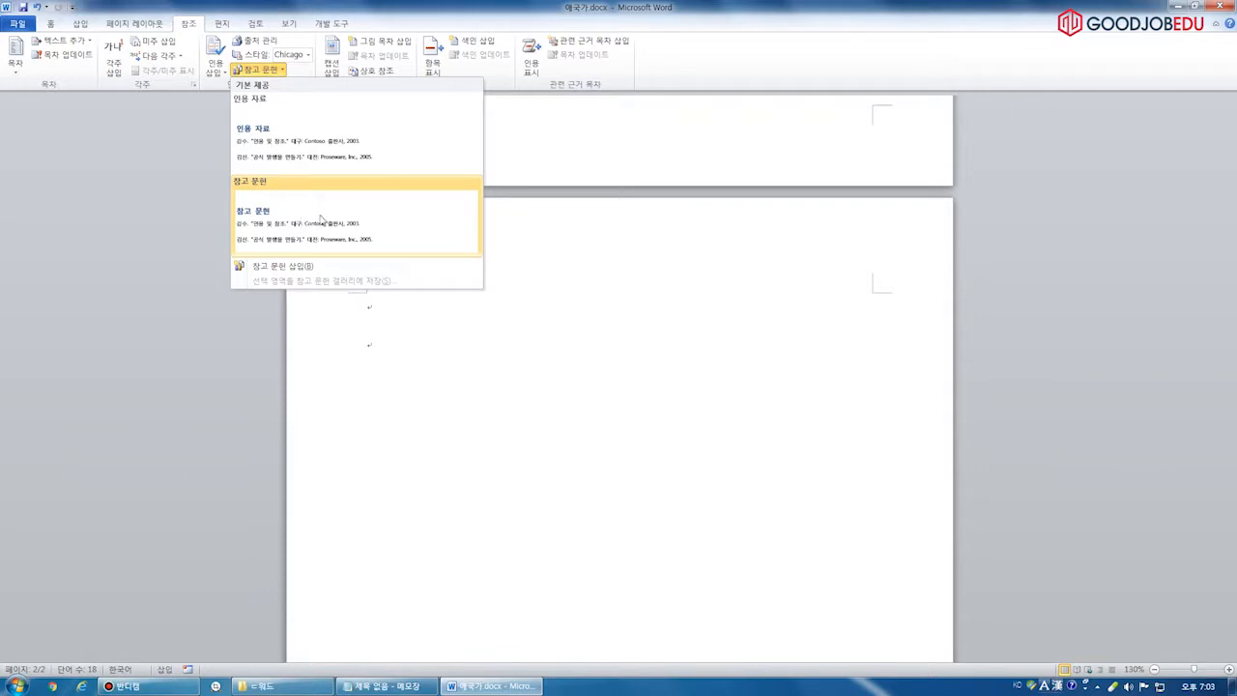
pyautogui.click(323, 220)
pyautogui.scroll(-2, 474, 274)
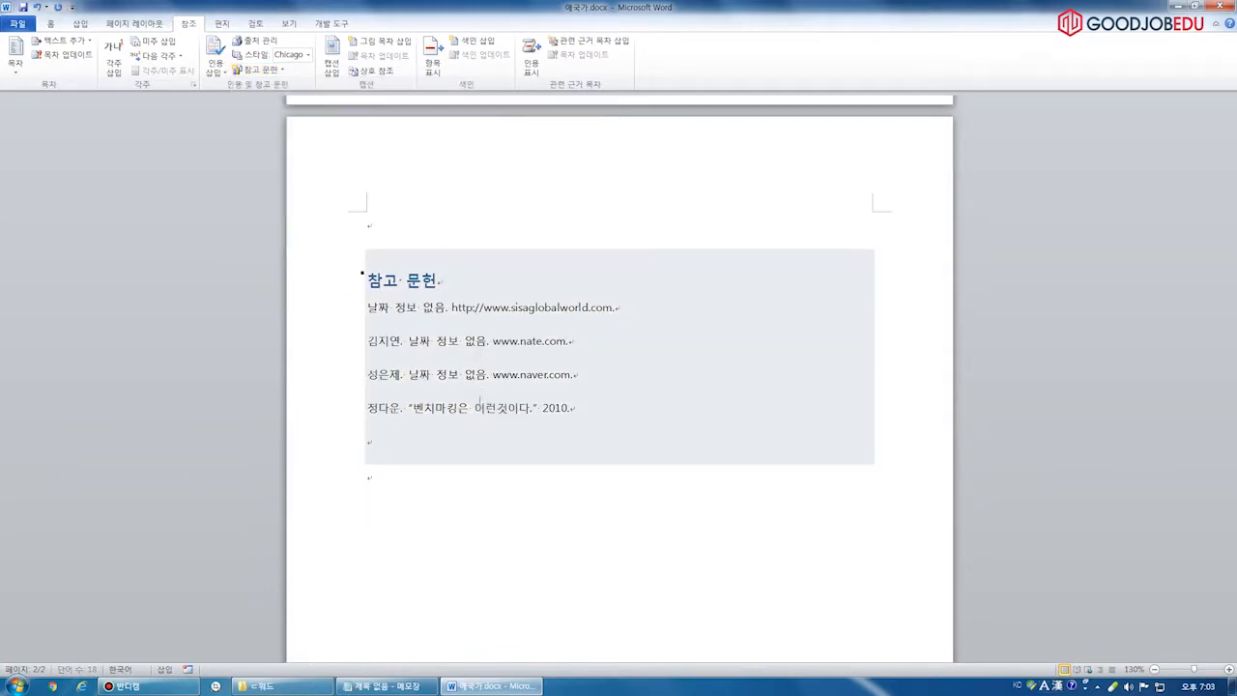
pyautogui.moveTo(355, 266); pyautogui.dragTo(342, 363)
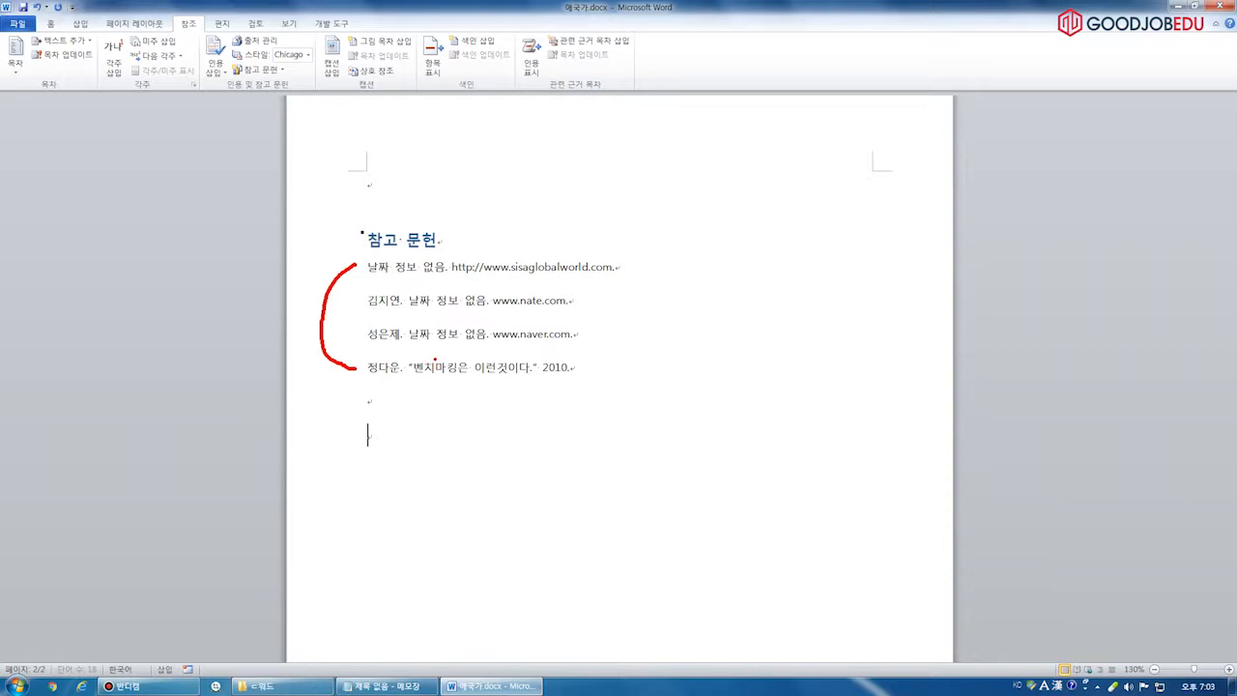
# Move the cursor below the bibliography and bring the Notepad notes to the front
pyautogui.click(437, 295)
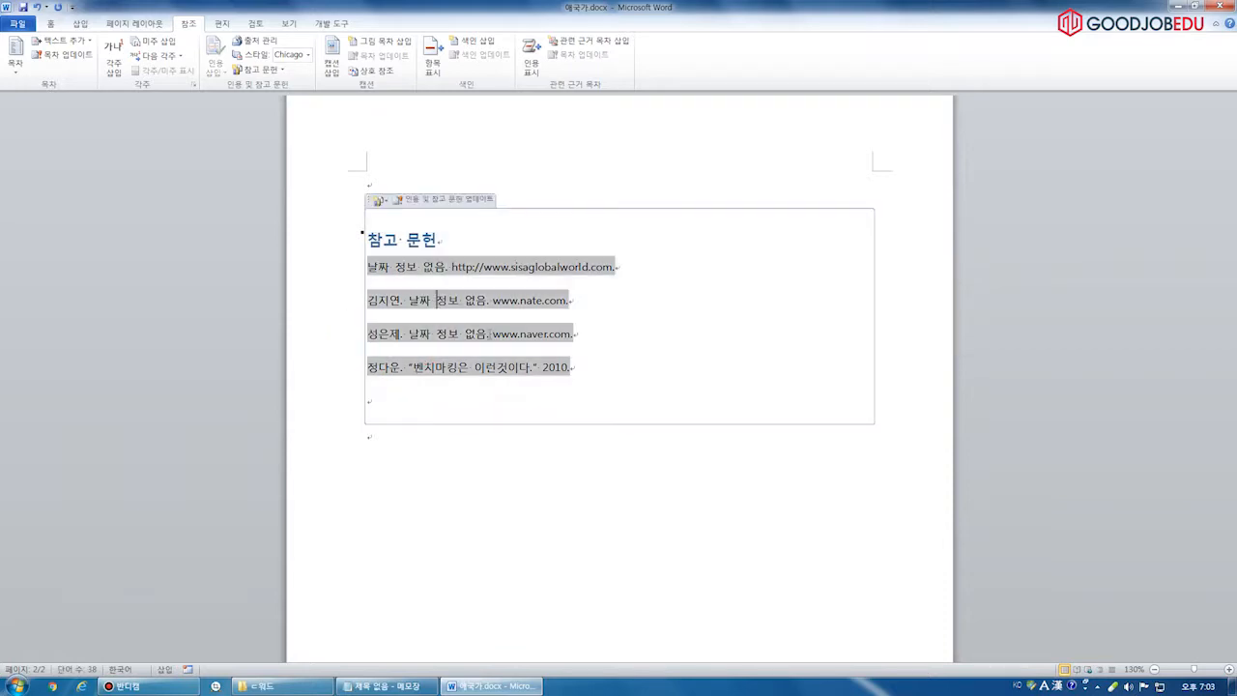
pyautogui.click(481, 498)
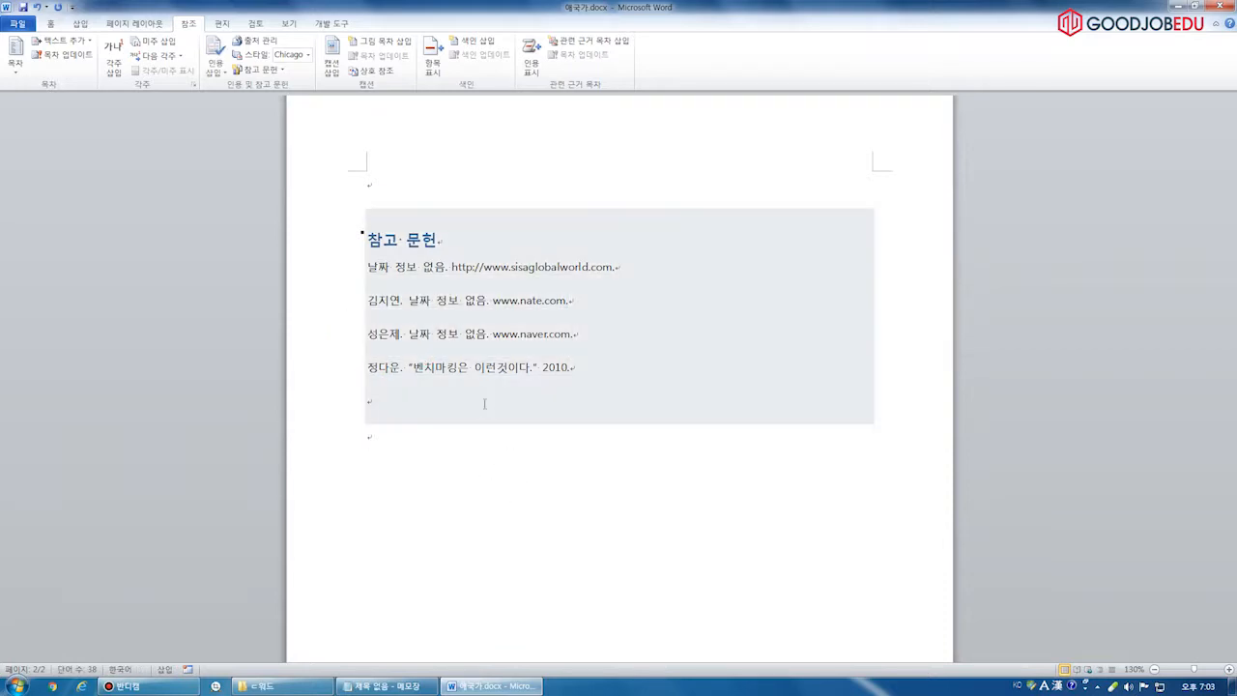
pyautogui.click(401, 689)
pyautogui.click(198, 340)
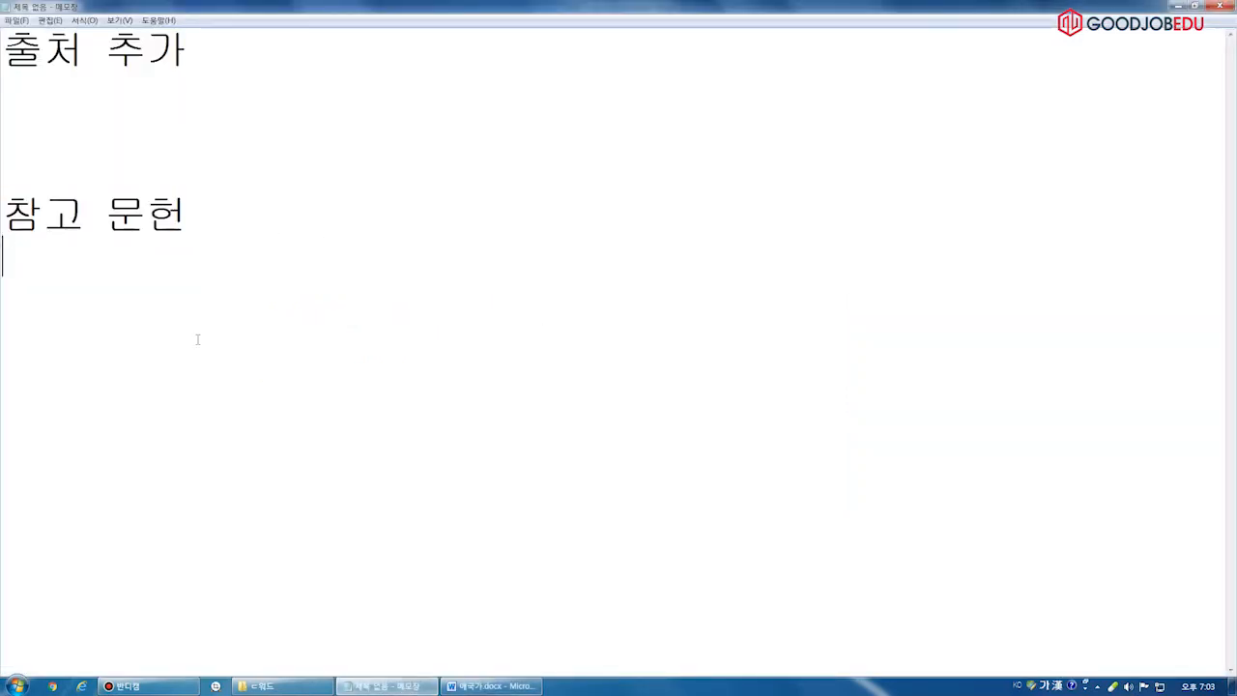
# Replace the 출처 추가 and 참고 문헌 notes in Notepad with the single line '상호 참조' and select it
pyautogui.click(488, 686)
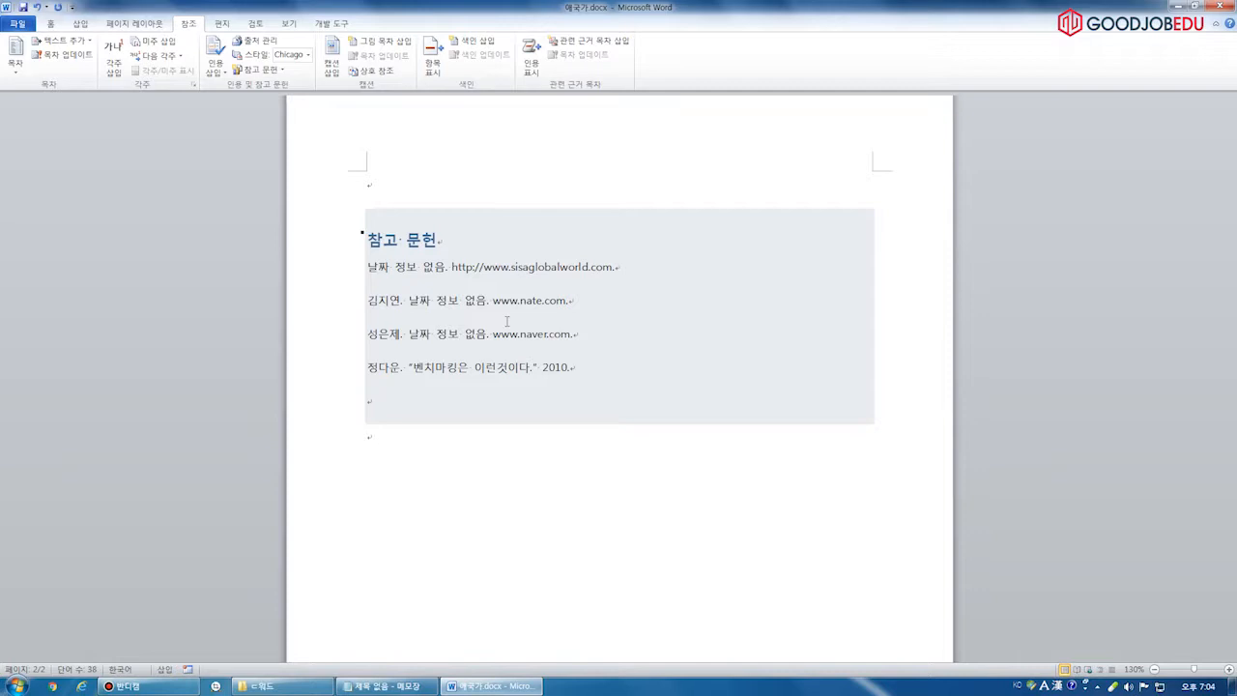
pyautogui.click(387, 686)
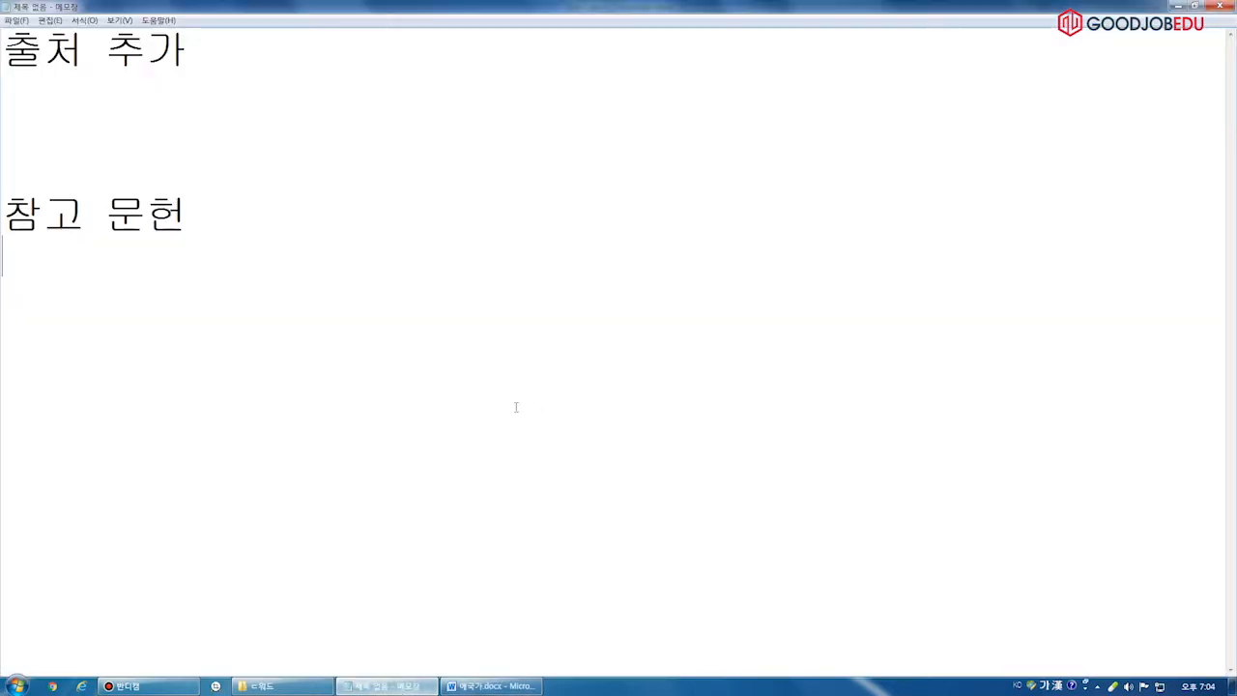
pyautogui.hotkey('ctrl', 'a')
pyautogui.moveTo(591, 3); pyautogui.dragTo(839, 74)
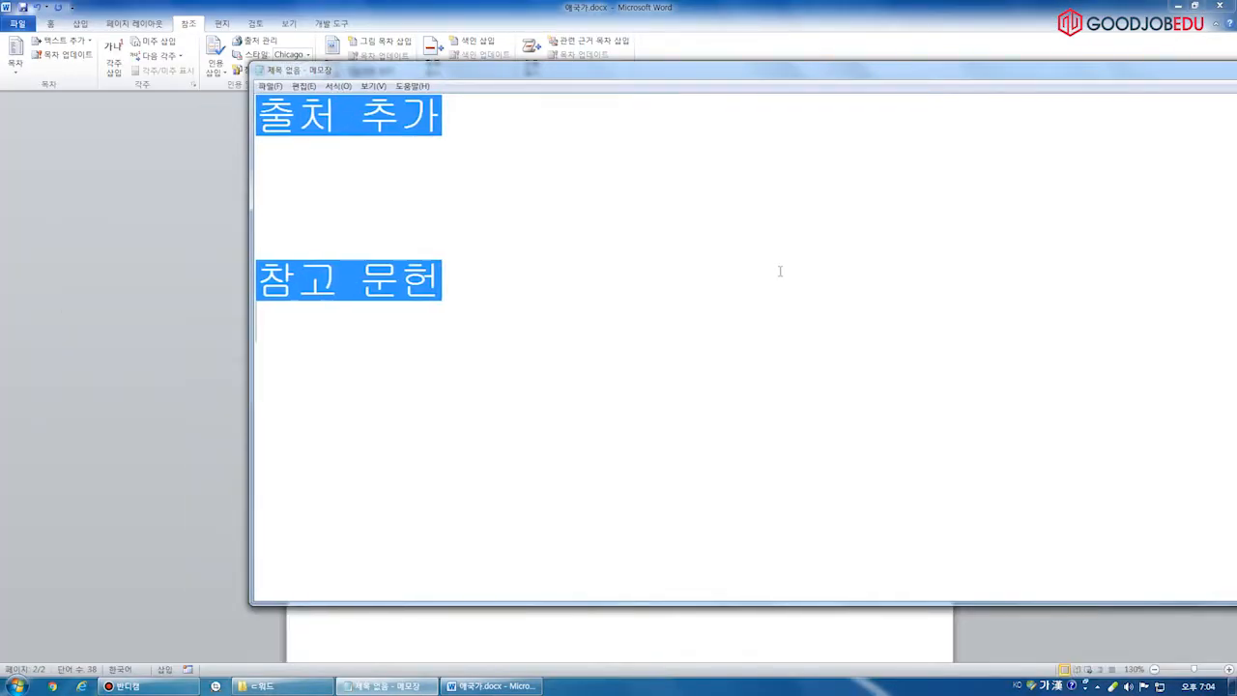
pyautogui.press('Delete')
pyautogui.write('상호 참조')
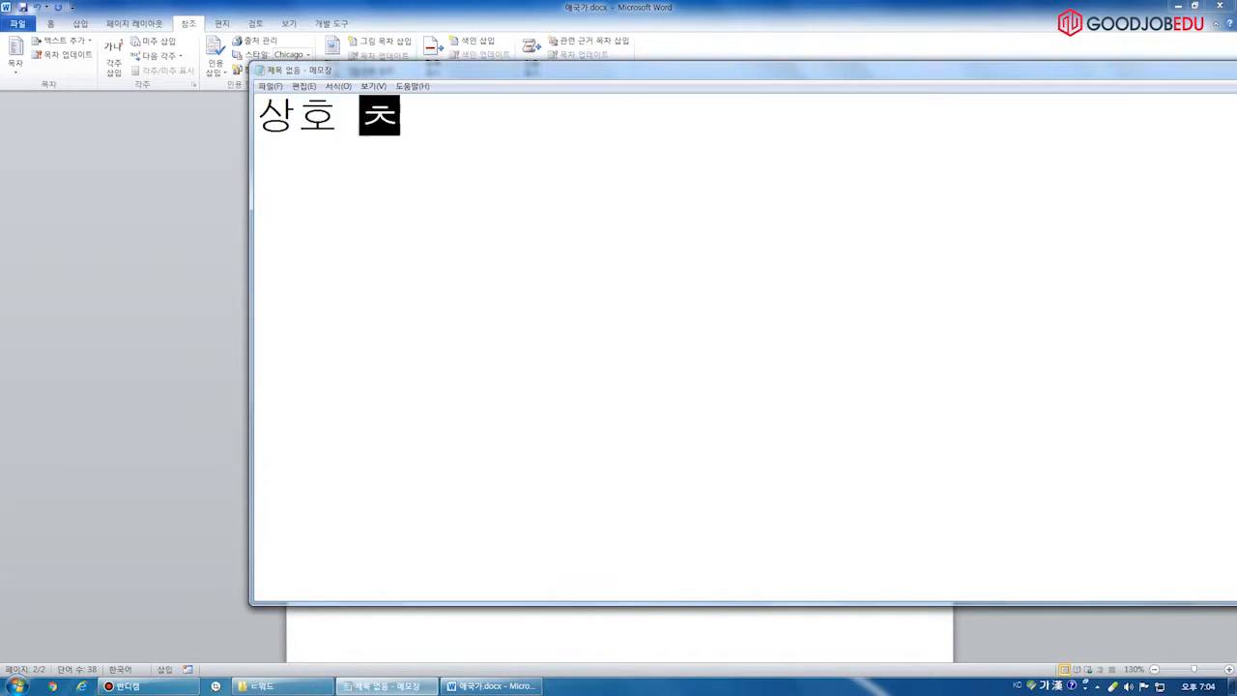
pyautogui.press('Return')
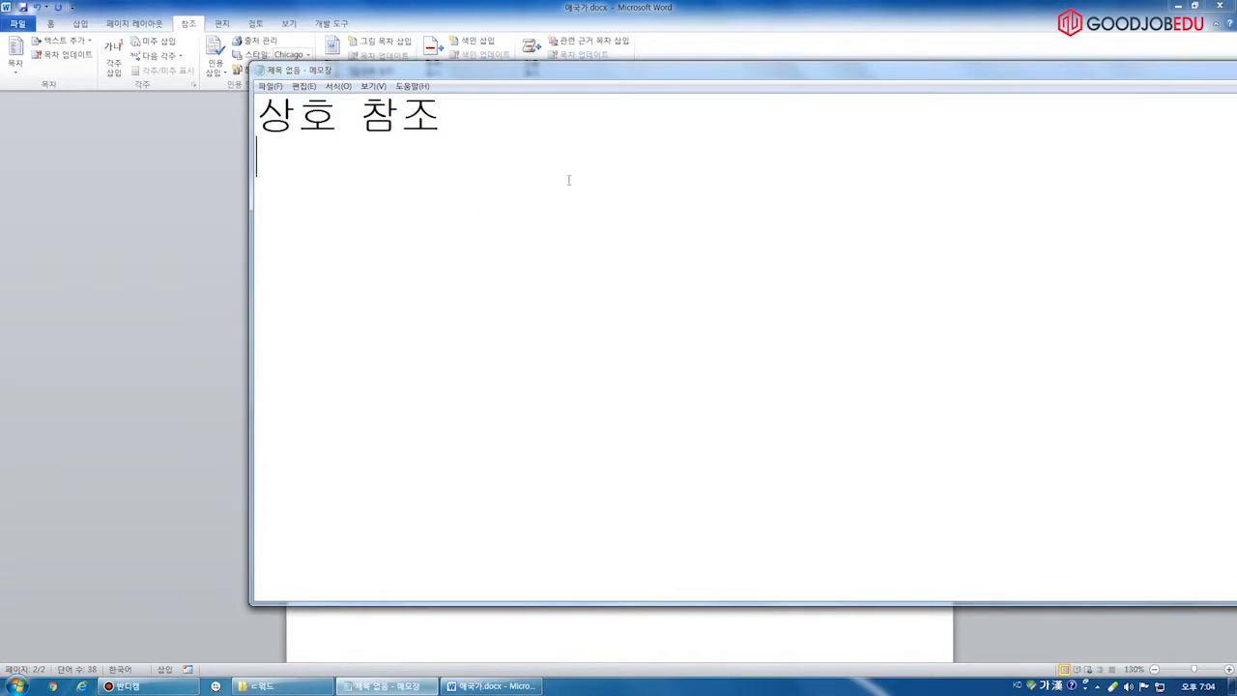
pyautogui.hotkey('ctrl', 'a')
pyautogui.moveTo(318, 149)
pyautogui.mouseDown()
pyautogui.moveTo(532, 150)
pyautogui.moveTo(396, 148)
pyautogui.mouseUp()
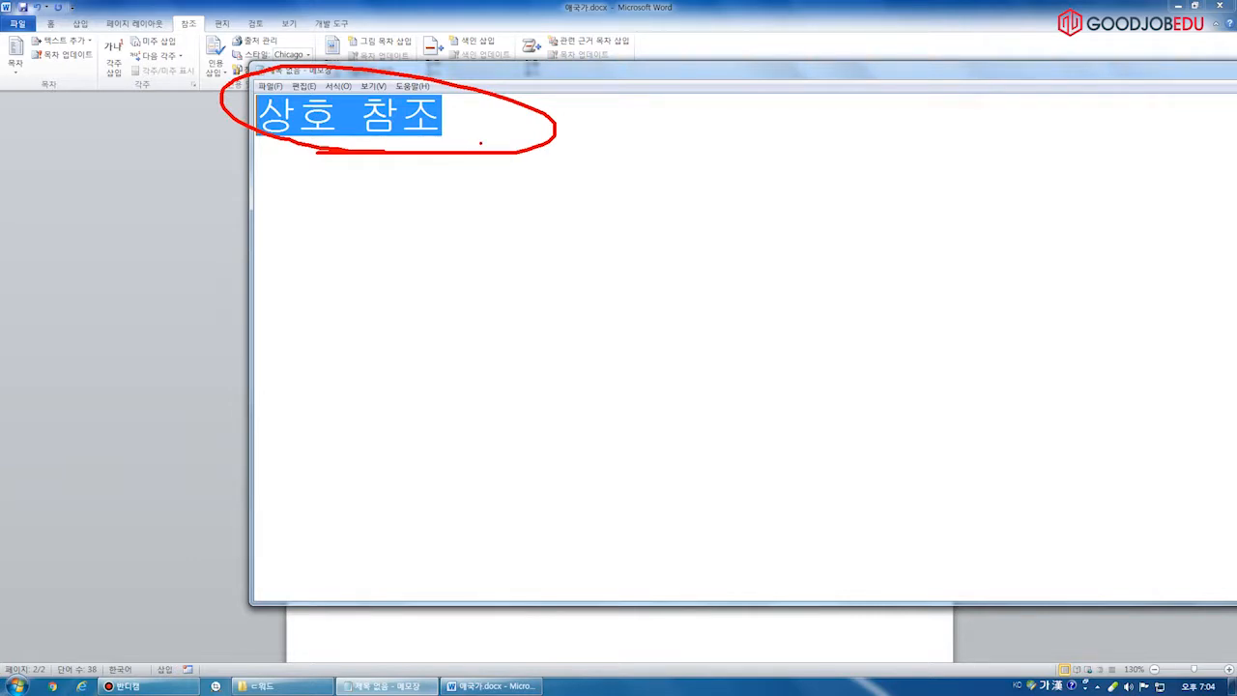
# Bring Word forward, look over the Insert tab, then close 애국가.docx choosing Don't Save
pyautogui.press('Escape')
pyautogui.click(403, 6)
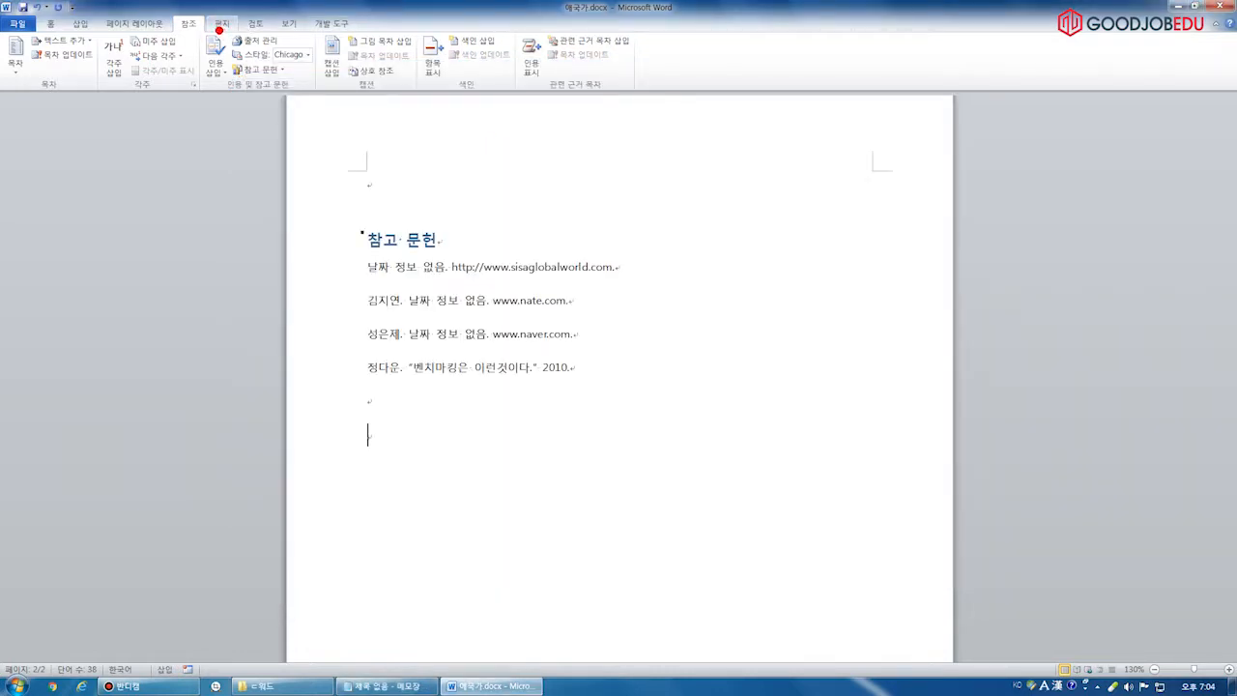
pyautogui.moveTo(166, 9); pyautogui.dragTo(226, 42)
pyautogui.moveTo(330, 54); pyautogui.dragTo(422, 94)
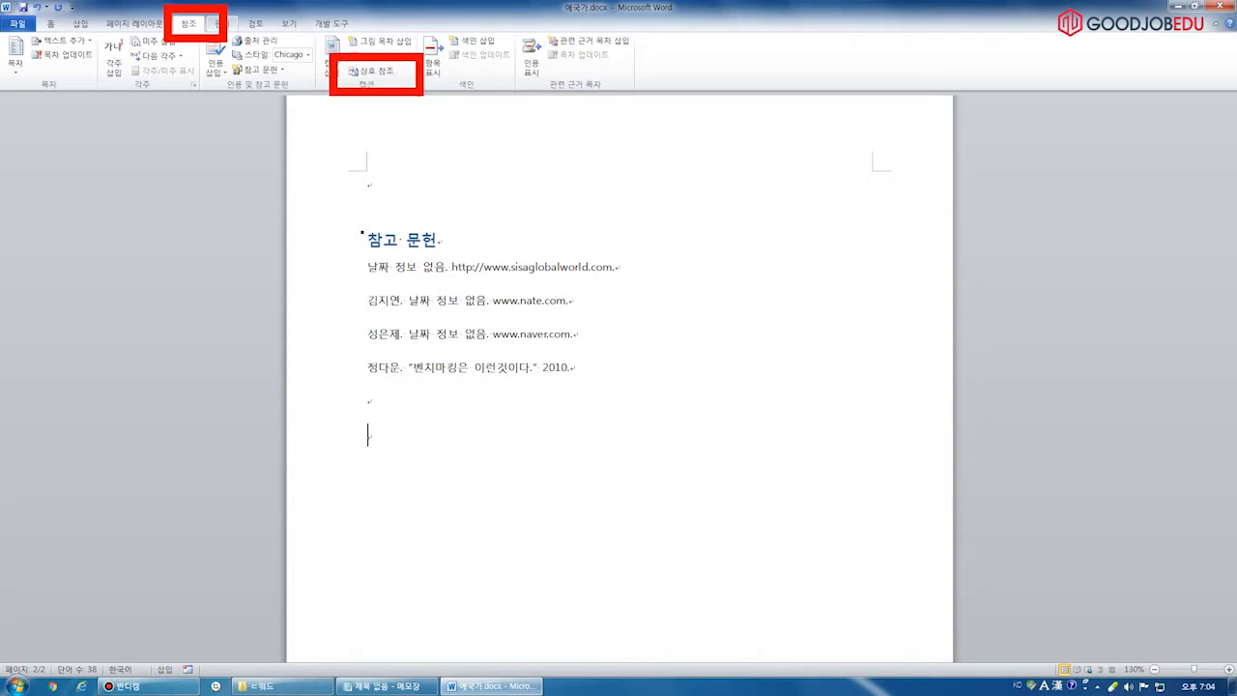
pyautogui.press('Escape')
pyautogui.click(80, 24)
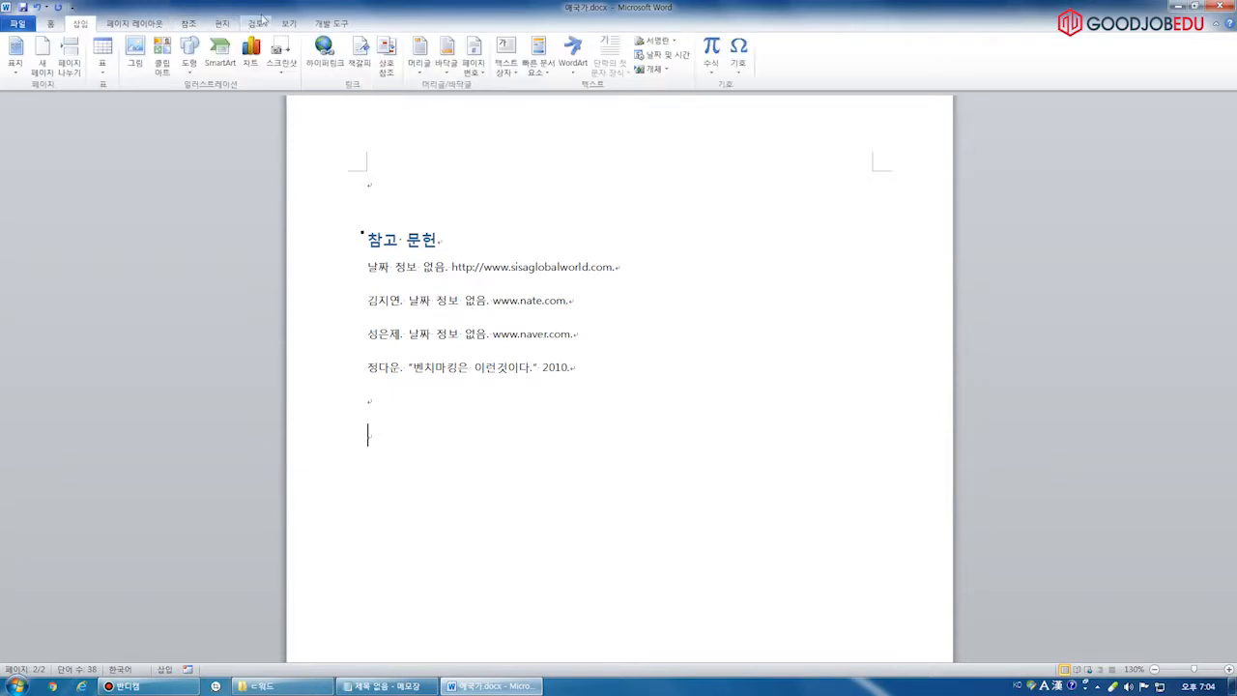
pyautogui.moveTo(57, 5); pyautogui.dragTo(120, 40)
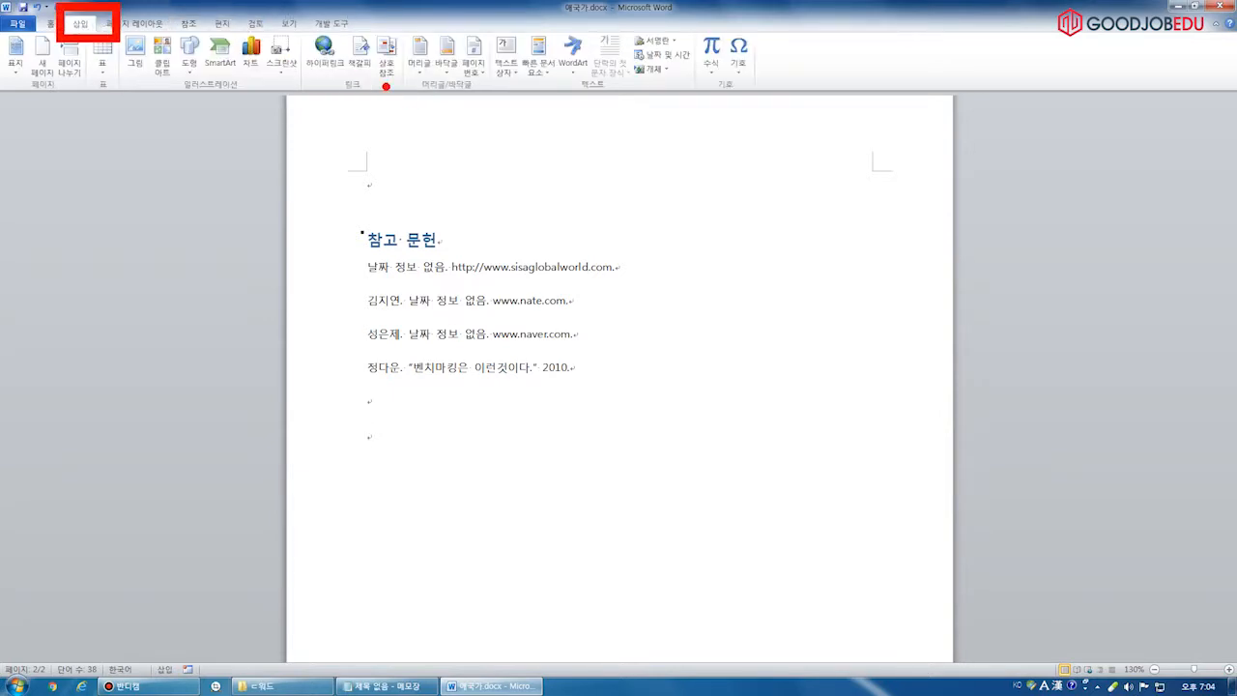
pyautogui.moveTo(364, 21); pyautogui.dragTo(412, 97)
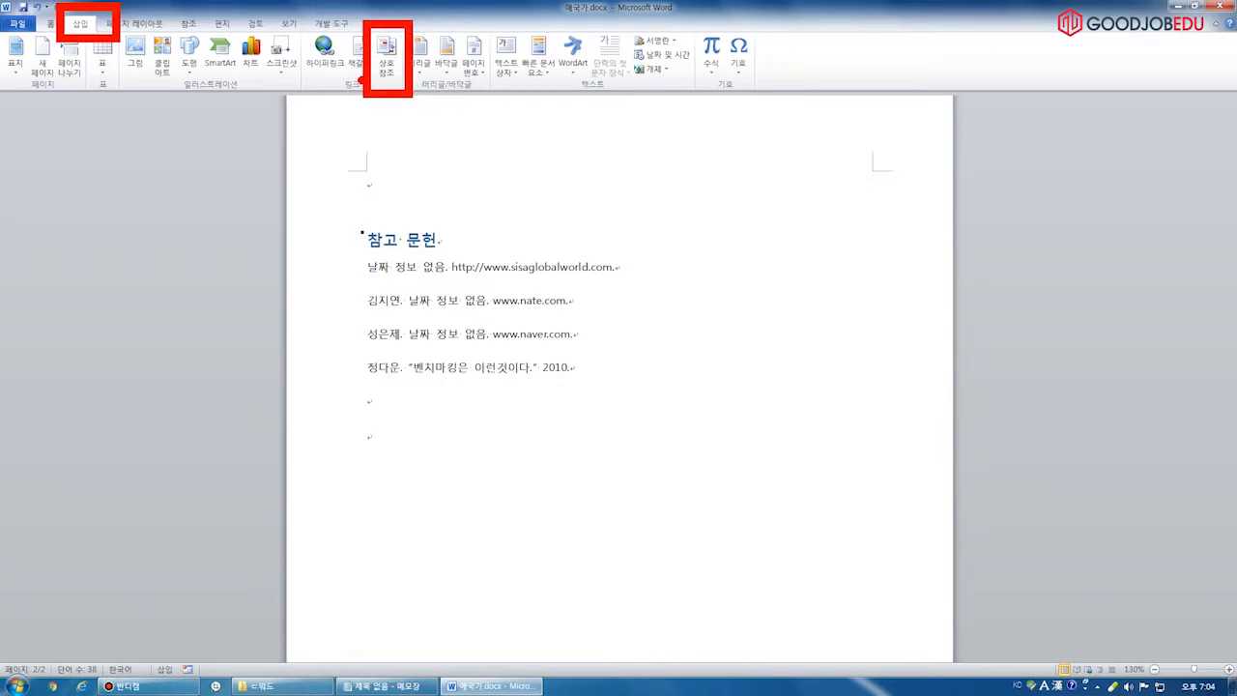
pyautogui.press('Escape')
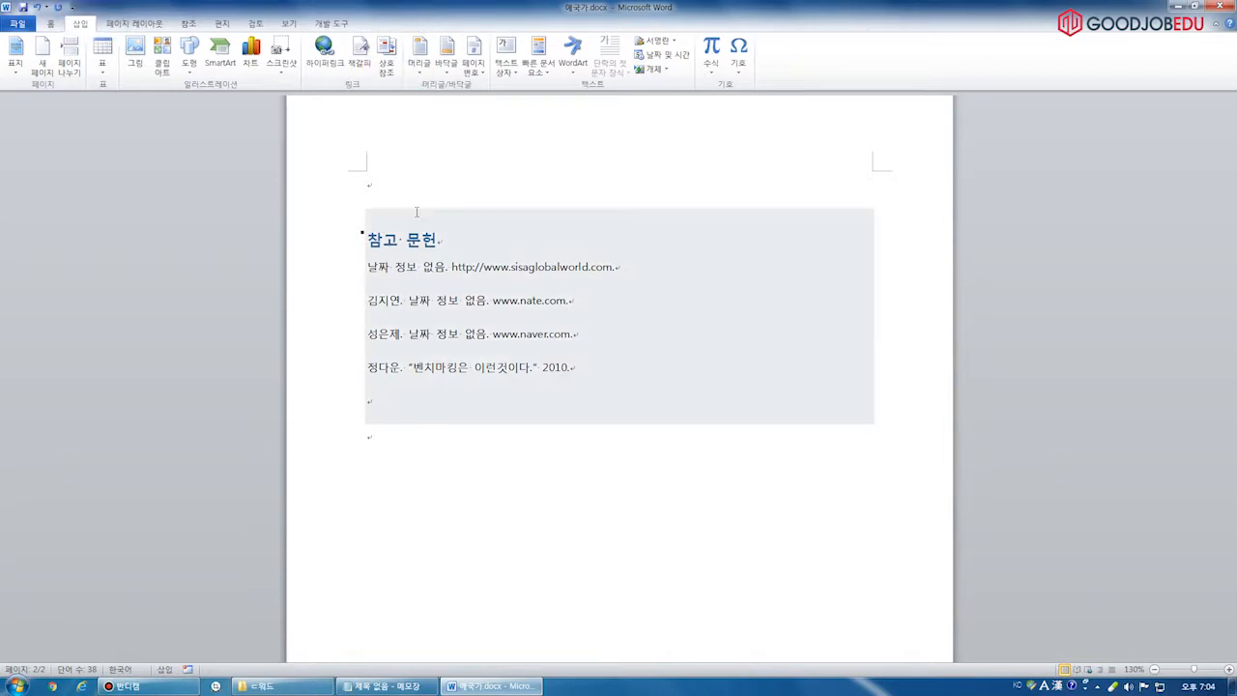
pyautogui.click(1222, 6)
pyautogui.click(608, 357)
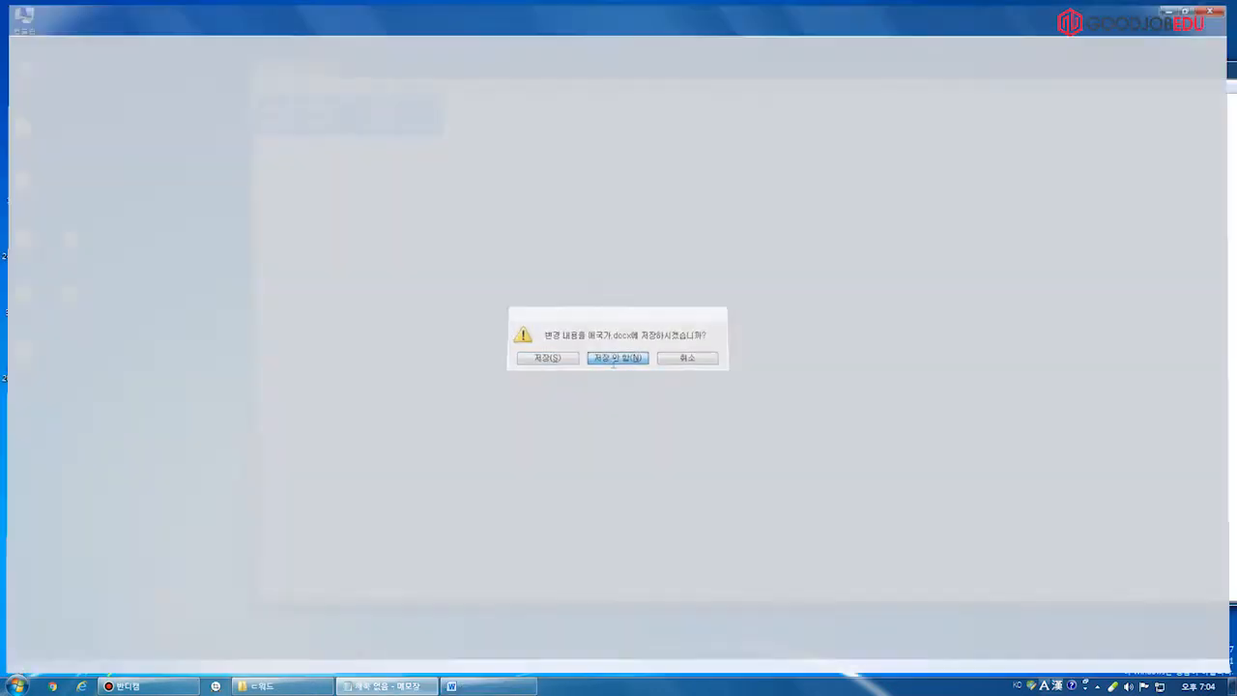
# Open 애국가.docx from the 워드 folder and append '1절' to the 애국가 title
pyautogui.click(282, 686)
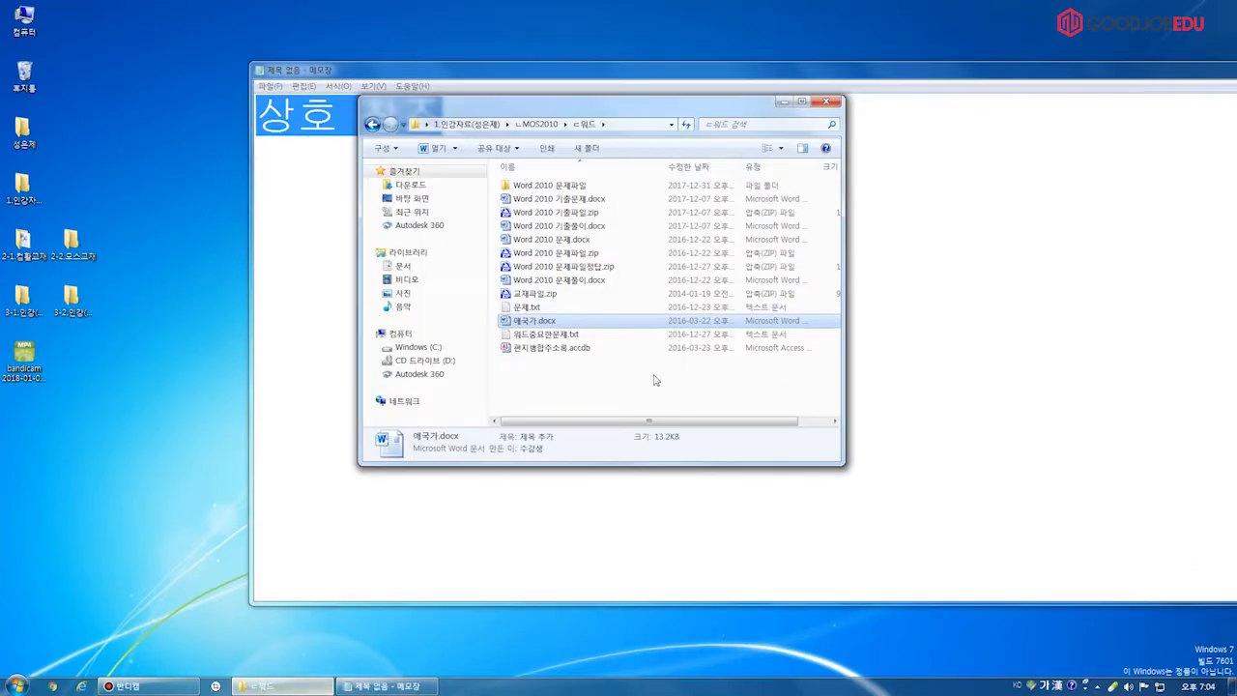
pyautogui.doubleClick(574, 322)
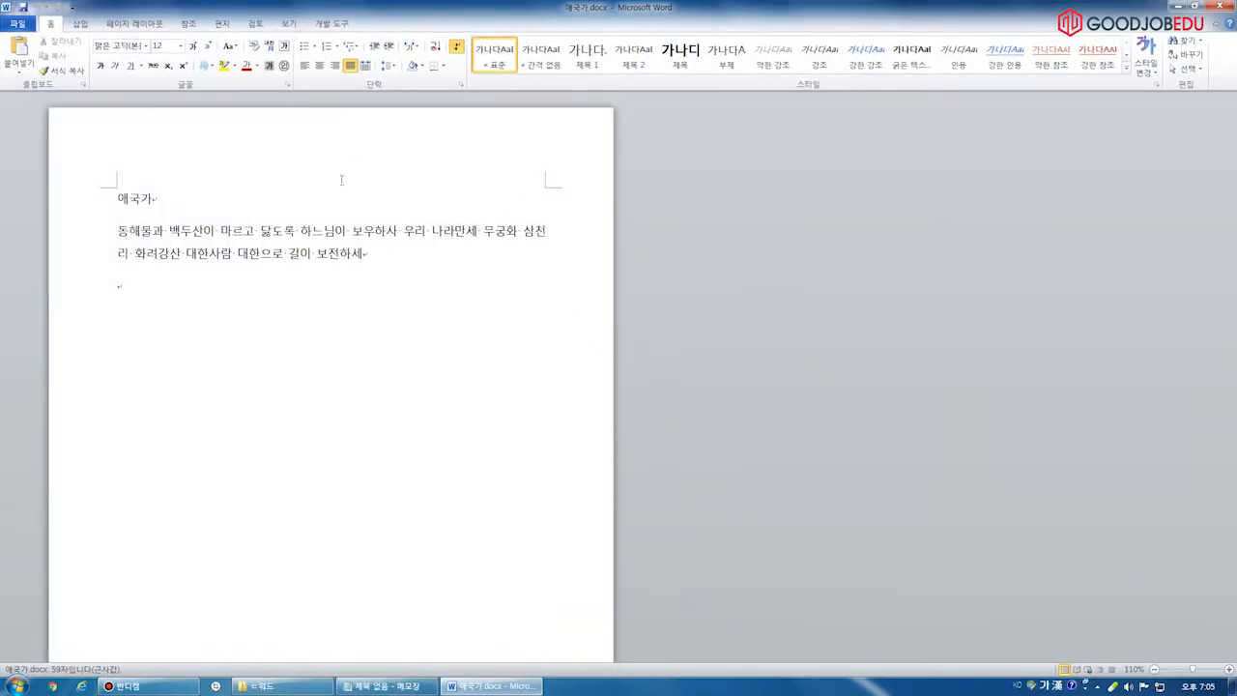
pyautogui.press('End')
pyautogui.write('1절')
# Copy the verse, paste two more copies, and retitle them 애국가 2절 and 애국가 3절
pyautogui.hotkey('ctrl', 'a')
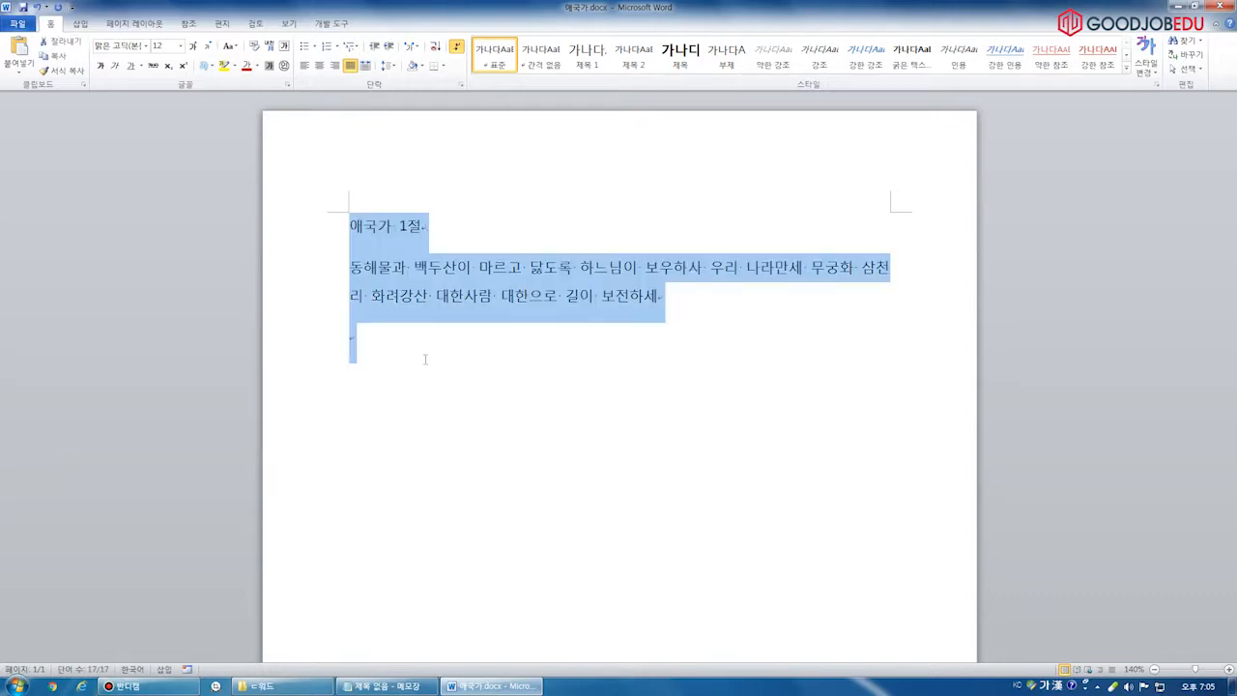
pyautogui.hotkey('ctrl', 'c')
pyautogui.click(466, 390)
pyautogui.hotkey('ctrl', 'v')
pyautogui.hotkey('ctrl', 'v')
pyautogui.moveTo(399, 338); pyautogui.dragTo(415, 346)
pyautogui.write('2')
pyautogui.moveTo(400, 488); pyautogui.dragTo(415, 490)
pyautogui.write('3')
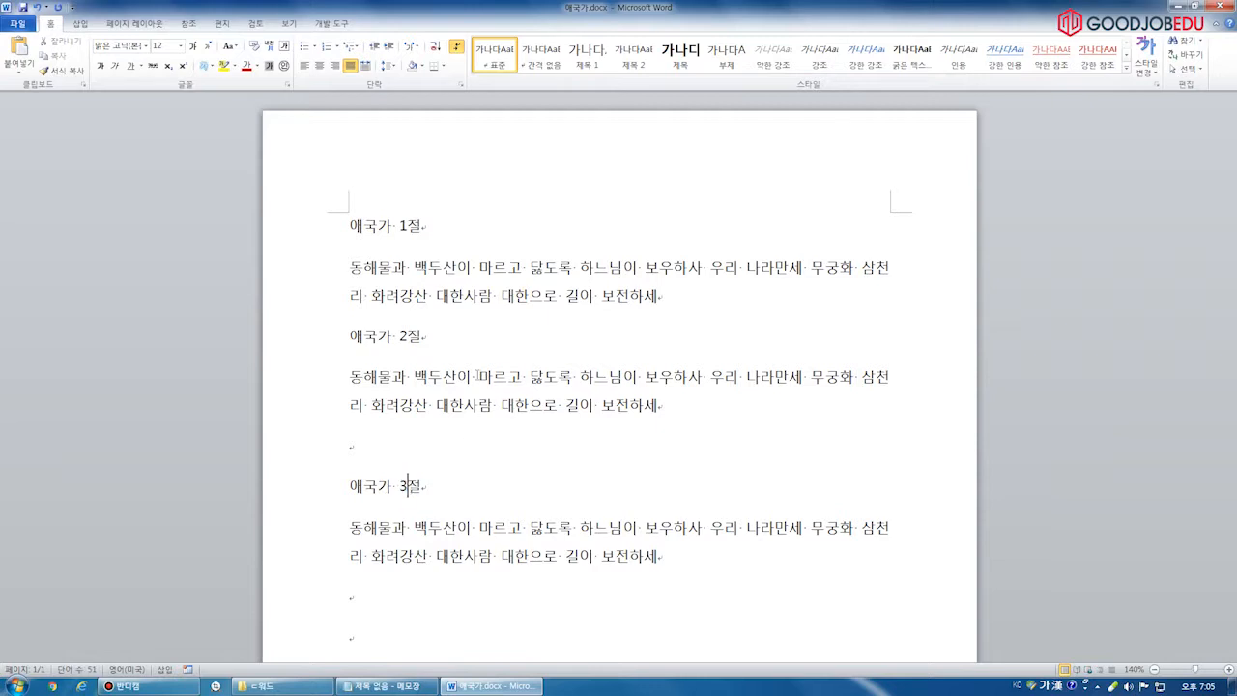
# Insert Ctrl+Enter page breaks so 애국가 2절 and 애국가 3절 each start a new page
pyautogui.click(350, 335)
pyautogui.press('Return')
pyautogui.hotkey('ctrl', 'Return')
pyautogui.press('Return')
pyautogui.scroll(-3, 425, 419)
pyautogui.click(350, 485)
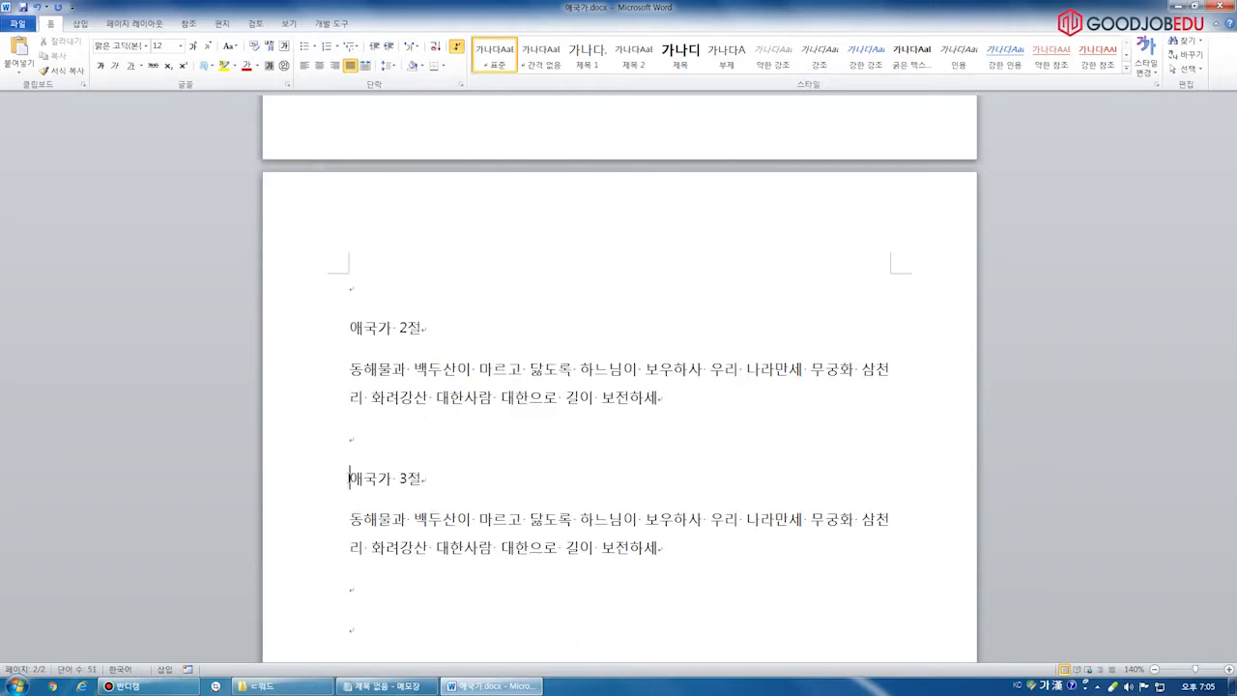
pyautogui.hotkey('ctrl', 'Return')
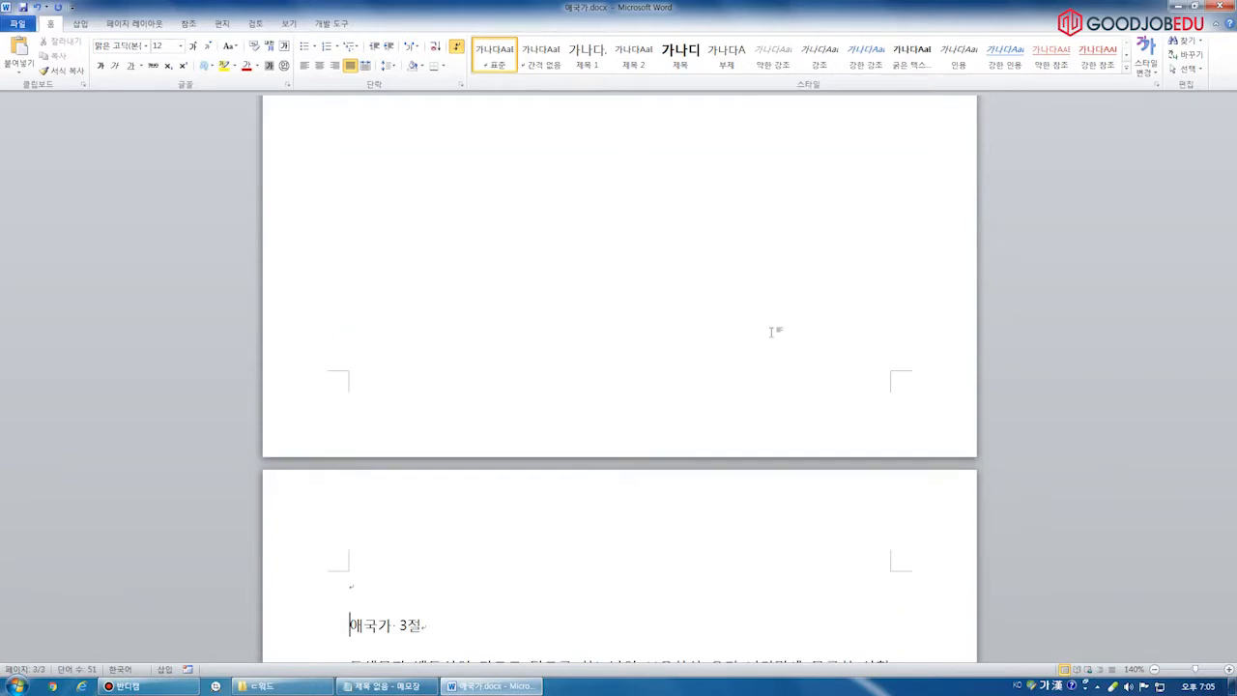
# Add a page break after the third verse and type '상호참조' on the new fourth page
pyautogui.scroll(4, 521, 289)
pyautogui.click(522, 289)
pyautogui.scroll(4, 525, 289)
pyautogui.scroll(8, 526, 289)
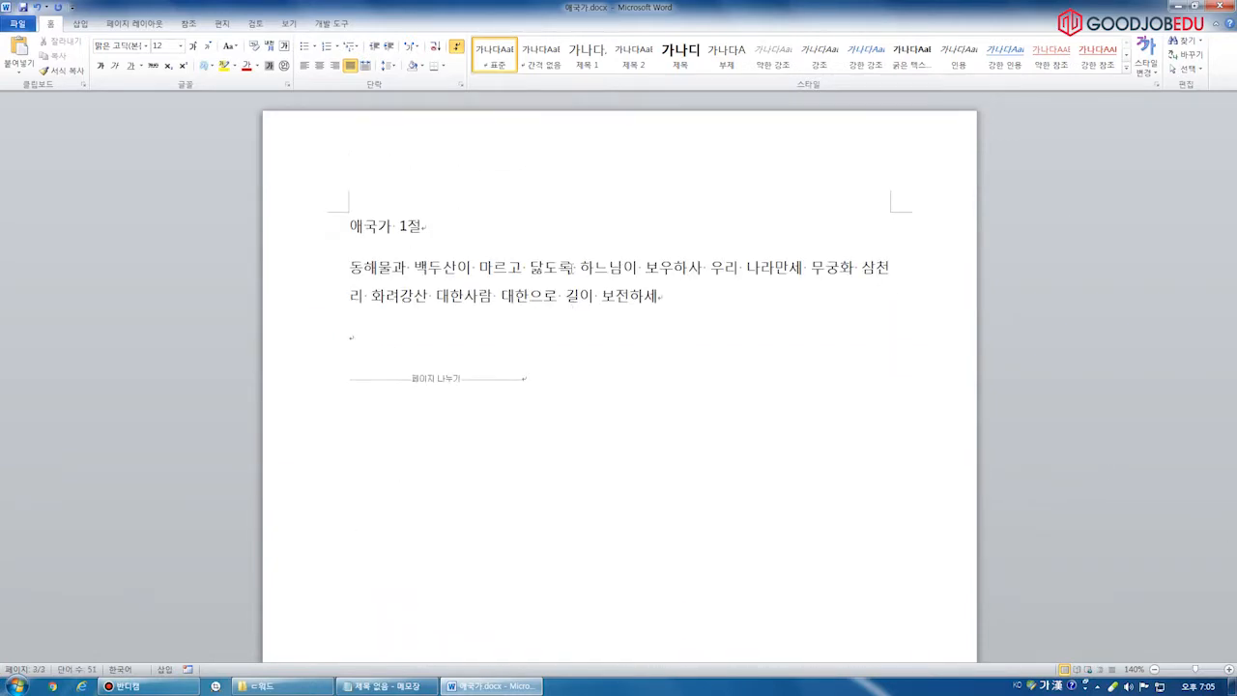
pyautogui.click(675, 241)
pyautogui.scroll(-15, 583, 276)
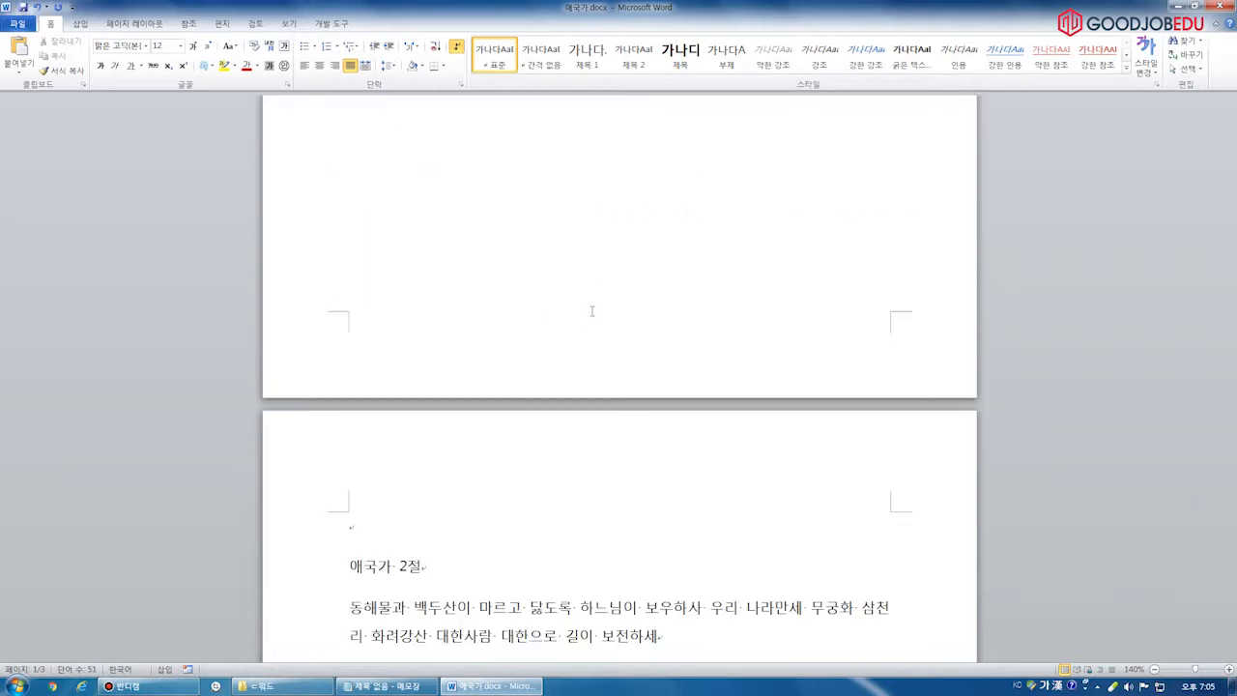
pyautogui.scroll(-15, 592, 307)
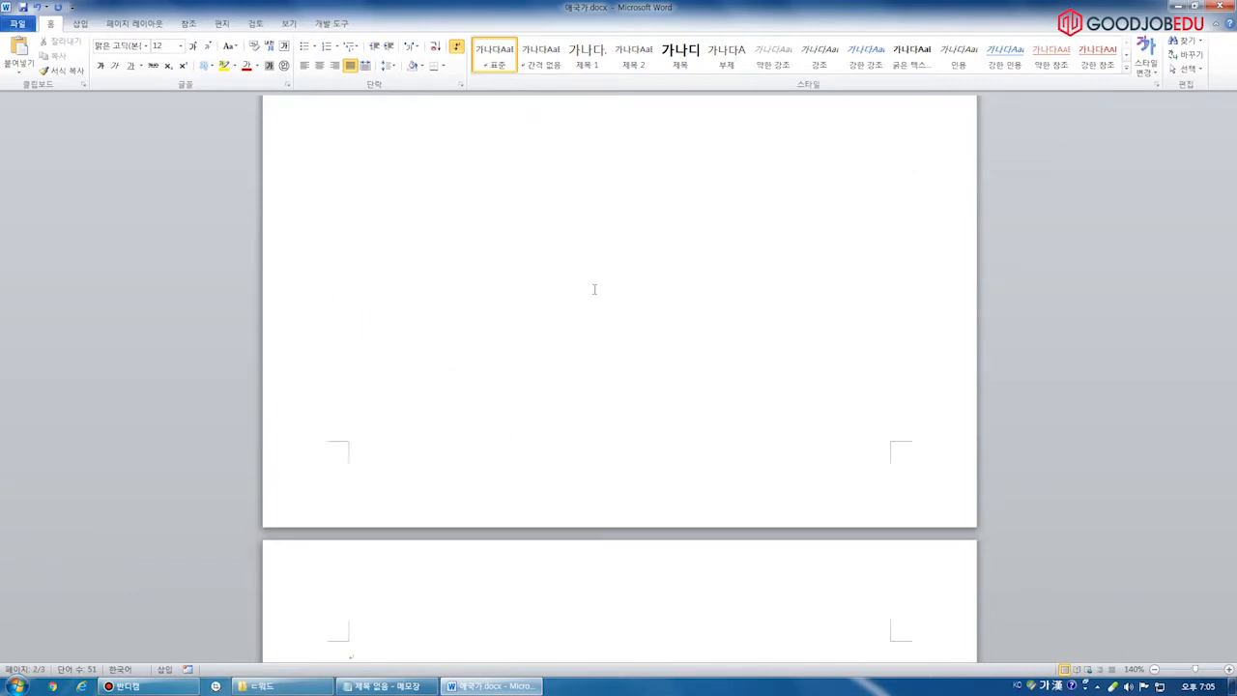
pyautogui.scroll(-15, 527, 326)
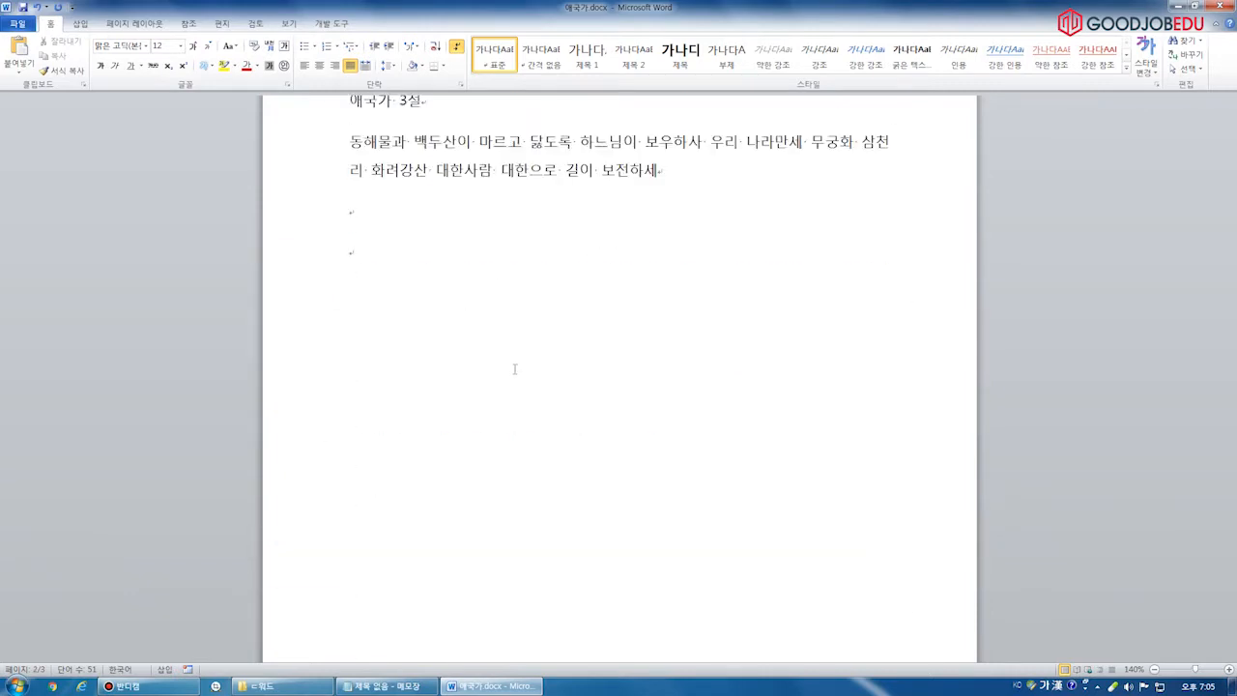
pyautogui.hotkey('ctrl', 'Return')
pyautogui.press('Return')
pyautogui.scroll(-7, 559, 379)
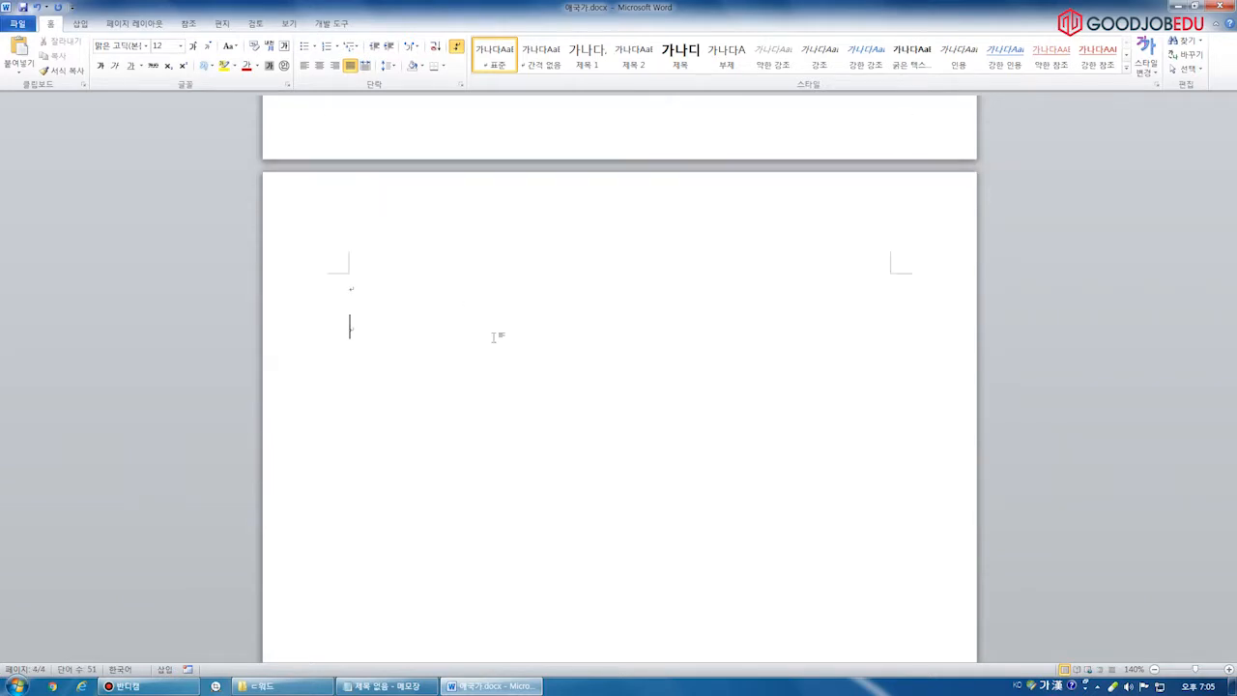
pyautogui.write('상호참조')
pyautogui.press('Return')
# Open the 상호 참조 dialog from Insert and try the 제목, 책갈피 and 그림 reference types
pyautogui.click(81, 23)
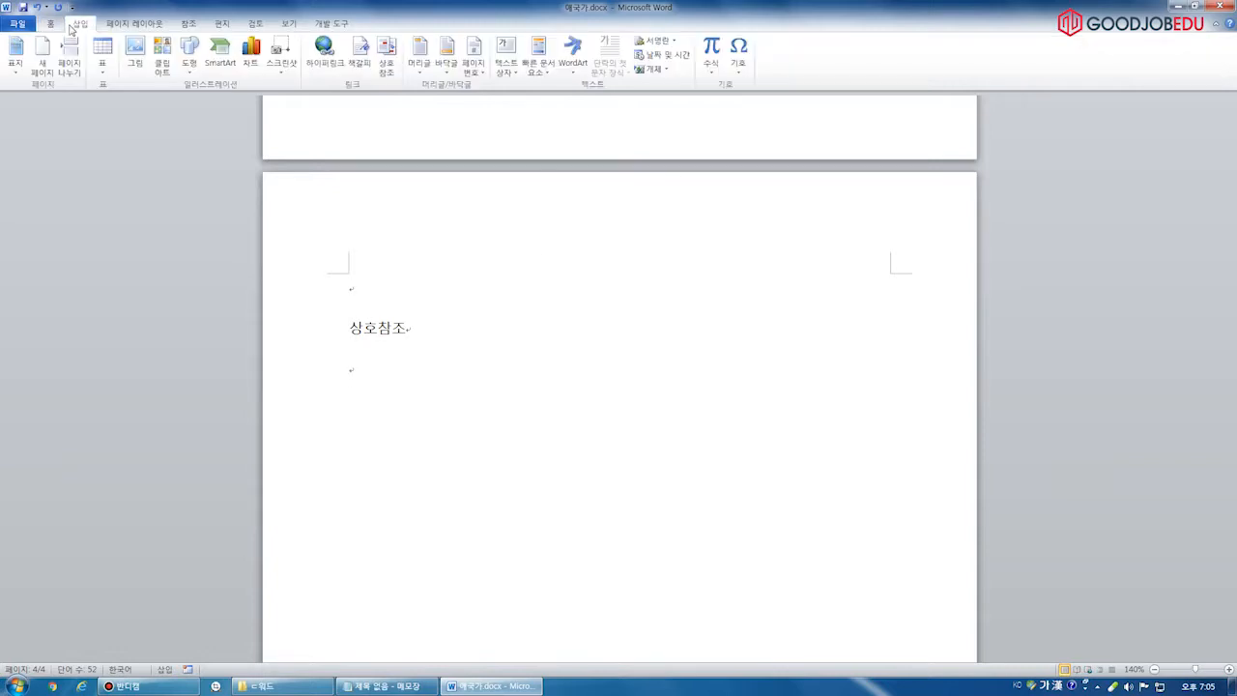
pyautogui.click(388, 63)
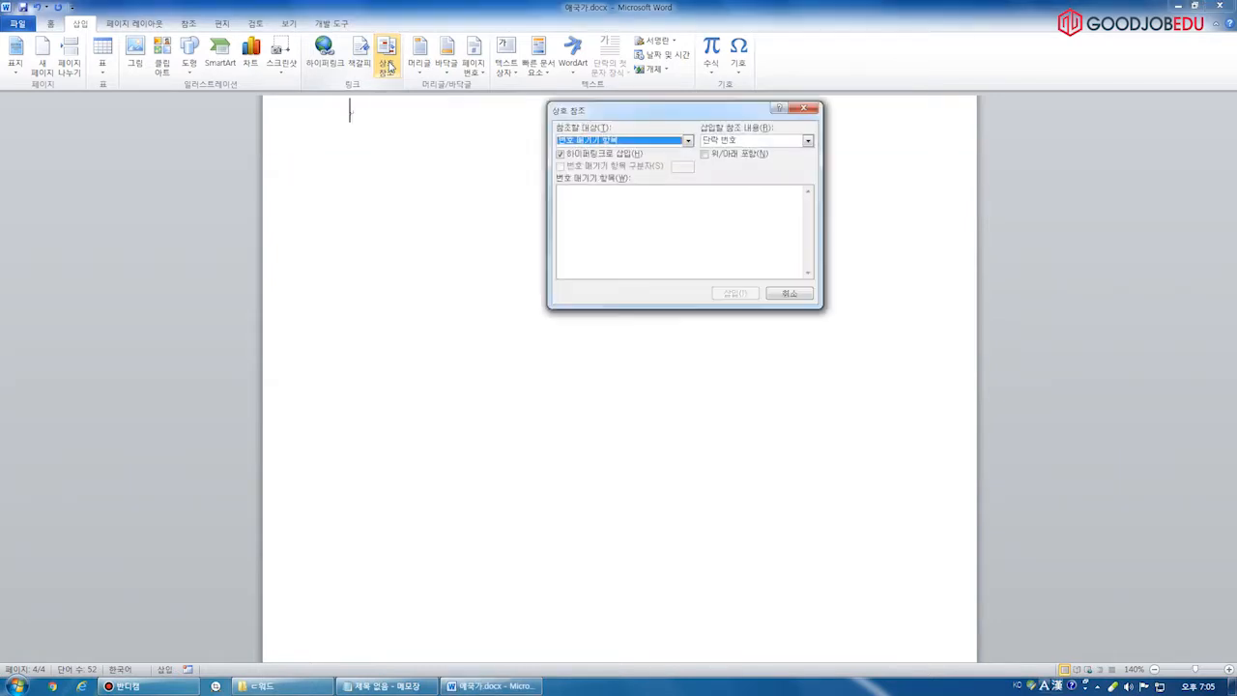
pyautogui.click(636, 143)
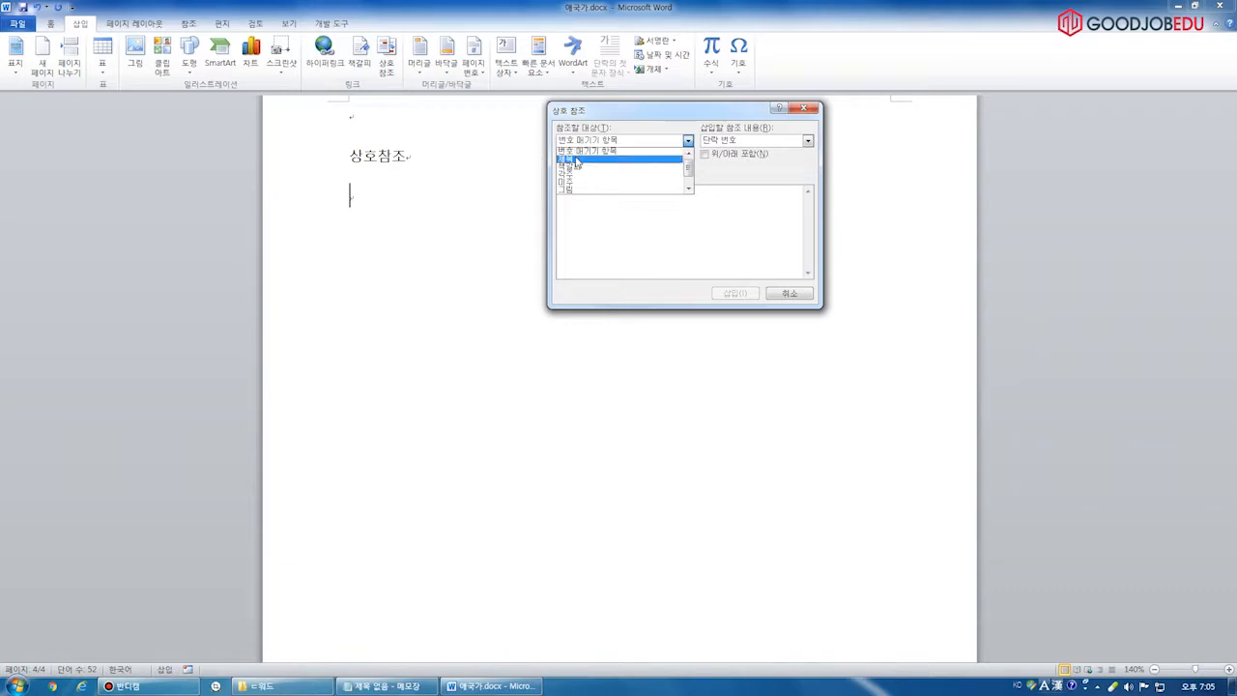
pyautogui.click(576, 159)
pyautogui.click(587, 143)
pyautogui.click(583, 167)
pyautogui.click(595, 143)
pyautogui.click(586, 179)
pyautogui.click(595, 142)
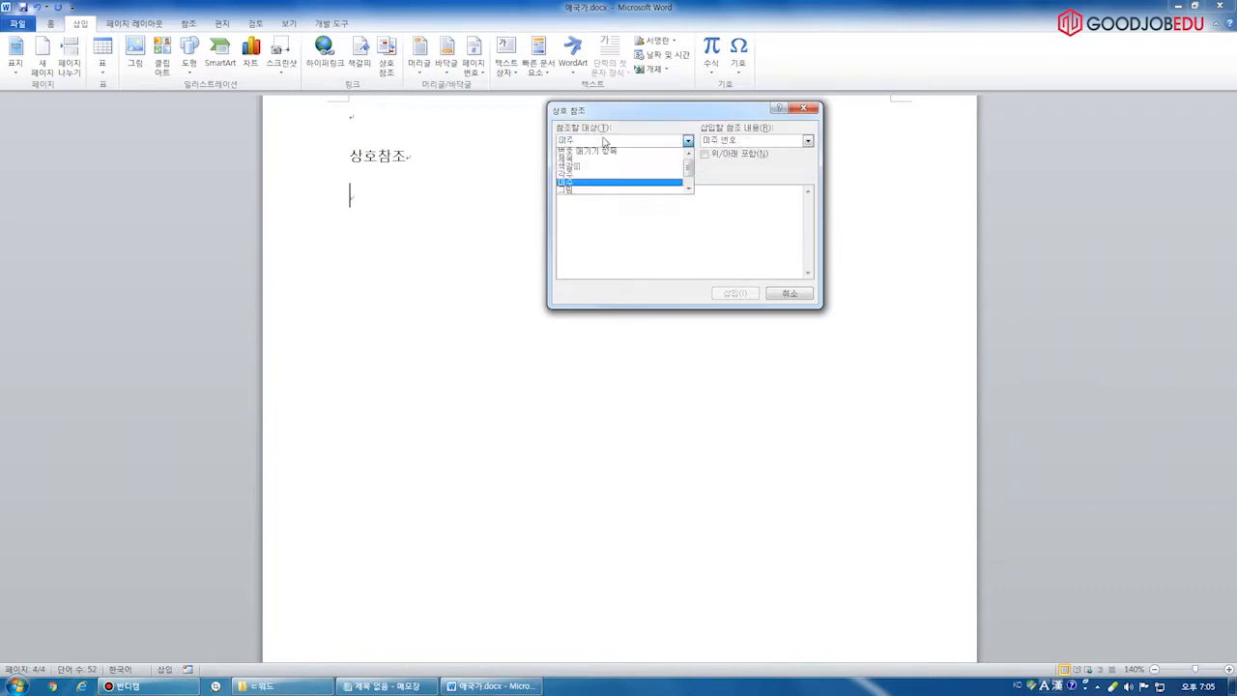
pyautogui.click(577, 190)
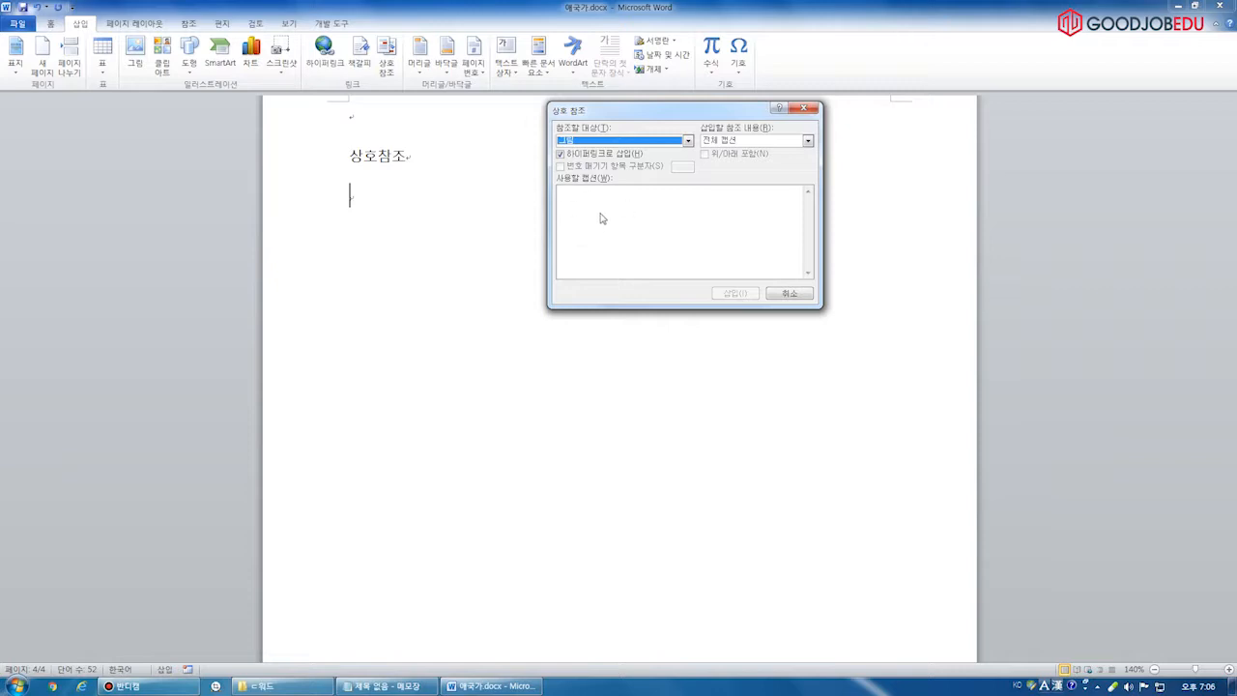
# Recheck the 제목 and 책갈피 types, find no headings listed, and cancel with 취소
pyautogui.click(614, 142)
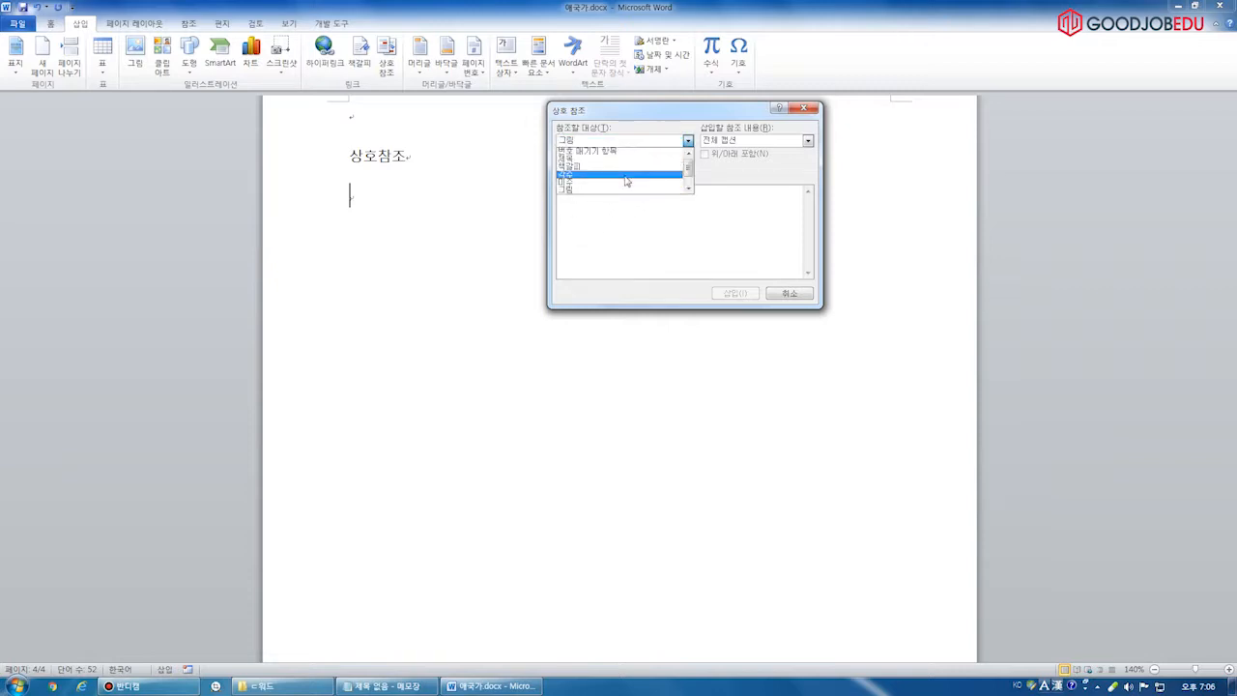
pyautogui.click(590, 159)
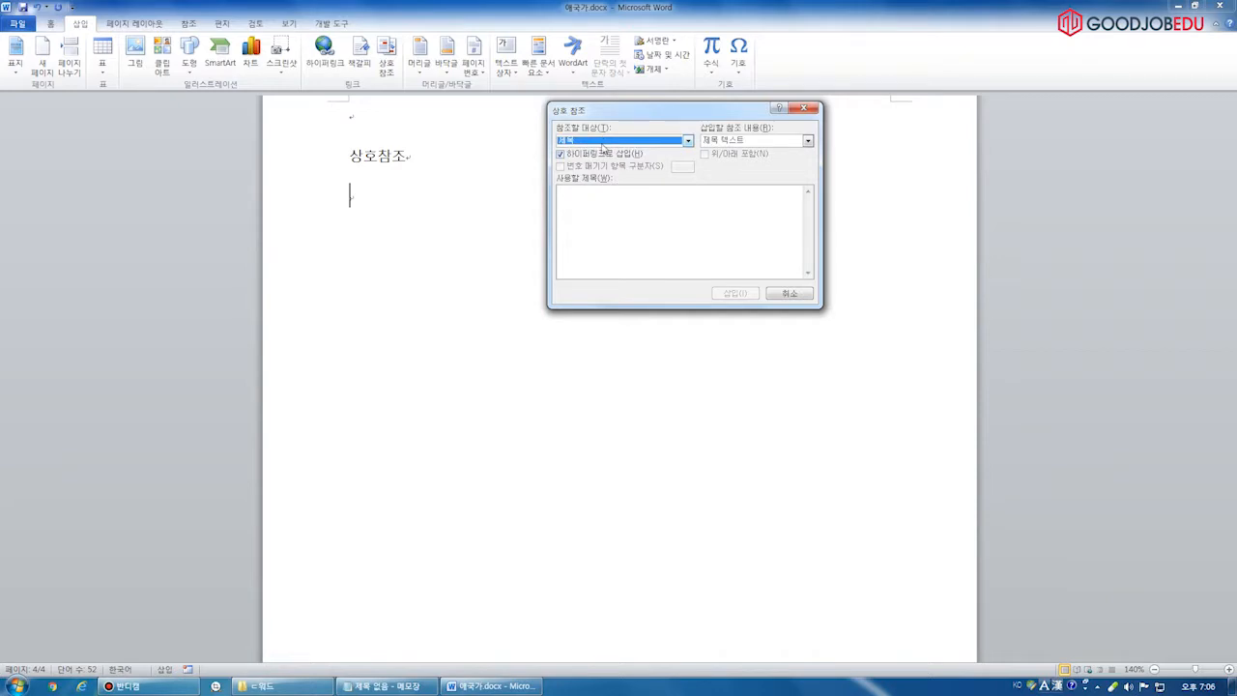
pyautogui.click(606, 142)
pyautogui.click(605, 171)
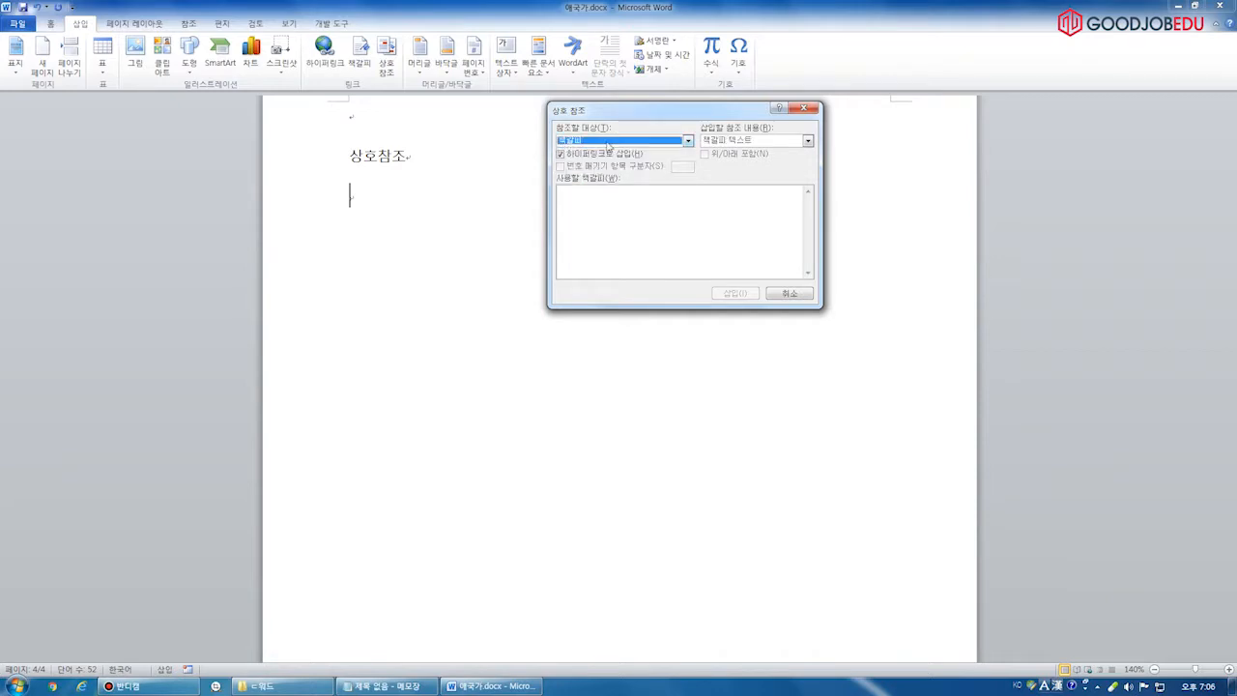
pyautogui.click(788, 292)
pyautogui.scroll(10, 483, 300)
pyautogui.scroll(-3, 473, 275)
pyautogui.scroll(3, 469, 271)
pyautogui.scroll(-3, 464, 266)
pyautogui.scroll(2, 455, 252)
pyautogui.scroll(15, 450, 251)
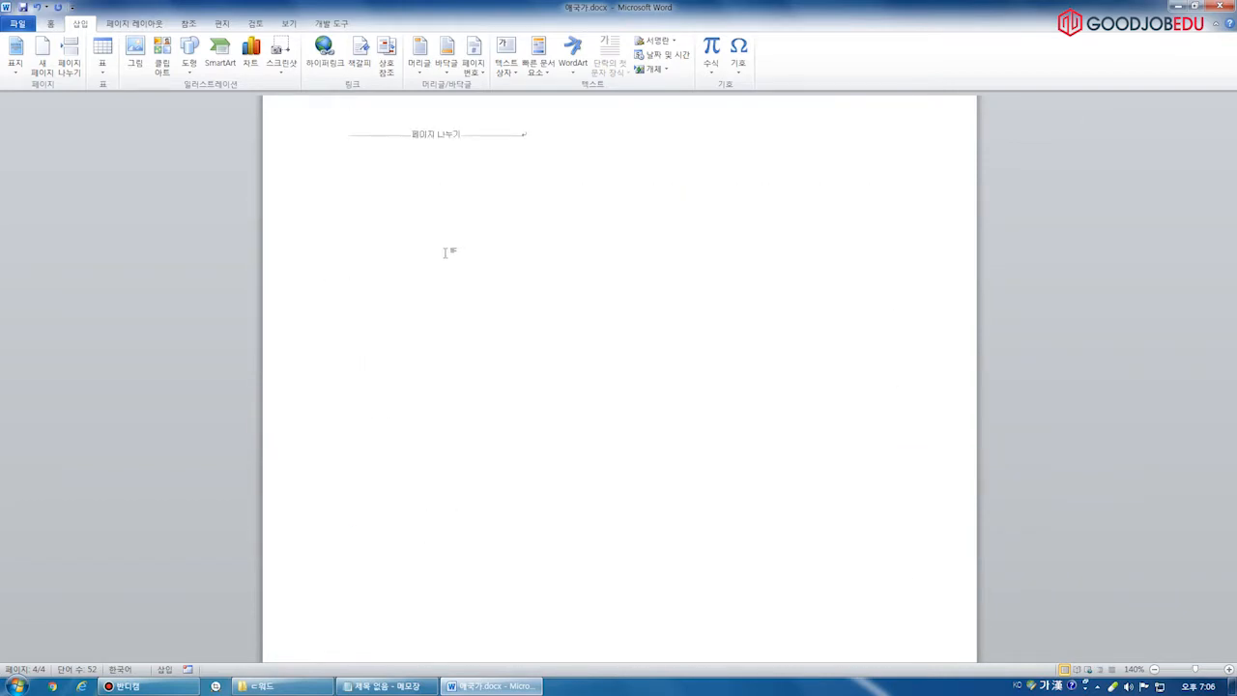
# Ctrl-select the 애국가 1절, 2절 and 3절 title lines across the pages
pyautogui.click(315, 232)
pyautogui.scroll(-12, 378, 303)
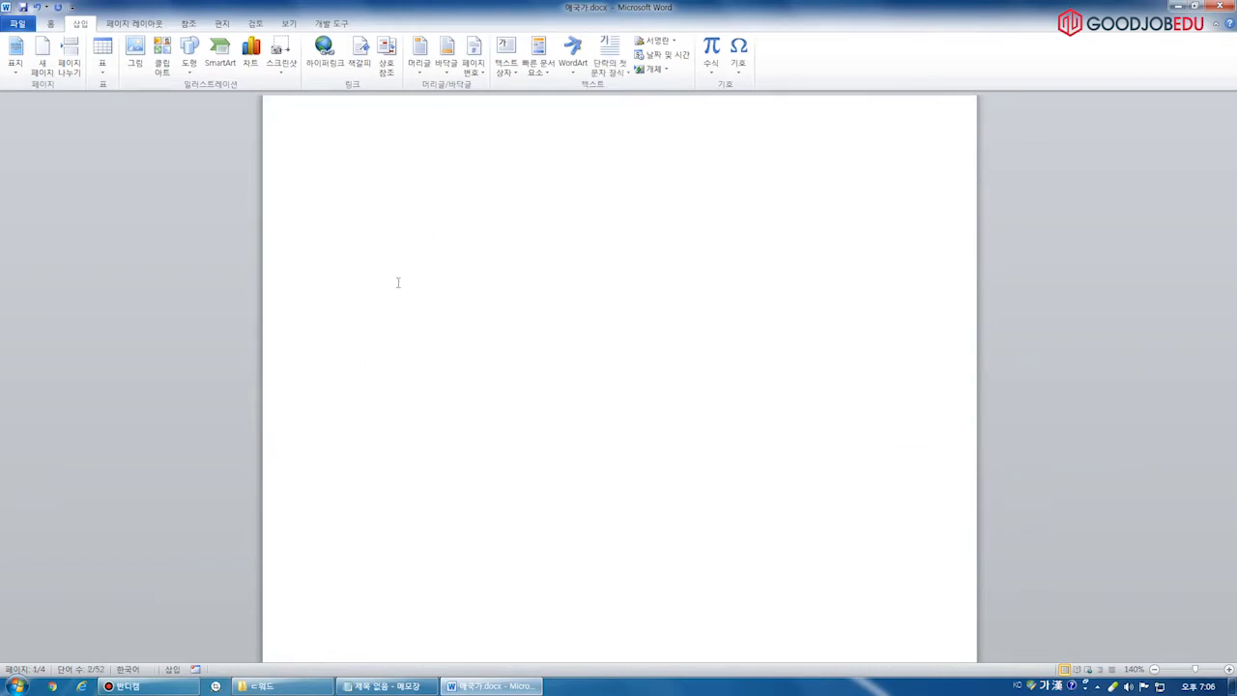
pyautogui.keyDown('ctrl'); pyautogui.click(323, 239); pyautogui.keyUp('ctrl')
pyautogui.scroll(-2, 477, 348)
pyautogui.scroll(-8, 476, 347)
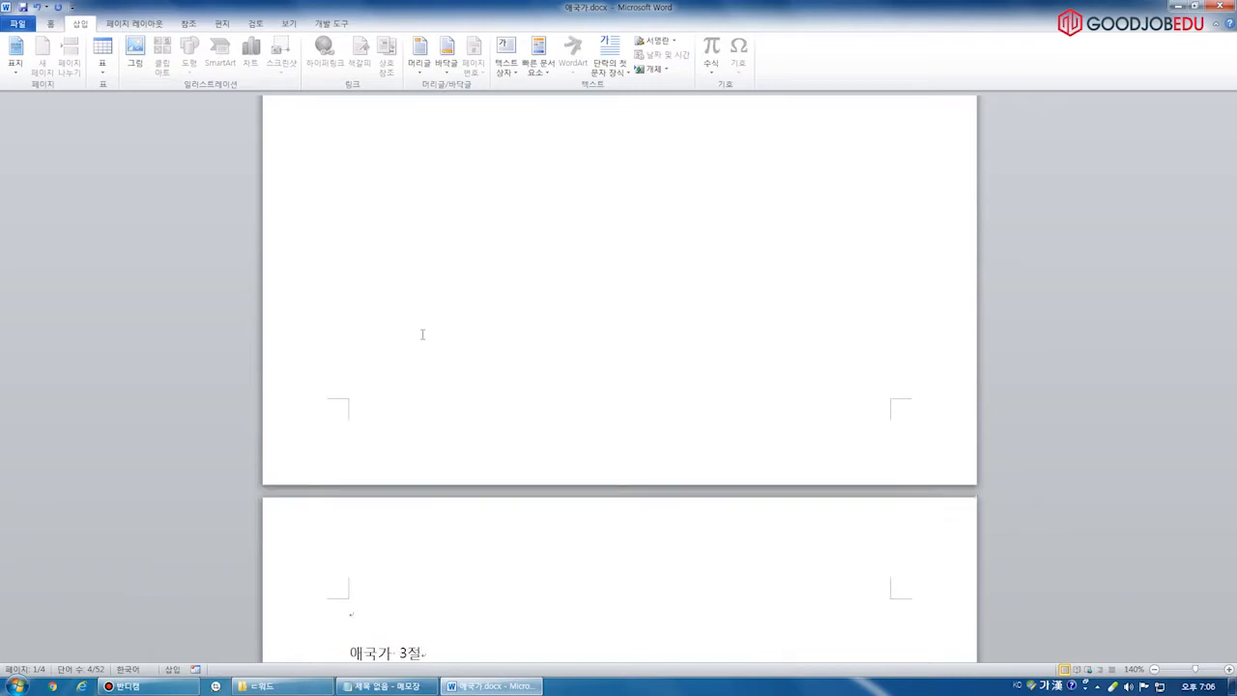
pyautogui.keyDown('ctrl'); pyautogui.click(328, 230); pyautogui.keyUp('ctrl')
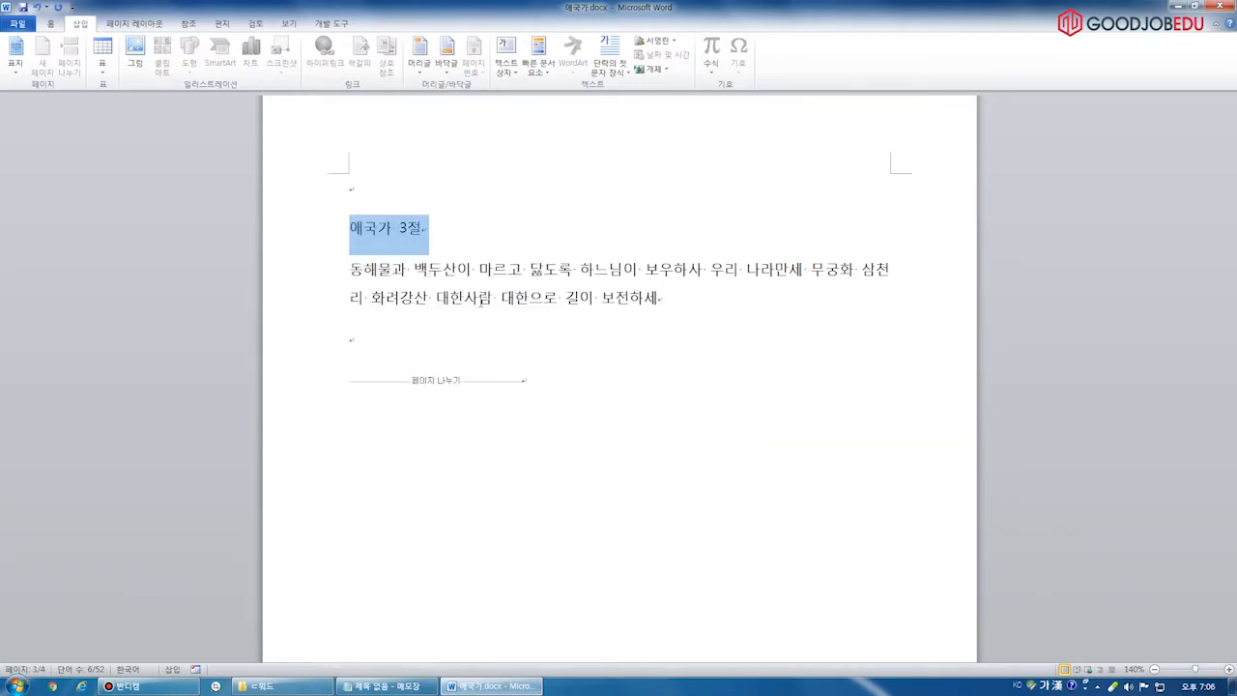
pyautogui.scroll(10, 479, 302)
pyautogui.scroll(10, 482, 310)
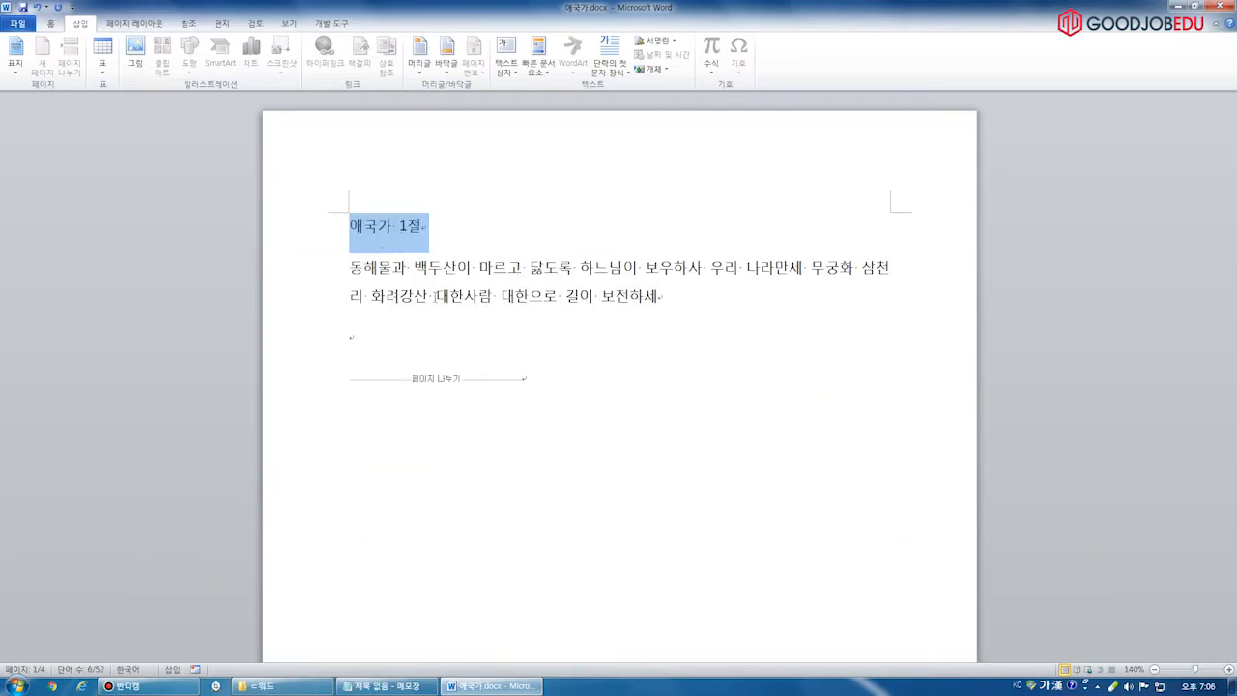
pyautogui.scroll(-10, 402, 227)
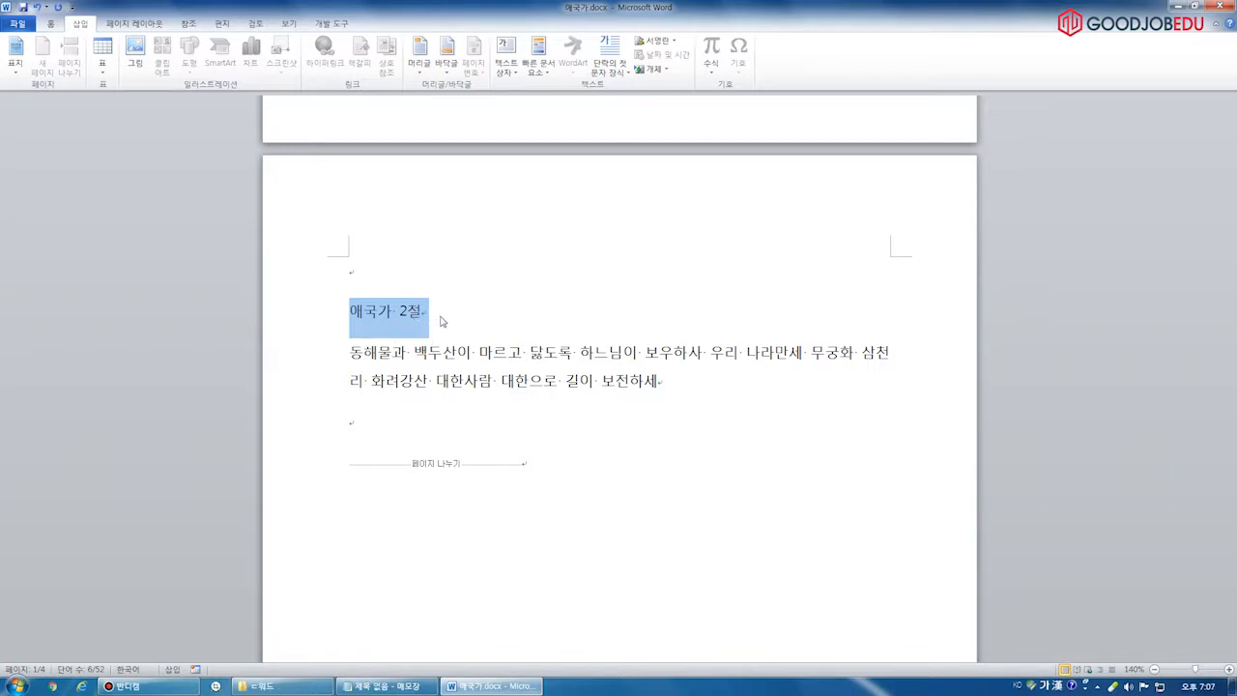
# Apply the 제목 1 style from the Home tab's Styles gallery to the selected titles
pyautogui.click(53, 23)
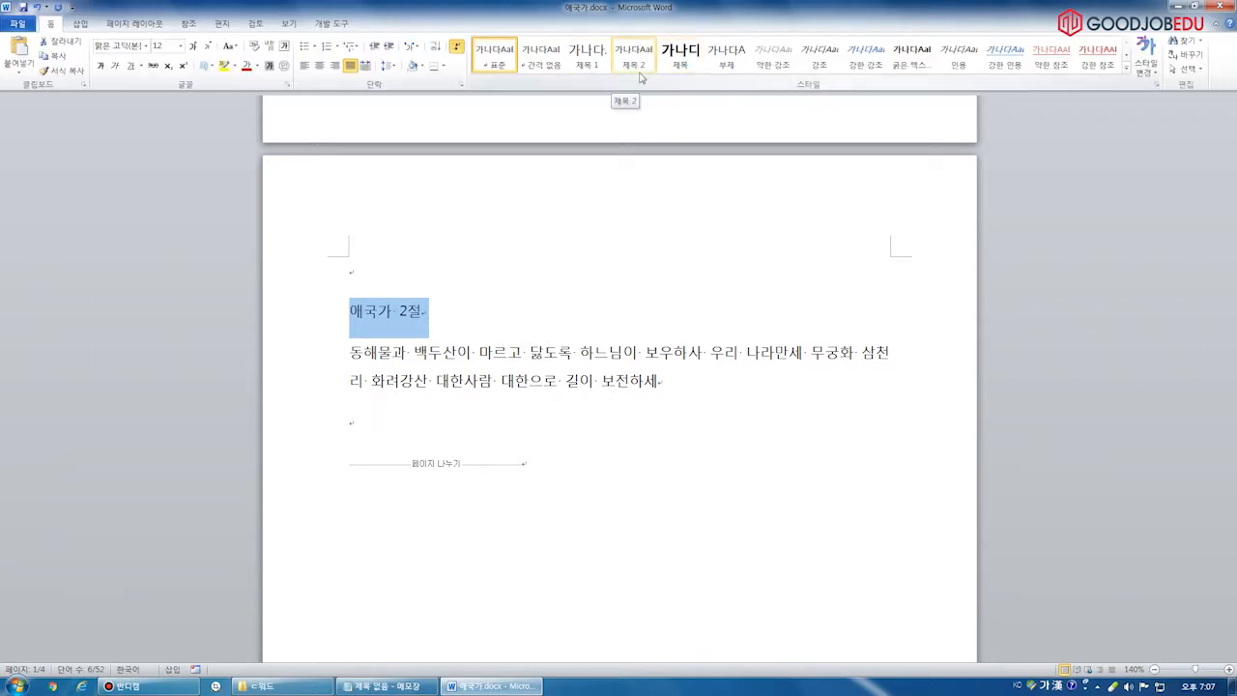
pyautogui.moveTo(627, 100)
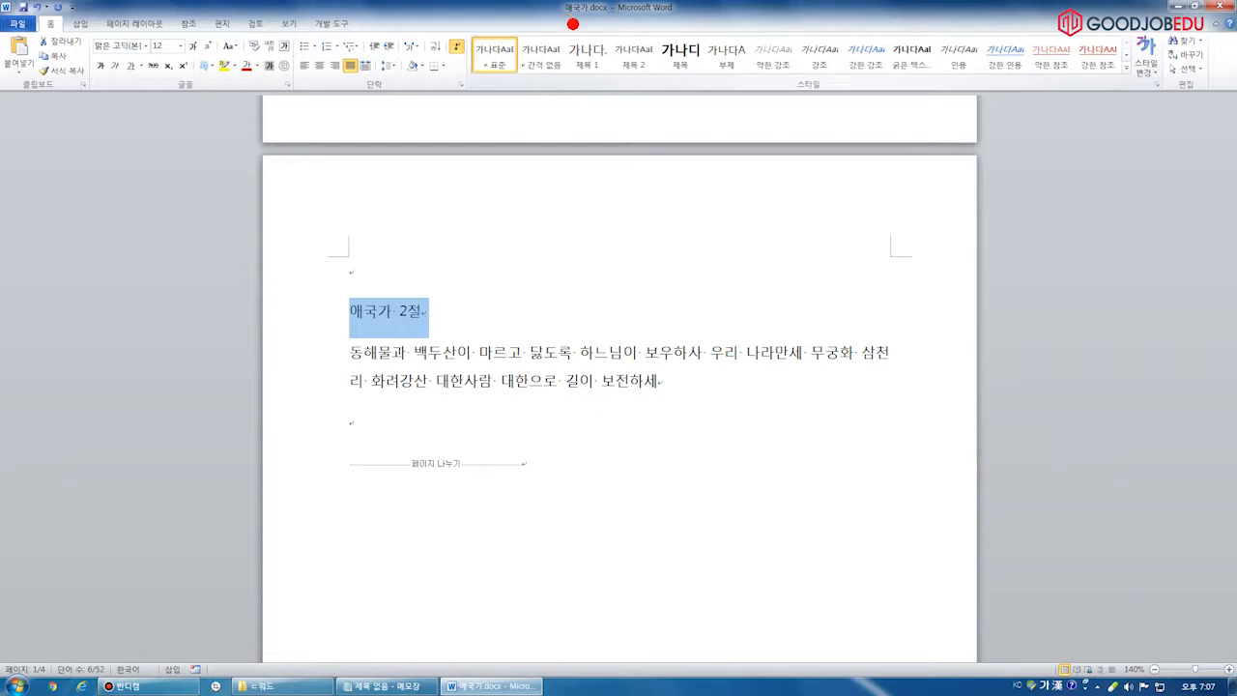
pyautogui.moveTo(567, 14)
pyautogui.mouseDown()
pyautogui.moveTo(580, 31)
pyautogui.moveTo(667, 6)
pyautogui.moveTo(692, 29)
pyautogui.moveTo(723, 6)
pyautogui.moveTo(759, 6)
pyautogui.mouseUp()
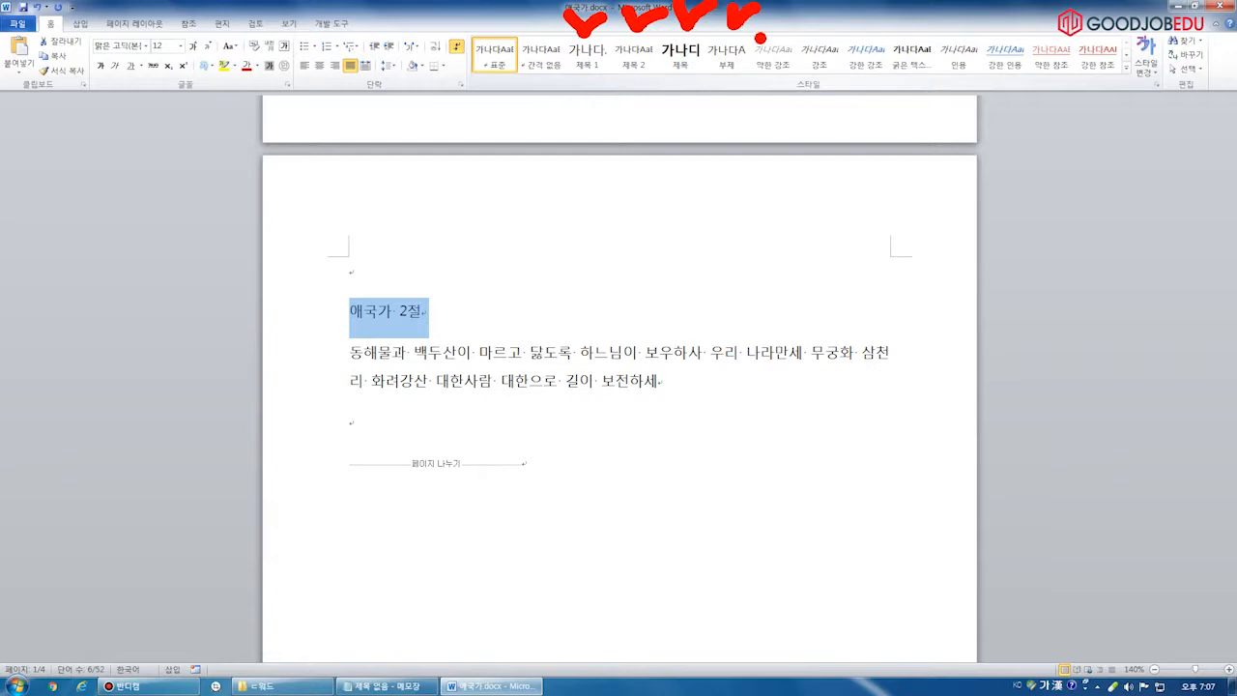
pyautogui.press('Escape')
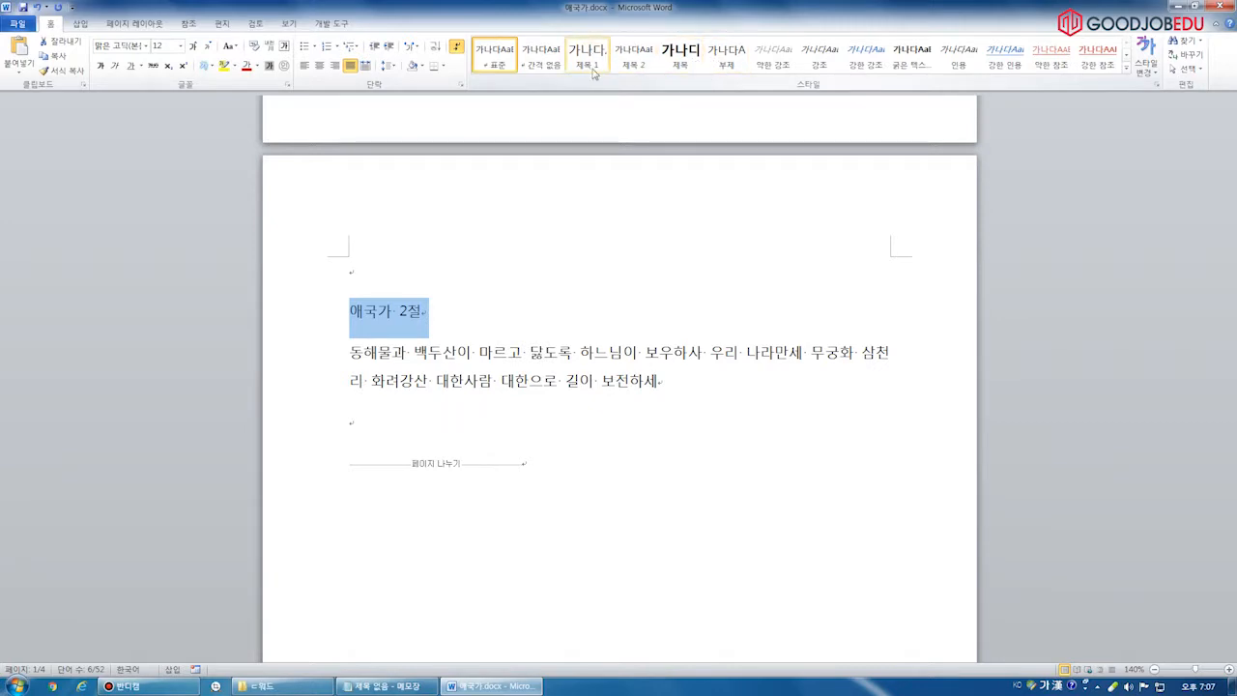
pyautogui.scroll(10, 437, 328)
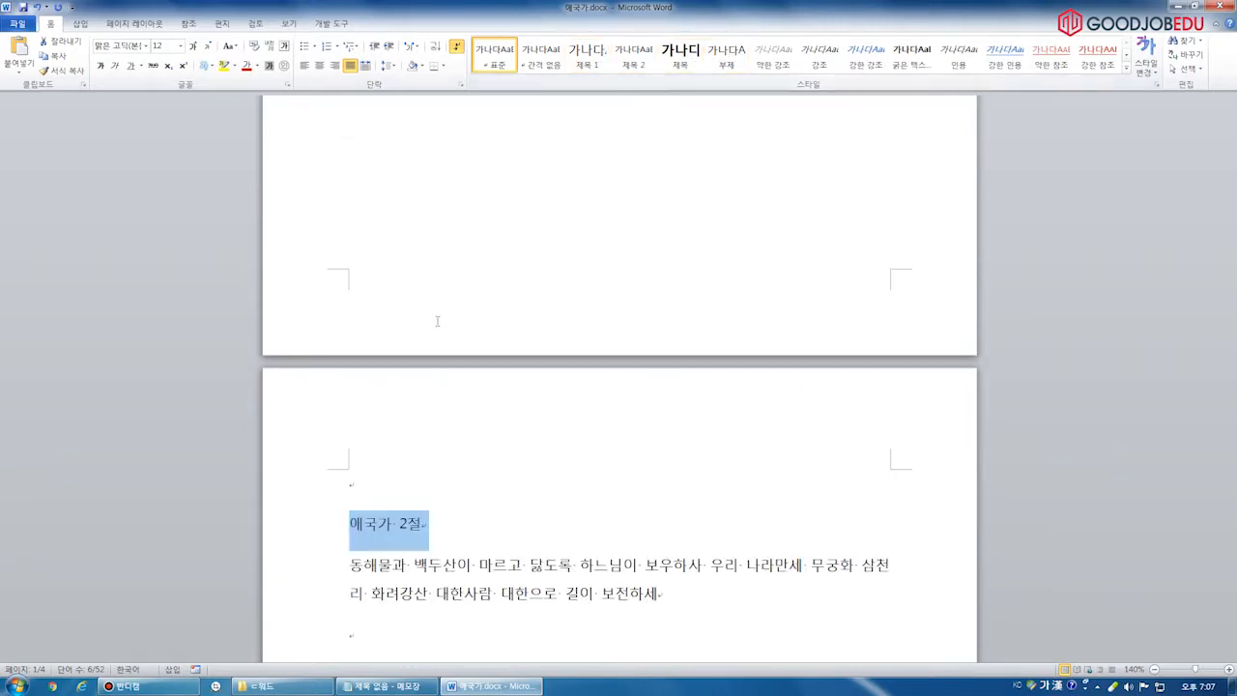
pyautogui.scroll(-10, 552, 392)
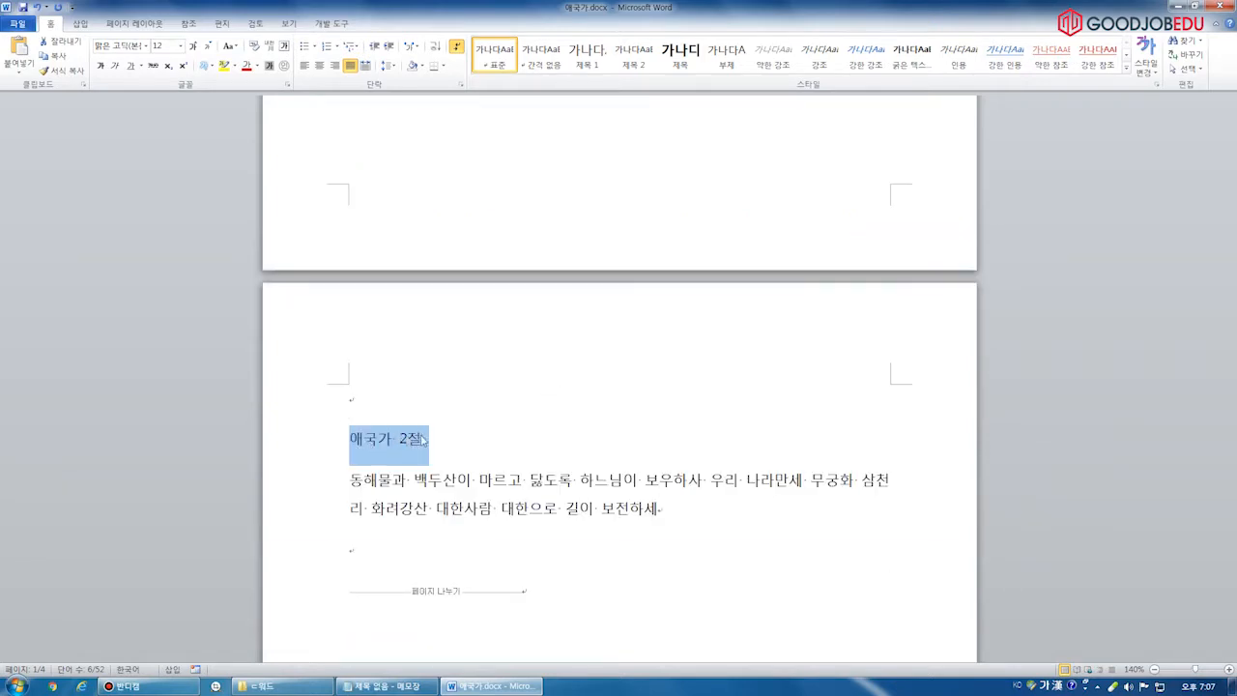
pyautogui.scroll(-8, 422, 430)
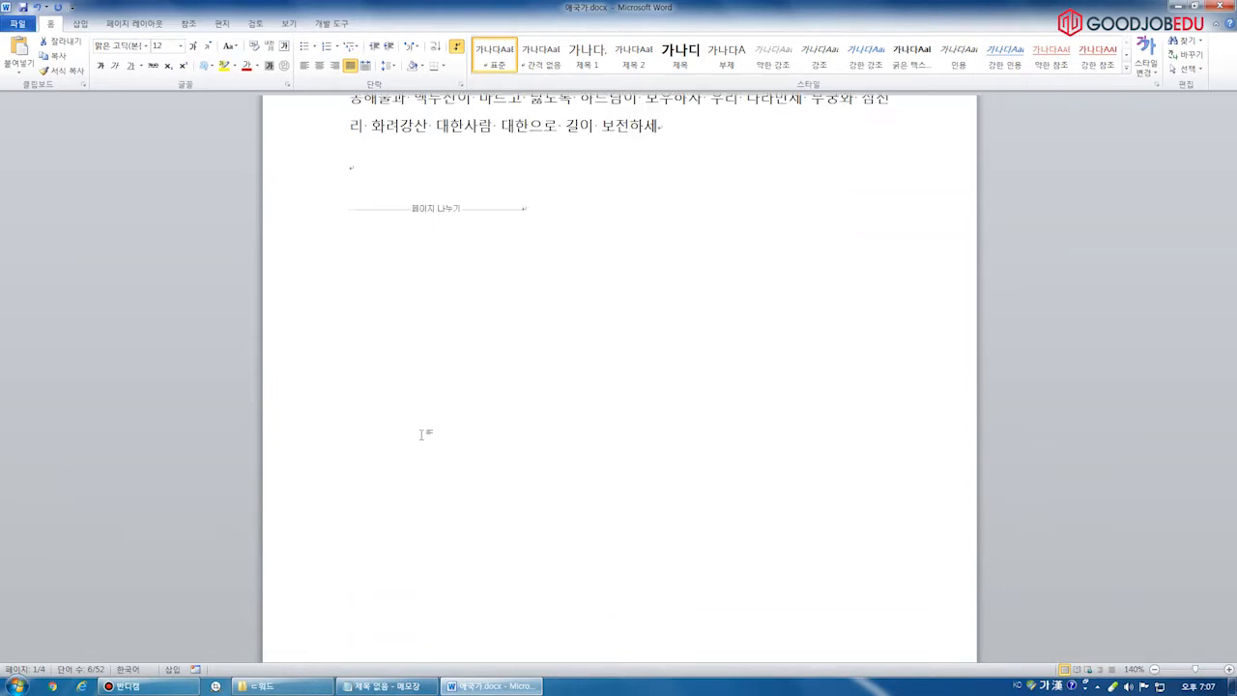
pyautogui.click(587, 53)
pyautogui.scroll(-5, 422, 414)
pyautogui.scroll(6, 421, 415)
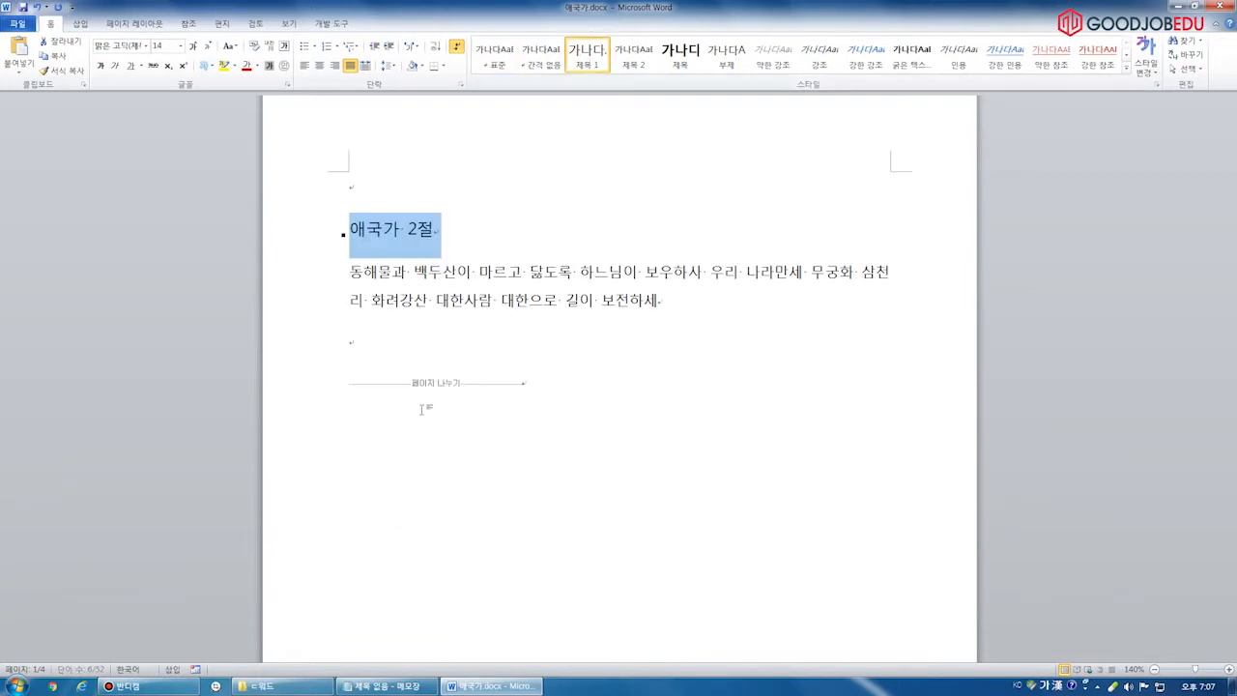
pyautogui.click(438, 404)
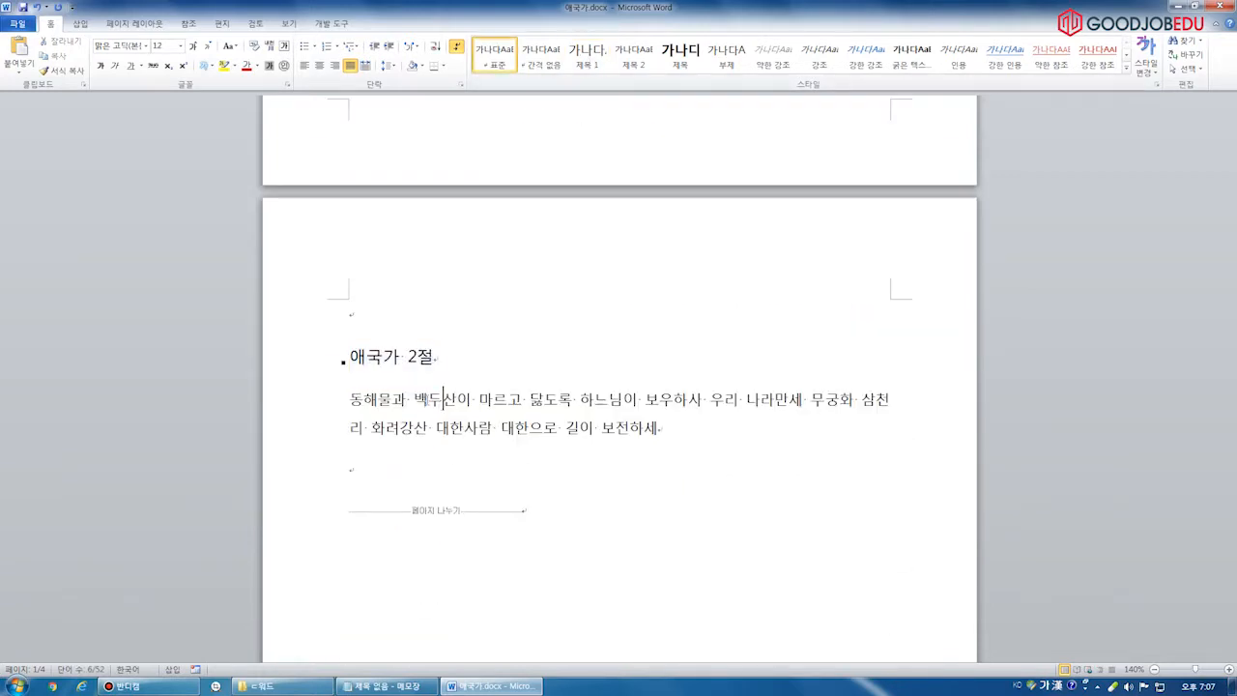
pyautogui.scroll(-8, 450, 437)
pyautogui.scroll(-8, 456, 437)
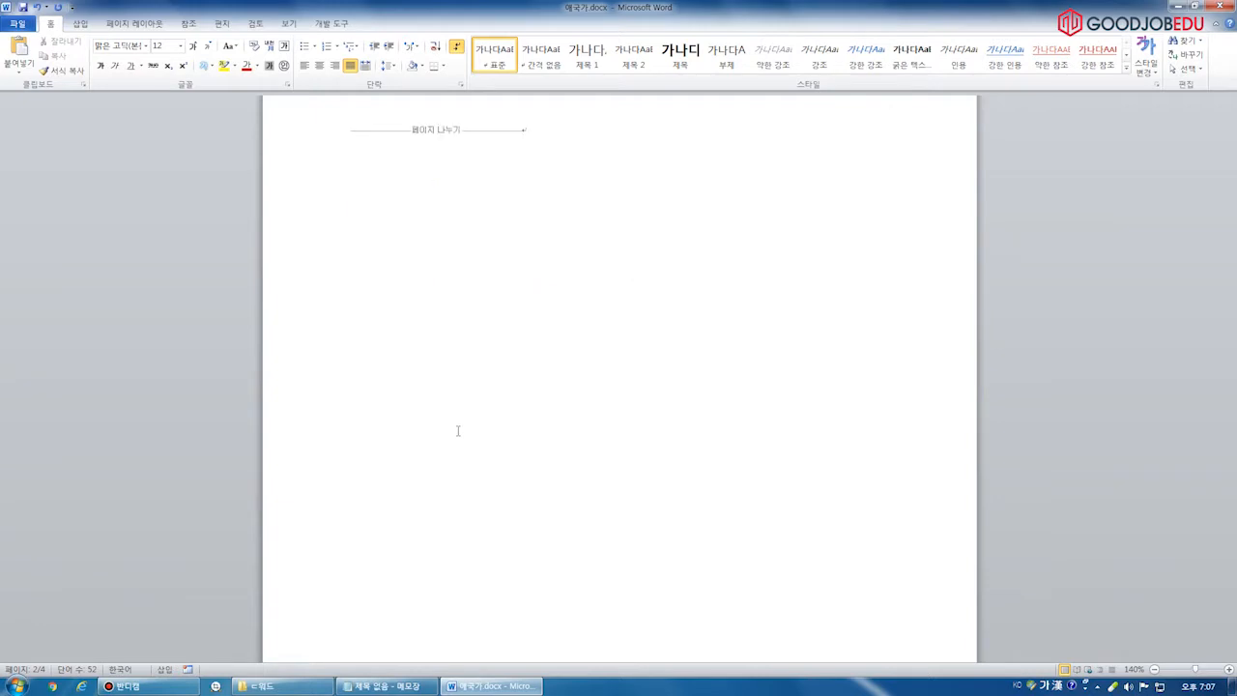
# Below 상호참조, insert a 제목-type cross-reference to the 애국가 3절 heading and close the dialog
pyautogui.click(360, 300)
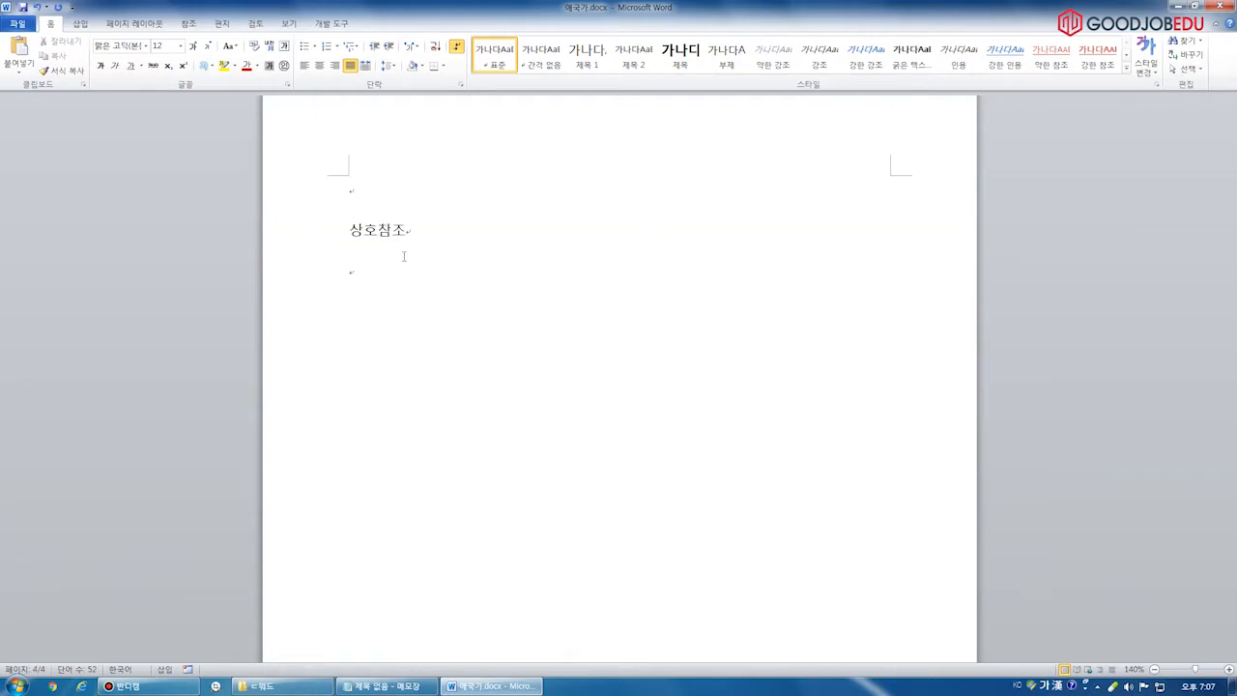
pyautogui.click(83, 23)
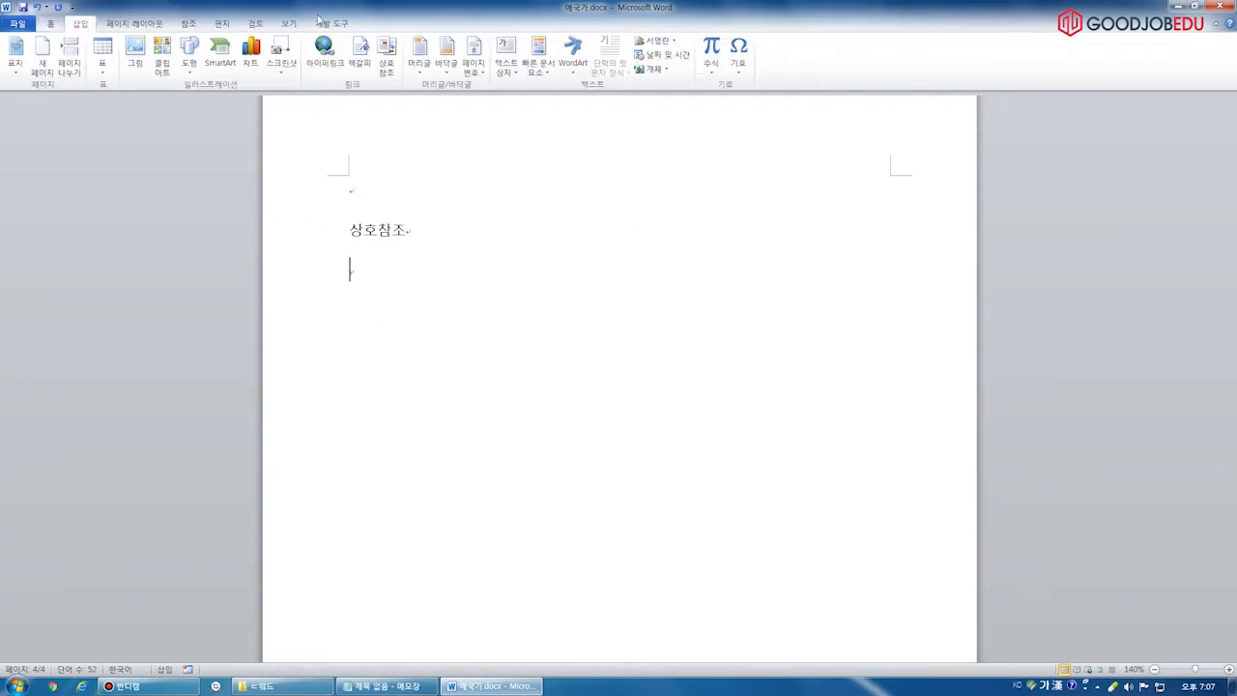
pyautogui.click(387, 58)
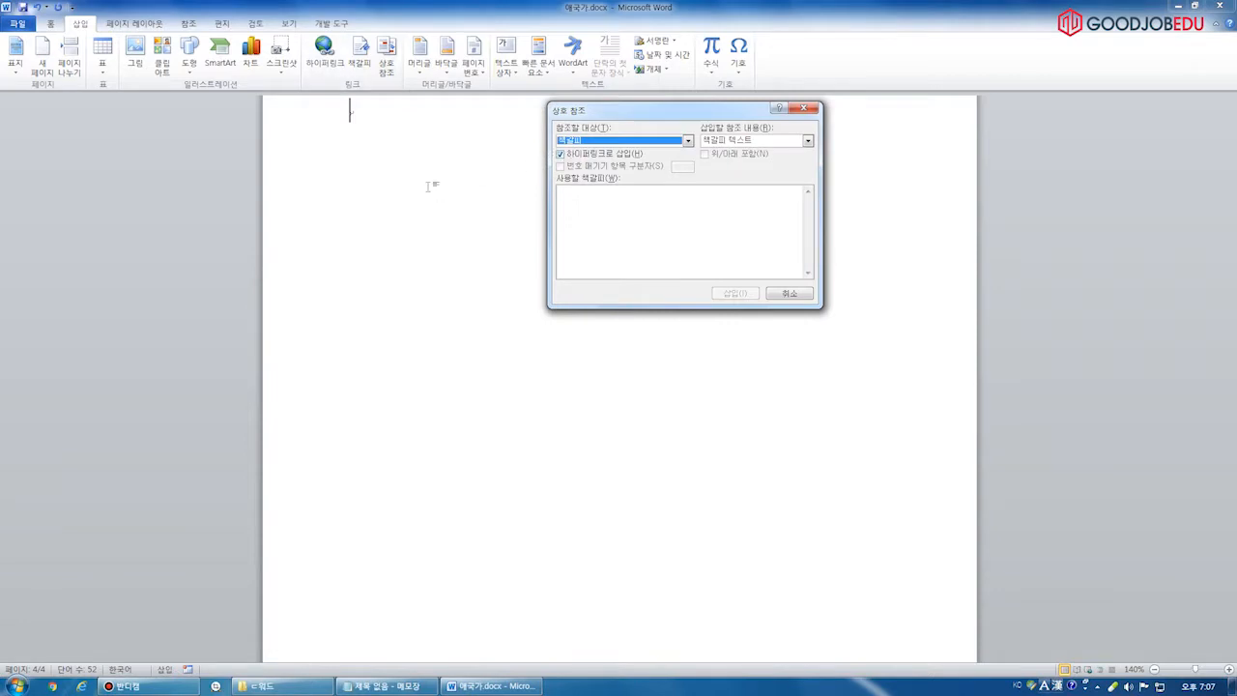
pyautogui.click(604, 141)
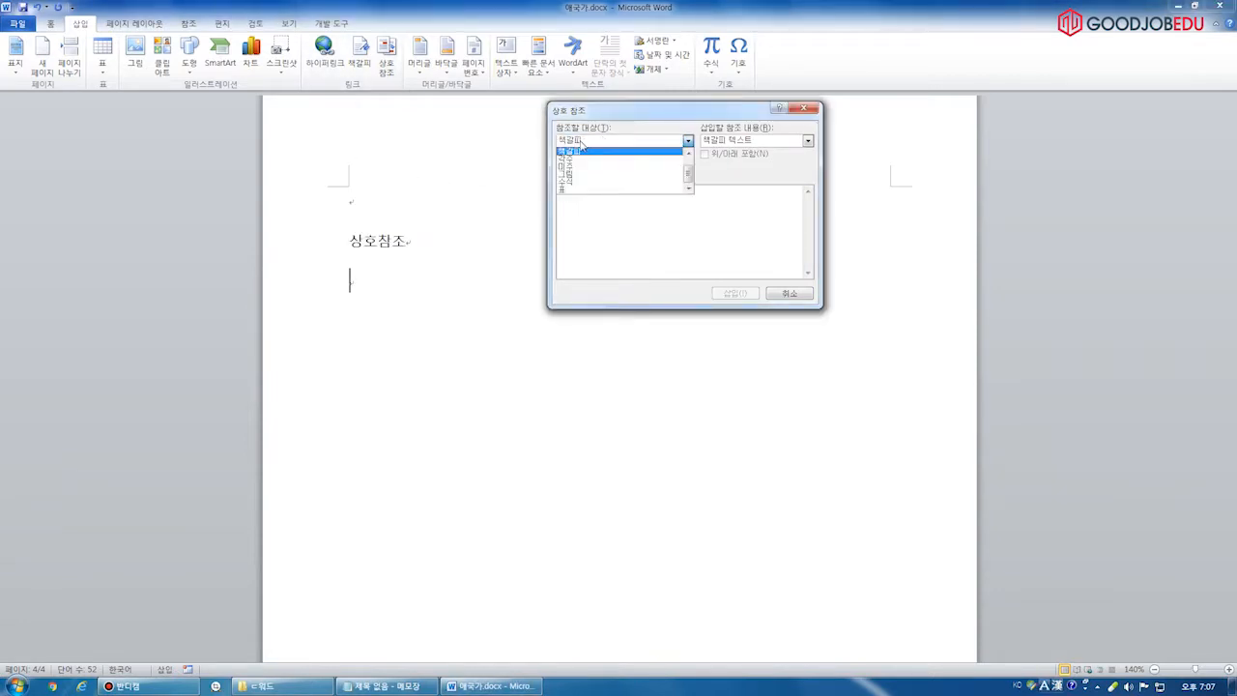
pyautogui.scroll(1, 579, 169)
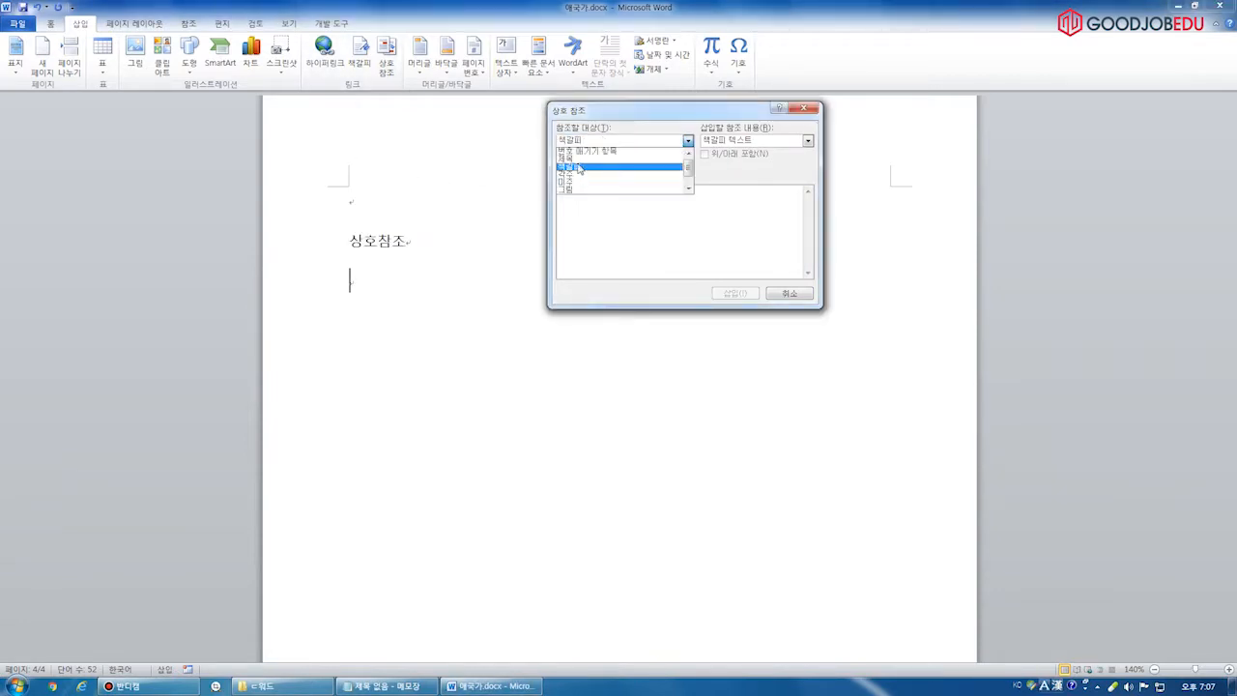
pyautogui.click(606, 159)
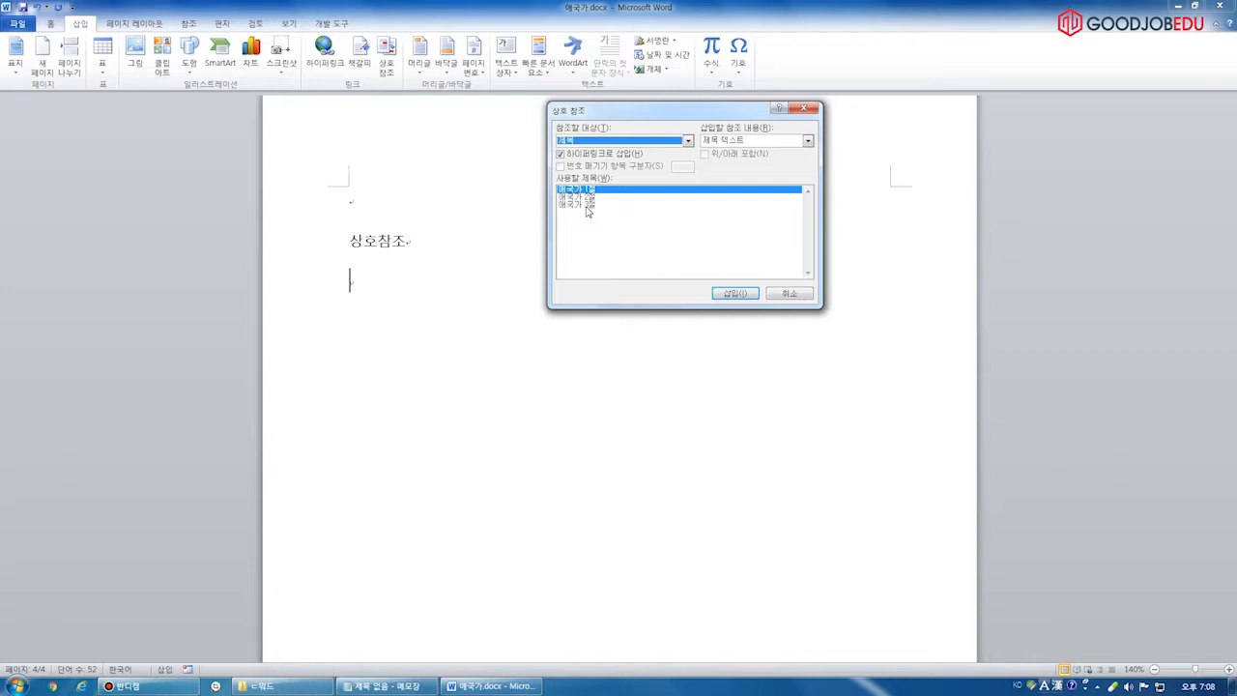
pyautogui.click(585, 206)
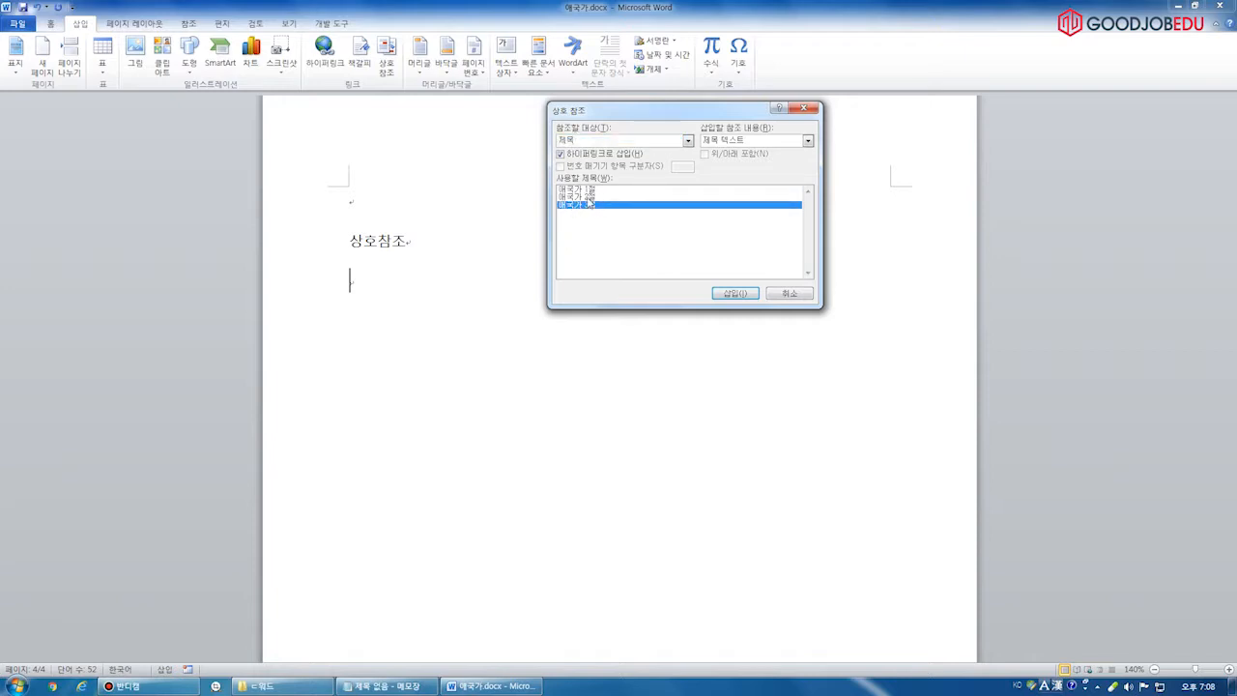
pyautogui.click(735, 293)
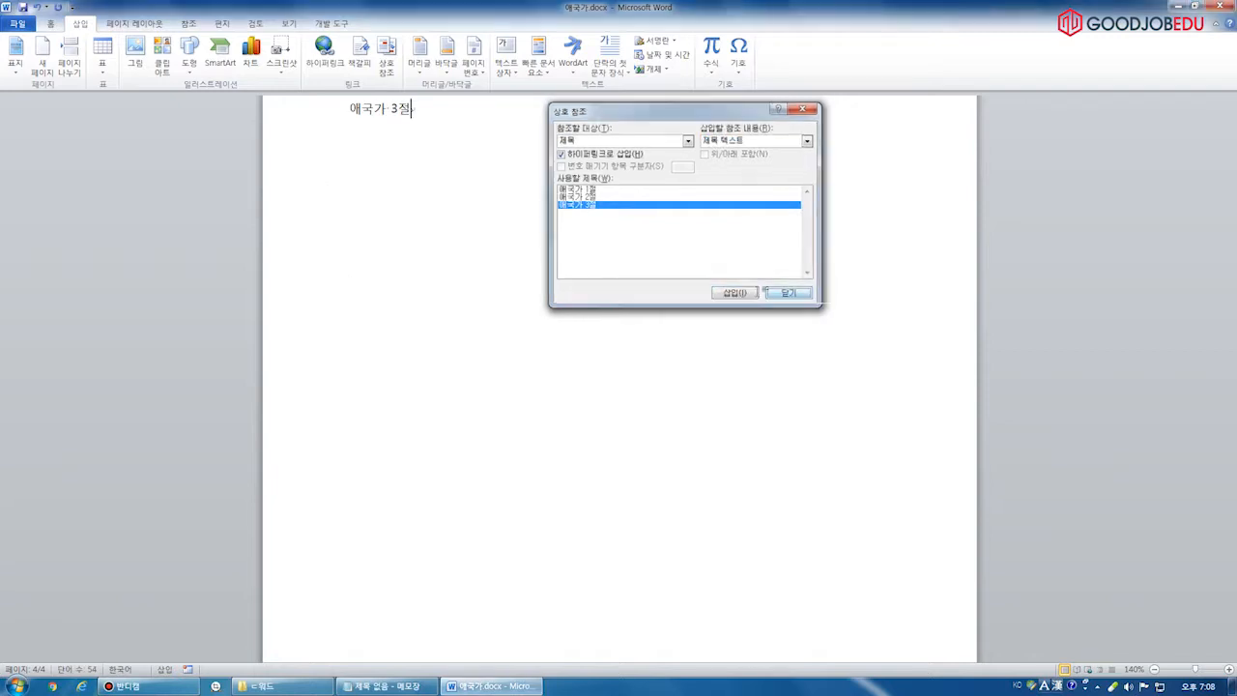
pyautogui.click(783, 292)
pyautogui.click(401, 283)
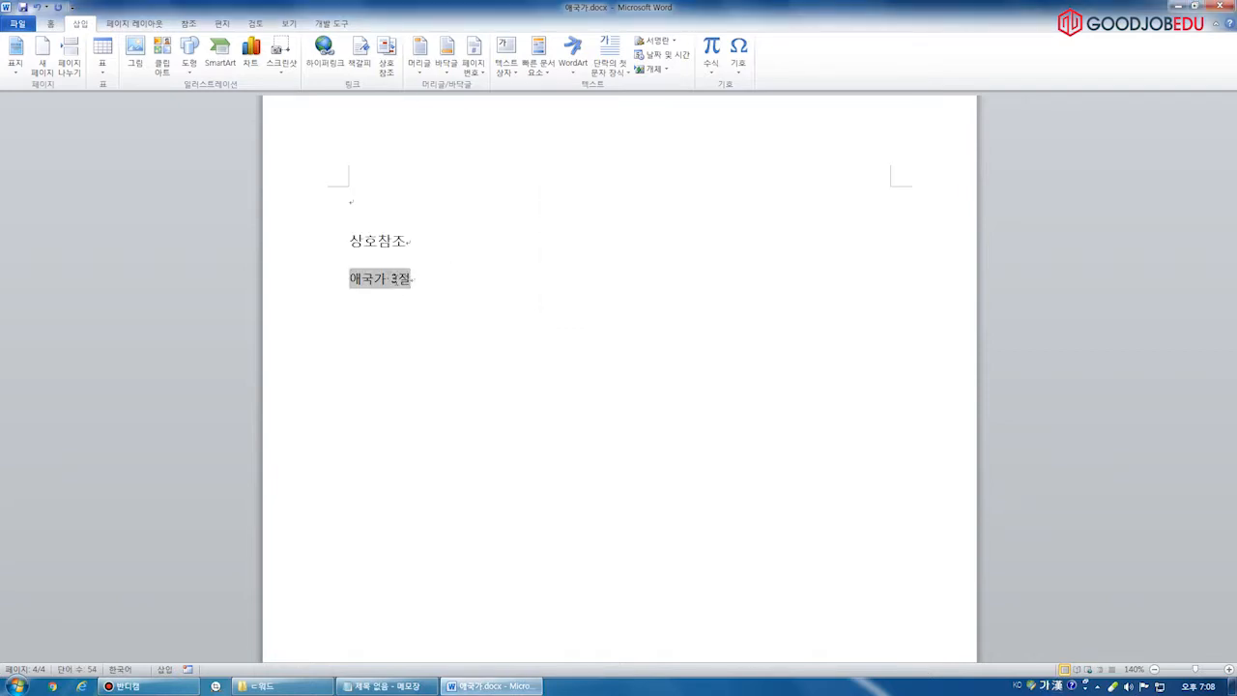
pyautogui.click(449, 270)
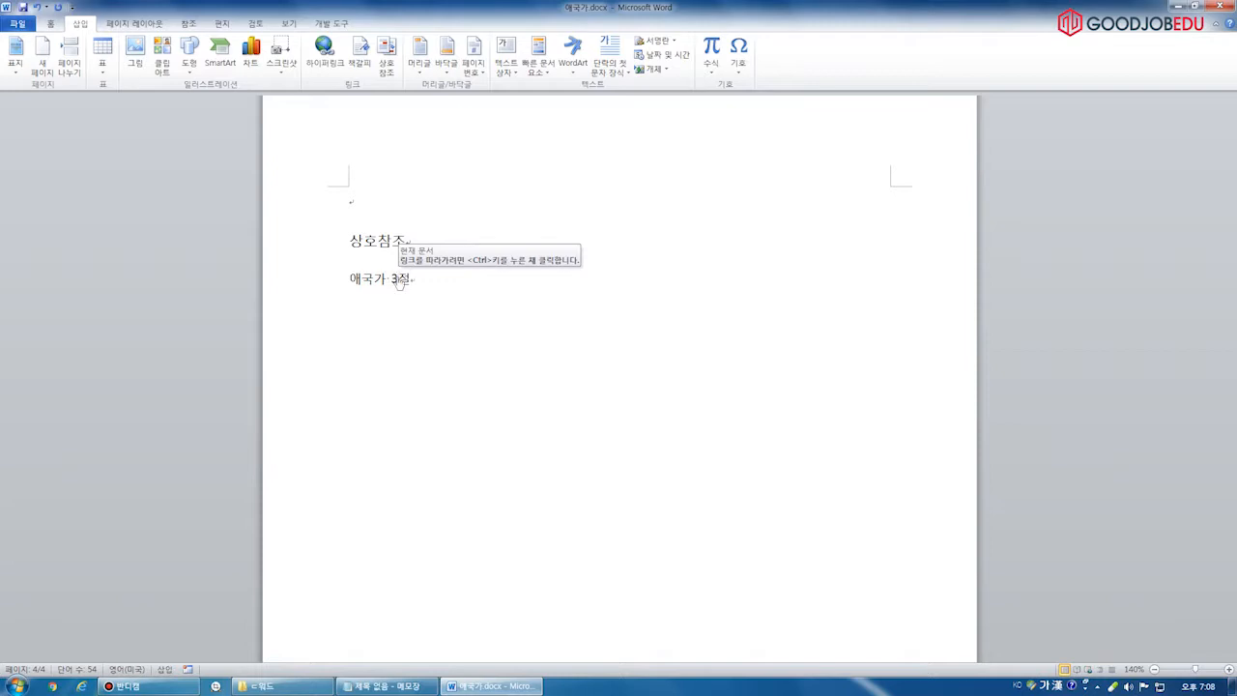
pyautogui.keyDown('ctrl'); pyautogui.click(399, 280); pyautogui.keyUp('ctrl')
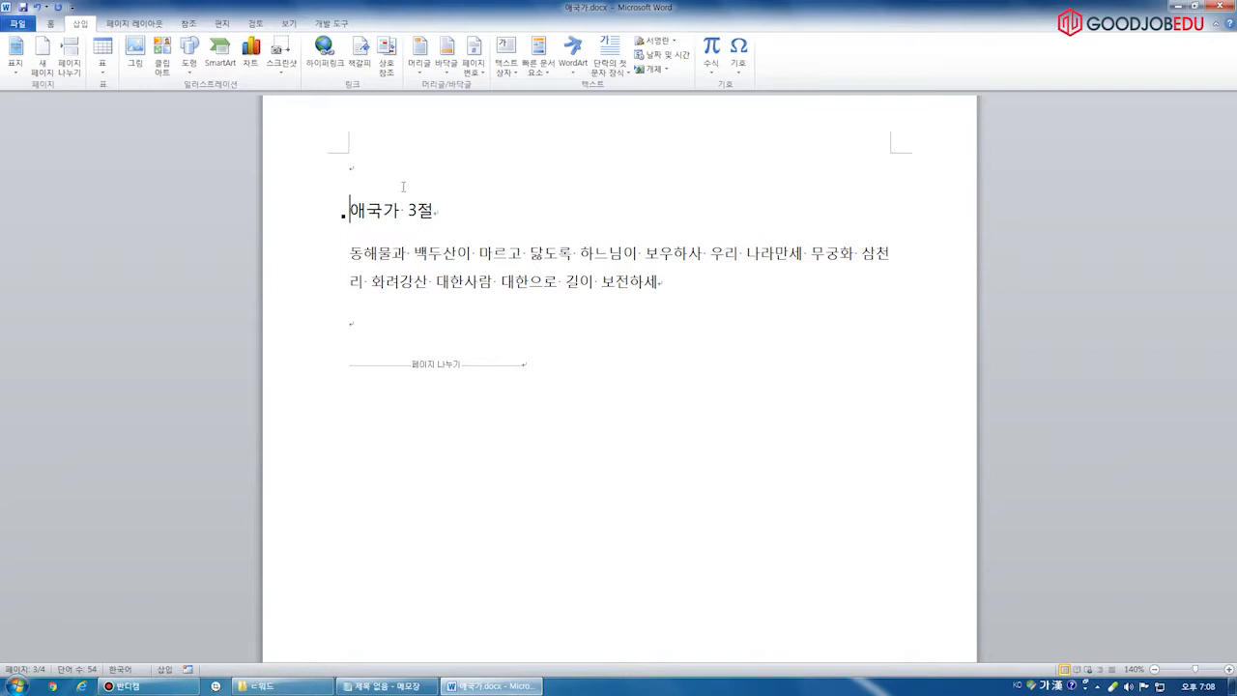
pyautogui.scroll(-10, 429, 344)
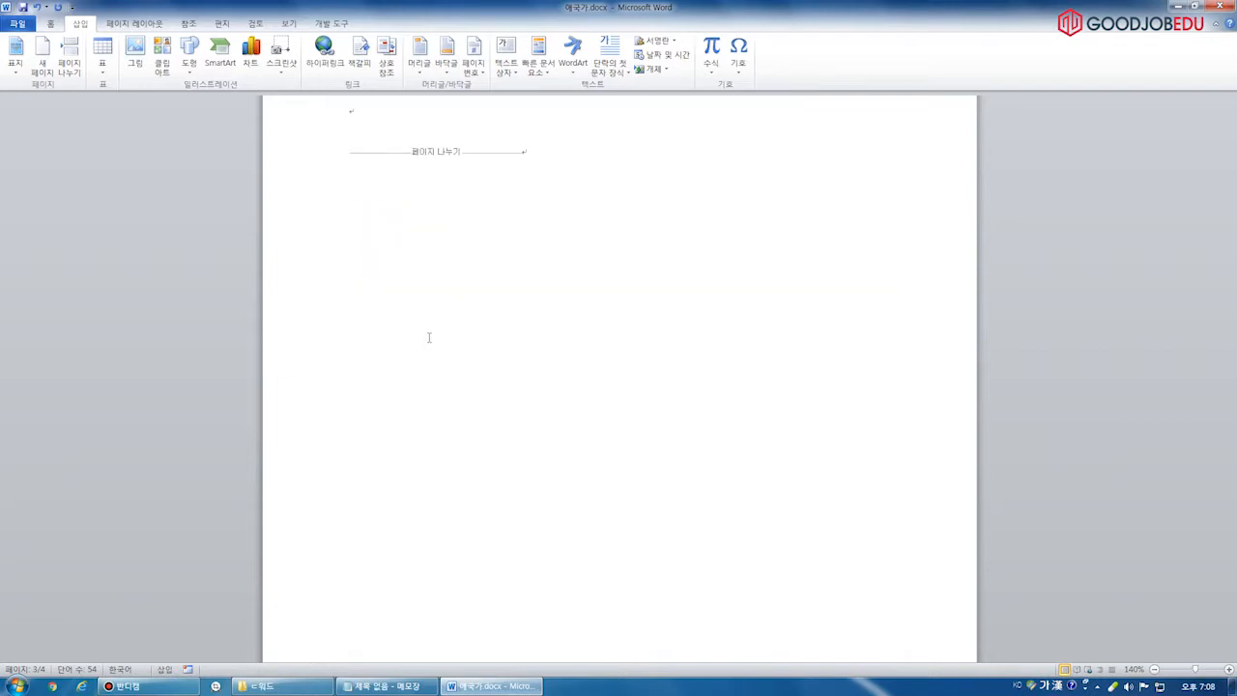
pyautogui.scroll(15, 454, 339)
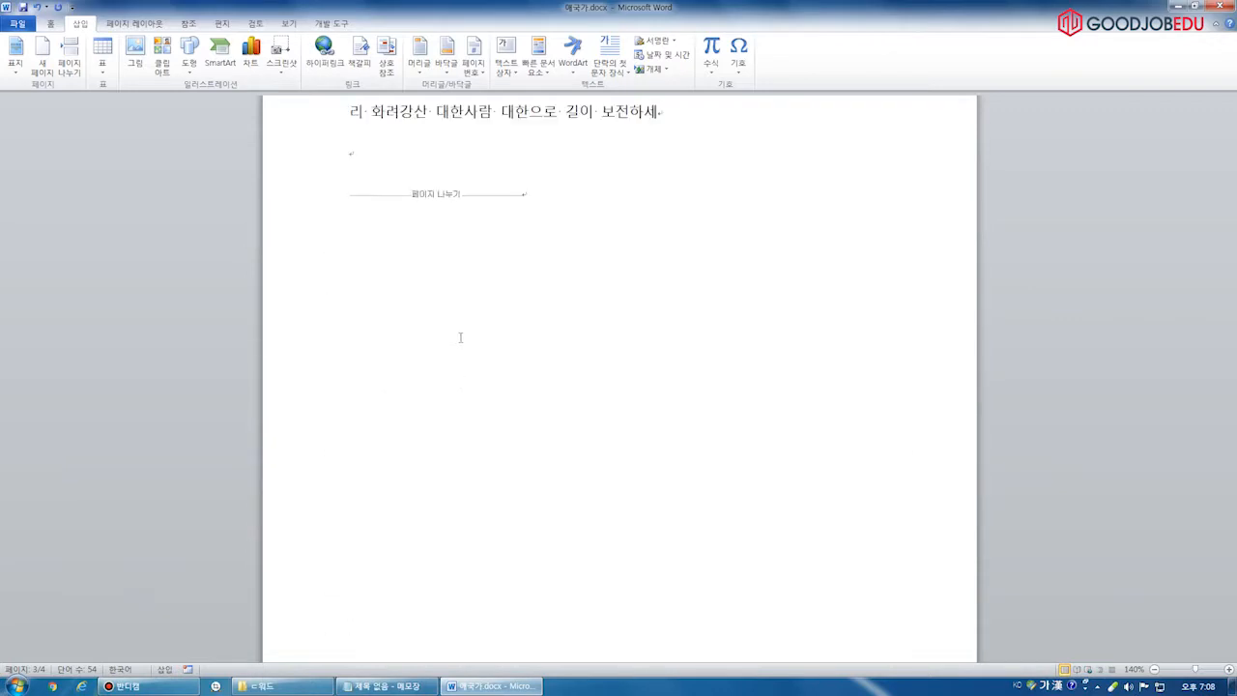
pyautogui.scroll(3, 460, 337)
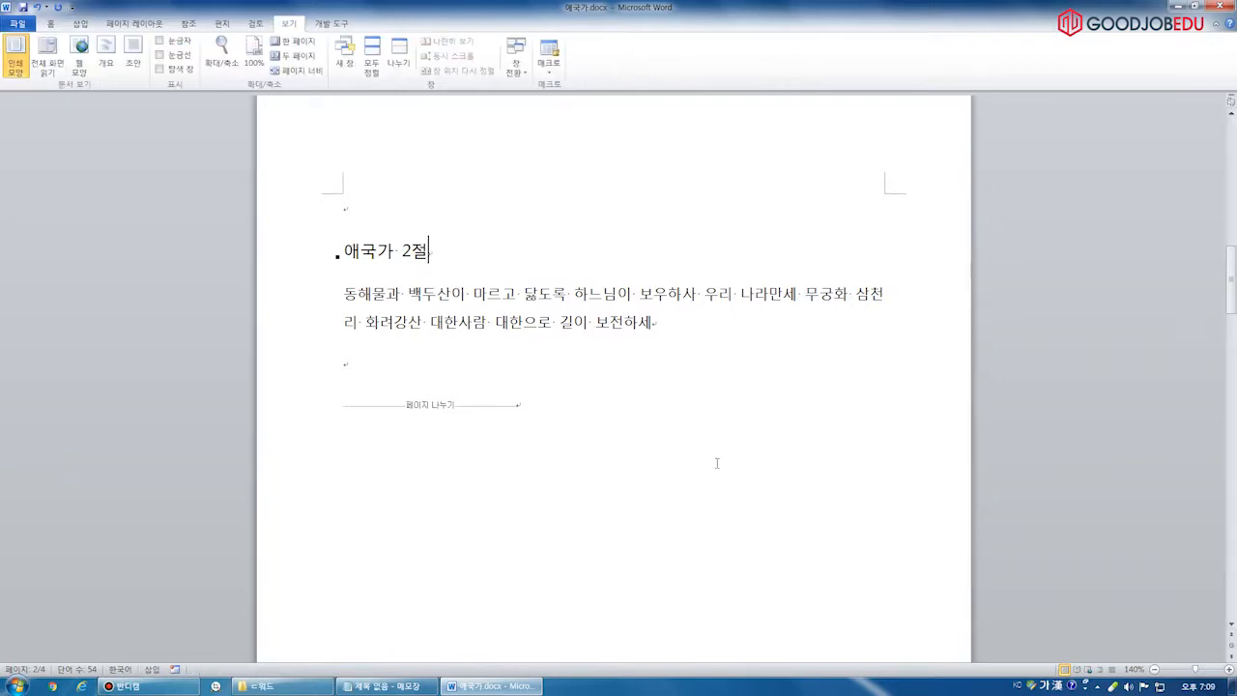
pyautogui.click(502, 295)
pyautogui.scroll(-4, 544, 442)
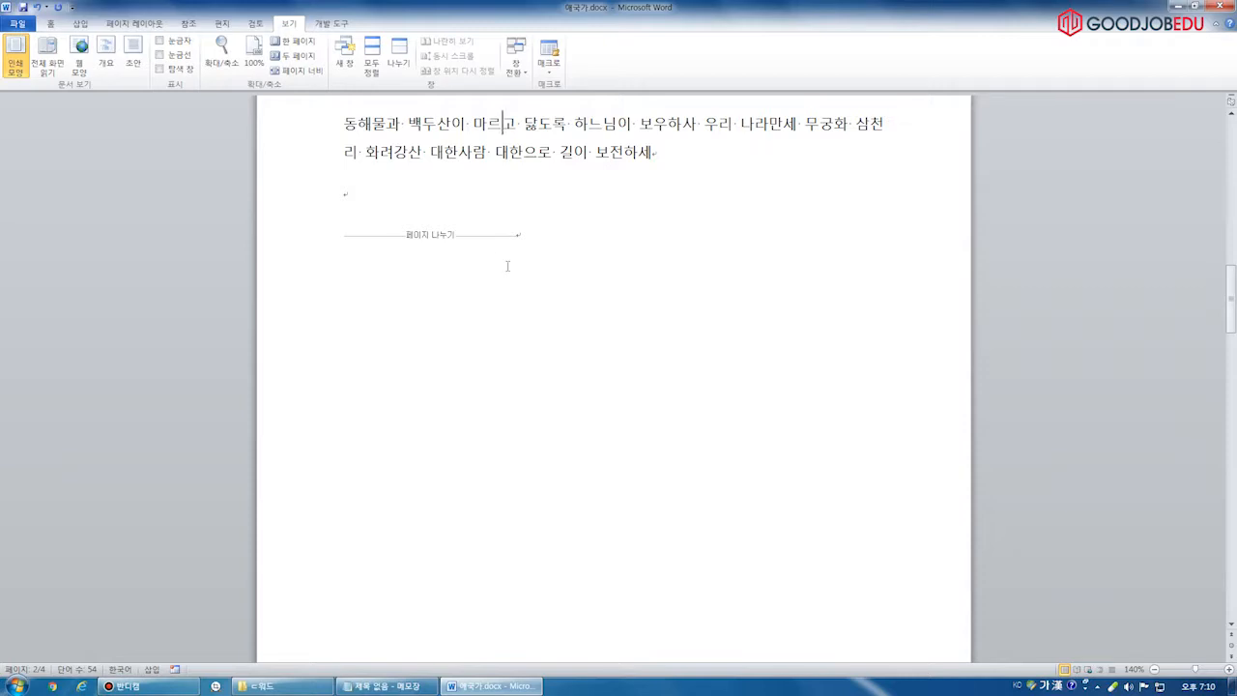
# Close 애국가.docx in Word and the Notepad notes, both without saving
pyautogui.click(606, 155)
pyautogui.hotkey('ctrl', 'w')
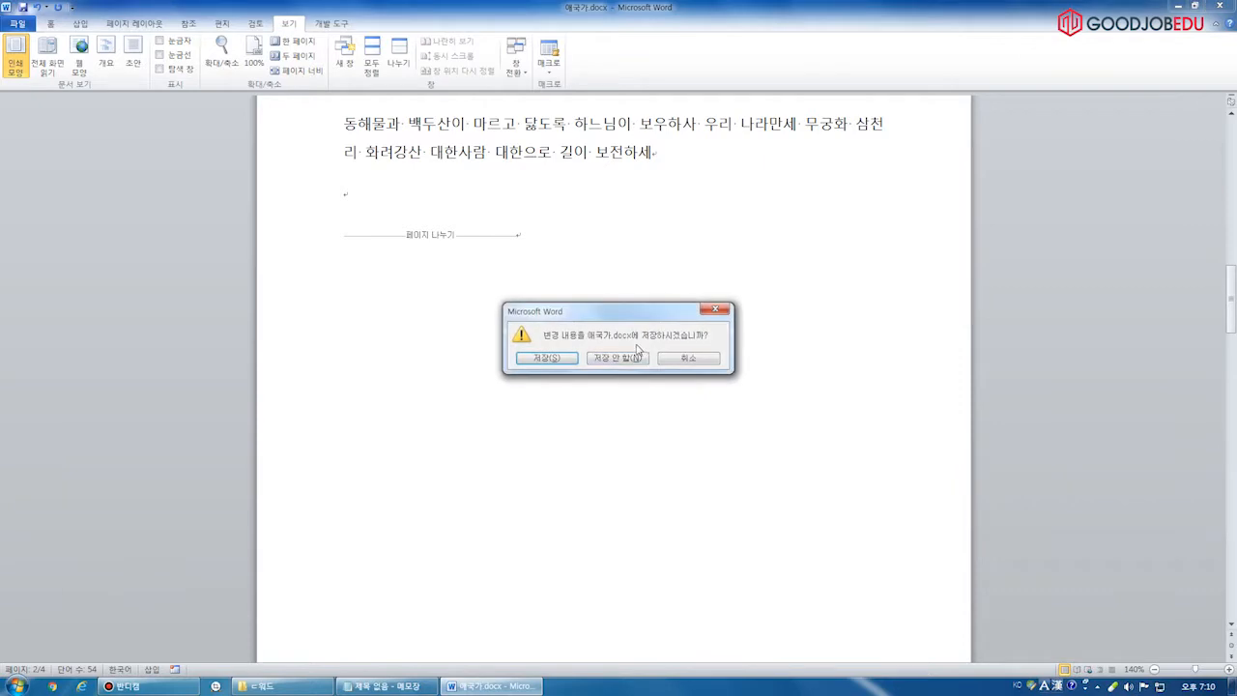
pyautogui.click(617, 360)
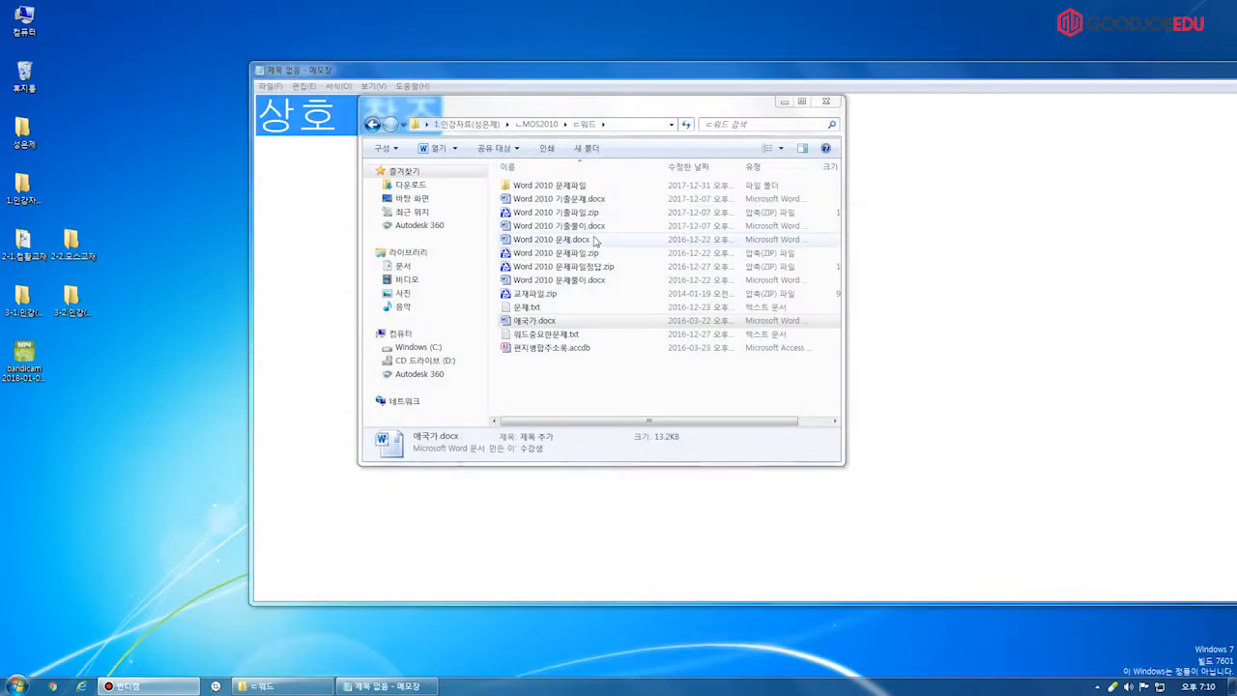
pyautogui.click(1061, 97)
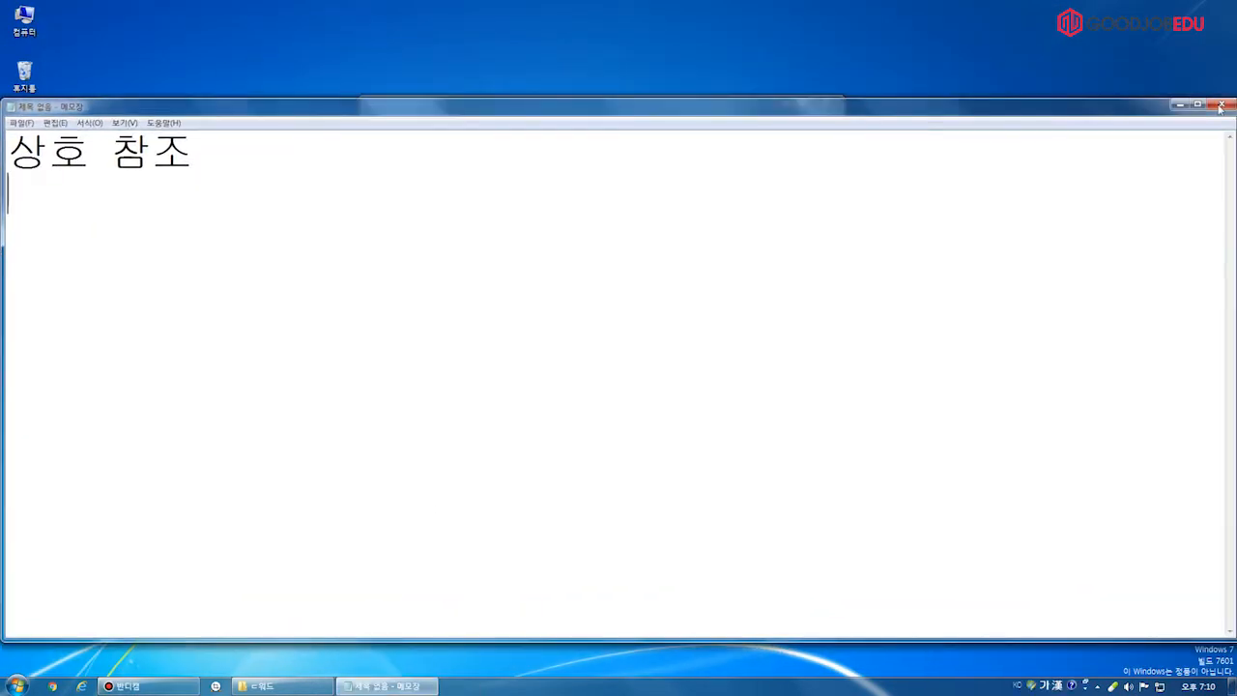
pyautogui.click(1222, 103)
pyautogui.click(636, 350)
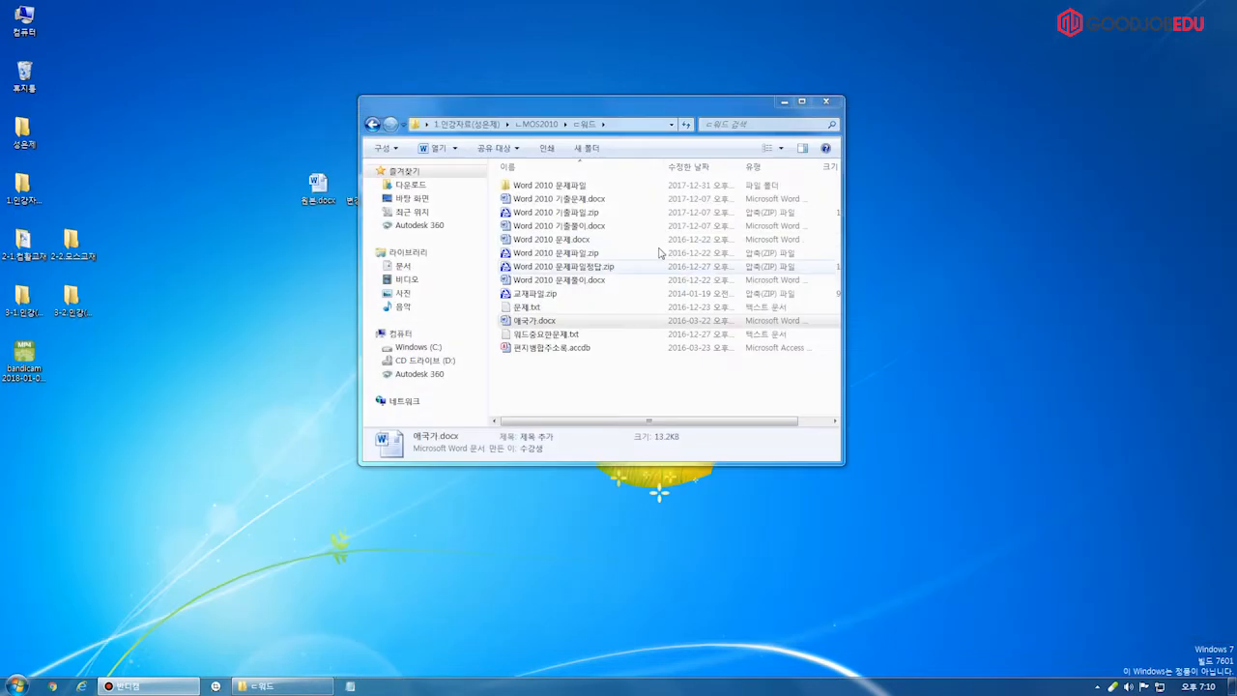
# In Explorer, return to the ㄷ워드 folder and select 애국가.docx to reopen
pyautogui.doubleClick(581, 186)
pyautogui.click(517, 127)
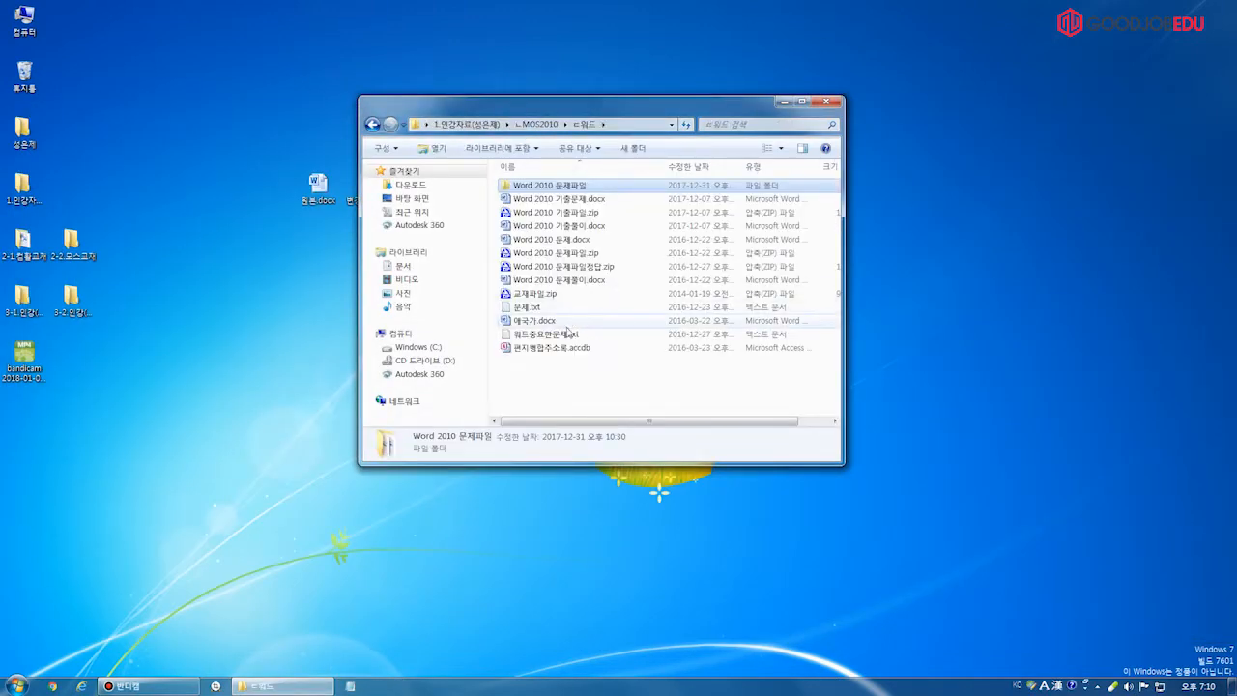
pyautogui.click(570, 321)
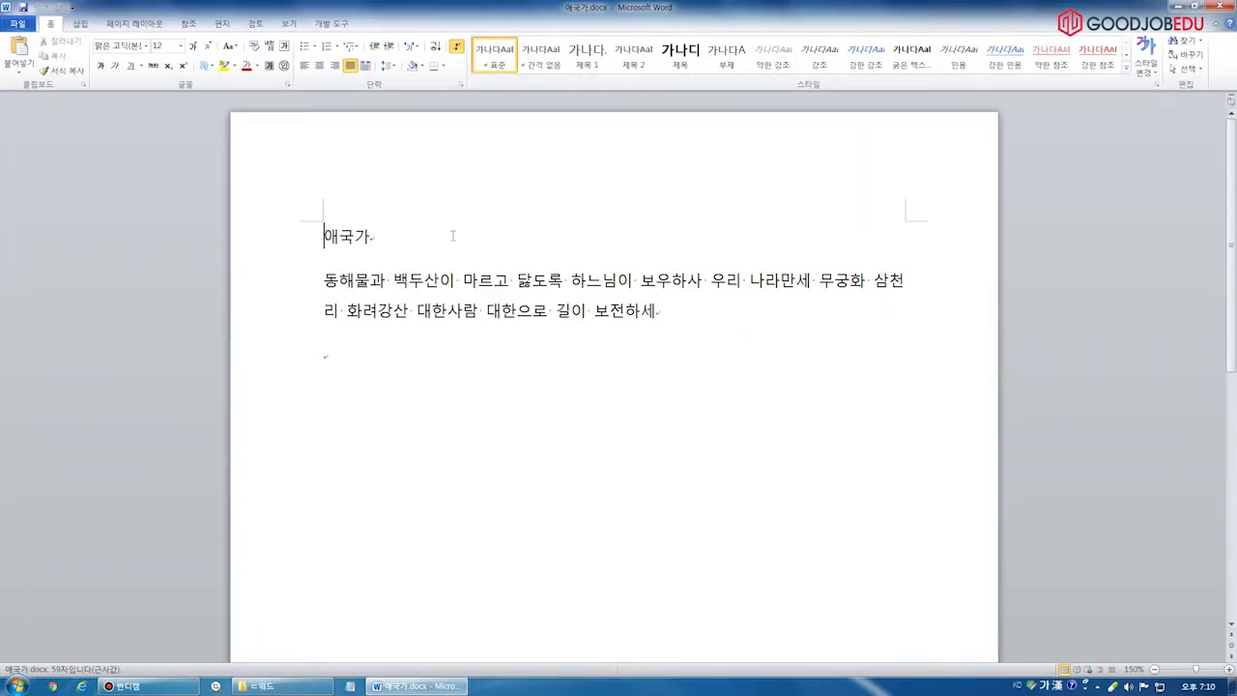
# Append '1절' to the title, paste two verse copies, and retitle them 애국가 2절 and 3절
pyautogui.click(452, 236)
pyautogui.write('1절')
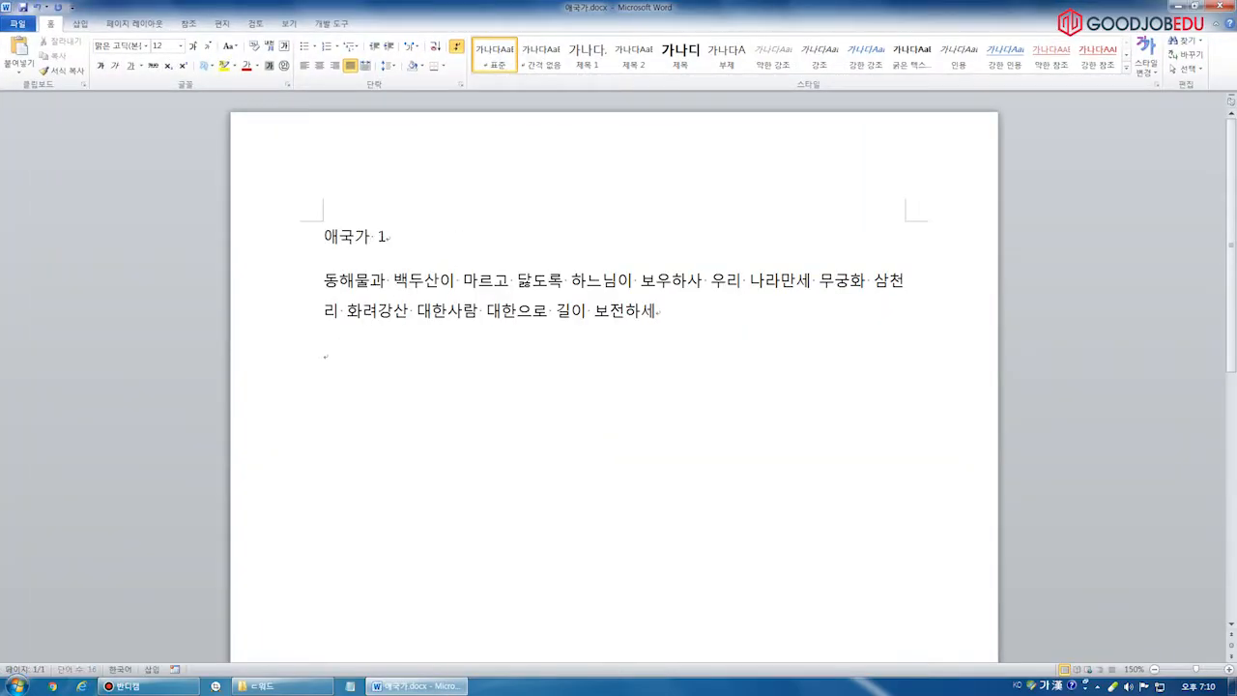
pyautogui.hotkey('ctrl', 'a')
pyautogui.hotkey('ctrl', 'c')
pyautogui.press('Right')
pyautogui.hotkey('ctrl', 'v')
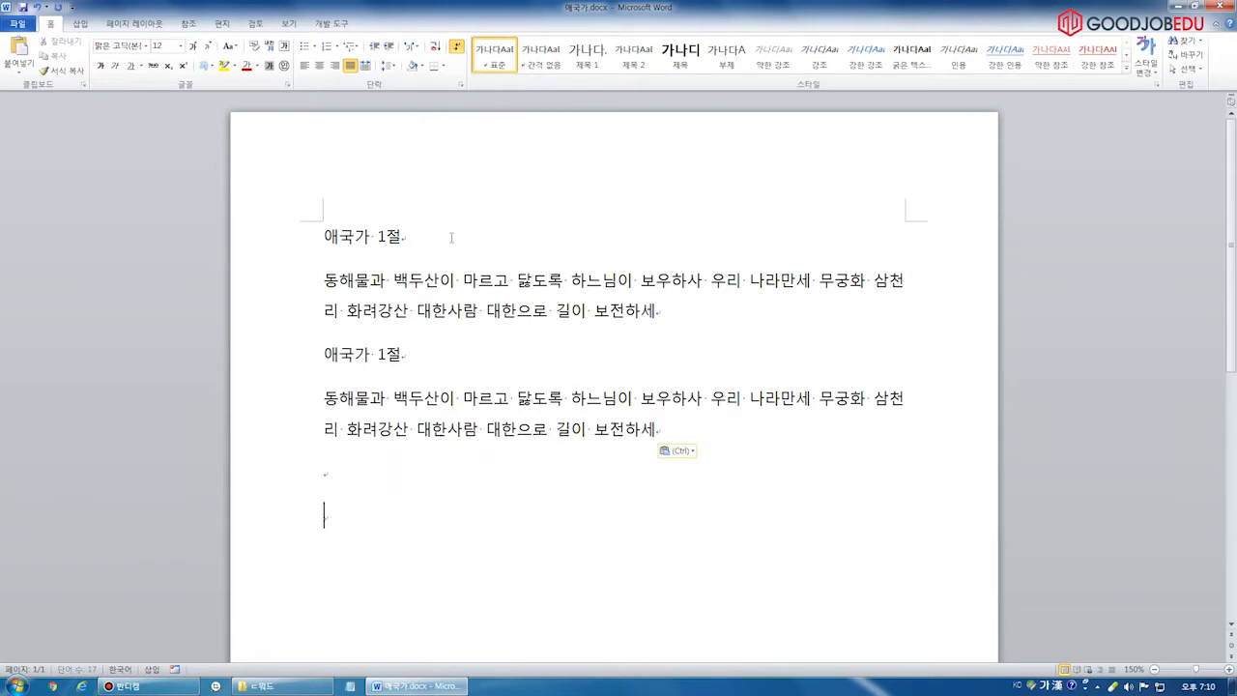
pyautogui.hotkey('ctrl', 'v')
pyautogui.moveTo(378, 298); pyautogui.dragTo(388, 298)
pyautogui.write('2')
pyautogui.moveTo(378, 460); pyautogui.dragTo(387, 460)
pyautogui.write('3')
# Insert Ctrl+Enter page breaks before 애국가 2절, before 애국가 3절, and after the third verse
pyautogui.click(325, 298)
pyautogui.press('Return')
pyautogui.hotkey('ctrl', 'Return')
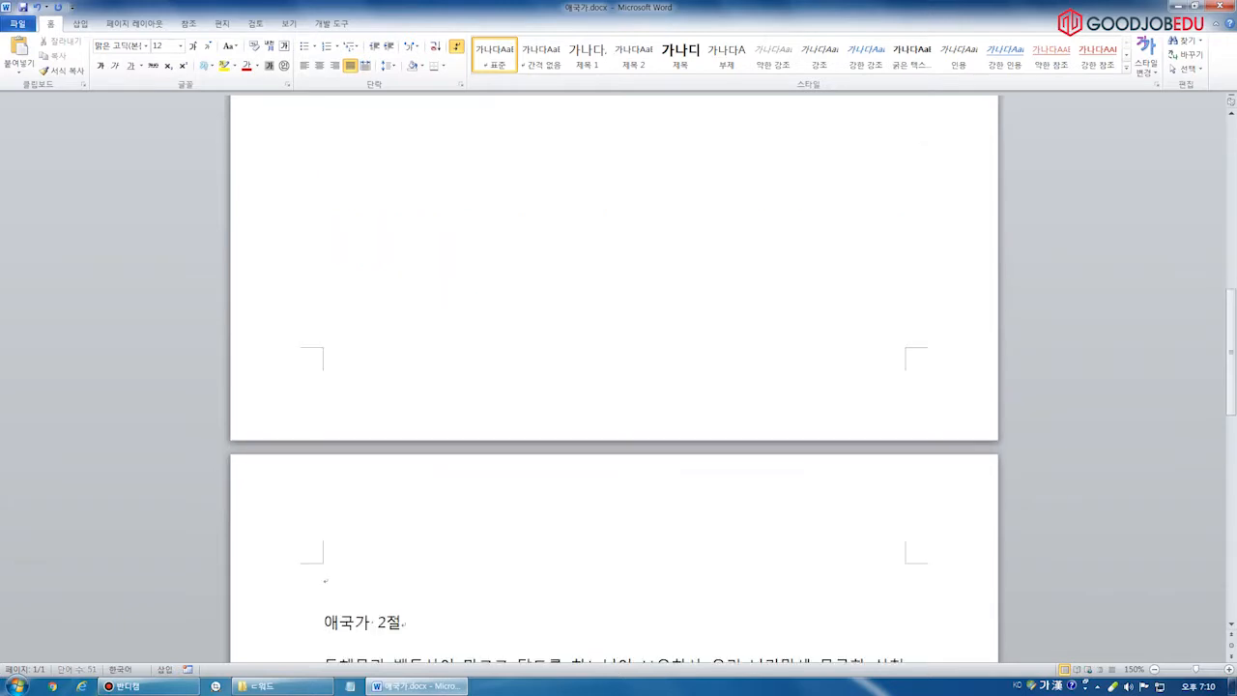
pyautogui.scroll(-4, 324, 428)
pyautogui.click(325, 412)
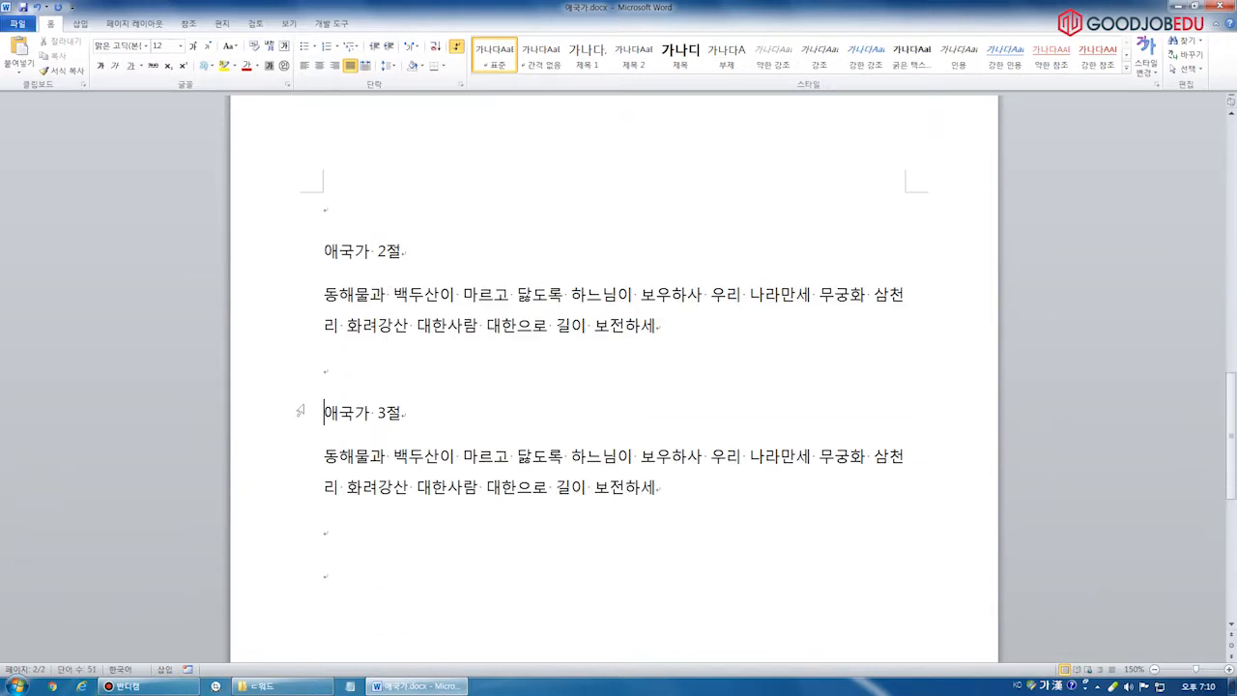
pyautogui.hotkey('ctrl', 'Return')
pyautogui.moveTo(1232, 451); pyautogui.dragTo(1211, 498)
pyautogui.click(521, 259)
pyautogui.click(529, 463)
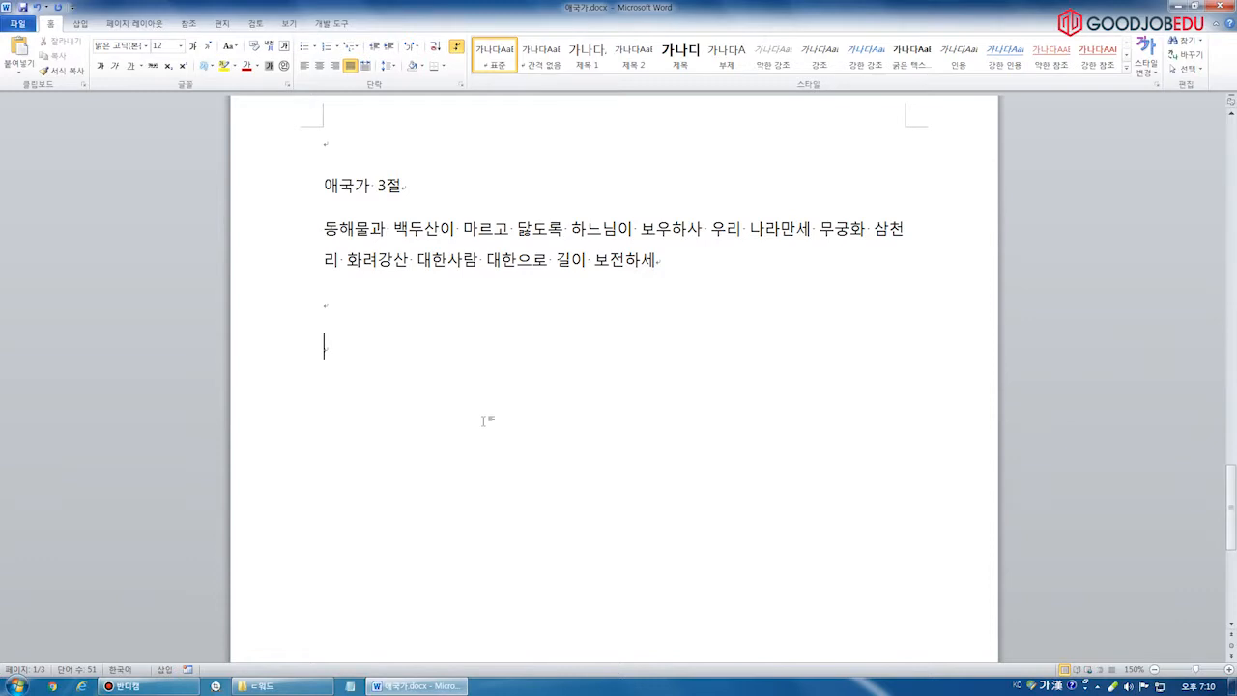
pyautogui.hotkey('ctrl', 'Return')
pyautogui.moveTo(1230, 475); pyautogui.dragTo(1230, 124)
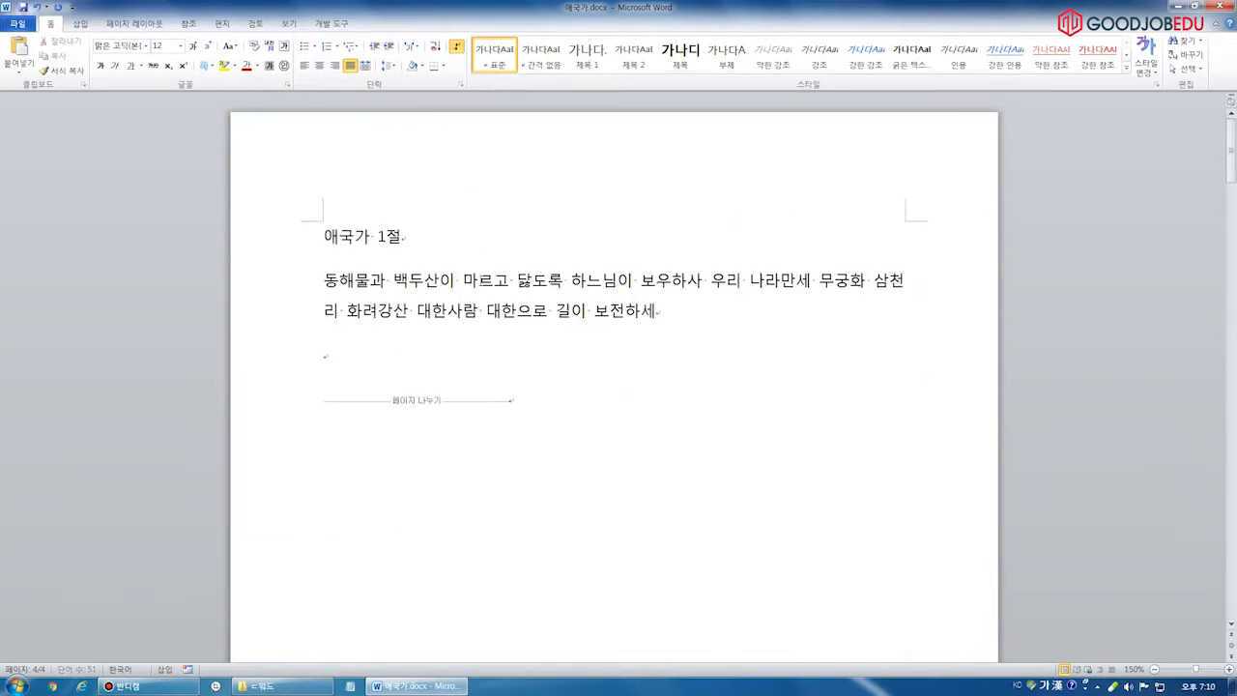
# Switch the ribbon to the 참조 (References) tab to show its referencing tools
pyautogui.click(188, 24)
pyautogui.hotkey('ctrl', '2')
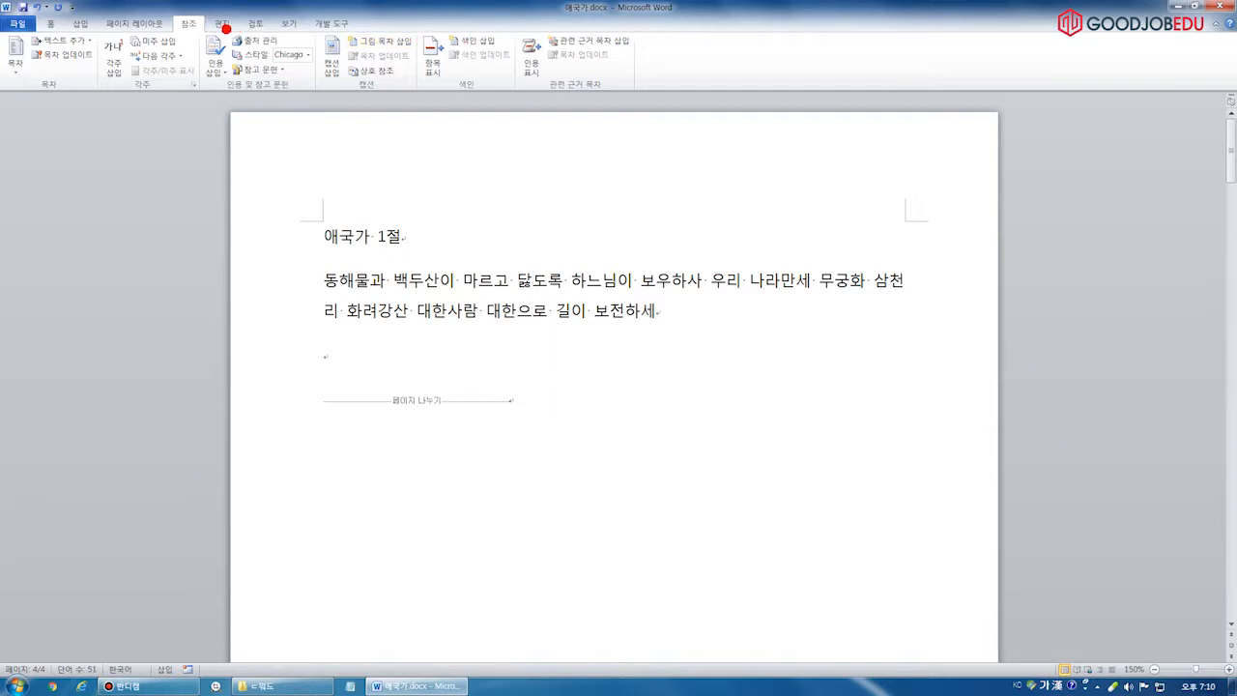
pyautogui.moveTo(161, 10); pyautogui.dragTo(217, 43)
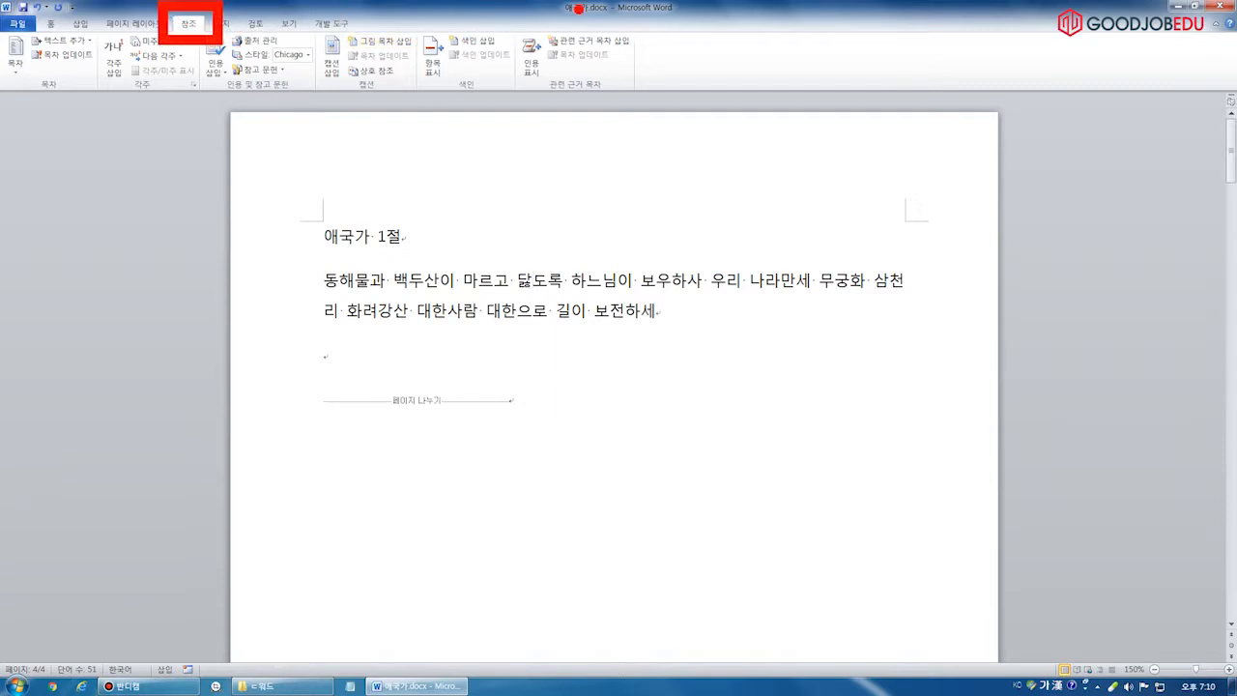
pyautogui.press('e')
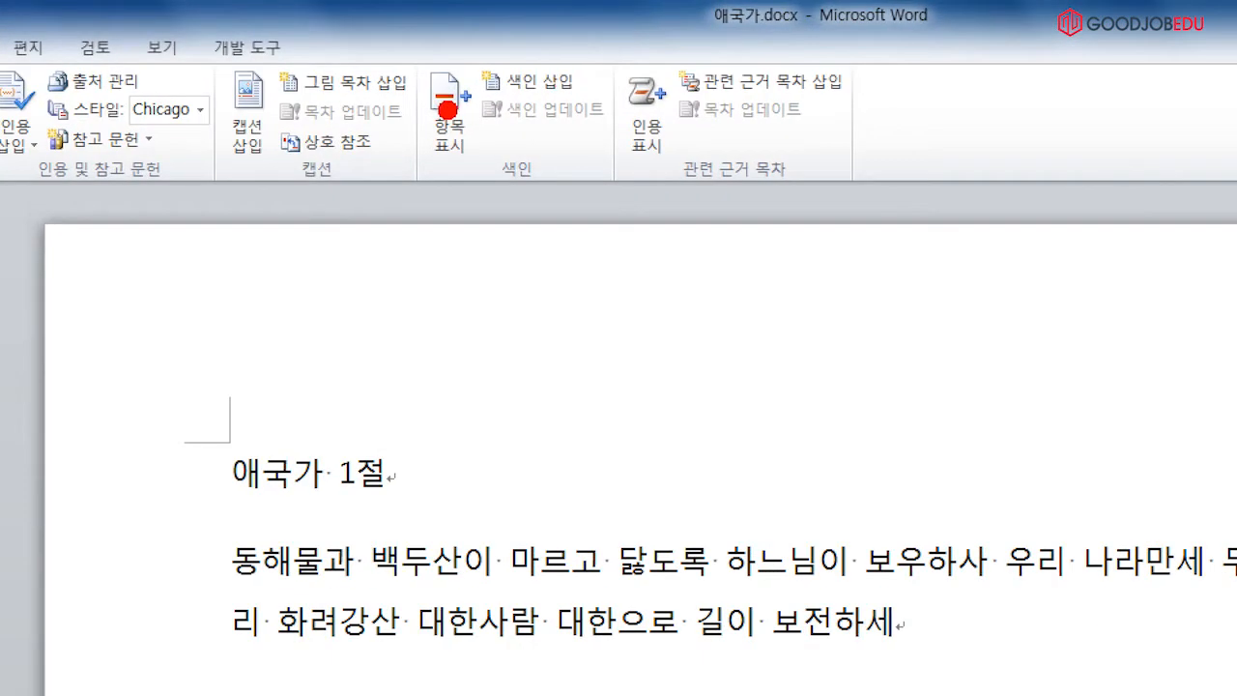
pyautogui.moveTo(404, 51); pyautogui.dragTo(611, 209)
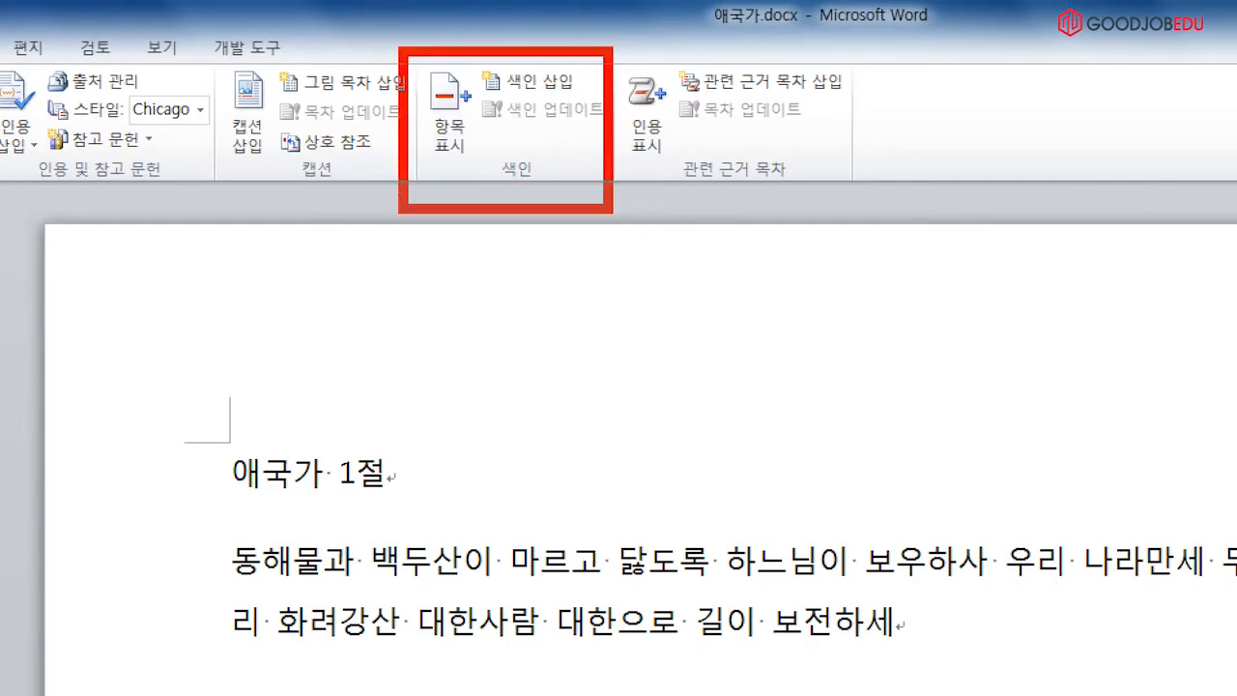
pyautogui.moveTo(607, 44); pyautogui.dragTo(854, 209)
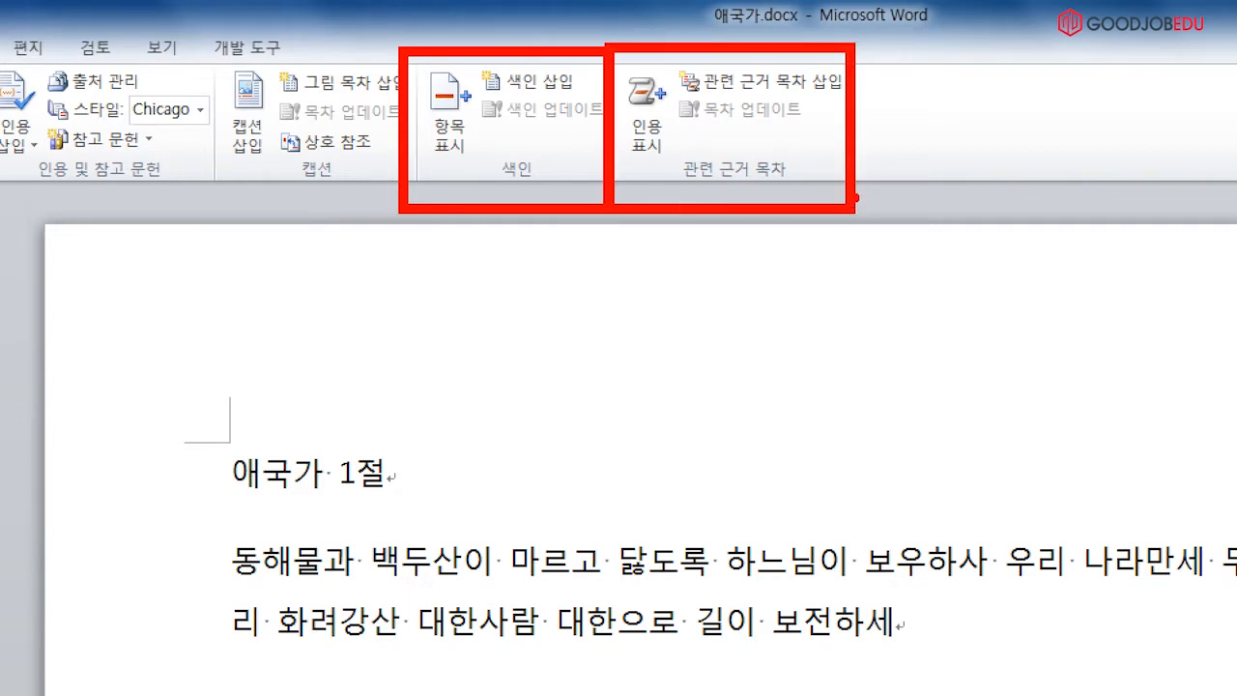
# Point out the 색인 (Index) and 관련 근거 목차 (Table of Authorities) groups on the References ribbon
pyautogui.moveTo(470, 5); pyautogui.dragTo(561, 3)
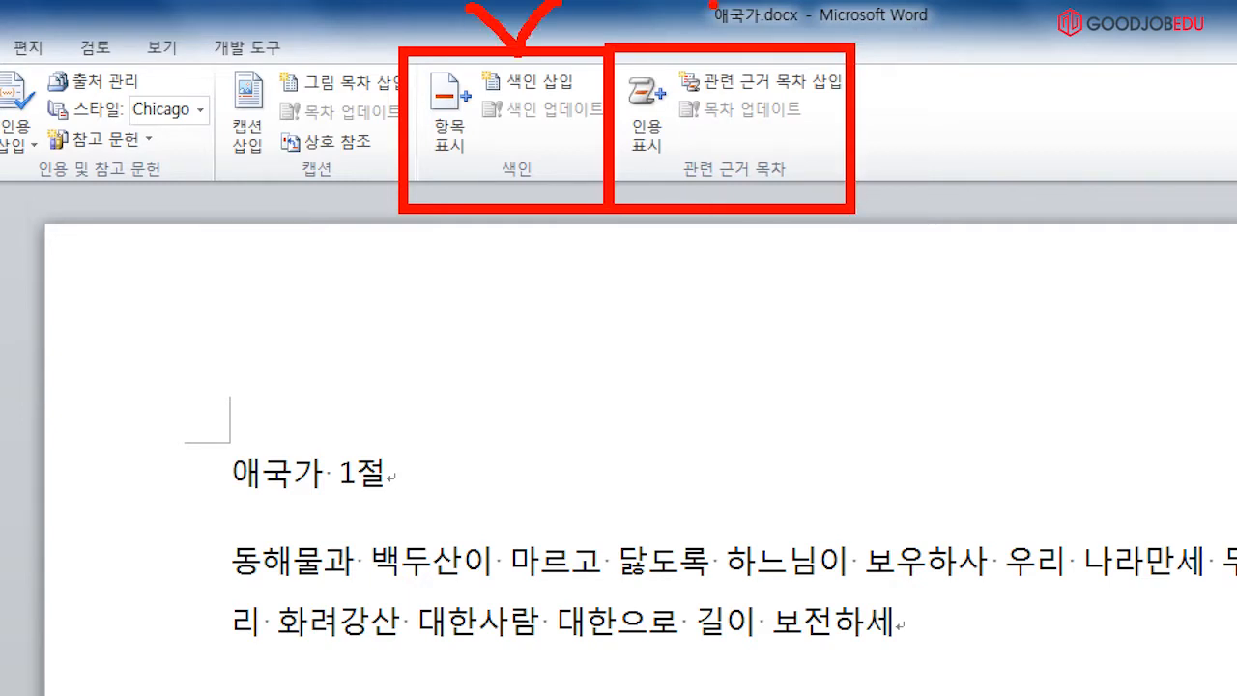
pyautogui.moveTo(713, 5); pyautogui.dragTo(792, 12)
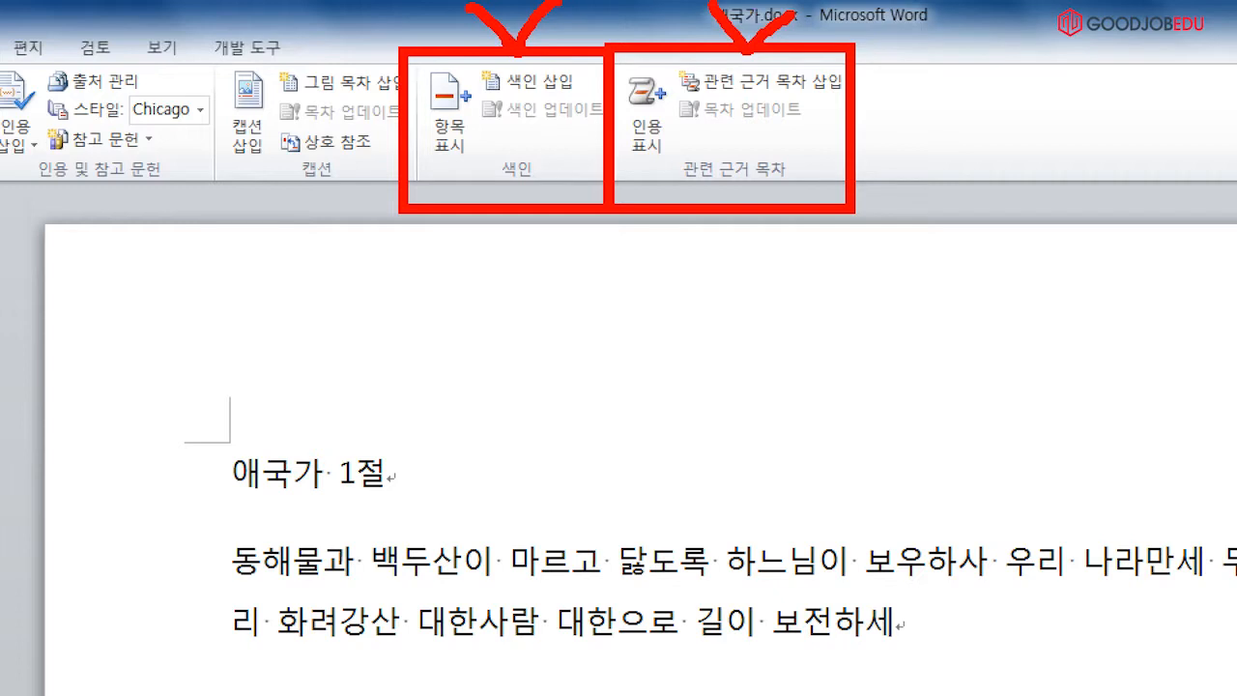
pyautogui.hotkey('ctrl', 'z')
pyautogui.hotkey('ctrl', 'z')
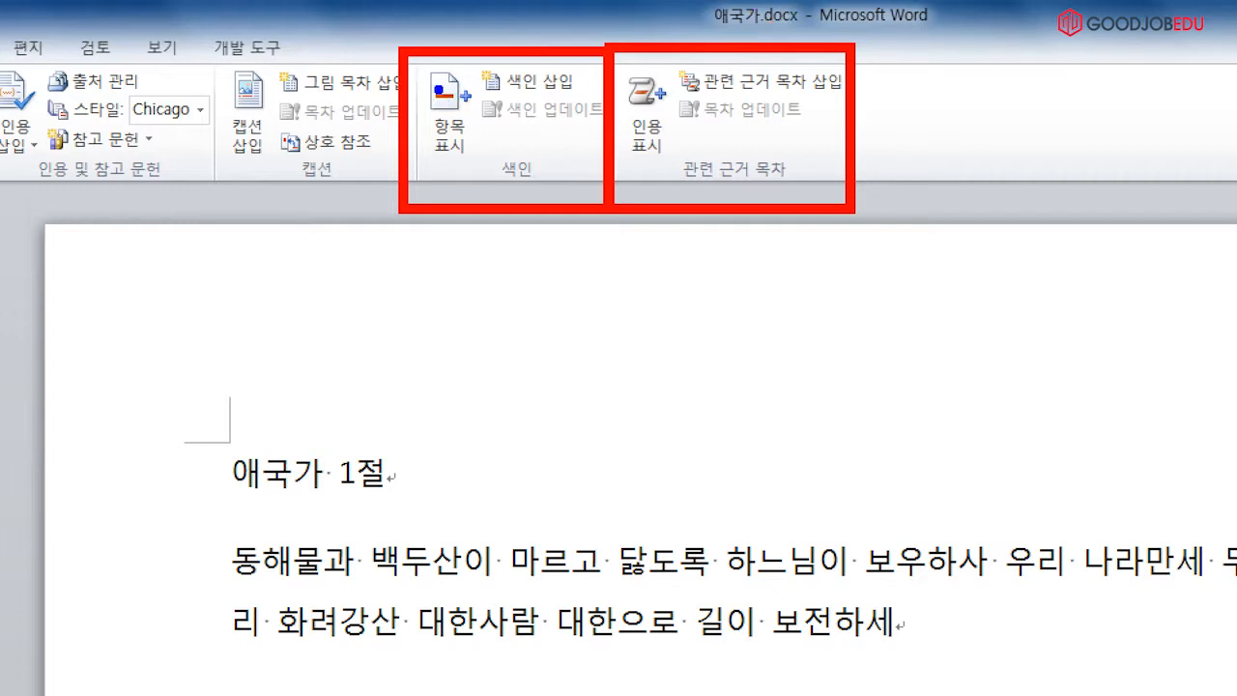
pyautogui.moveTo(423, 28); pyautogui.dragTo(572, 40)
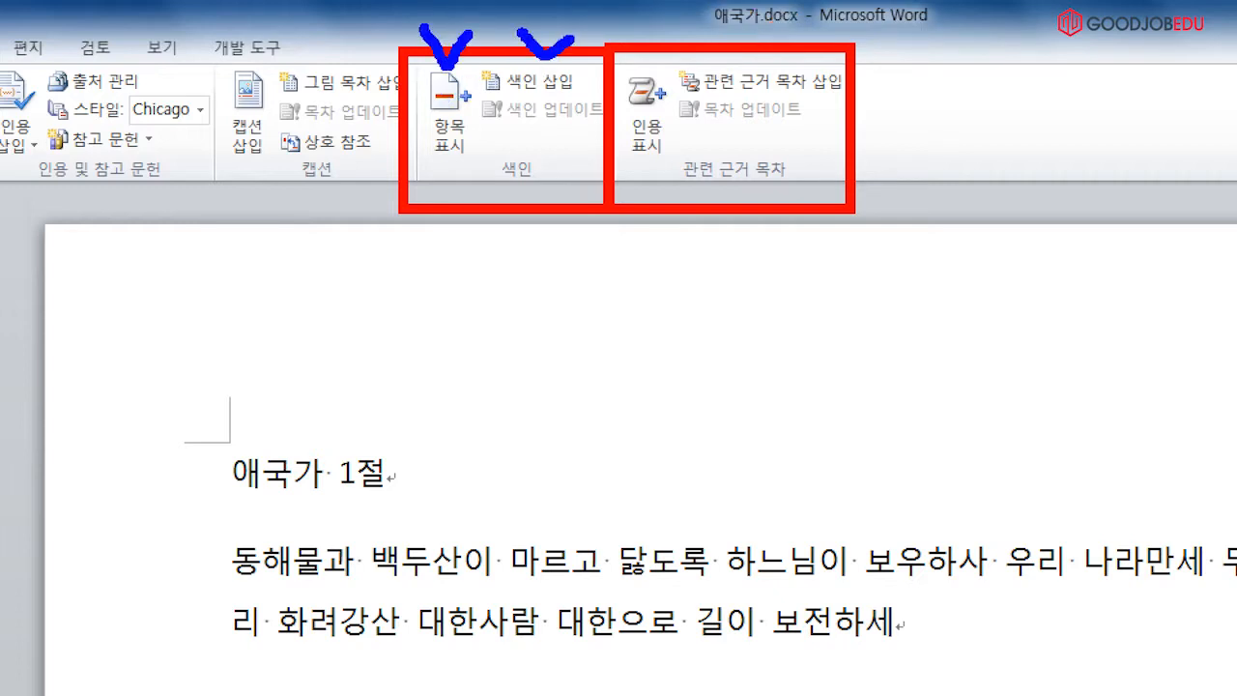
pyautogui.moveTo(523, 153); pyautogui.dragTo(562, 151)
pyautogui.moveTo(620, 17)
pyautogui.mouseDown()
pyautogui.moveTo(638, 60)
pyautogui.moveTo(672, 32)
pyautogui.moveTo(797, 34)
pyautogui.mouseUp()
pyautogui.moveTo(736, 165)
pyautogui.mouseDown()
pyautogui.moveTo(756, 131)
pyautogui.moveTo(785, 153)
pyautogui.mouseUp()
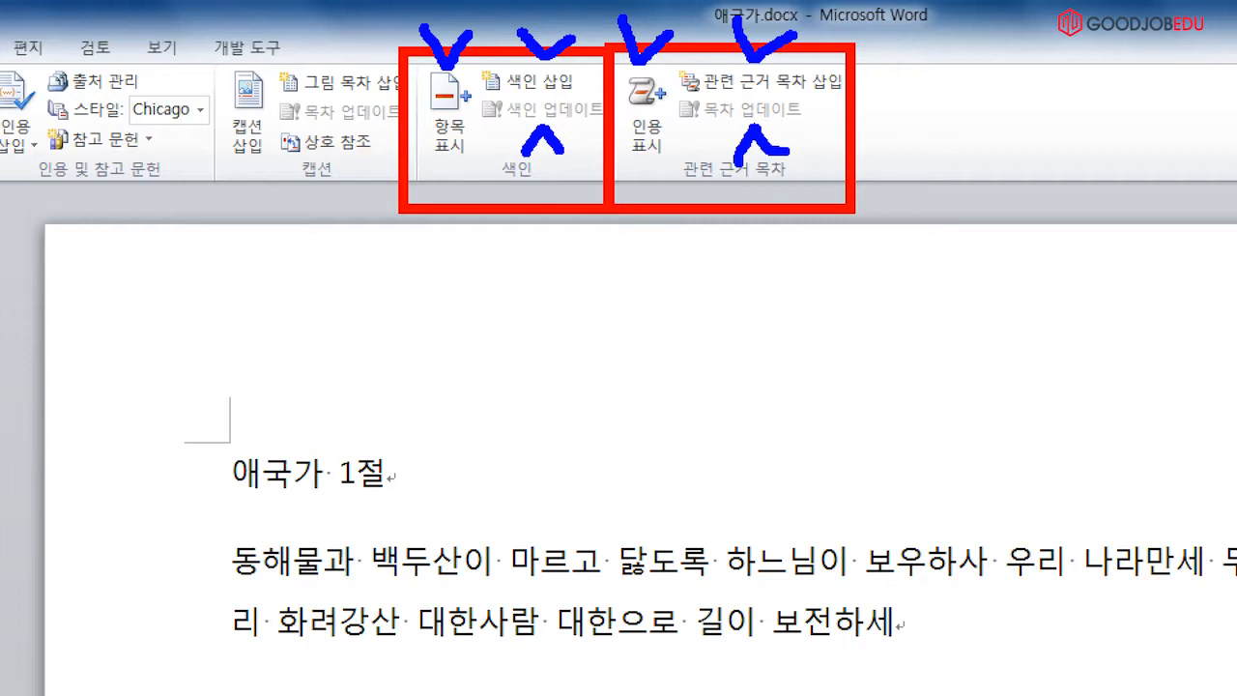
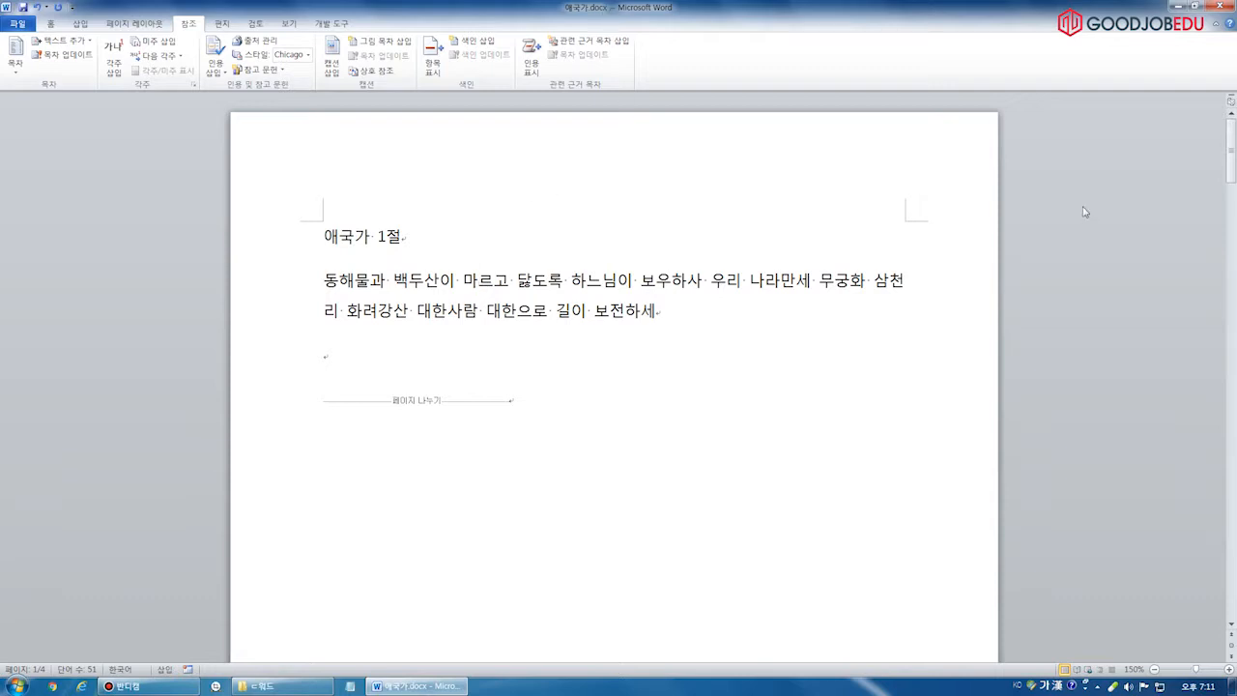
# On the last page, type the heading 색인 and start a new line below it
pyautogui.moveTo(1231, 179); pyautogui.dragTo(1234, 512)
pyautogui.write('색인')
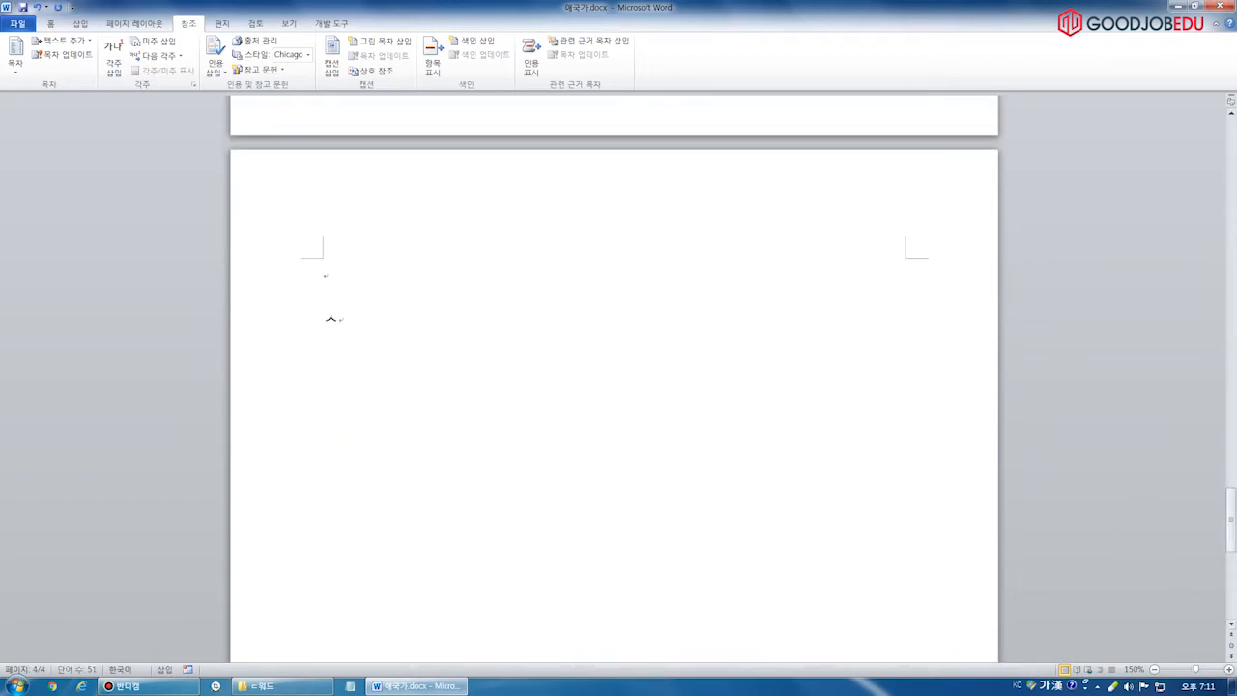
pyautogui.press('Return')
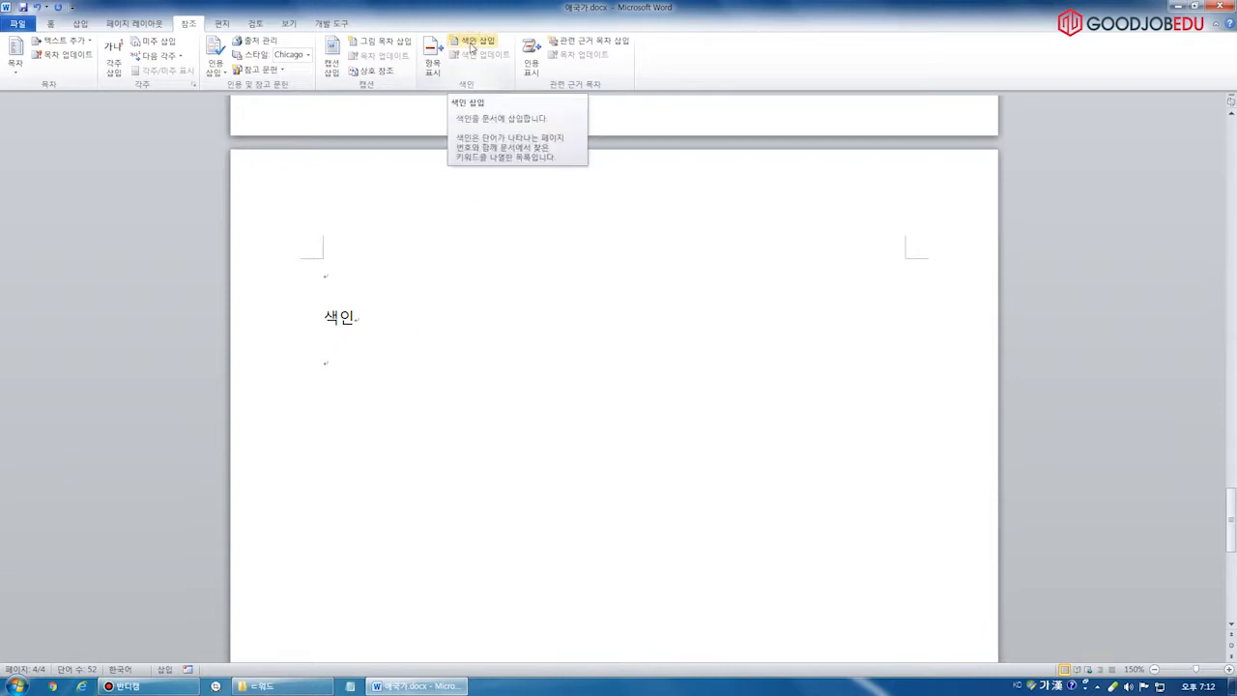
# Insert a one-column index with a different format style below the 색인 heading
pyautogui.click(471, 44)
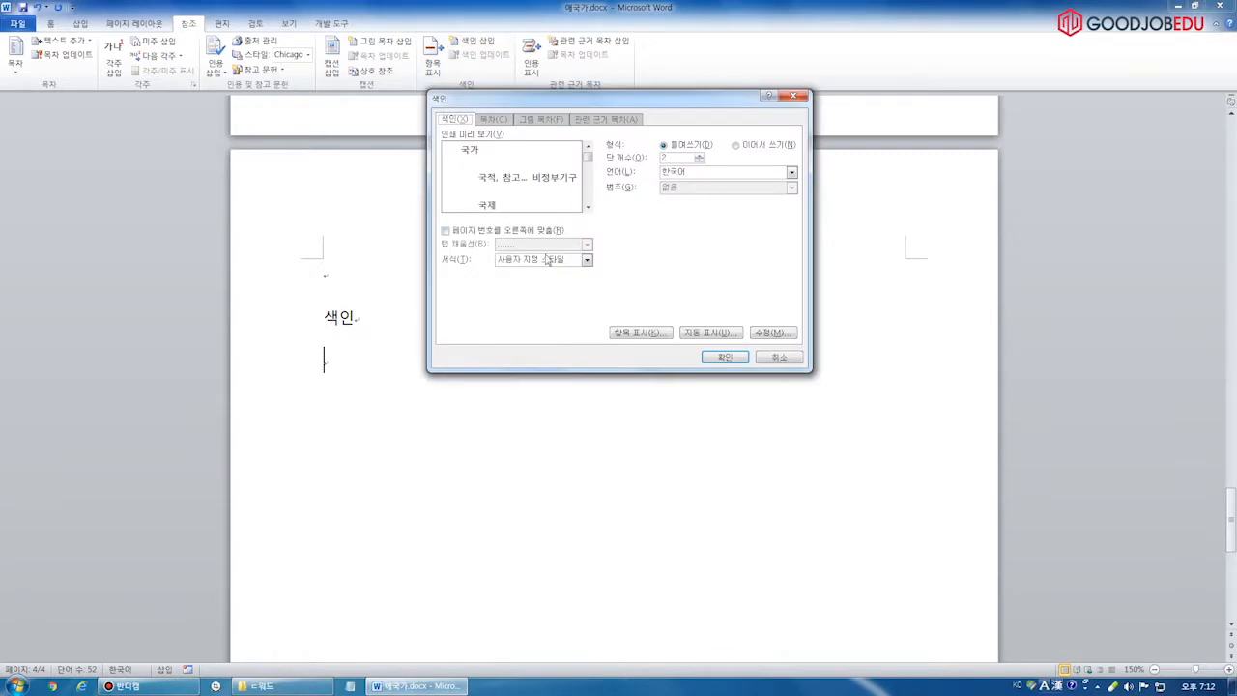
pyautogui.click(534, 261)
pyautogui.click(510, 281)
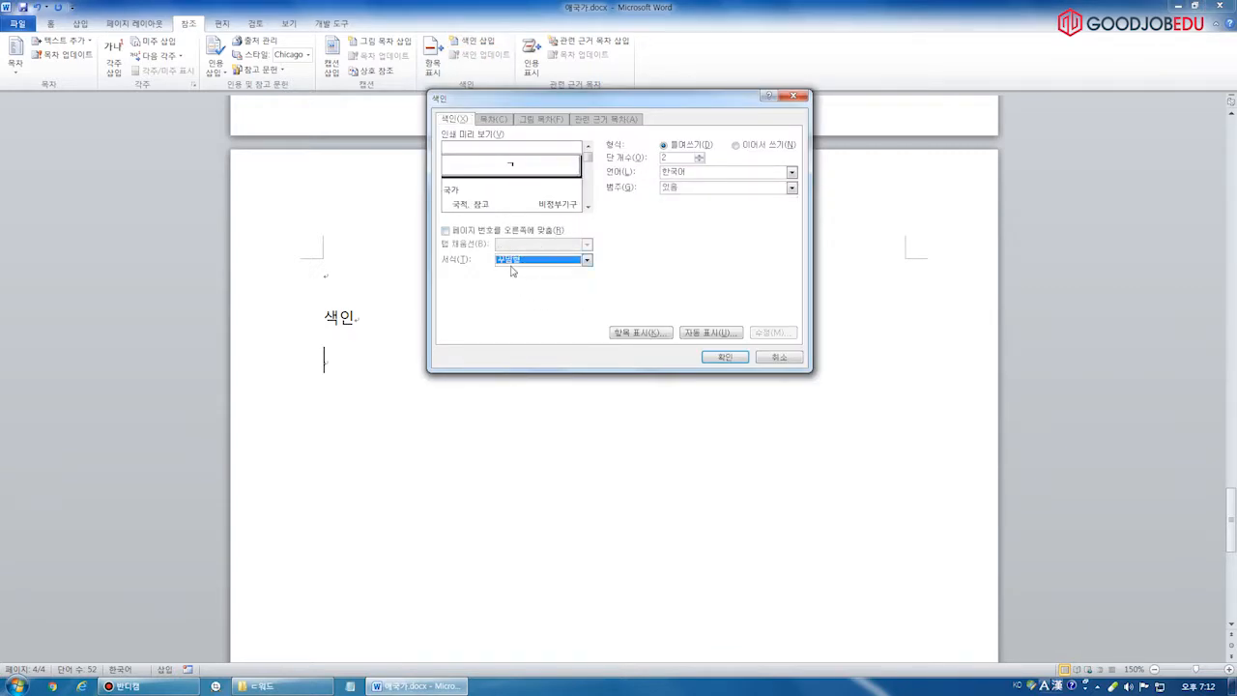
pyautogui.click(699, 160)
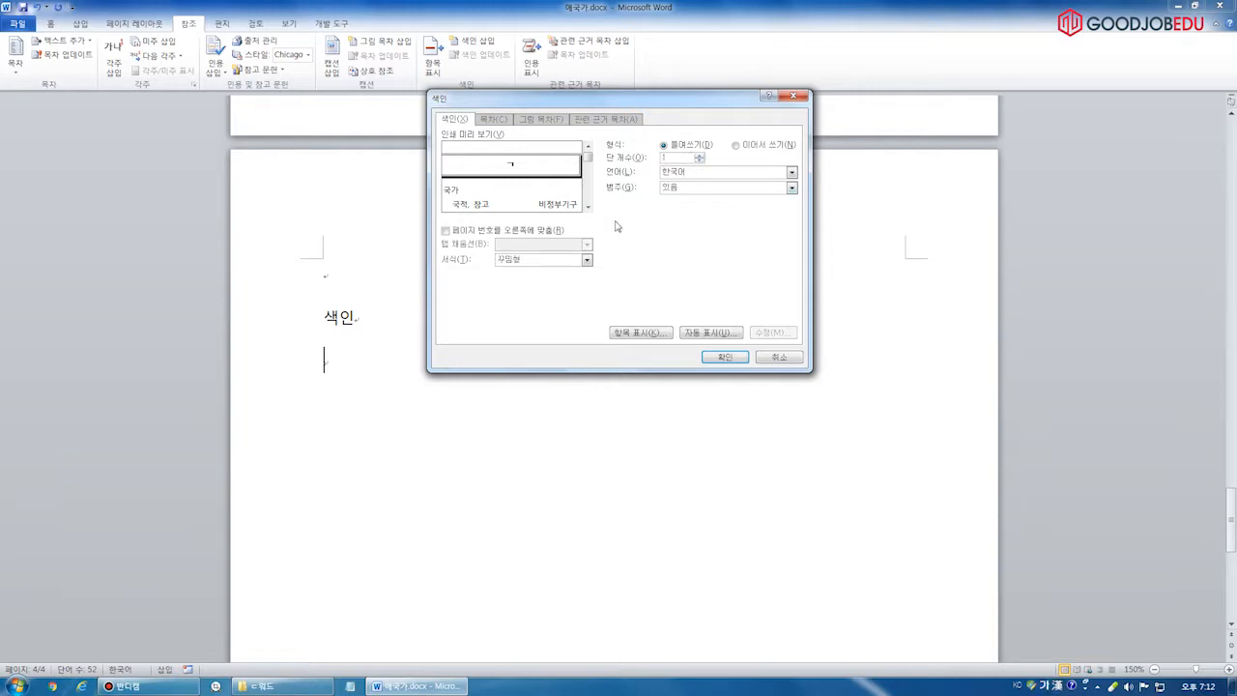
pyautogui.click(727, 357)
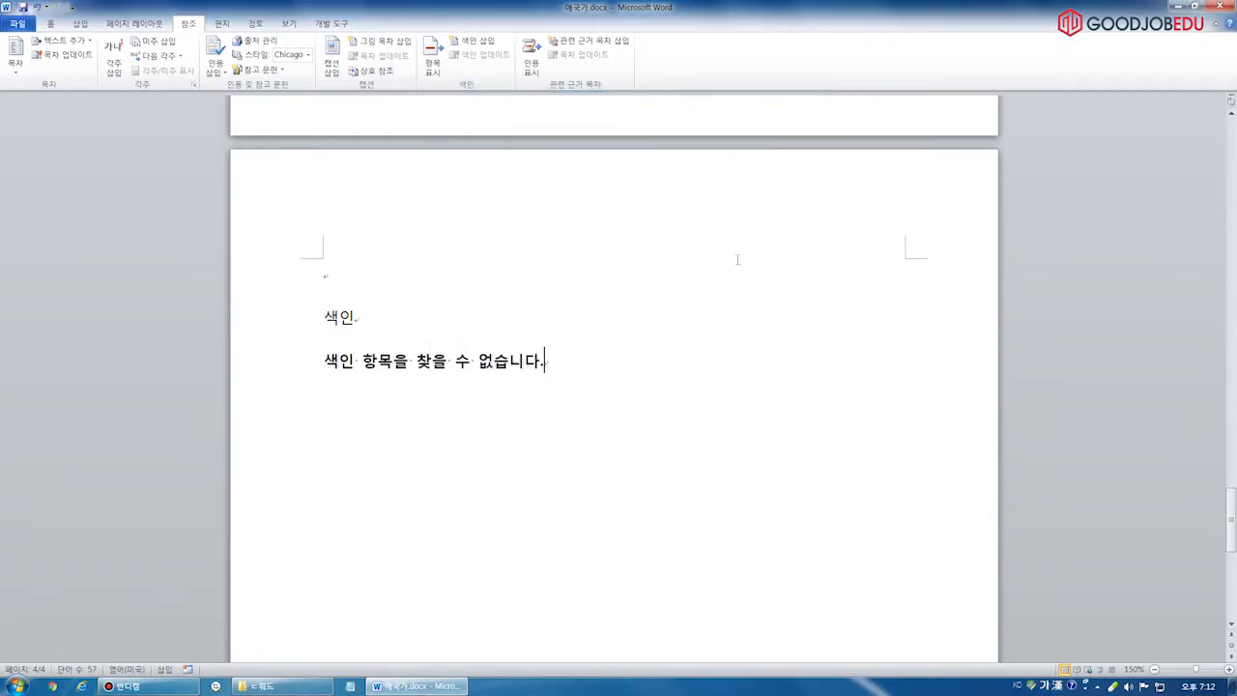
pyautogui.click(472, 359)
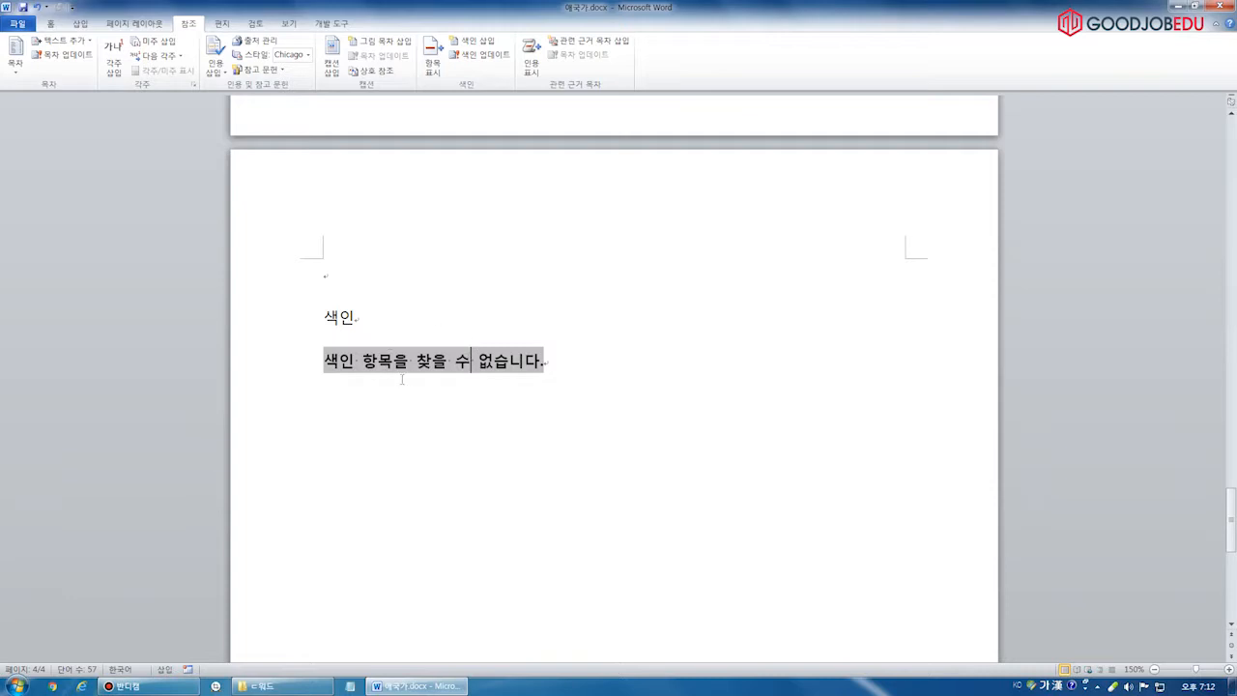
# Delete the '색인 항목을 찾을 수 없습니다.' index result and return to the verse 1 lyrics
pyautogui.moveTo(1233, 543)
pyautogui.mouseDown()
pyautogui.moveTo(1230, 189)
pyautogui.moveTo(1193, 496)
pyautogui.mouseUp()
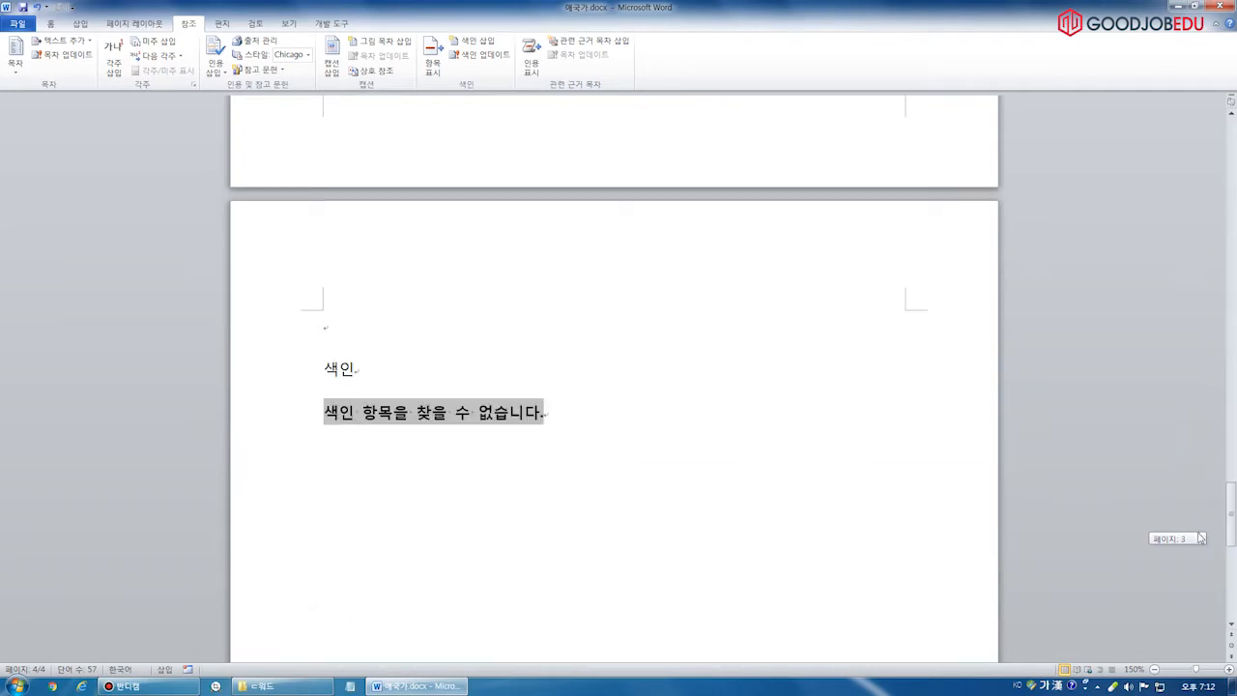
pyautogui.click(615, 422)
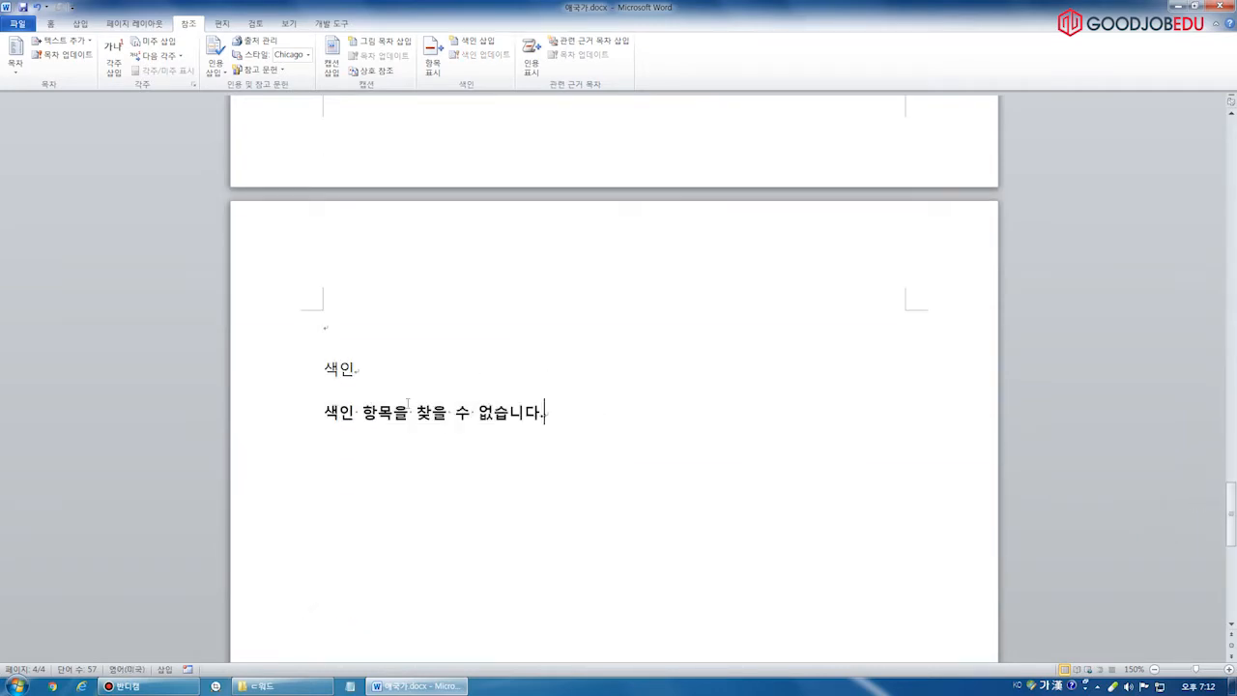
pyautogui.click(478, 412)
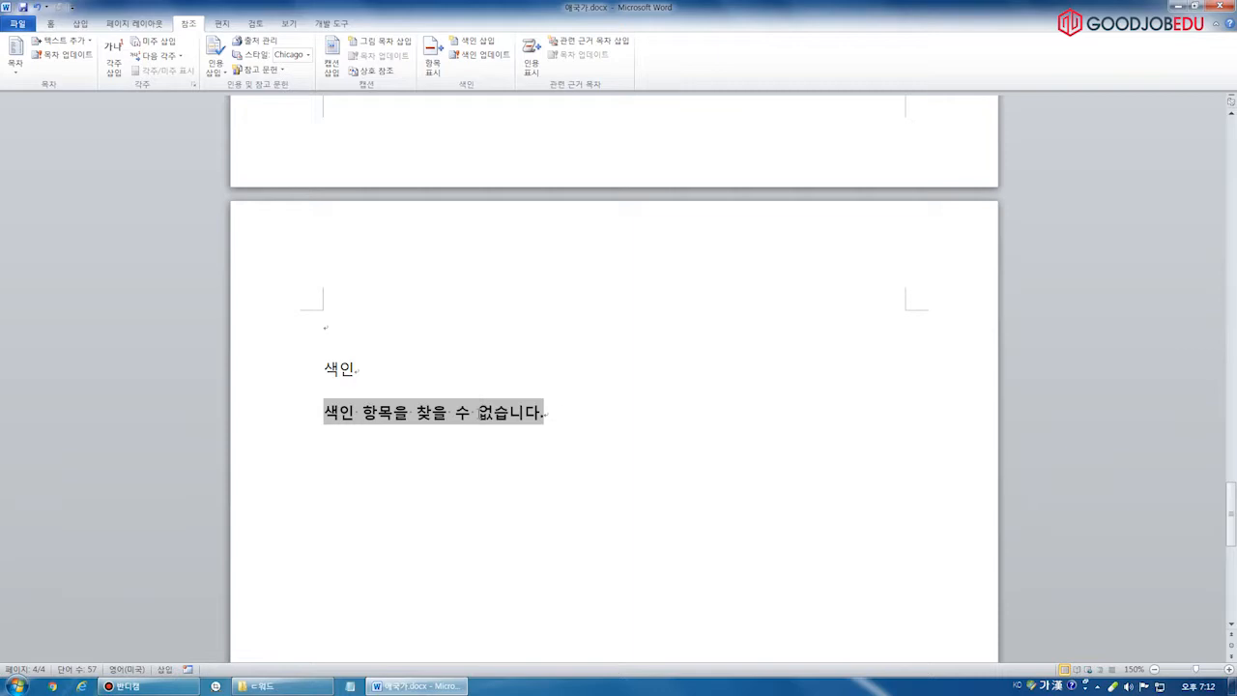
pyautogui.click(555, 404)
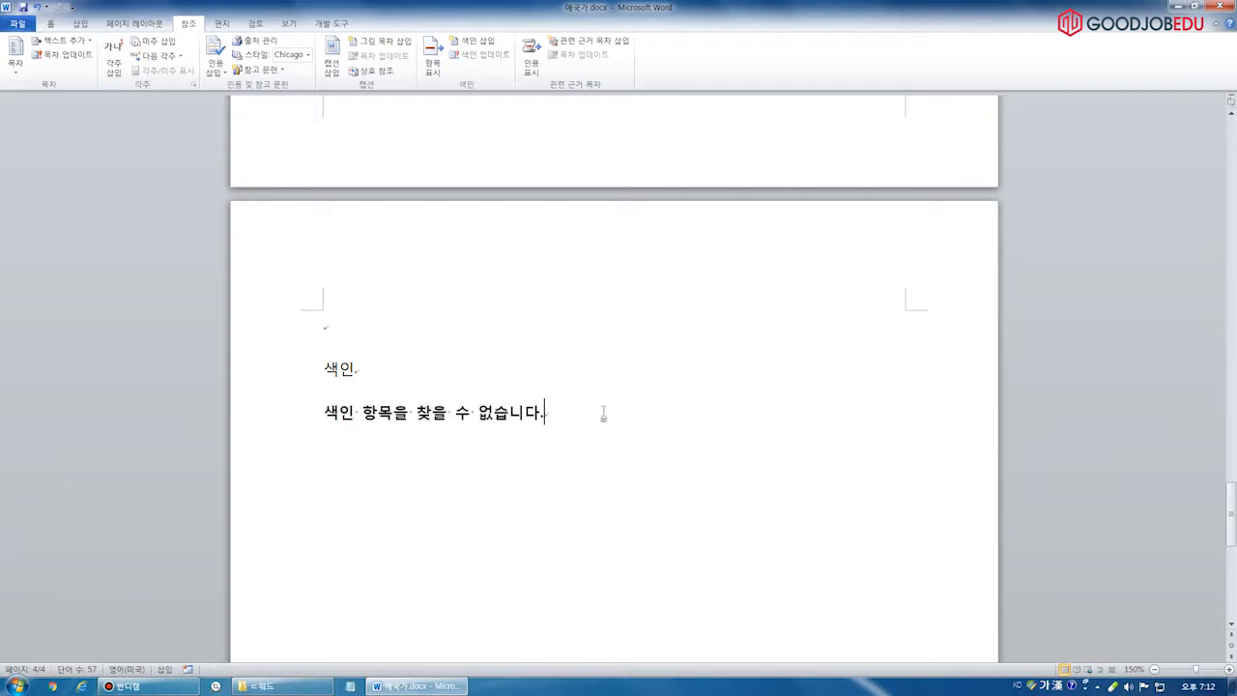
pyautogui.tripleClick(645, 417)
pyautogui.press('Delete')
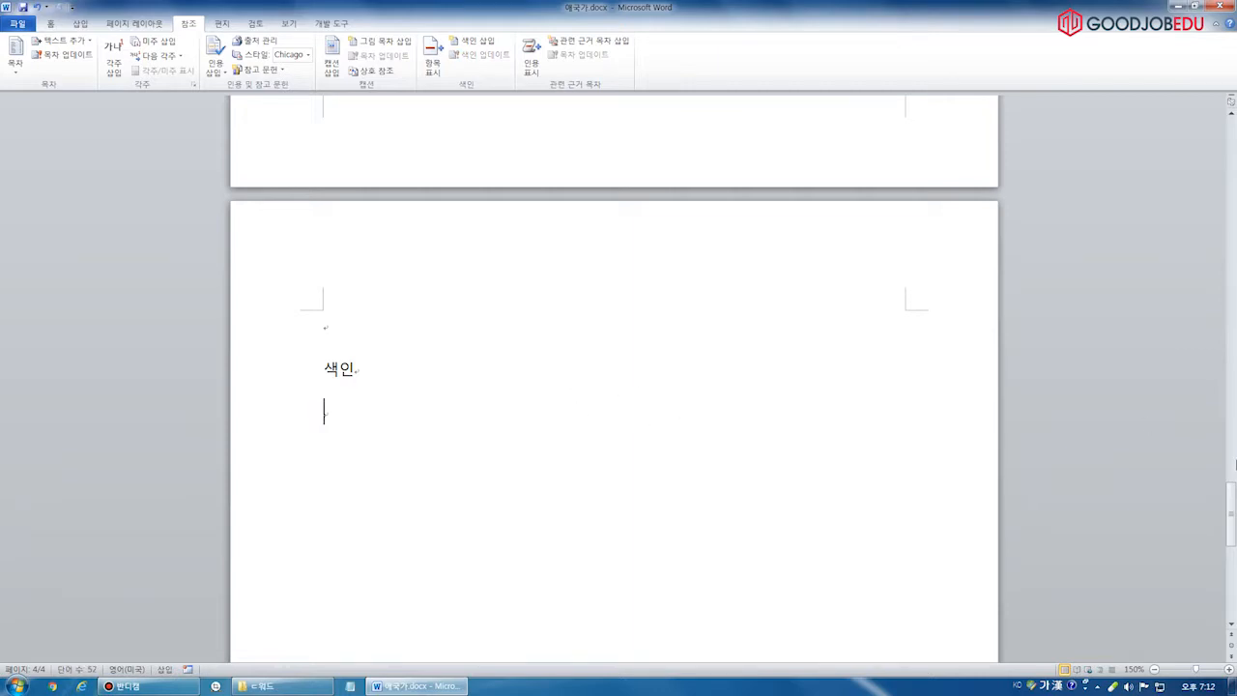
pyautogui.scroll(10, 645, 416)
pyautogui.click(416, 314)
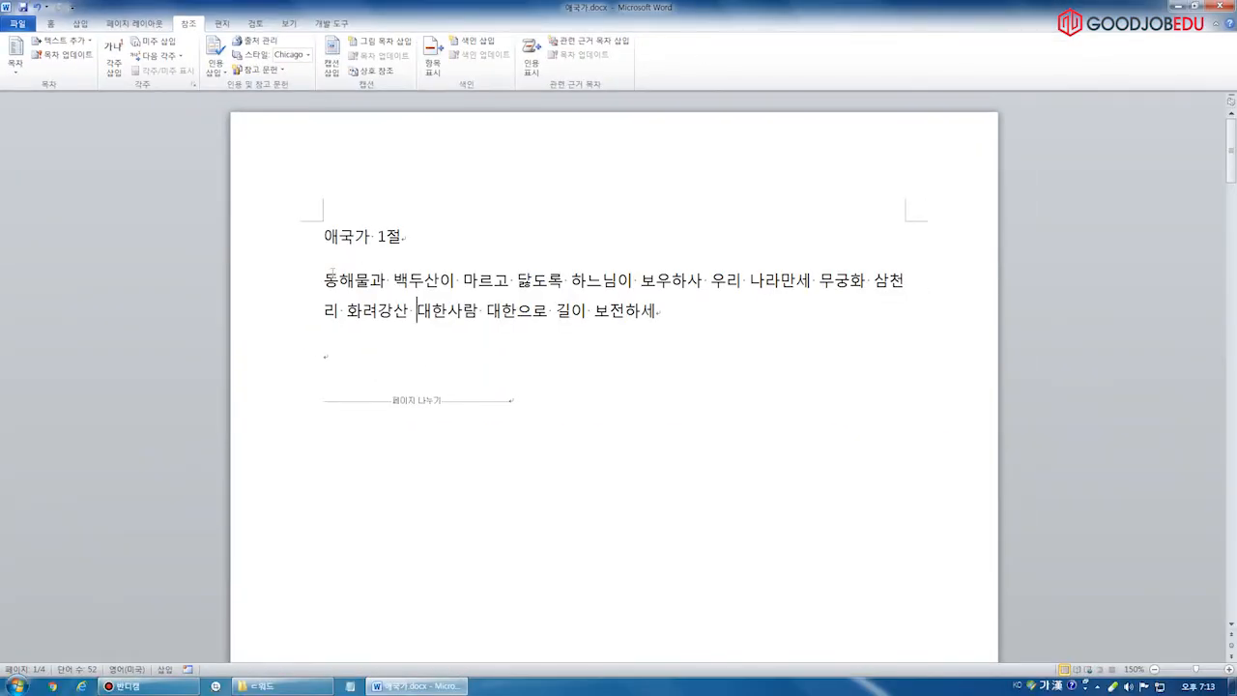
# Mark the word 동해물 in verse 1 as an index entry
pyautogui.moveTo(317, 281); pyautogui.dragTo(371, 282)
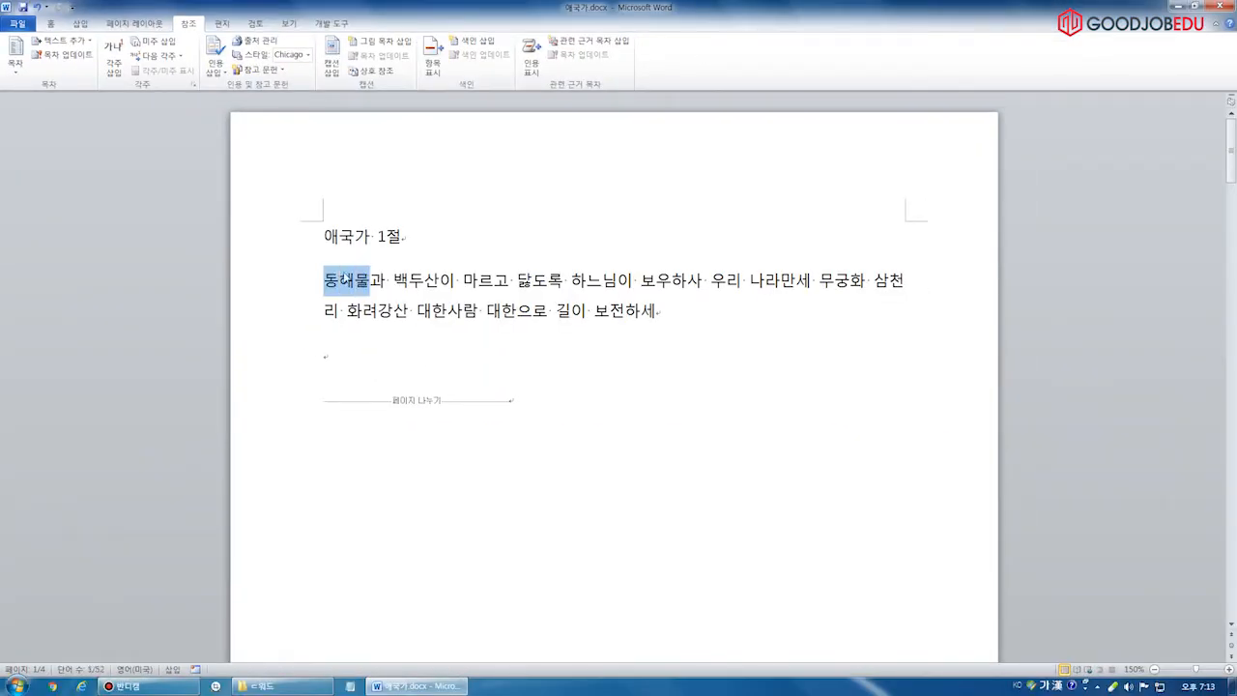
pyautogui.click(435, 66)
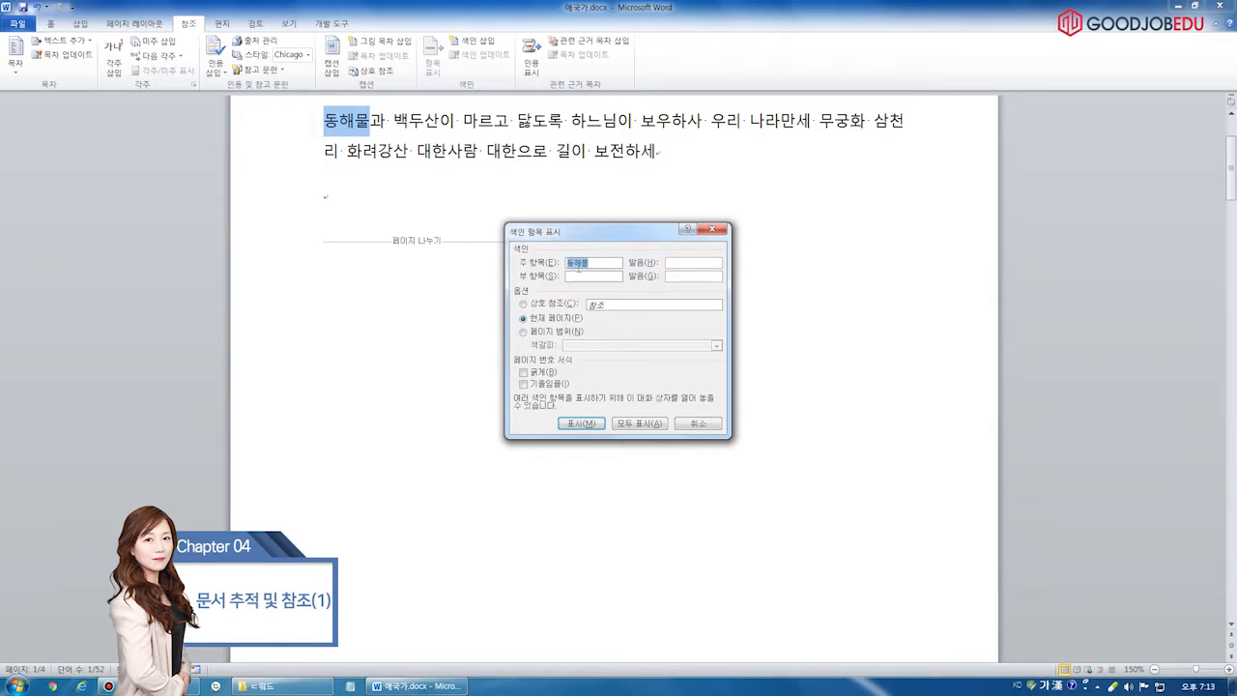
pyautogui.click(582, 424)
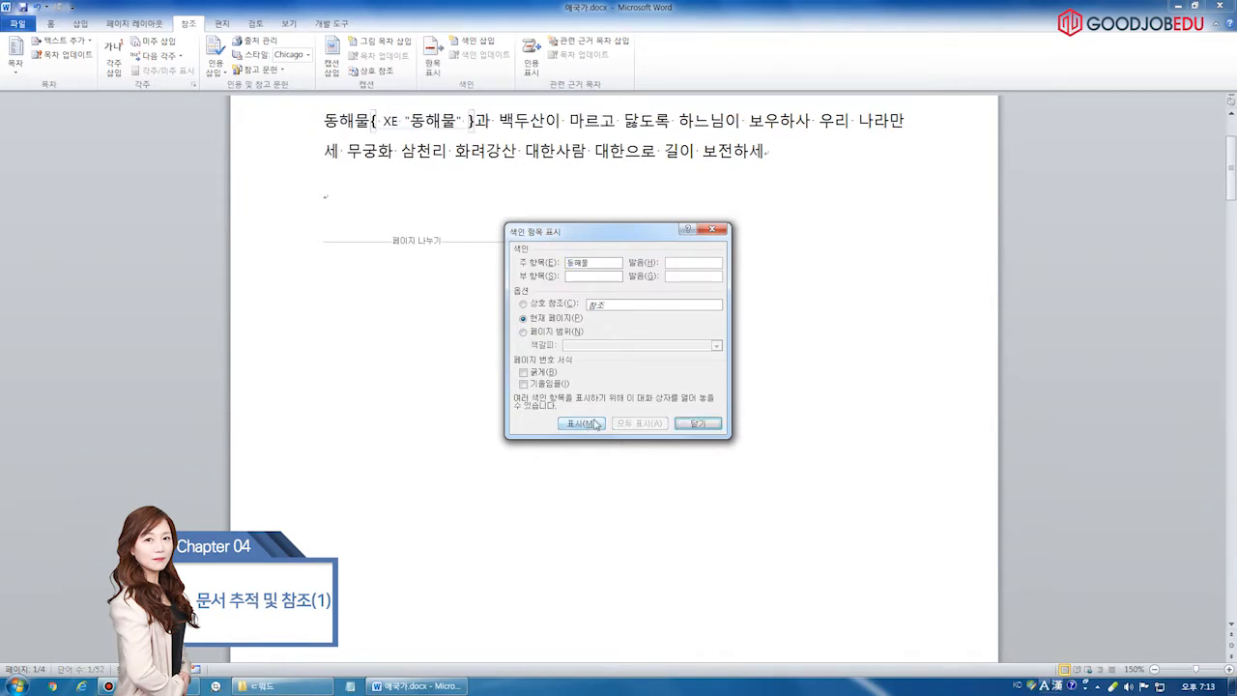
pyautogui.click(697, 424)
# Inspect the XE "동해물" field code inserted after 동해물
pyautogui.keyDown('ctrl'); pyautogui.scroll(8, 615, 170); pyautogui.keyUp('ctrl')
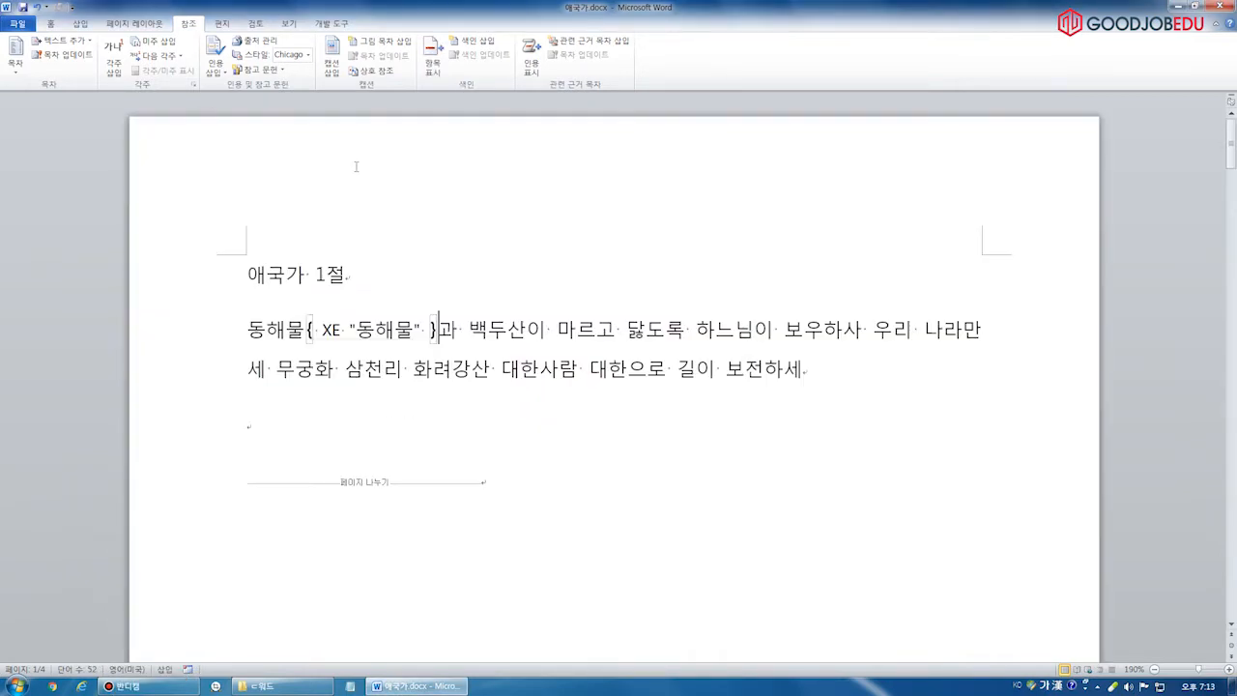
pyautogui.scroll(-3, 229, 180)
pyautogui.doubleClick(352, 242)
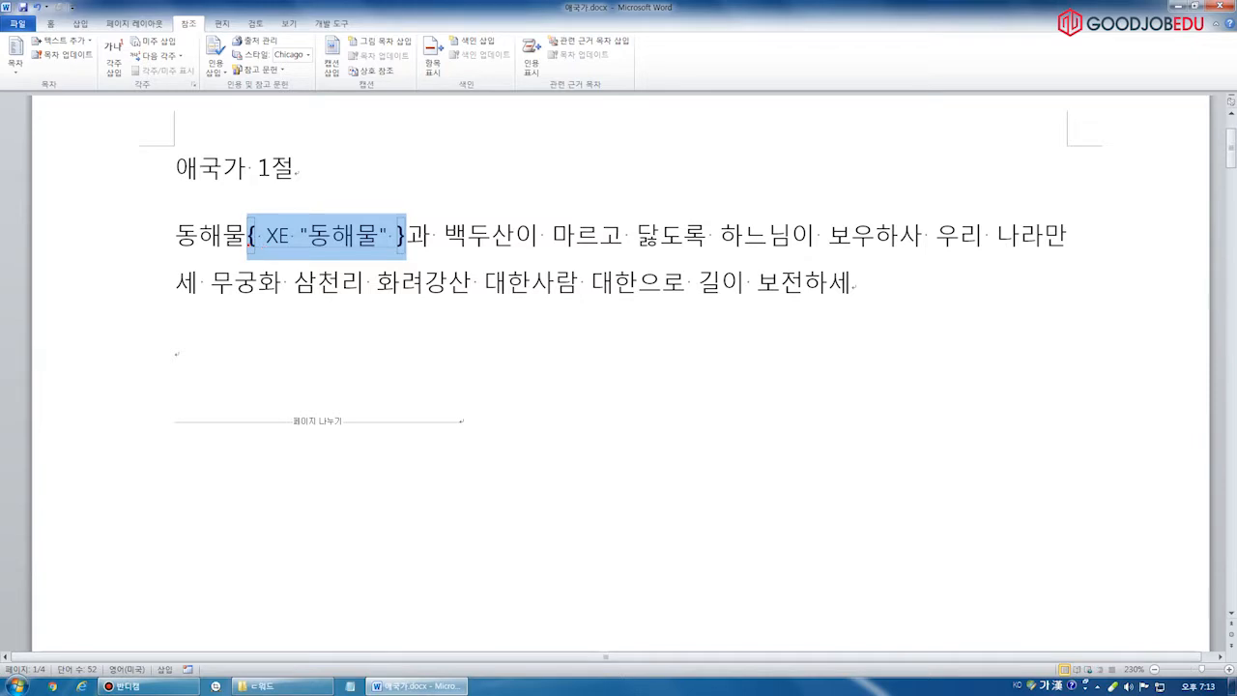
pyautogui.moveTo(243, 212); pyautogui.dragTo(264, 261)
pyautogui.moveTo(388, 214); pyautogui.dragTo(409, 263)
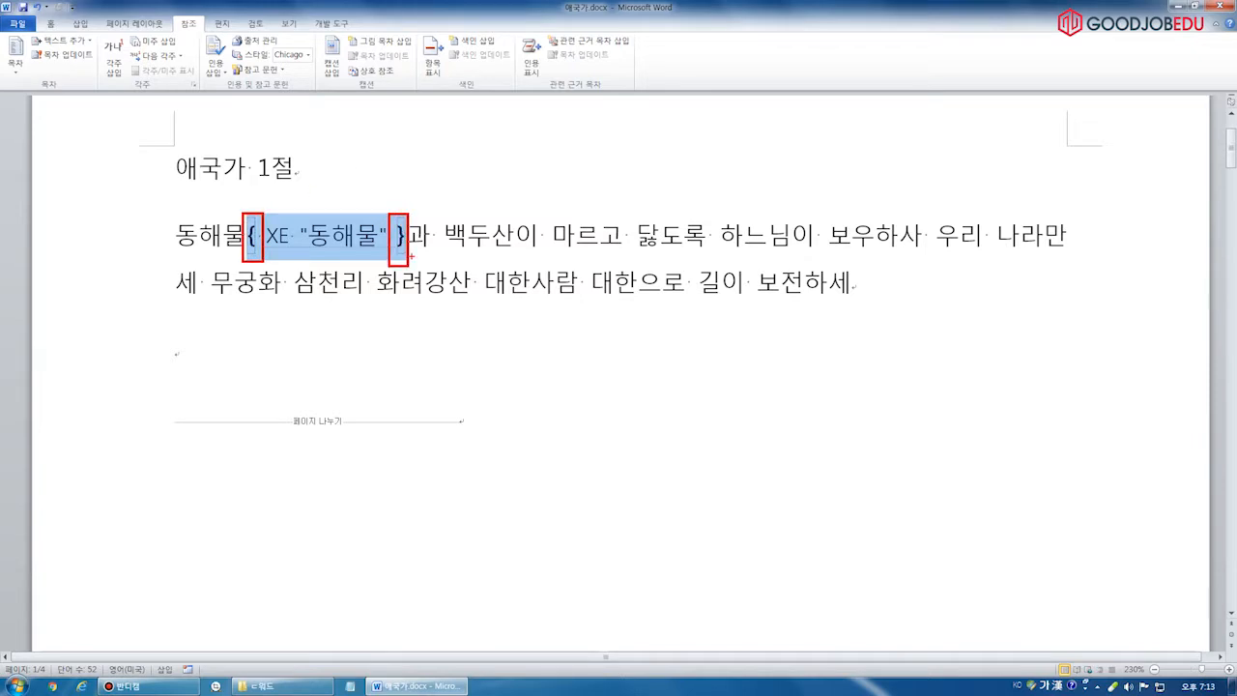
pyautogui.moveTo(268, 262); pyautogui.dragTo(343, 259)
pyautogui.press('Escape')
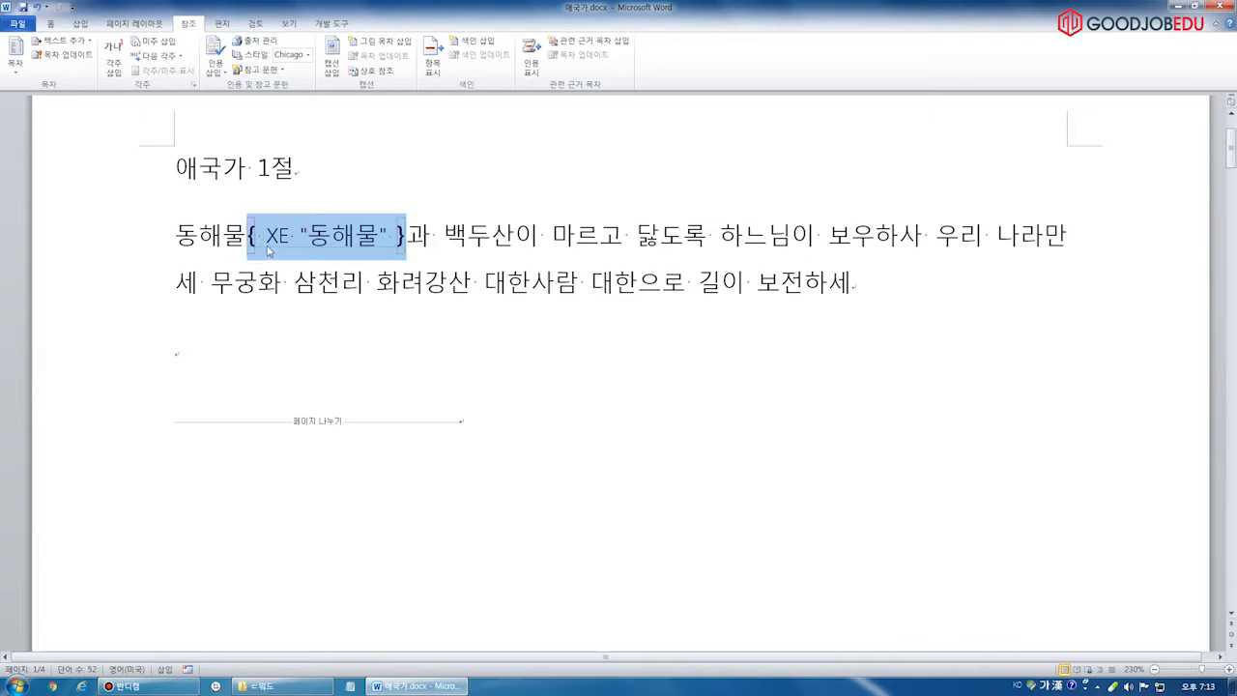
pyautogui.scroll(-4, 293, 278)
pyautogui.scroll(-2, 293, 278)
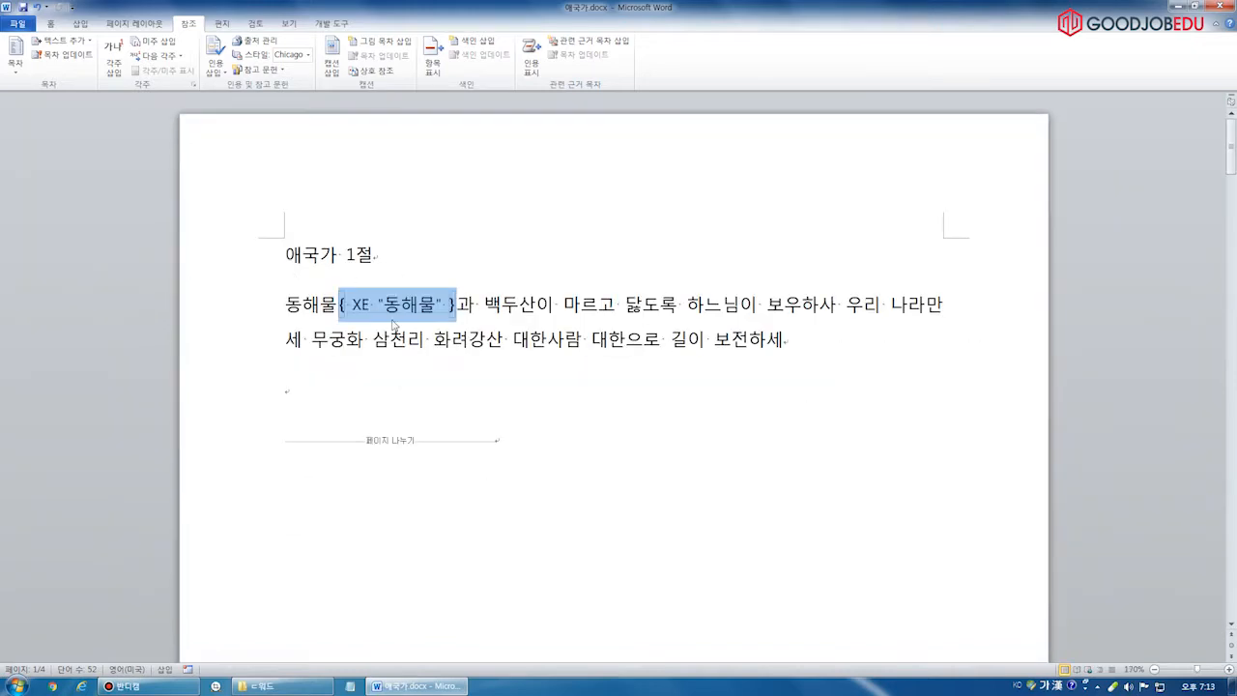
pyautogui.click(422, 325)
pyautogui.scroll(-15, 426, 333)
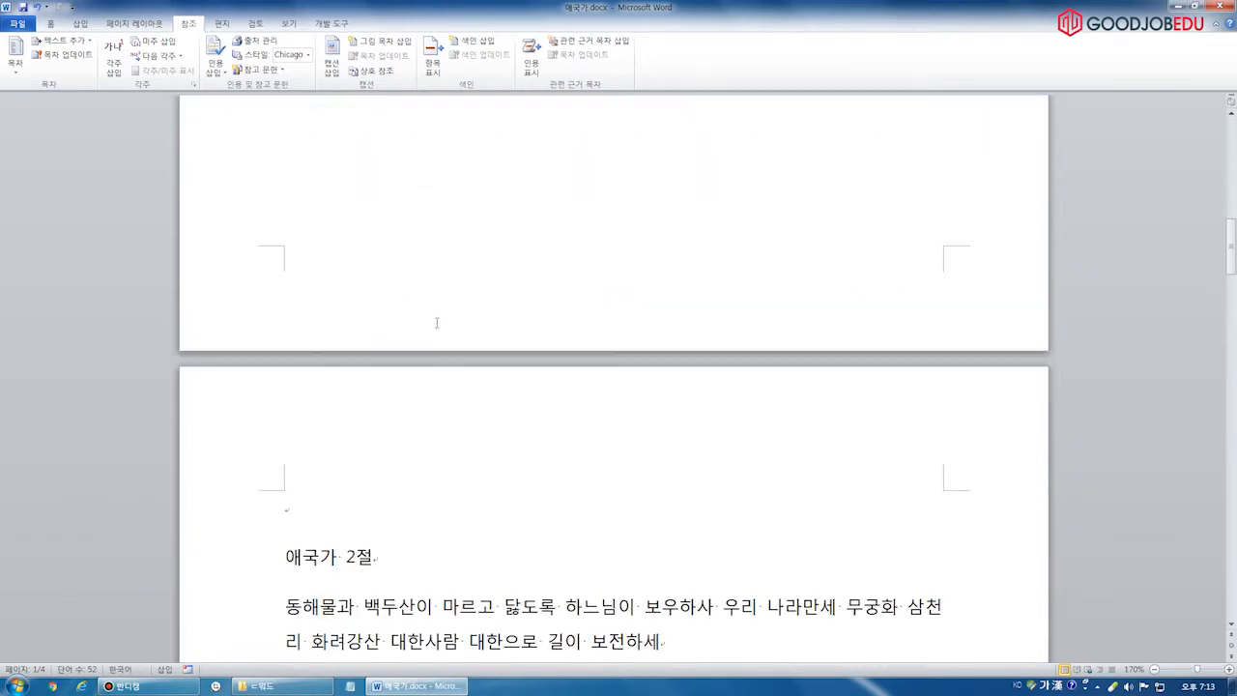
# Mark the word 백두산 in verse 2 as an index entry
pyautogui.moveTo(363, 244); pyautogui.dragTo(416, 243)
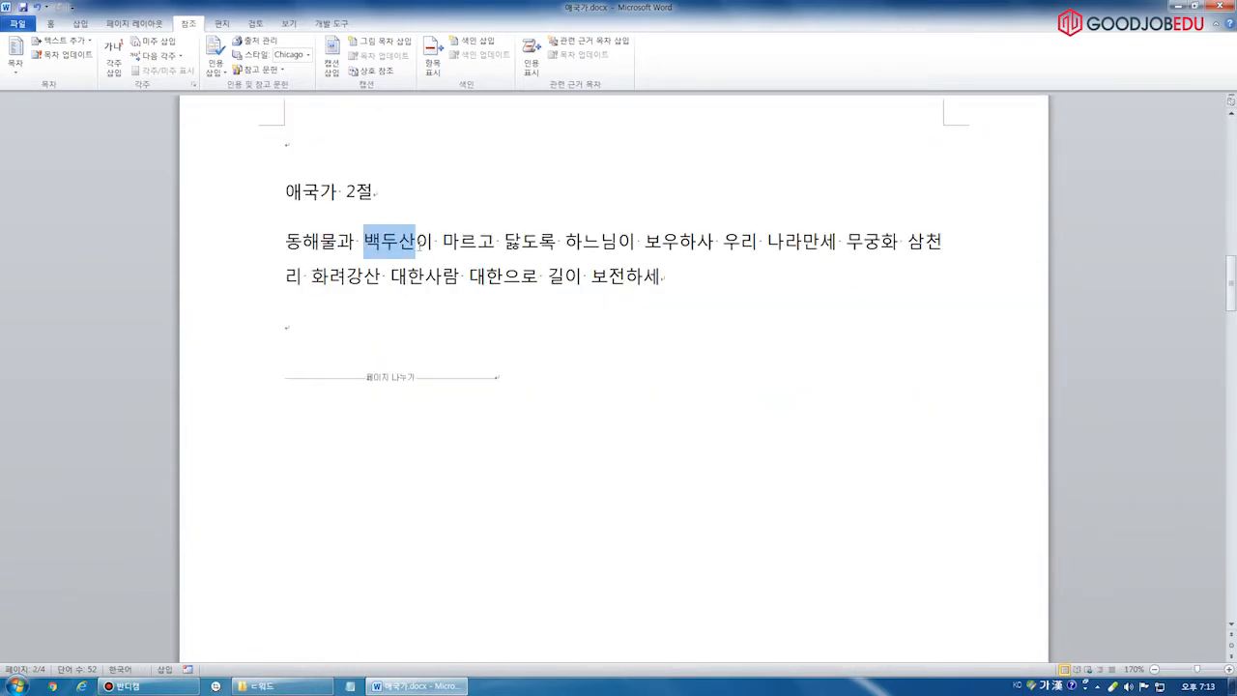
pyautogui.click(428, 68)
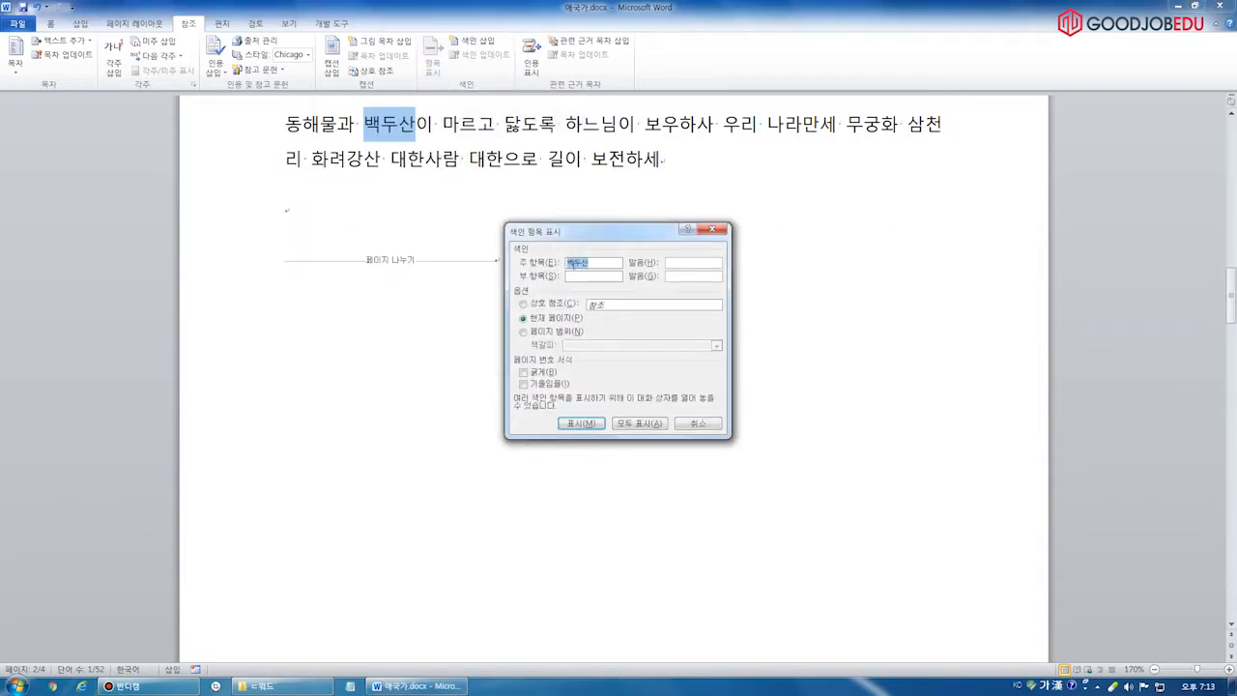
pyautogui.click(581, 423)
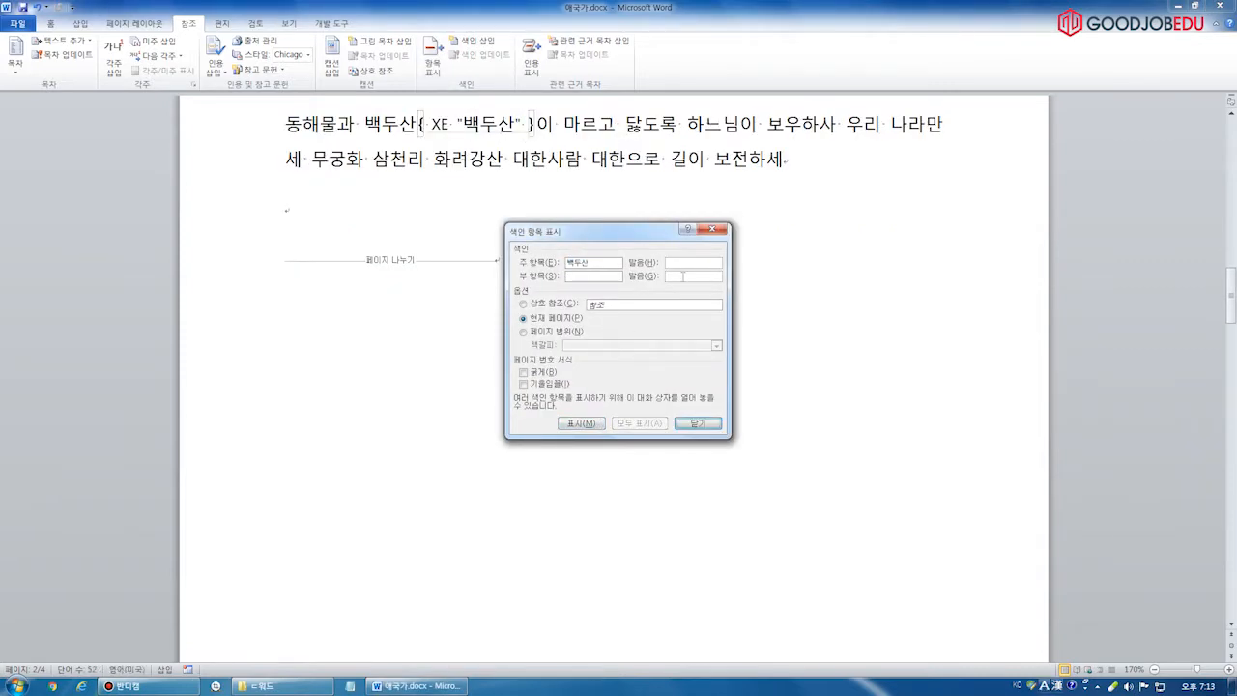
pyautogui.click(698, 424)
pyautogui.scroll(-9, 534, 380)
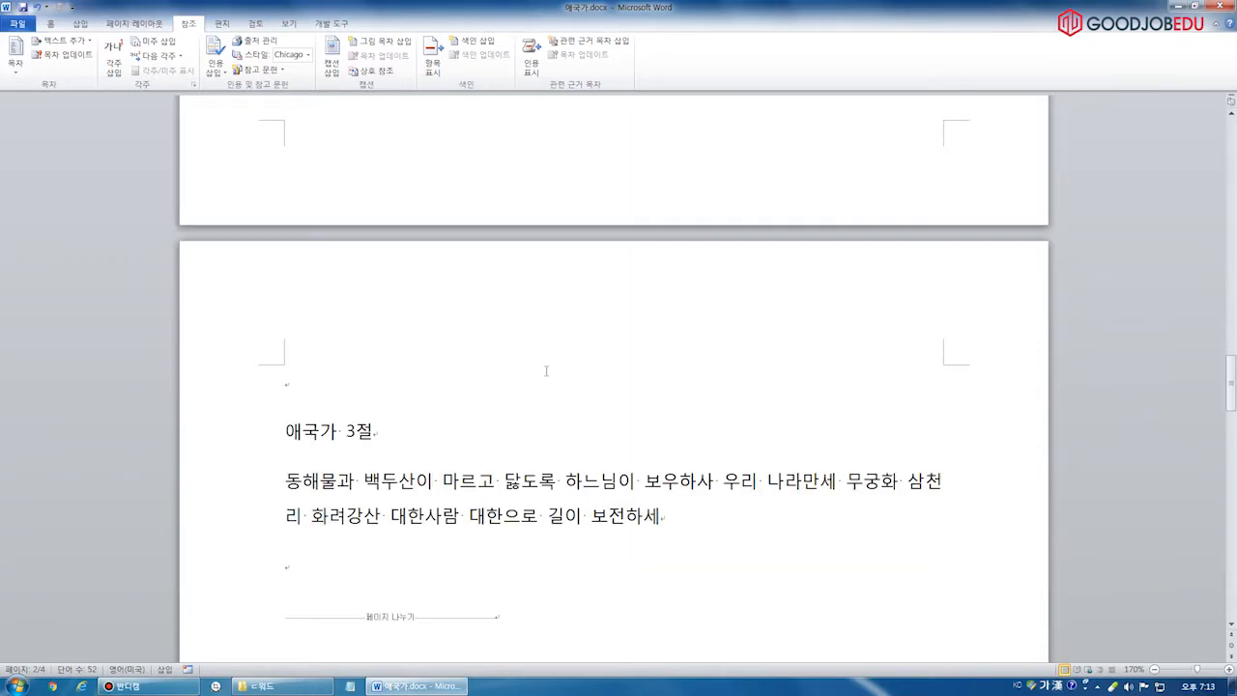
pyautogui.scroll(-3, 546, 370)
# Select 무궁화 in verse 3 and mark it as an index entry
pyautogui.moveTo(847, 328); pyautogui.dragTo(899, 328)
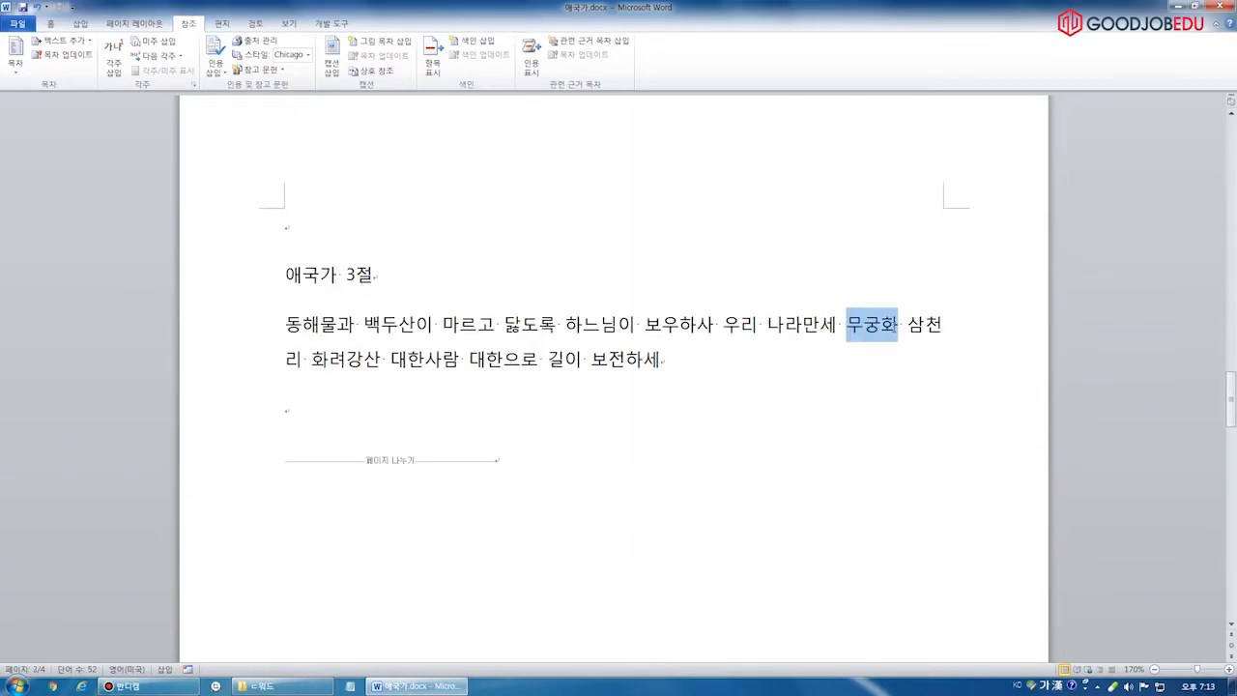
pyautogui.click(432, 60)
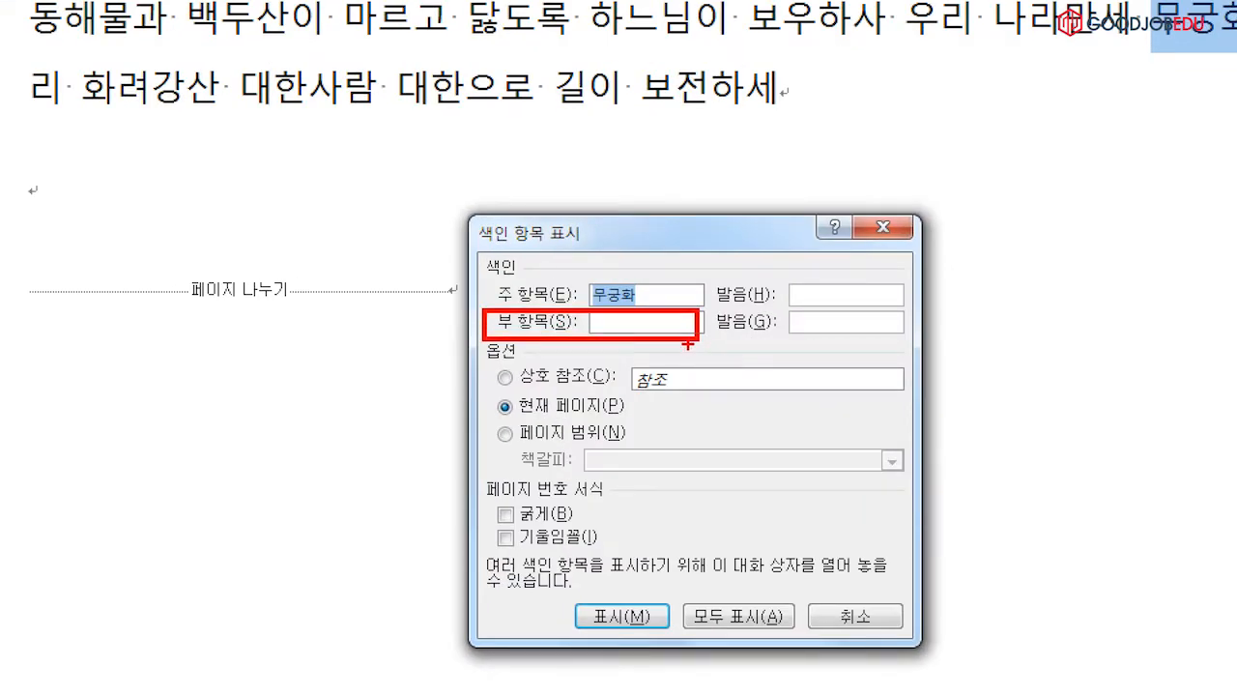
pyautogui.click(609, 329)
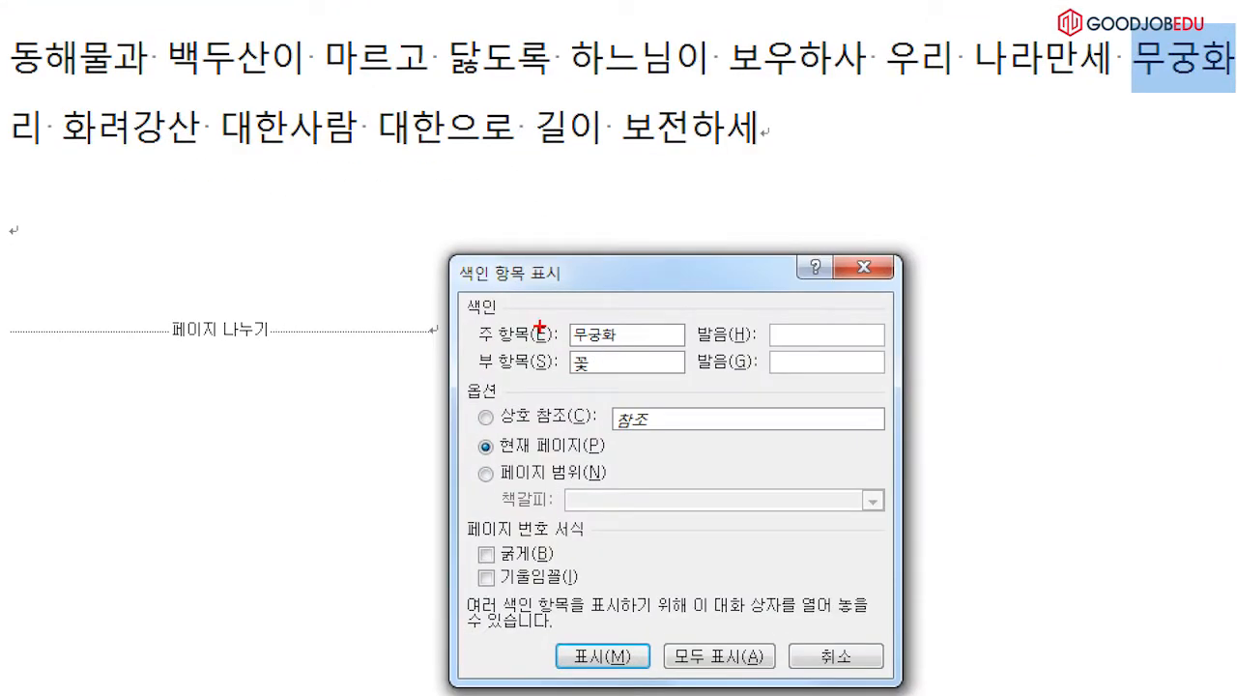
pyautogui.moveTo(472, 321); pyautogui.dragTo(497, 320)
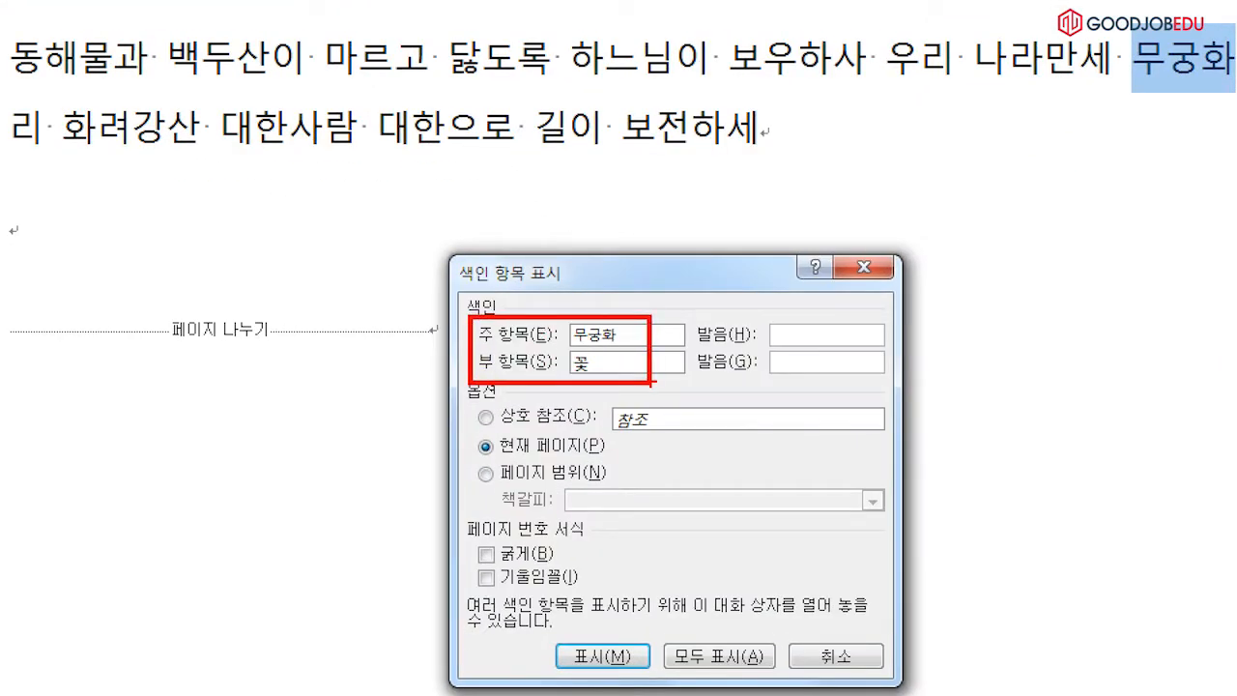
pyautogui.moveTo(666, 322)
pyautogui.mouseDown()
pyautogui.moveTo(647, 336)
pyautogui.moveTo(679, 344)
pyautogui.moveTo(678, 381)
pyautogui.mouseUp()
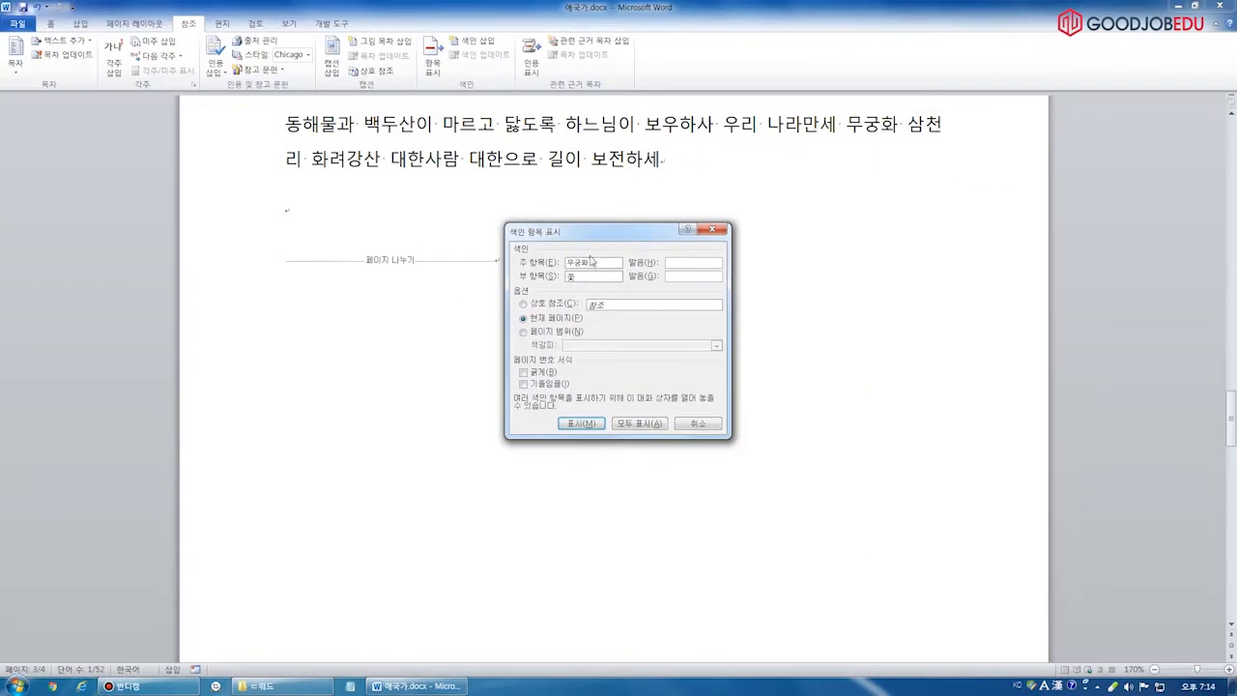
pyautogui.click(579, 426)
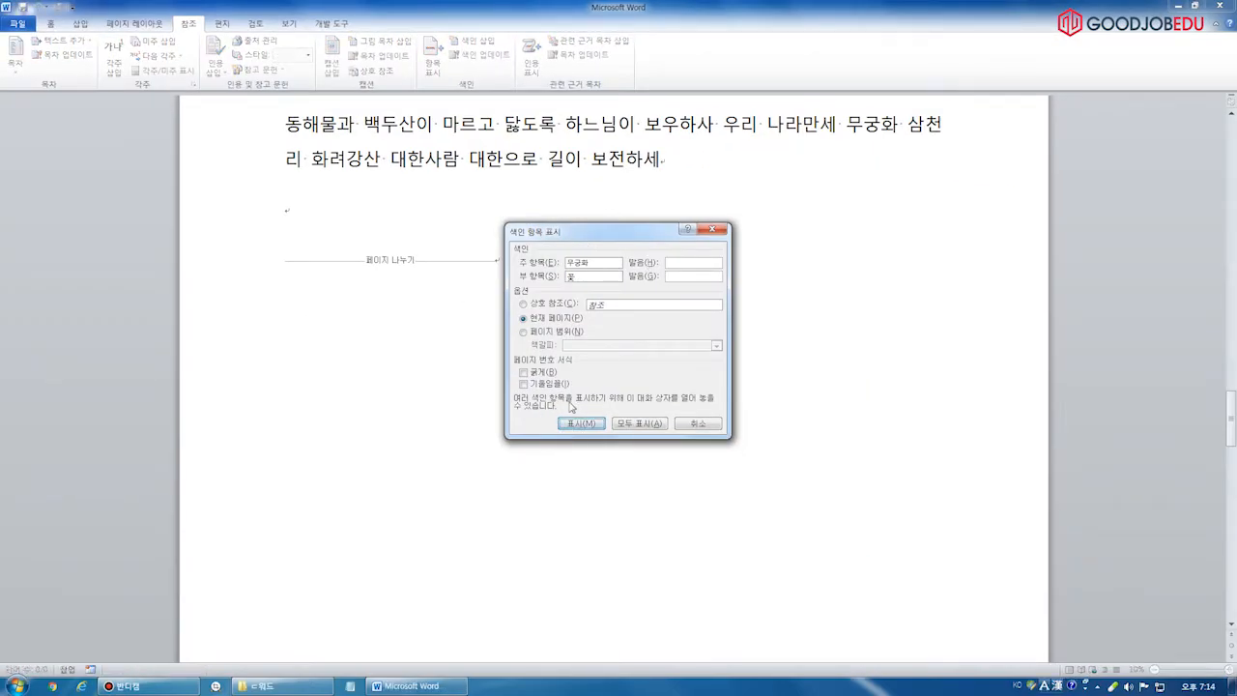
pyautogui.click(582, 277)
pyautogui.press('Escape')
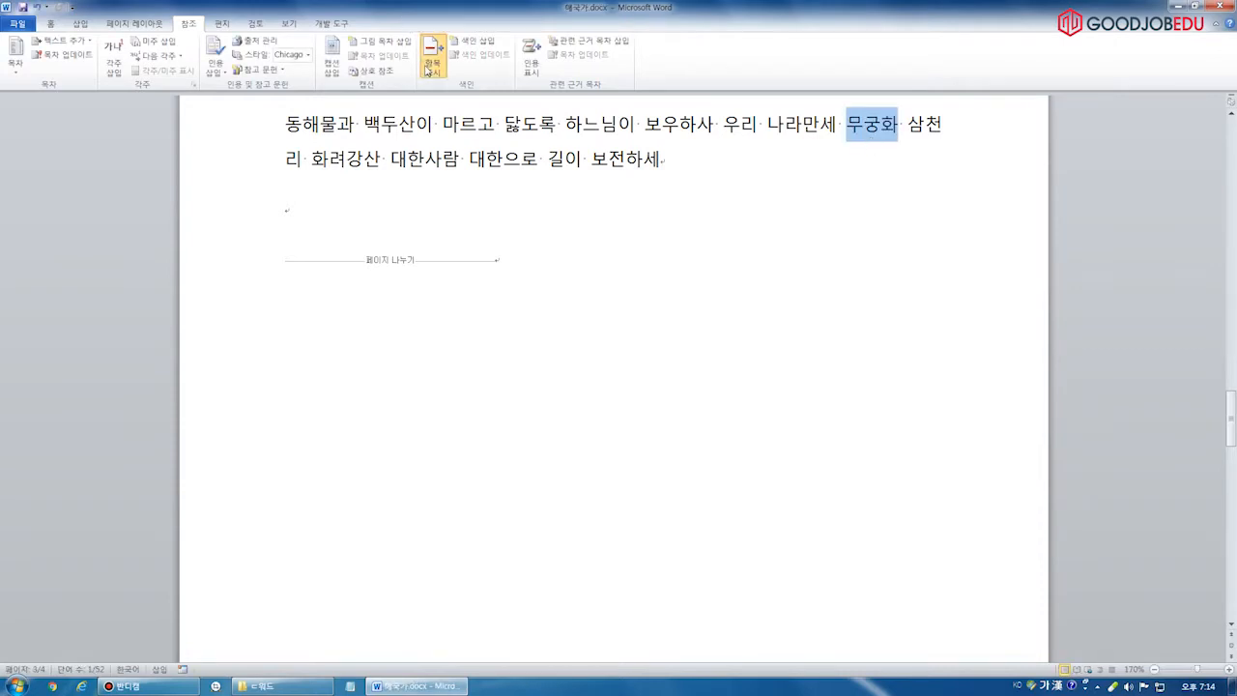
# Mark 무궁화 again with the subentry asfe and check the resulting field
pyautogui.click(432, 60)
pyautogui.press('Hangul')
pyautogui.write('asfe')
pyautogui.click(580, 427)
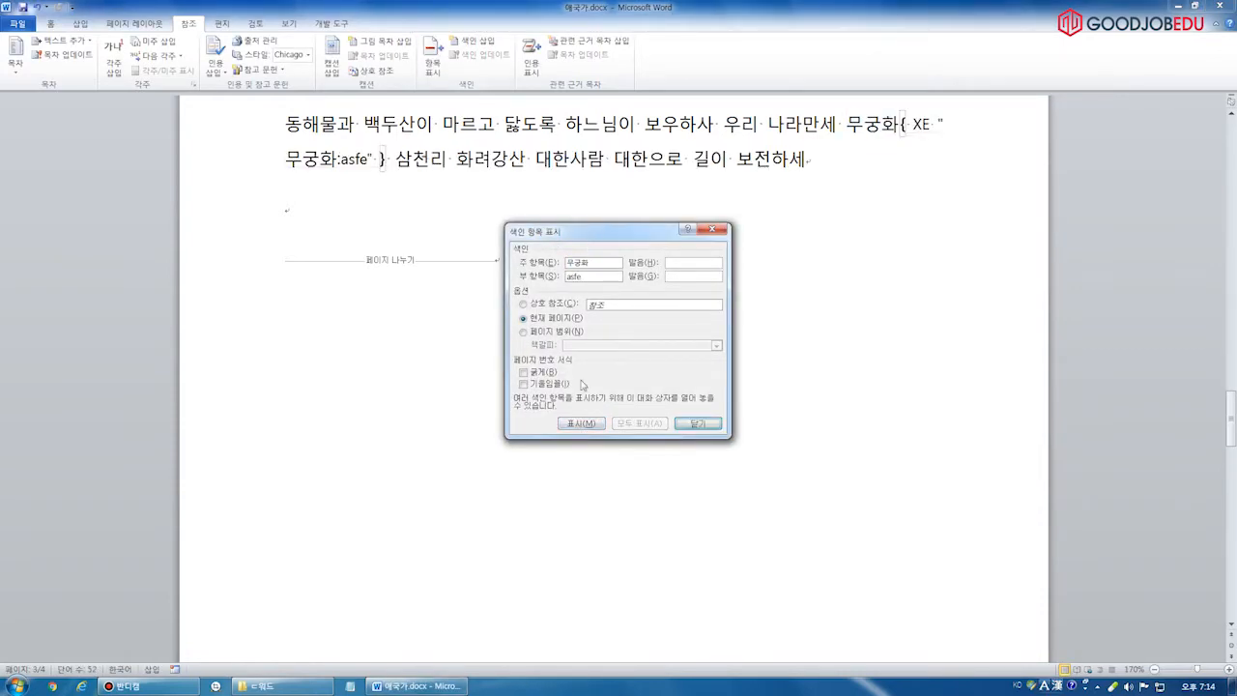
pyautogui.click(697, 423)
pyautogui.moveTo(342, 159); pyautogui.dragTo(366, 160)
pyautogui.click(342, 160)
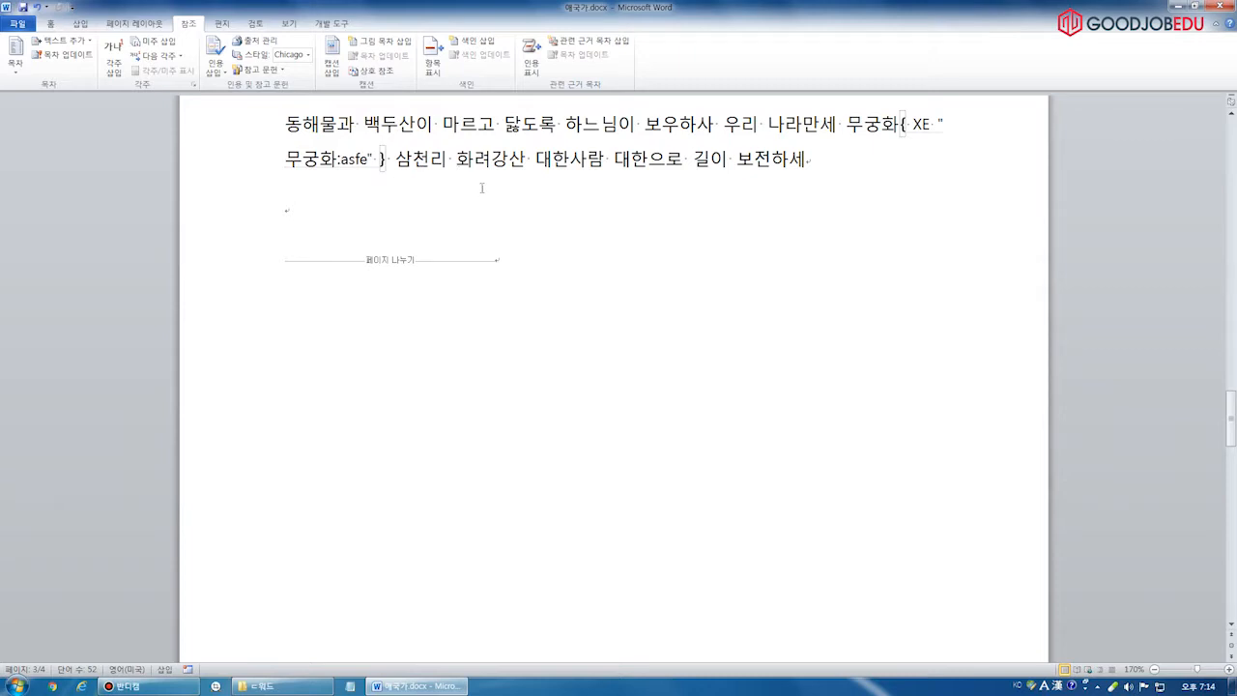
pyautogui.scroll(-5, 558, 290)
pyautogui.scroll(-10, 574, 333)
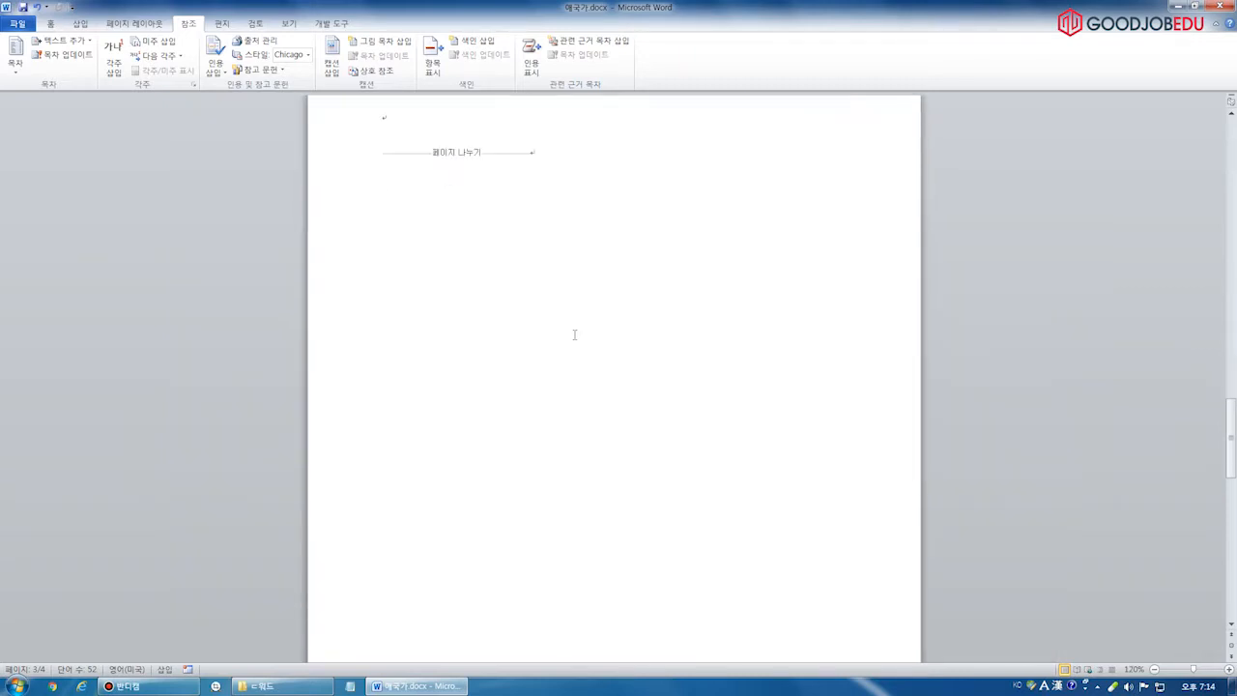
pyautogui.scroll(-6, 574, 331)
# Place the caret on the empty line under the 색인 heading on page 4
pyautogui.click(423, 337)
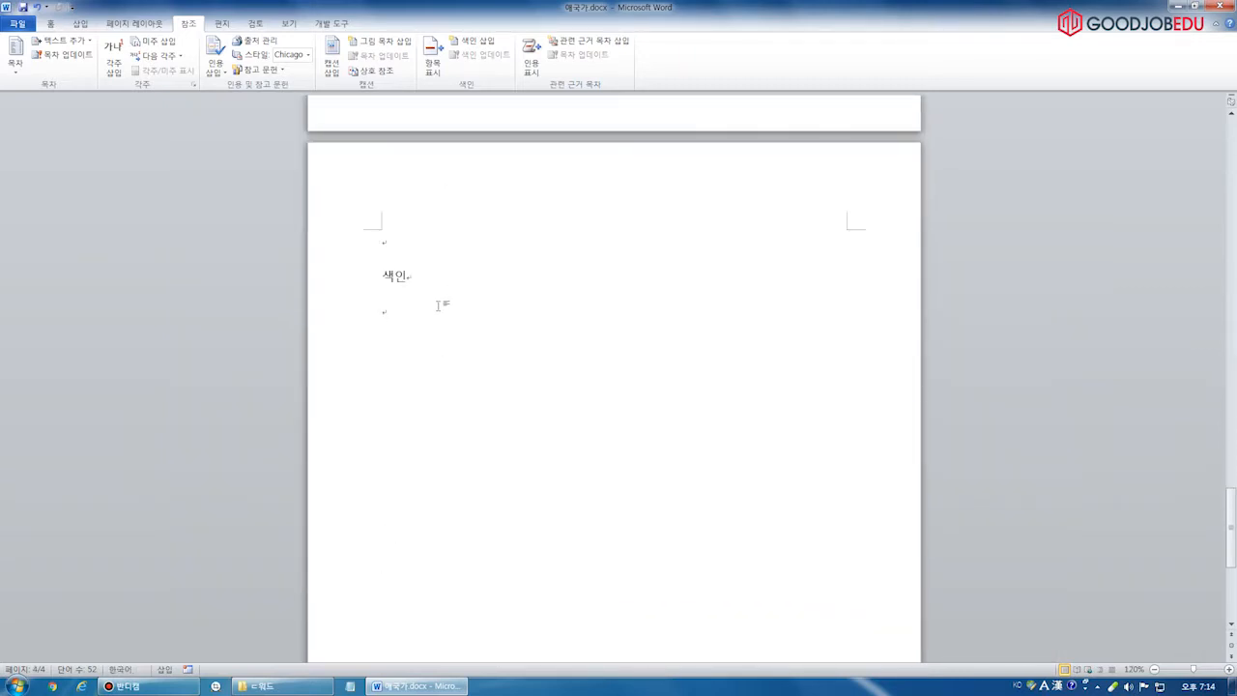
pyautogui.scroll(3, 439, 305)
pyautogui.scroll(12, 475, 186)
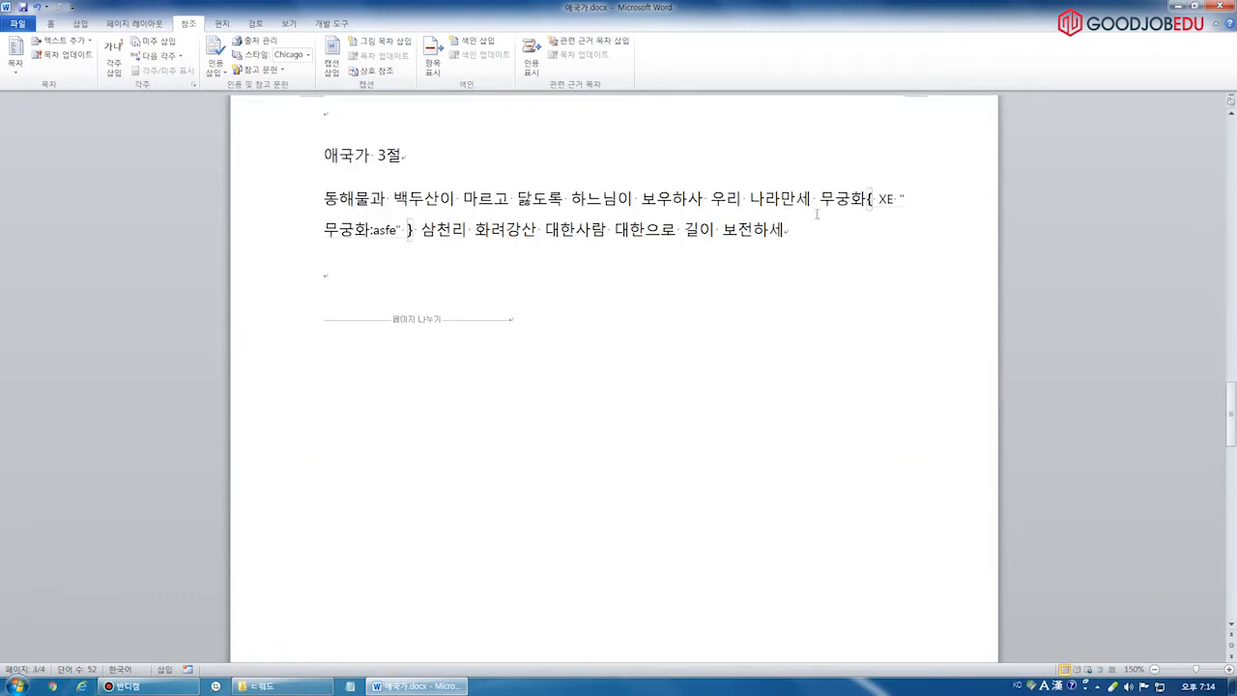
pyautogui.scroll(-12, 451, 310)
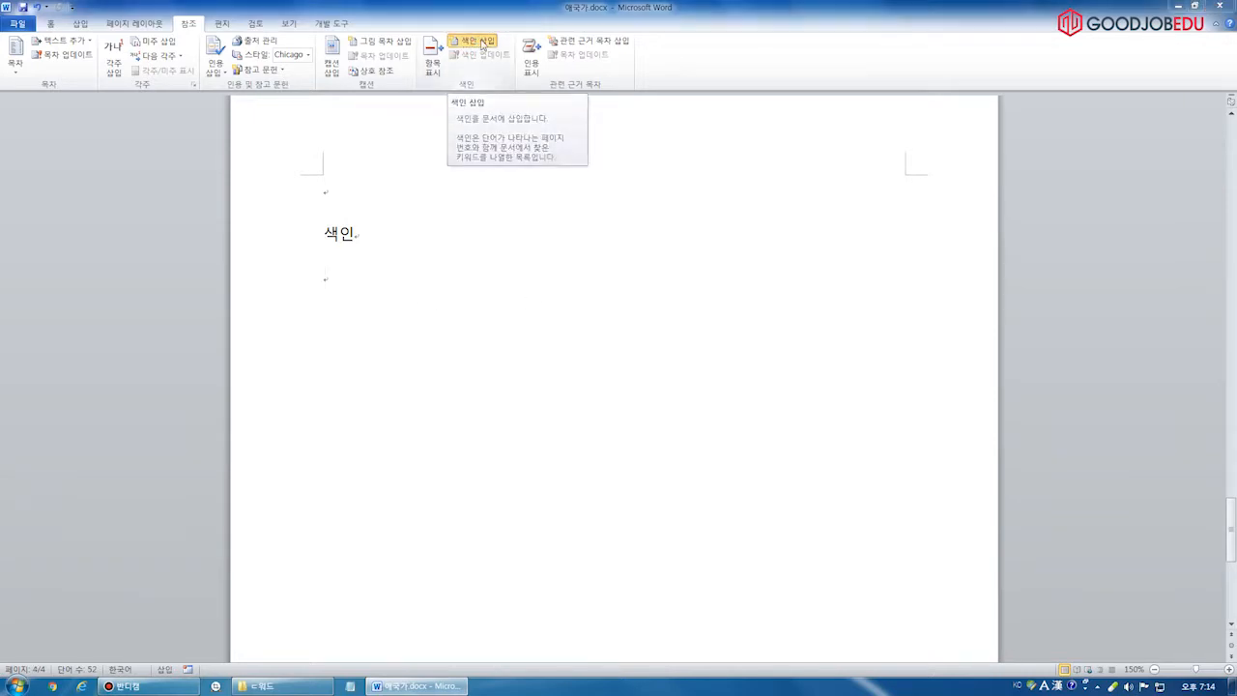
# Insert the index under 색인, listing 동해물 1, 무궁화 with asfe 3, and 백두산 2
pyautogui.click(482, 45)
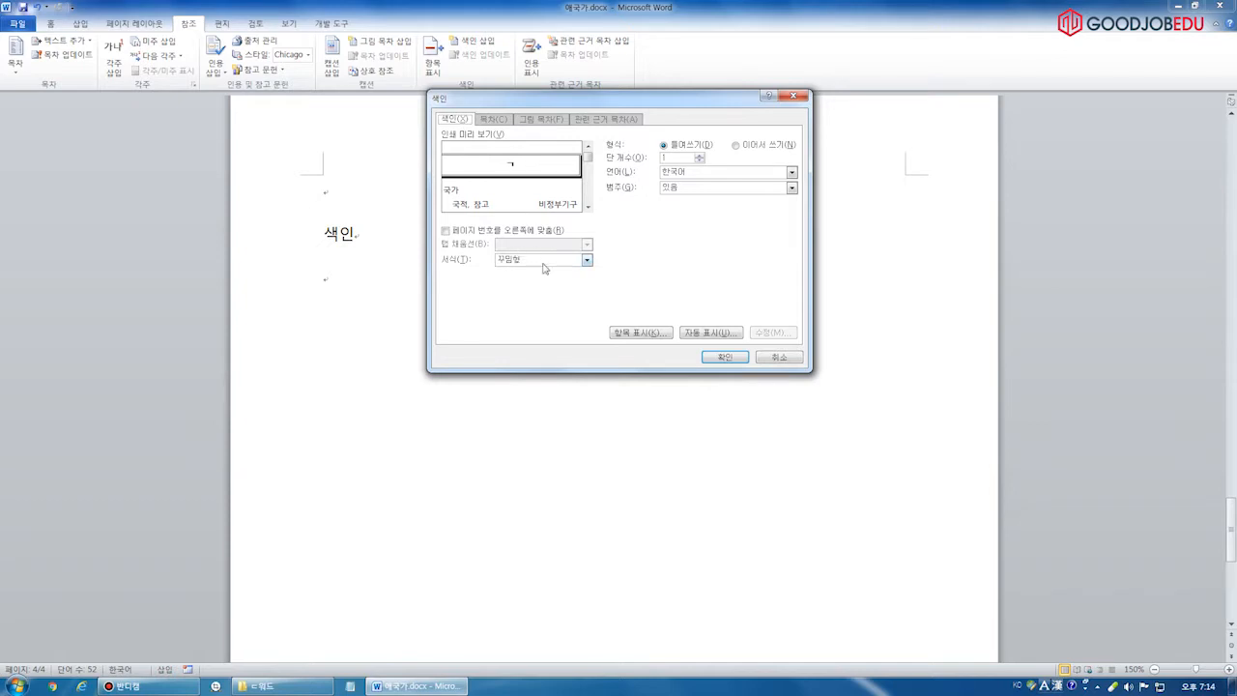
pyautogui.click(724, 357)
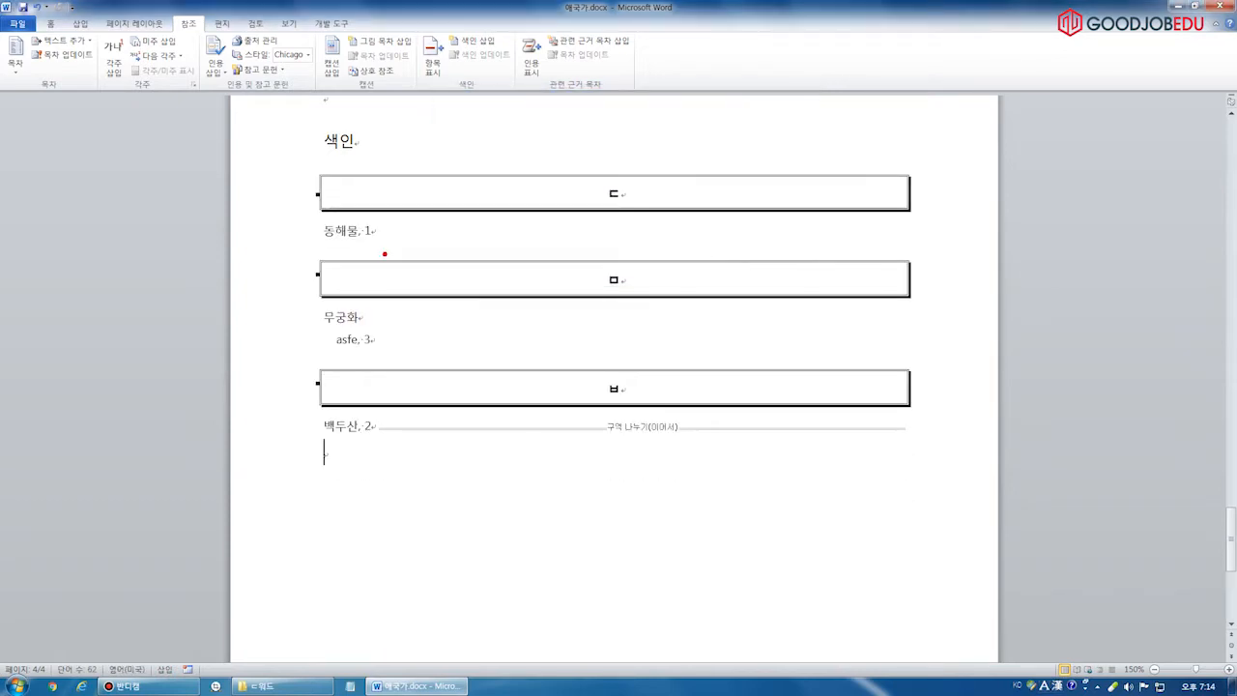
pyautogui.moveTo(307, 247); pyautogui.dragTo(405, 247)
pyautogui.moveTo(308, 356); pyautogui.dragTo(389, 357)
pyautogui.moveTo(322, 449); pyautogui.dragTo(397, 448)
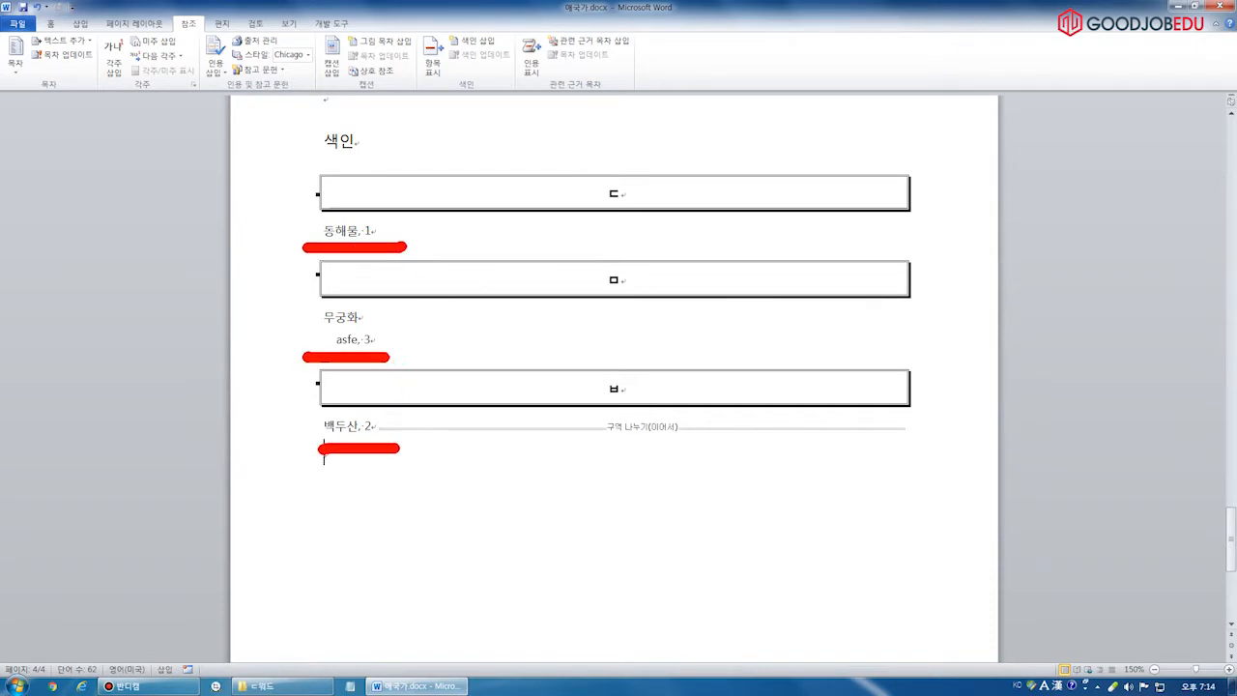
pyautogui.click(391, 433)
pyautogui.press('Escape')
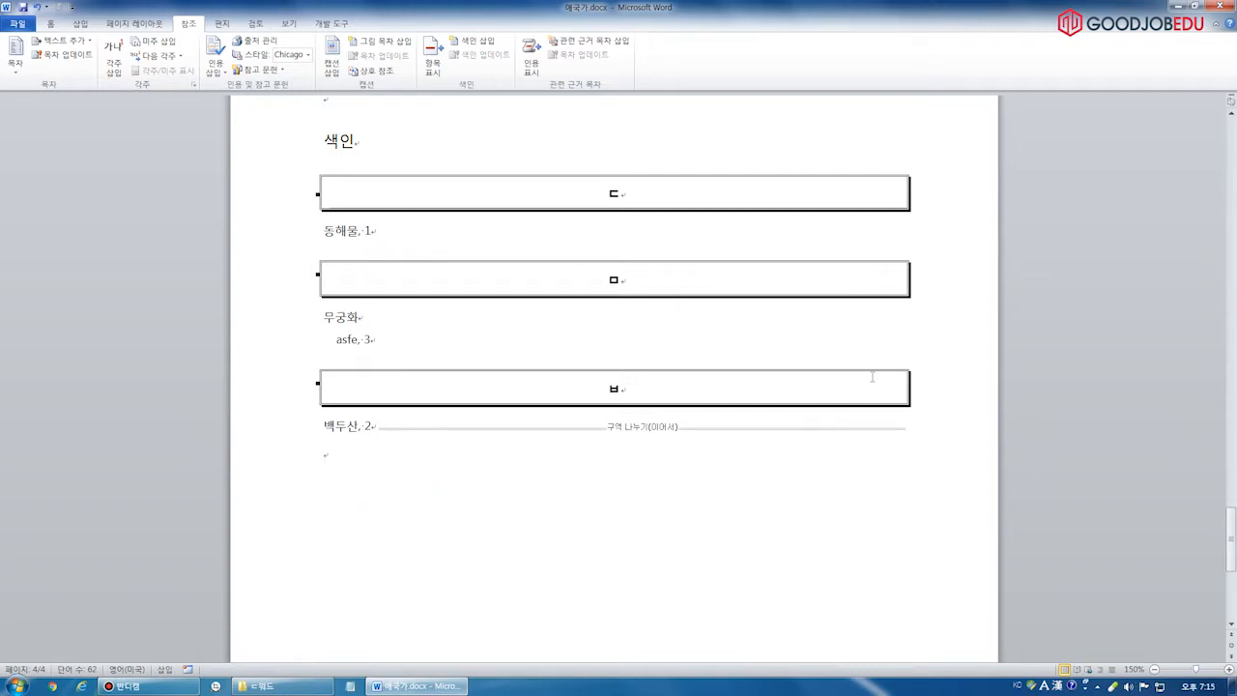
pyautogui.moveTo(1233, 537); pyautogui.dragTo(1232, 147)
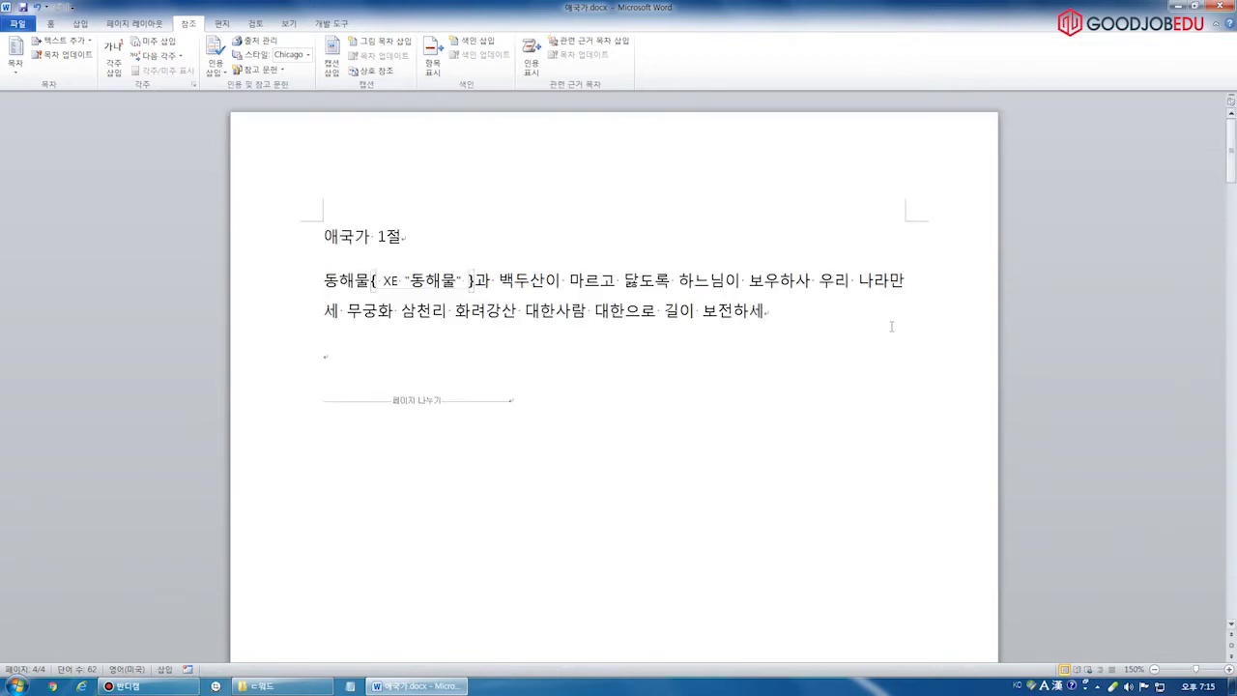
pyautogui.moveTo(1233, 147); pyautogui.dragTo(1228, 534)
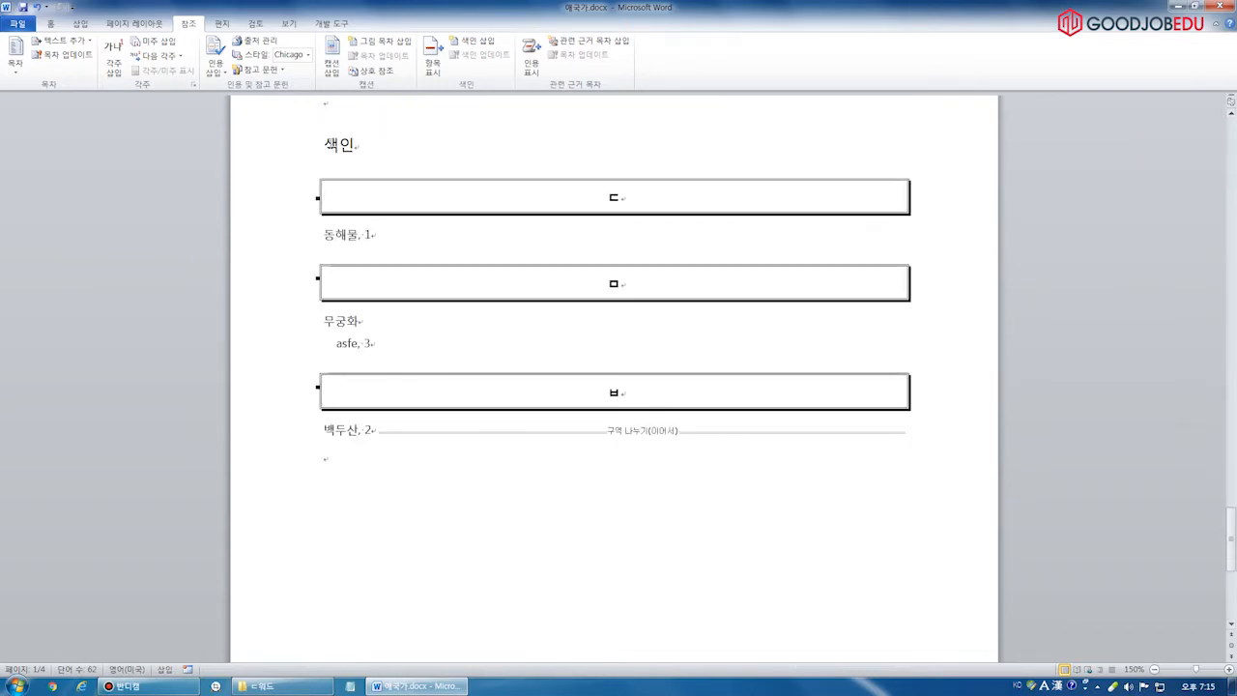
pyautogui.click(372, 234)
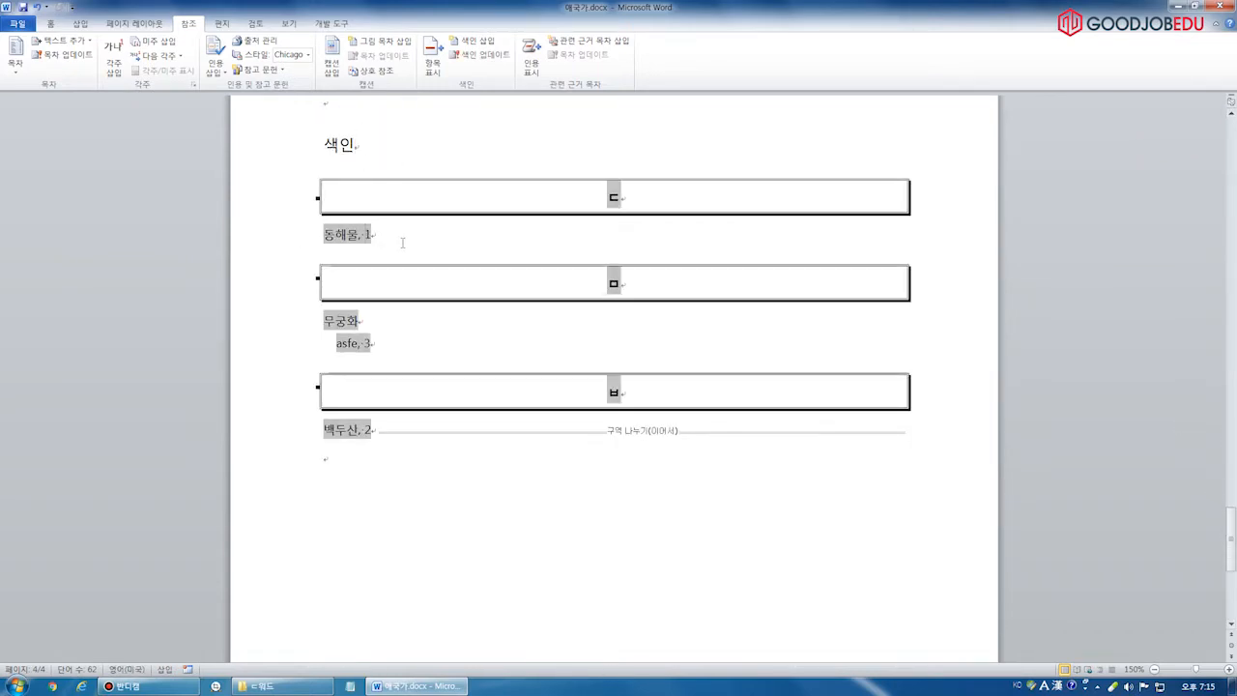
pyautogui.click(309, 434)
pyautogui.click(348, 443)
pyautogui.click(372, 429)
pyautogui.click(335, 469)
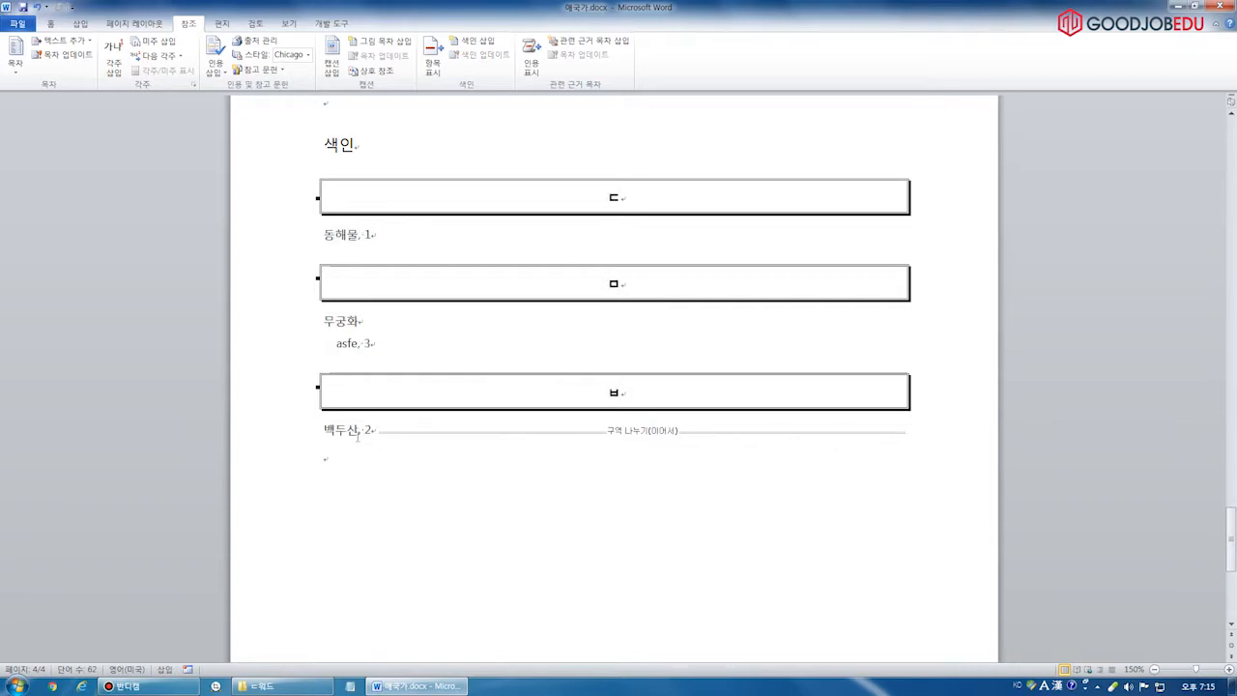
pyautogui.click(371, 428)
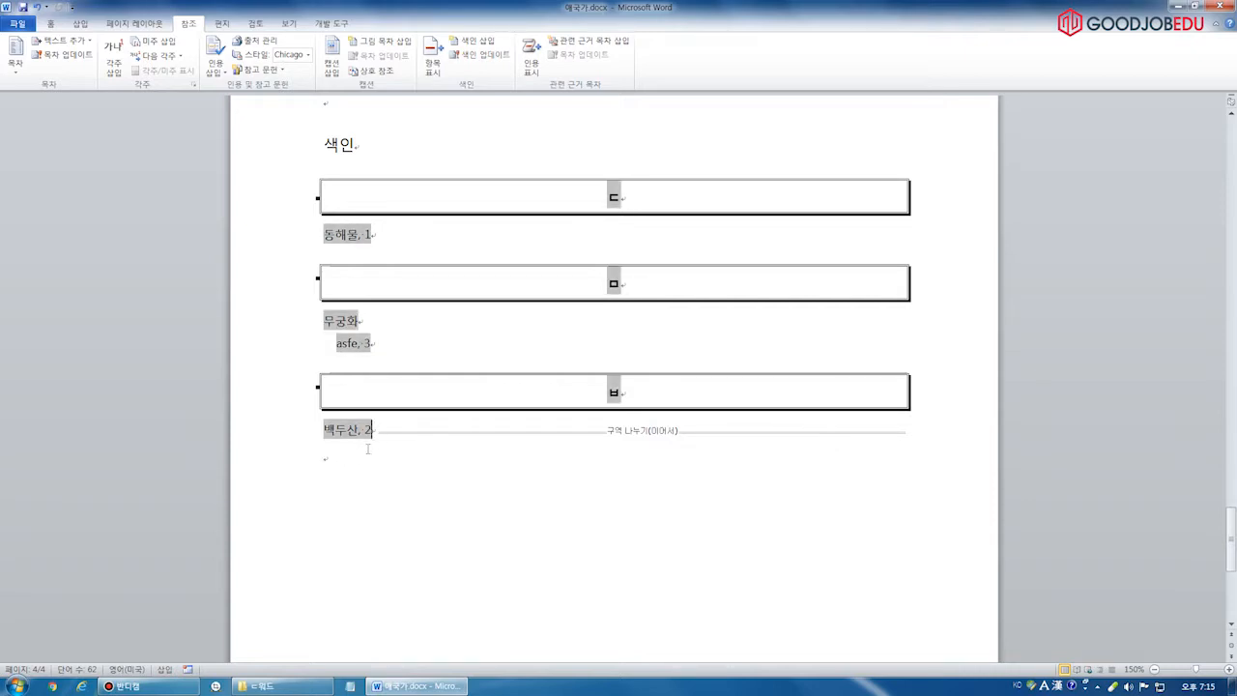
pyautogui.press('BackSpace')
pyautogui.press('BackSpace')
pyautogui.press('BackSpace')
pyautogui.press('BackSpace')
pyautogui.press('BackSpace')
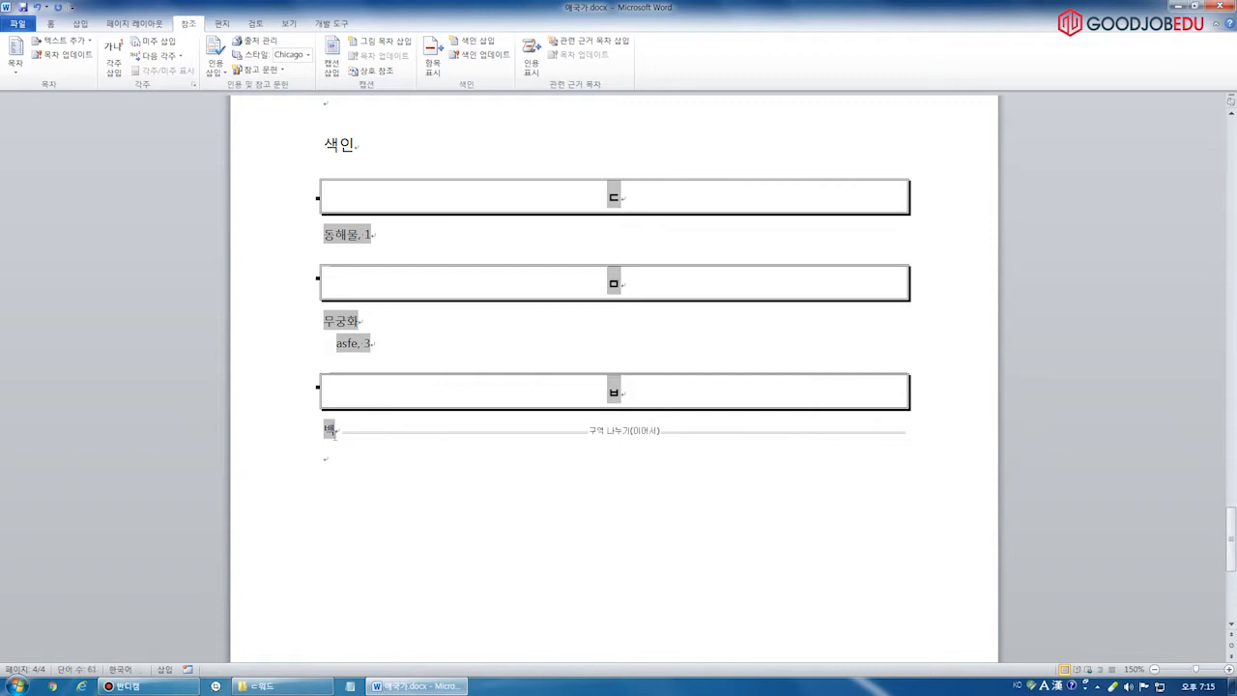
pyautogui.hotkey('ctrl', 'z')
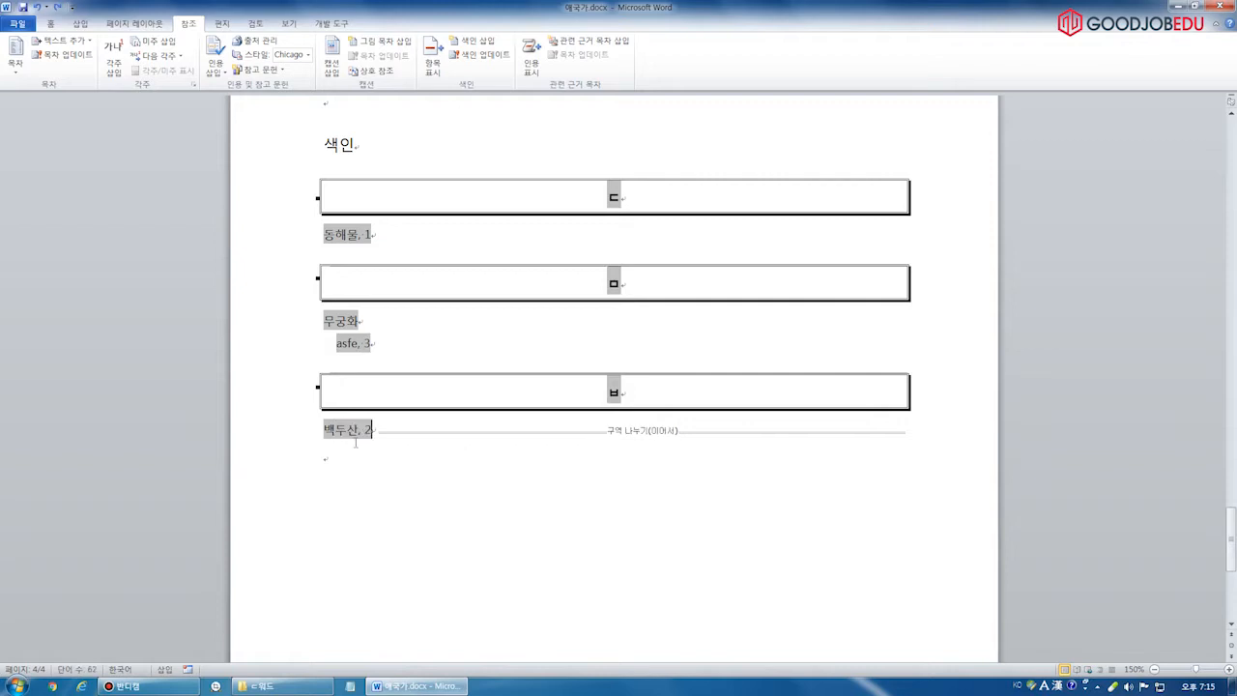
pyautogui.click(353, 457)
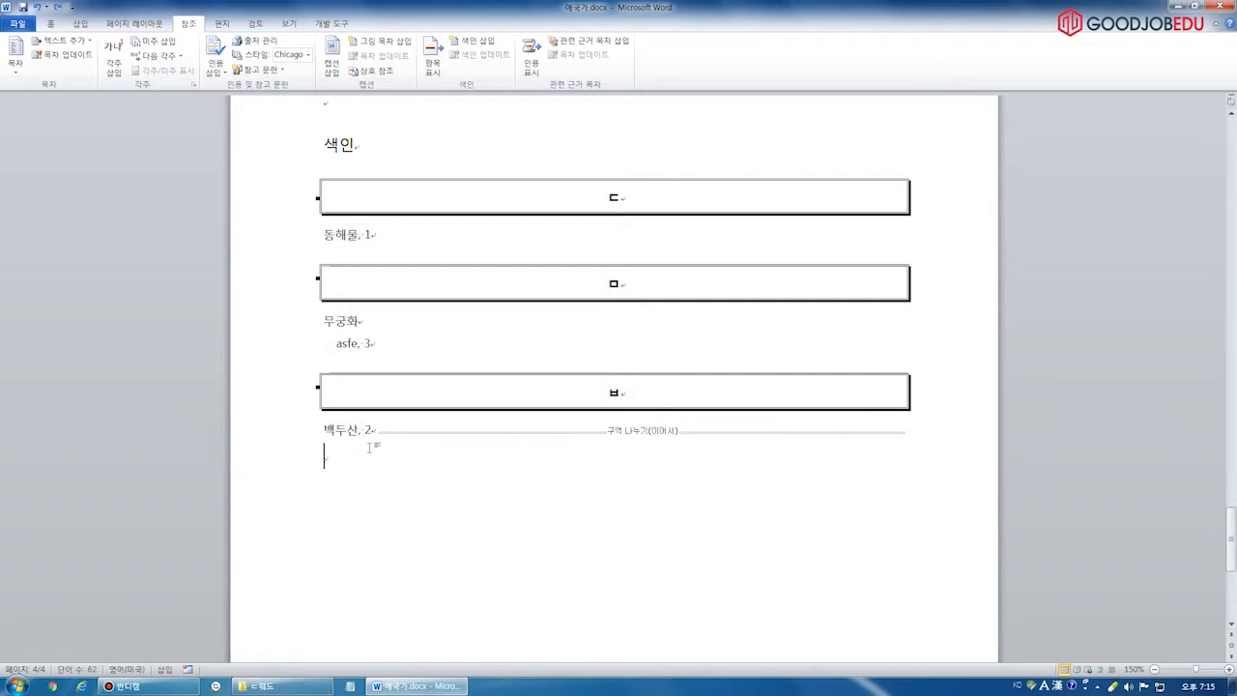
pyautogui.moveTo(372, 432); pyautogui.dragTo(324, 432)
pyautogui.click(349, 440)
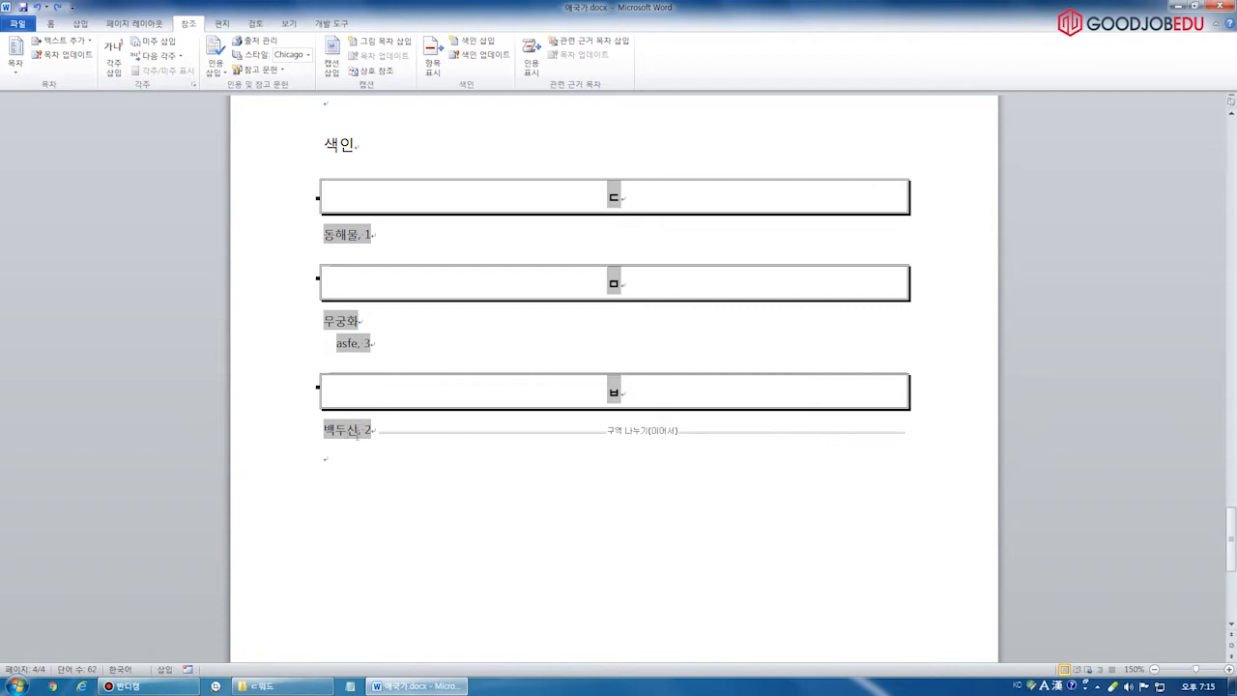
# Return to page 2 and select the XE "백두산" field following 백두산
pyautogui.click(351, 468)
pyautogui.moveTo(1232, 535); pyautogui.dragTo(1148, 228)
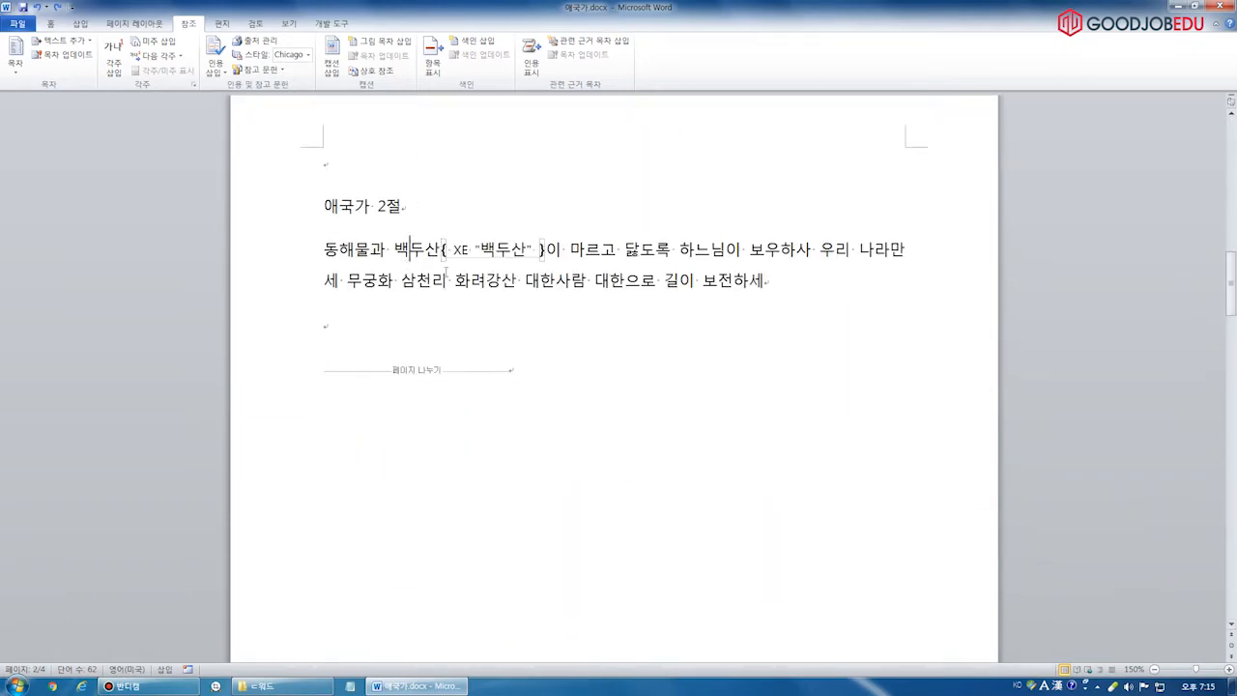
pyautogui.moveTo(443, 250); pyautogui.dragTo(517, 234)
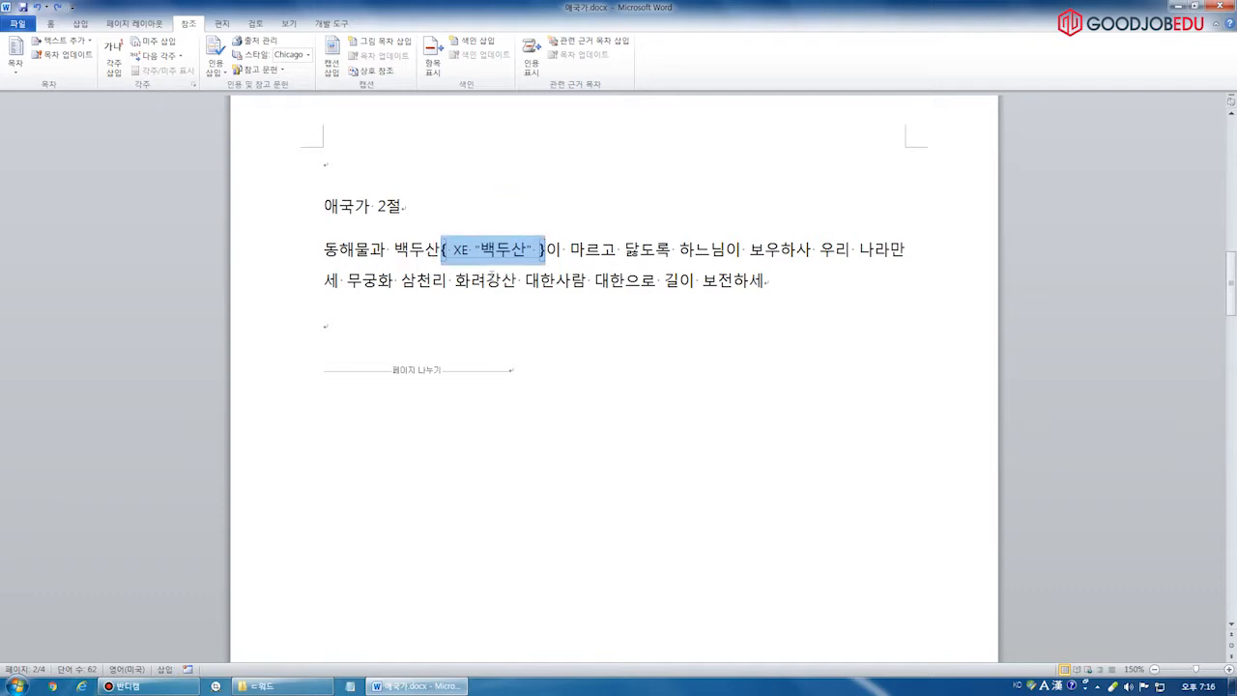
pyautogui.click(51, 24)
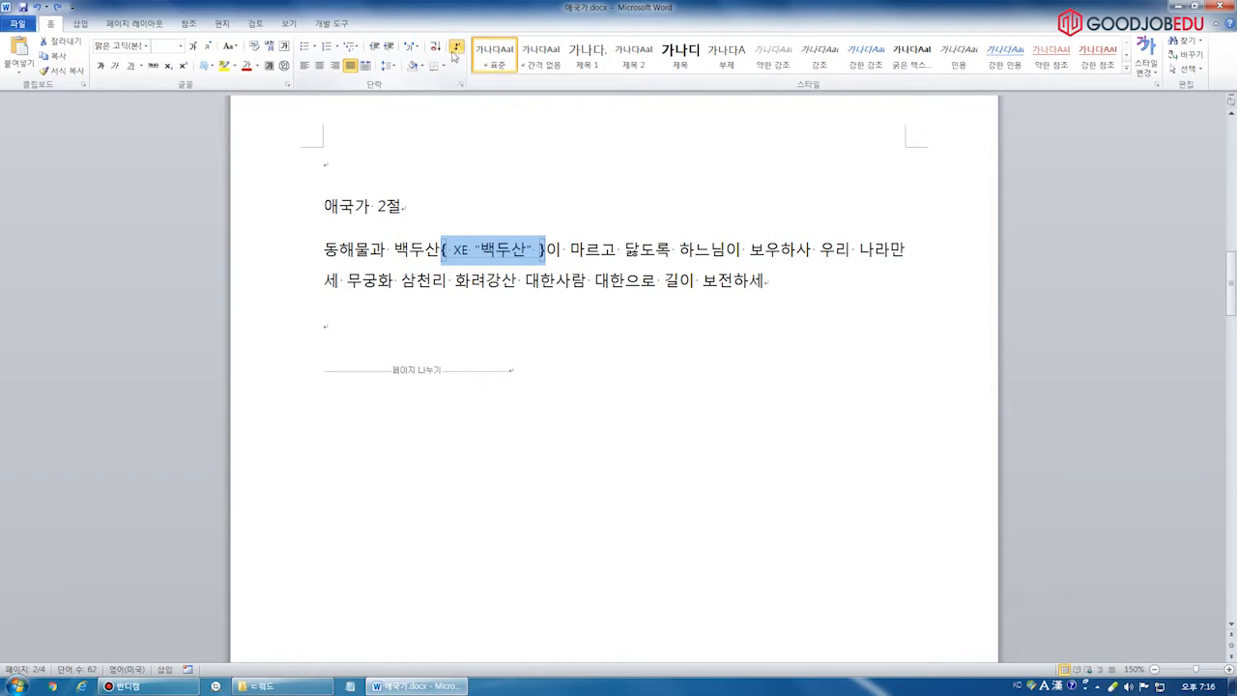
# Turn on Show/Hide ¶ to reveal the XE "백두산" field code and select it
pyautogui.click(456, 50)
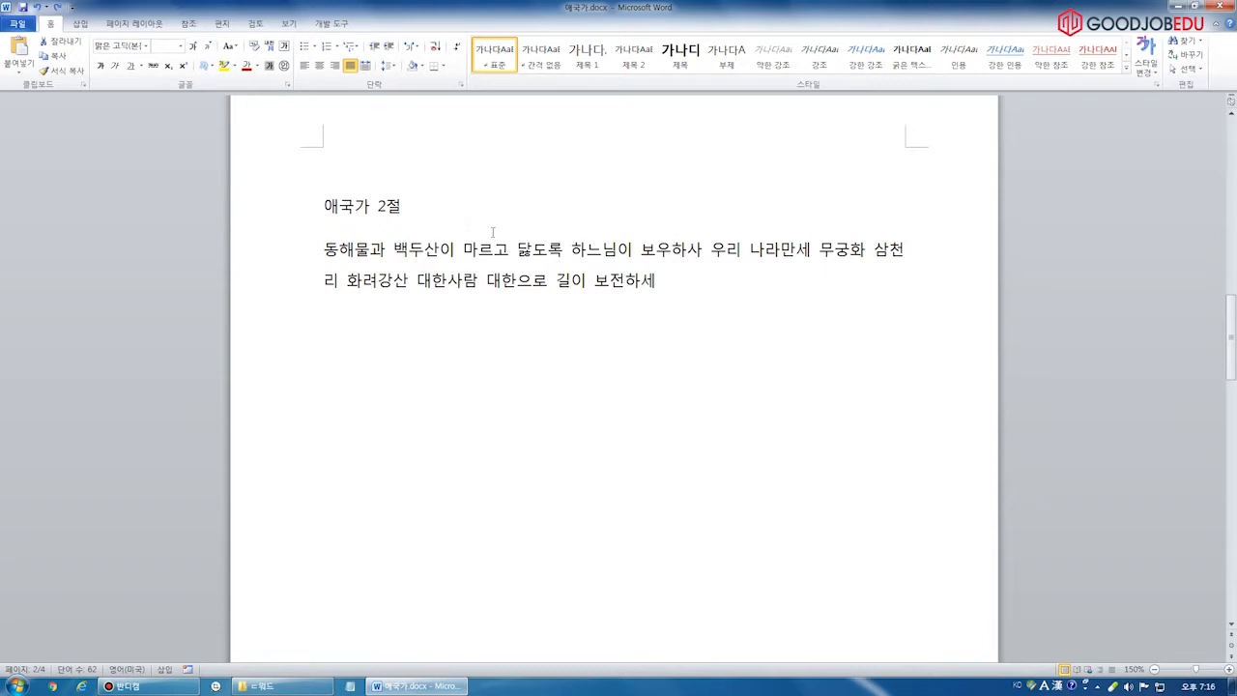
pyautogui.click(457, 48)
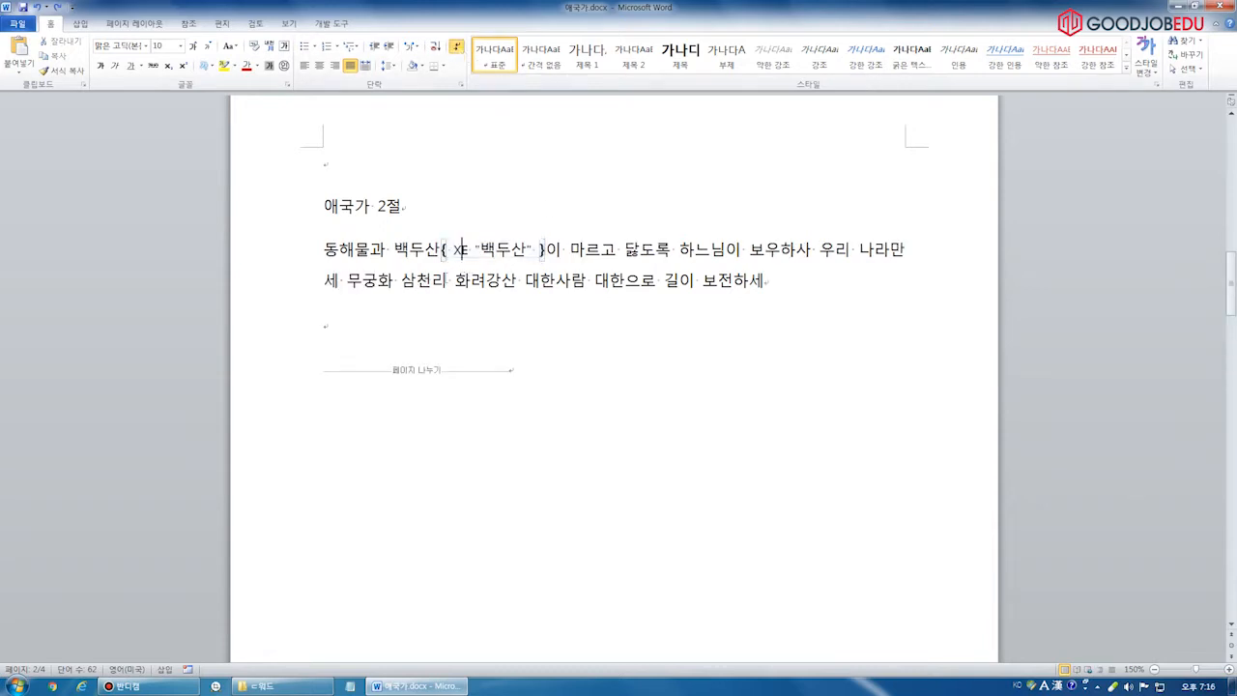
pyautogui.scroll(6, 492, 267)
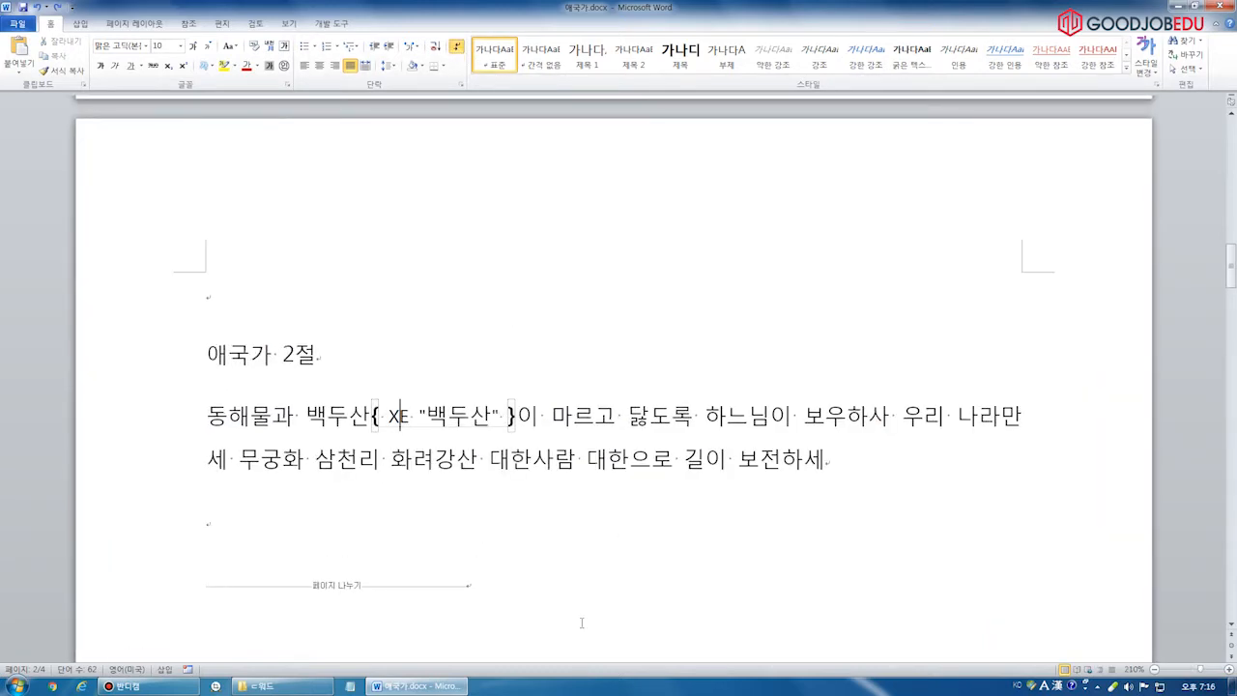
pyautogui.scroll(-2, 377, 425)
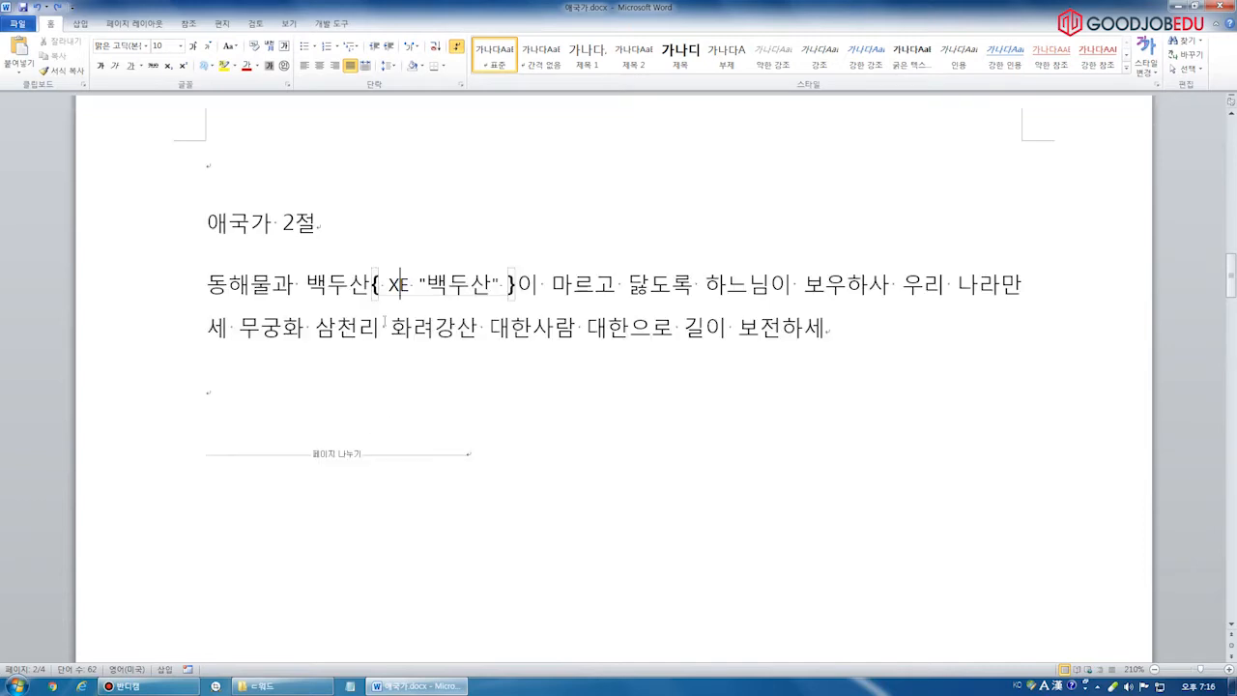
pyautogui.moveTo(373, 285); pyautogui.dragTo(485, 295)
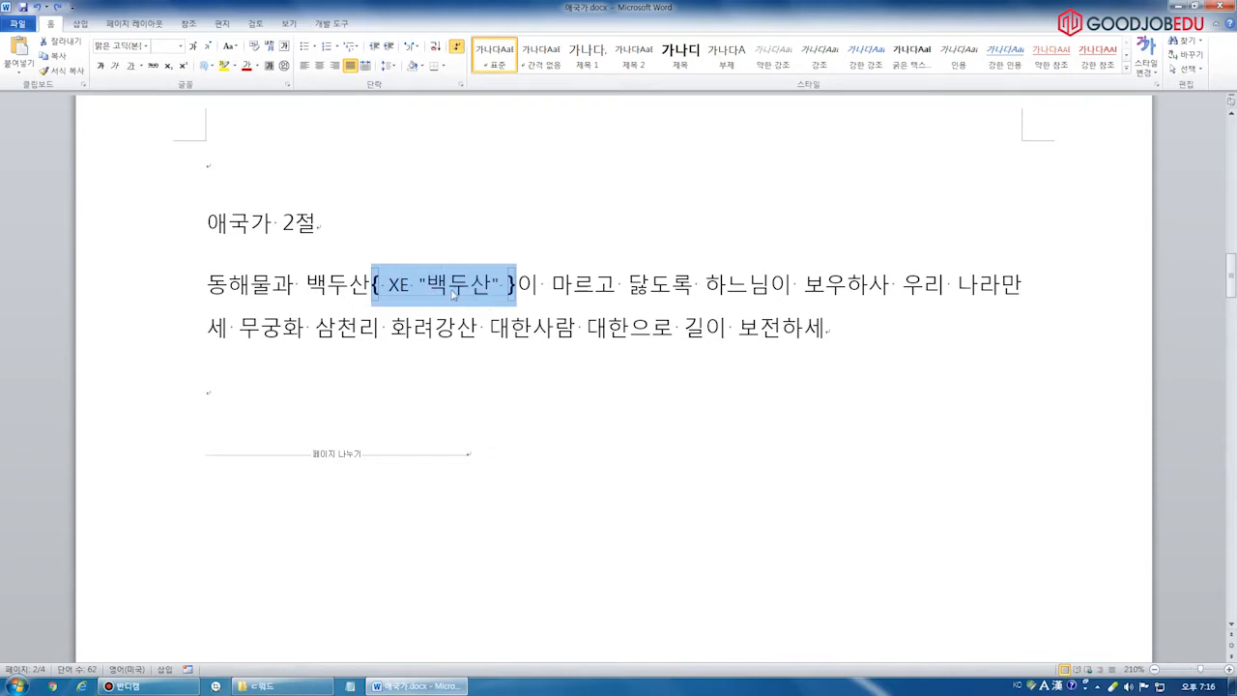
pyautogui.click(457, 46)
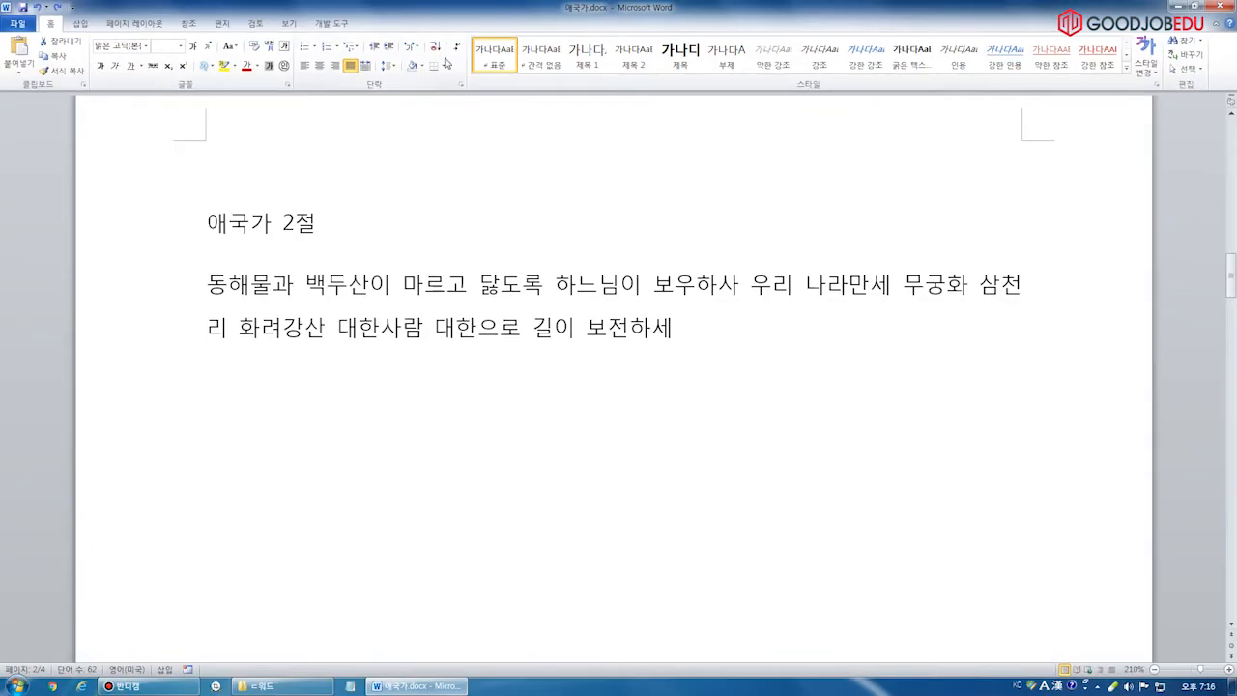
pyautogui.click(621, 93)
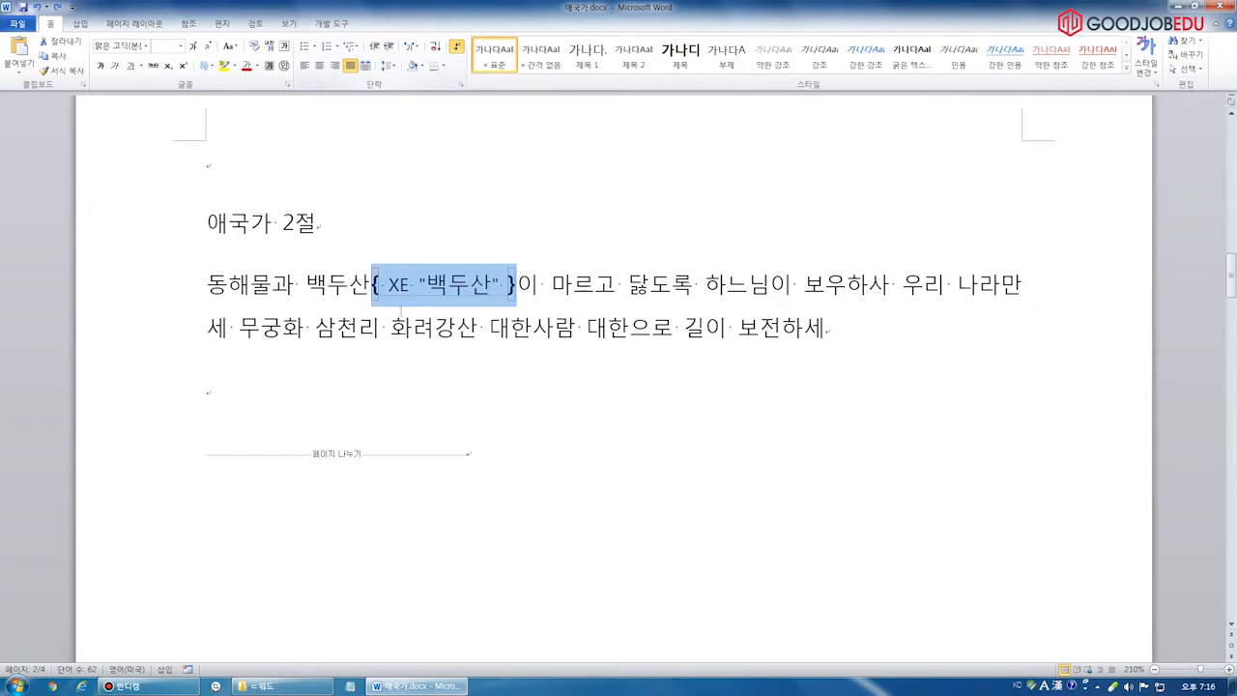
pyautogui.click(415, 318)
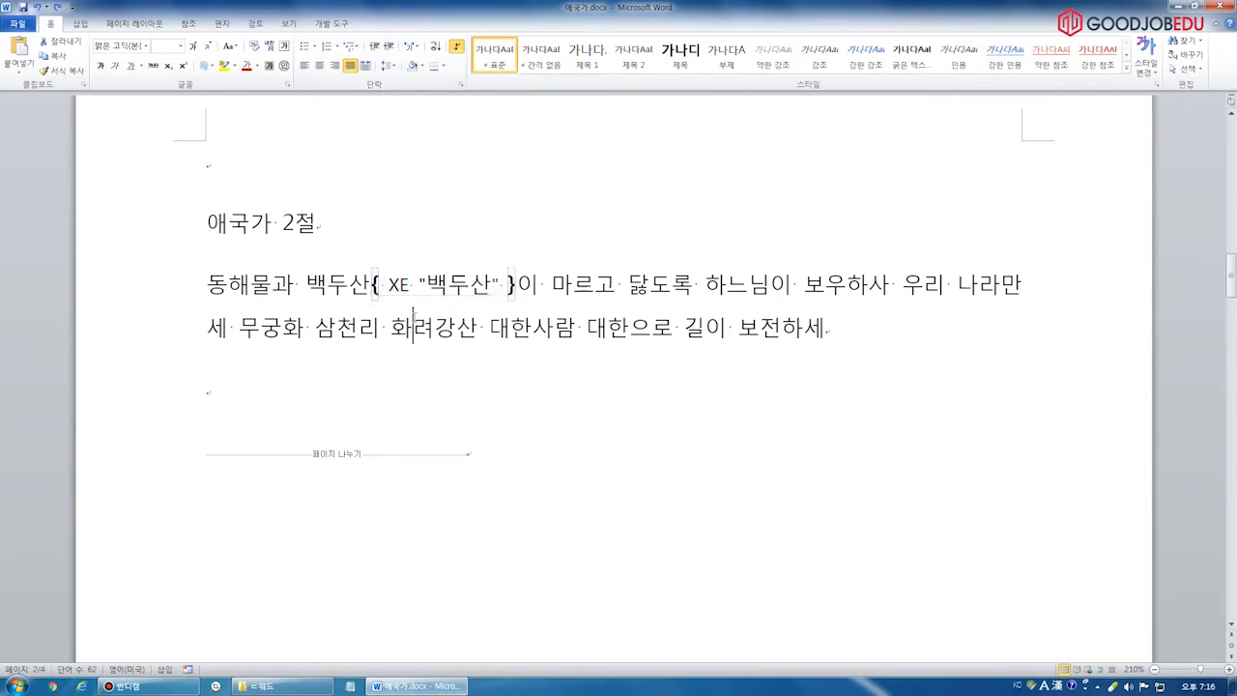
# Reselect the XE "백두산" field after 백두산 and delete it
pyautogui.moveTo(371, 288); pyautogui.dragTo(495, 296)
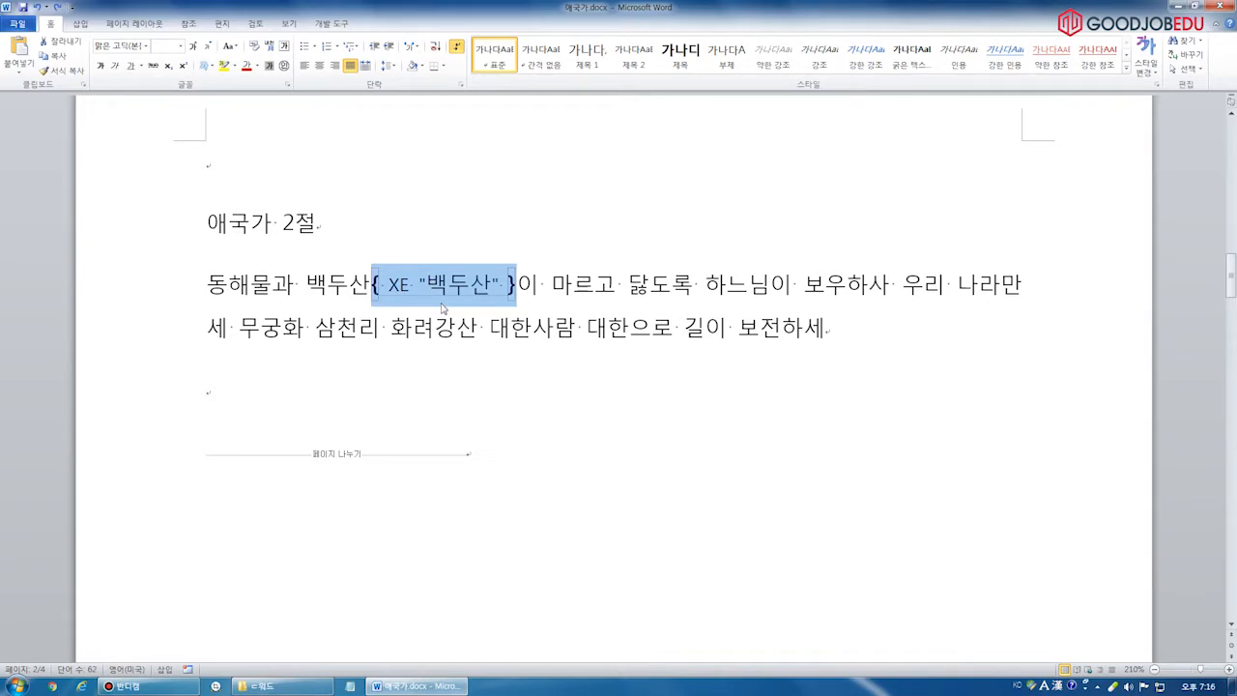
pyautogui.click(460, 48)
pyautogui.click(460, 48)
pyautogui.moveTo(319, 330); pyautogui.dragTo(365, 327)
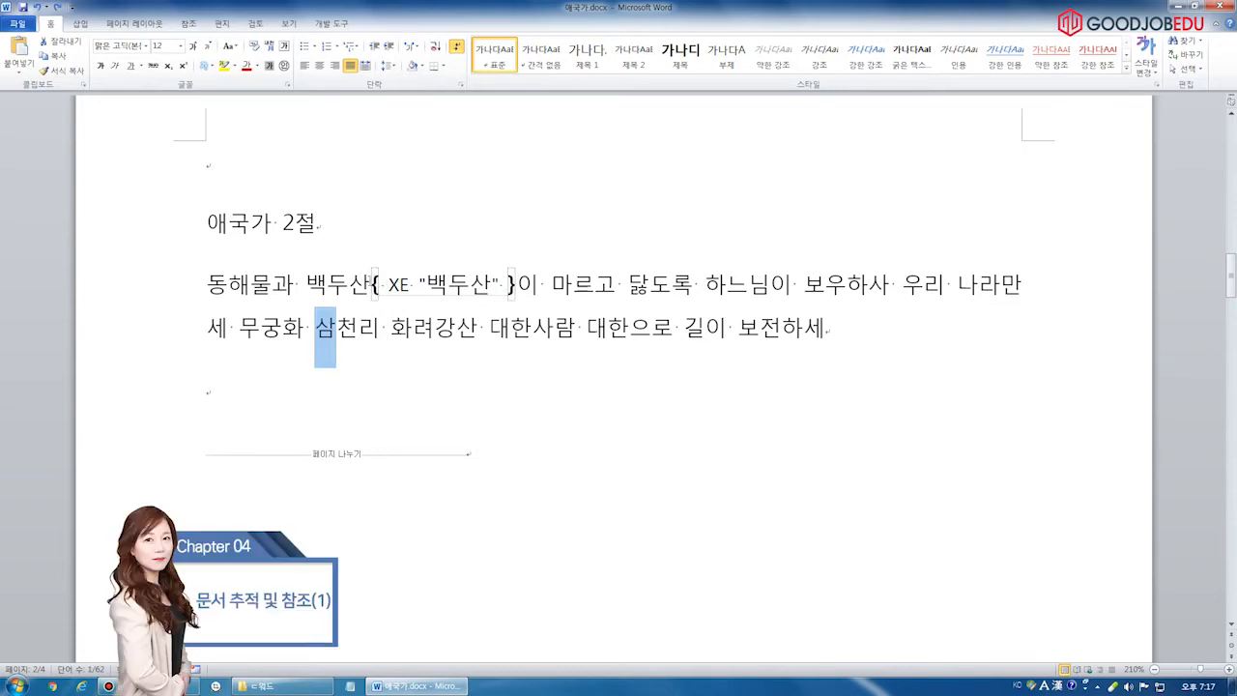
pyautogui.moveTo(372, 285); pyautogui.dragTo(516, 284)
pyautogui.press('Delete')
pyautogui.keyDown('ctrl'); pyautogui.scroll(-6, 508, 284); pyautogui.keyUp('ctrl')
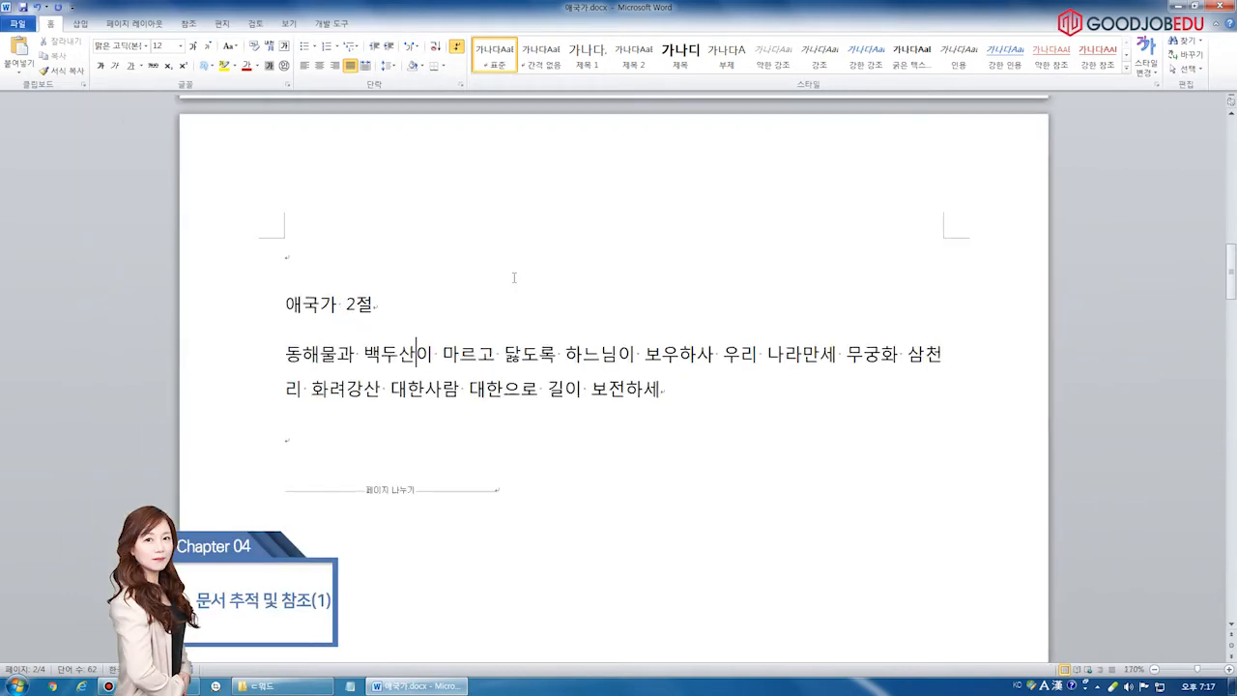
# Go to the page 4 index listing 동해물, 무궁화/asfe and 백두산, with References tools shown
pyautogui.moveTo(1233, 267); pyautogui.dragTo(1233, 524)
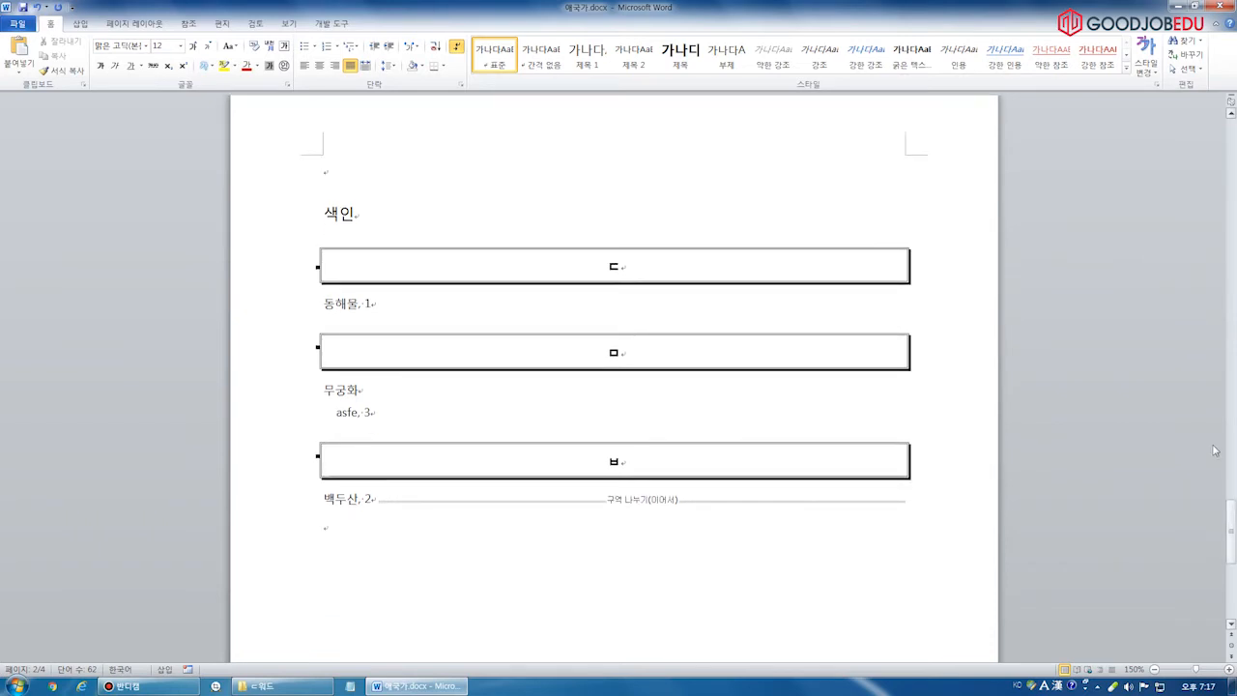
pyautogui.click(332, 306)
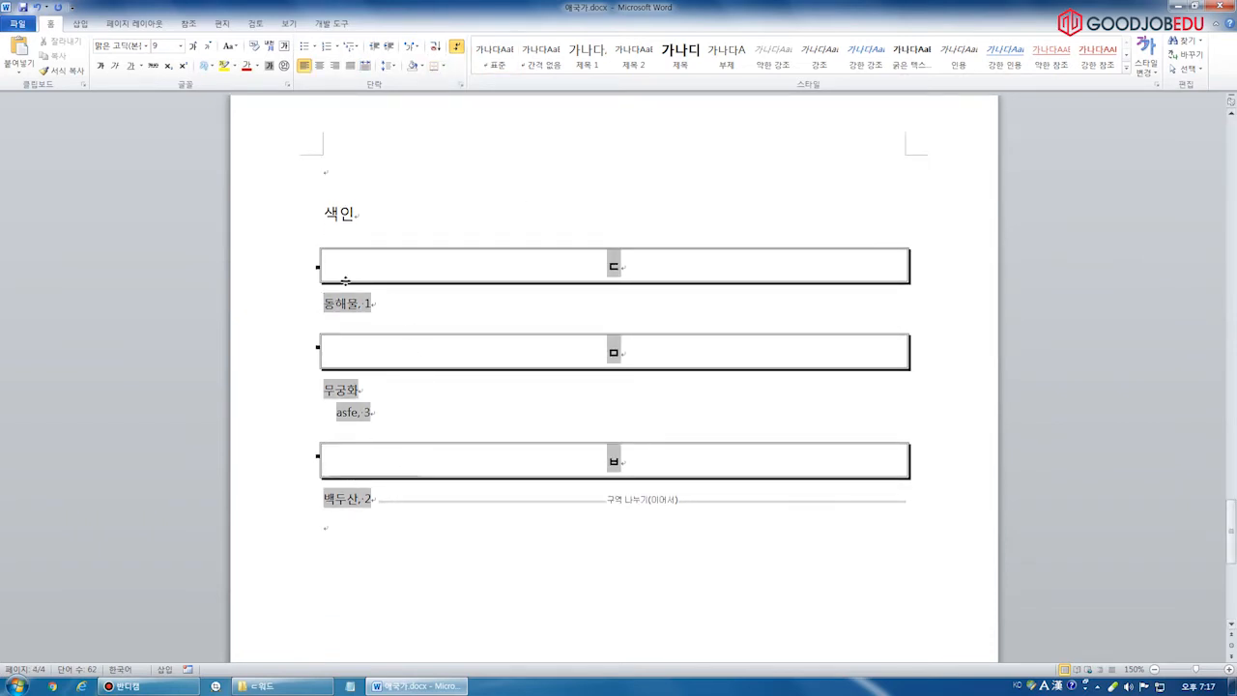
pyautogui.scroll(-1, 359, 313)
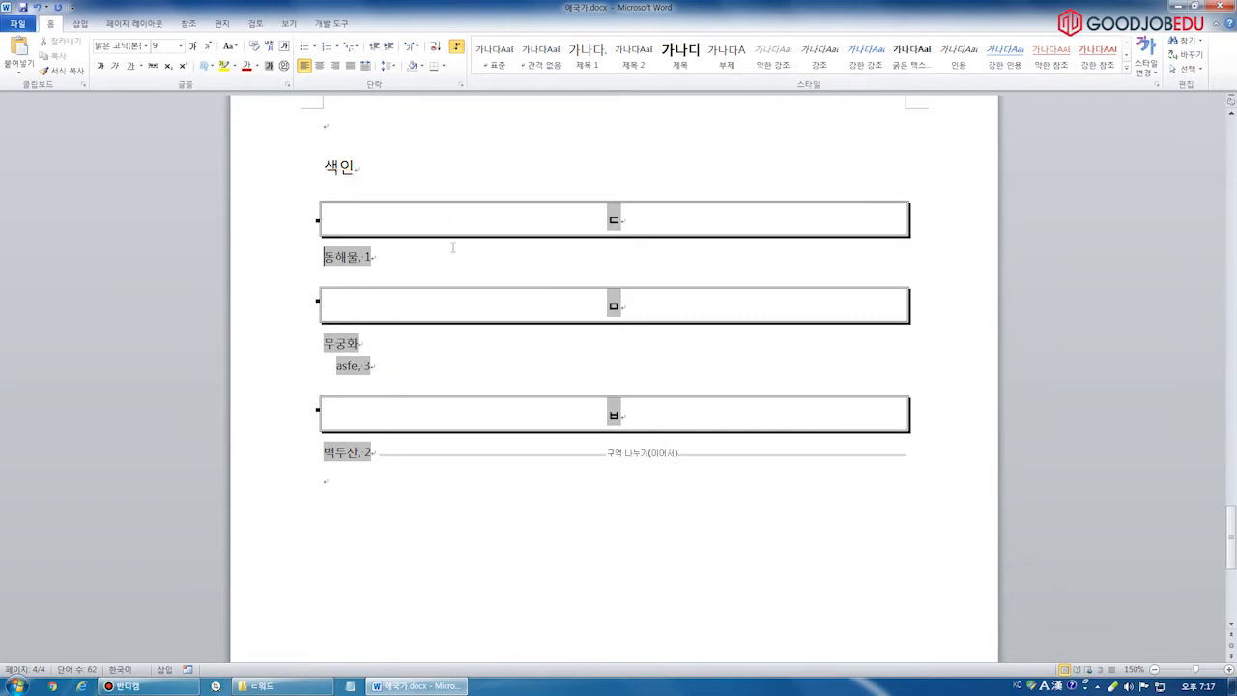
pyautogui.click(188, 24)
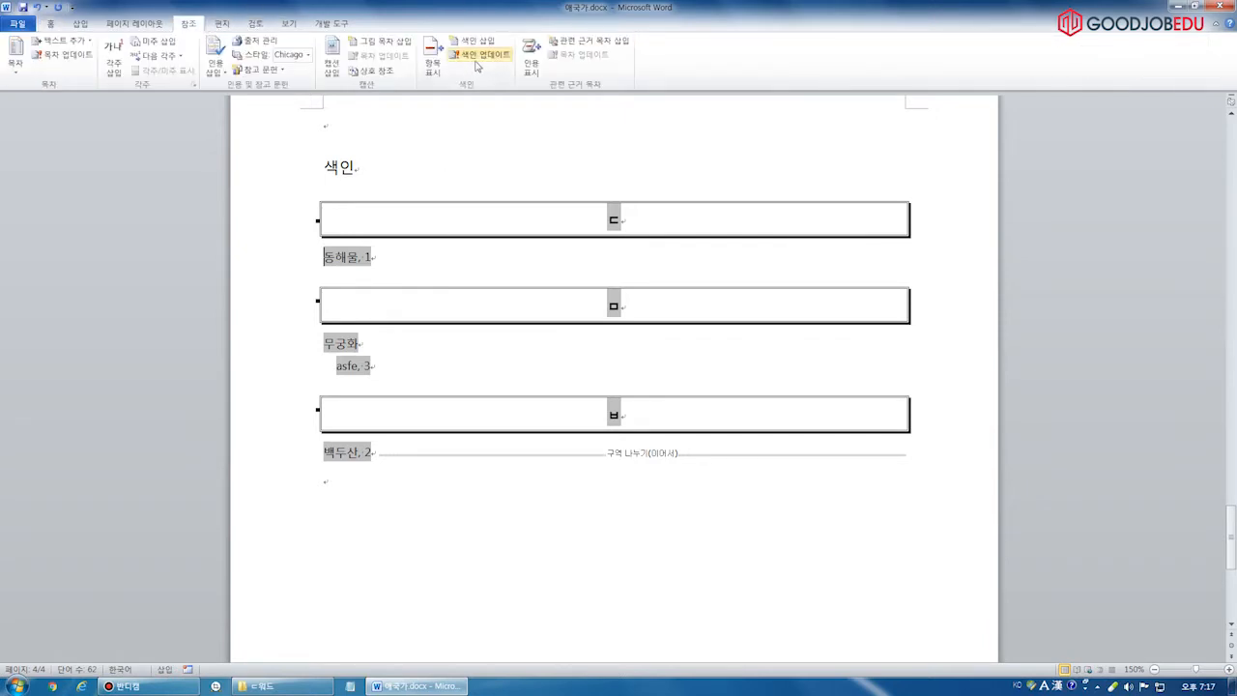
pyautogui.click(337, 167)
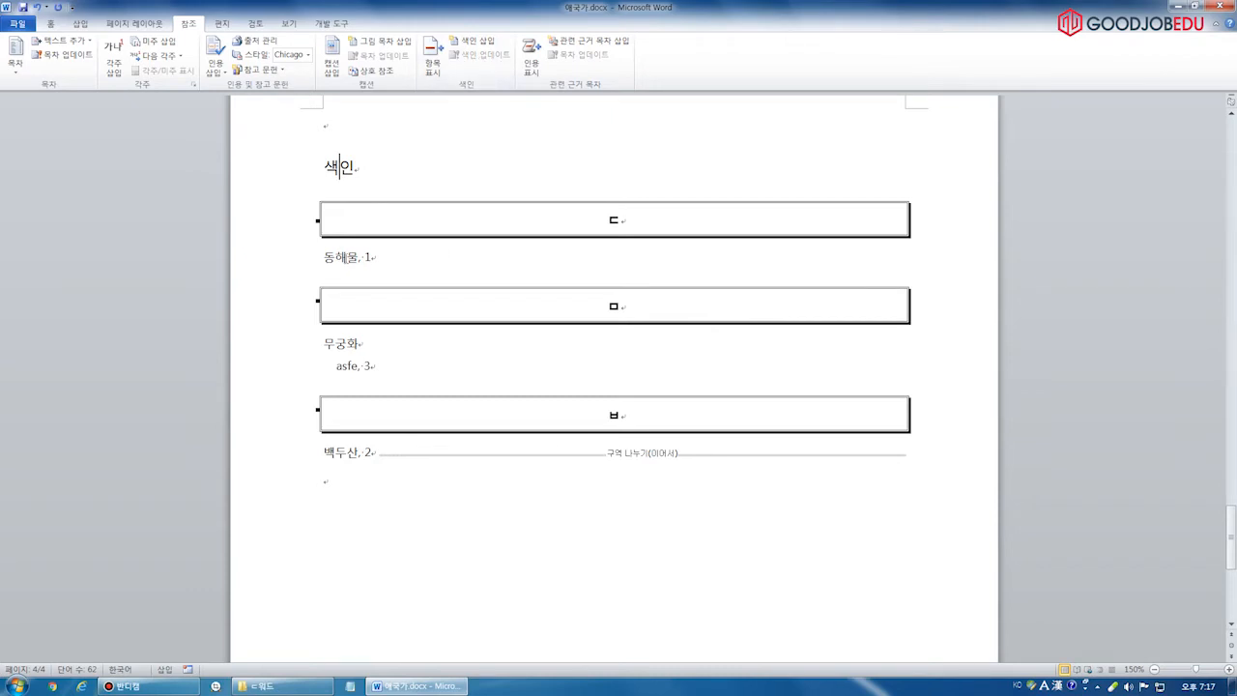
# Update the index so it drops the deleted 백두산 entry
pyautogui.click(350, 257)
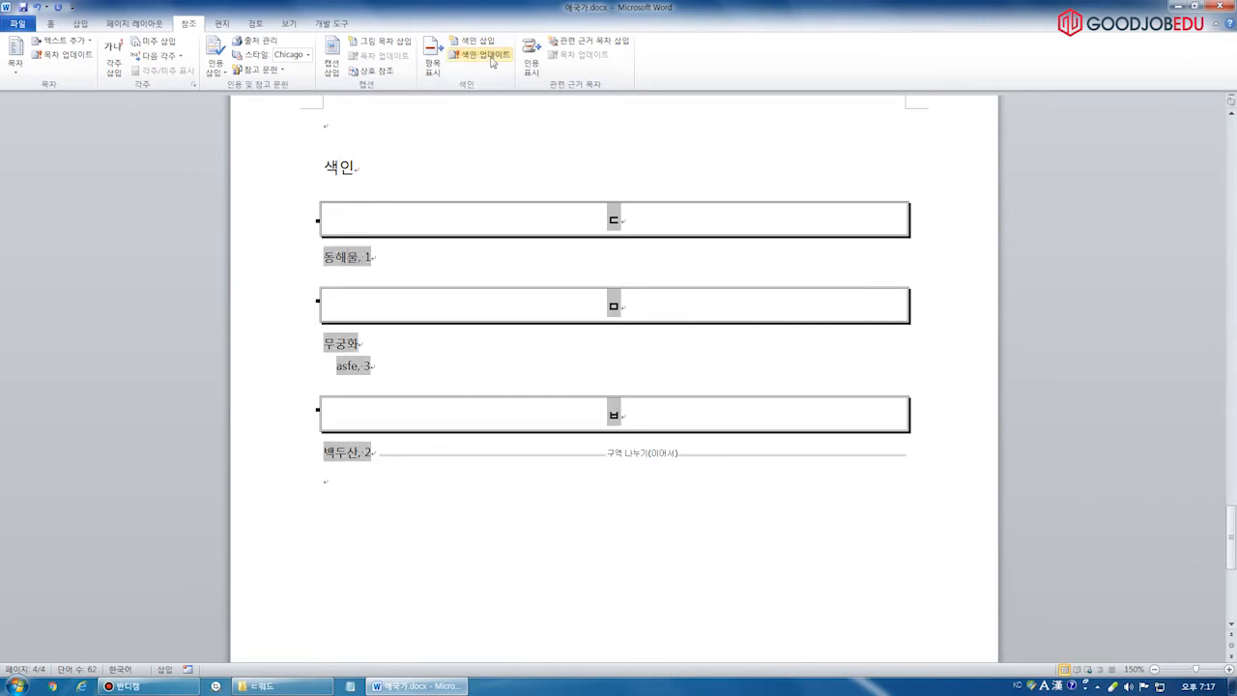
pyautogui.click(490, 55)
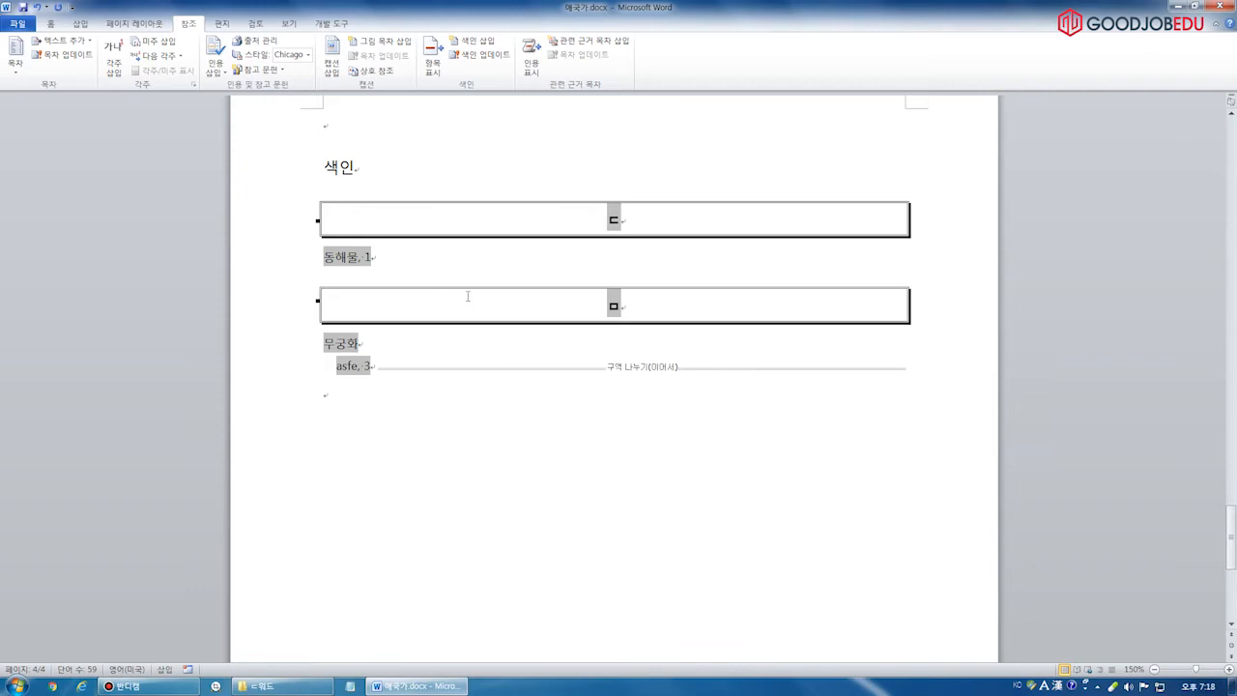
pyautogui.press('Hangul')
pyautogui.moveTo(323, 413)
pyautogui.mouseDown()
pyautogui.moveTo(387, 406)
pyautogui.moveTo(490, 150)
pyautogui.moveTo(425, 396)
pyautogui.mouseUp()
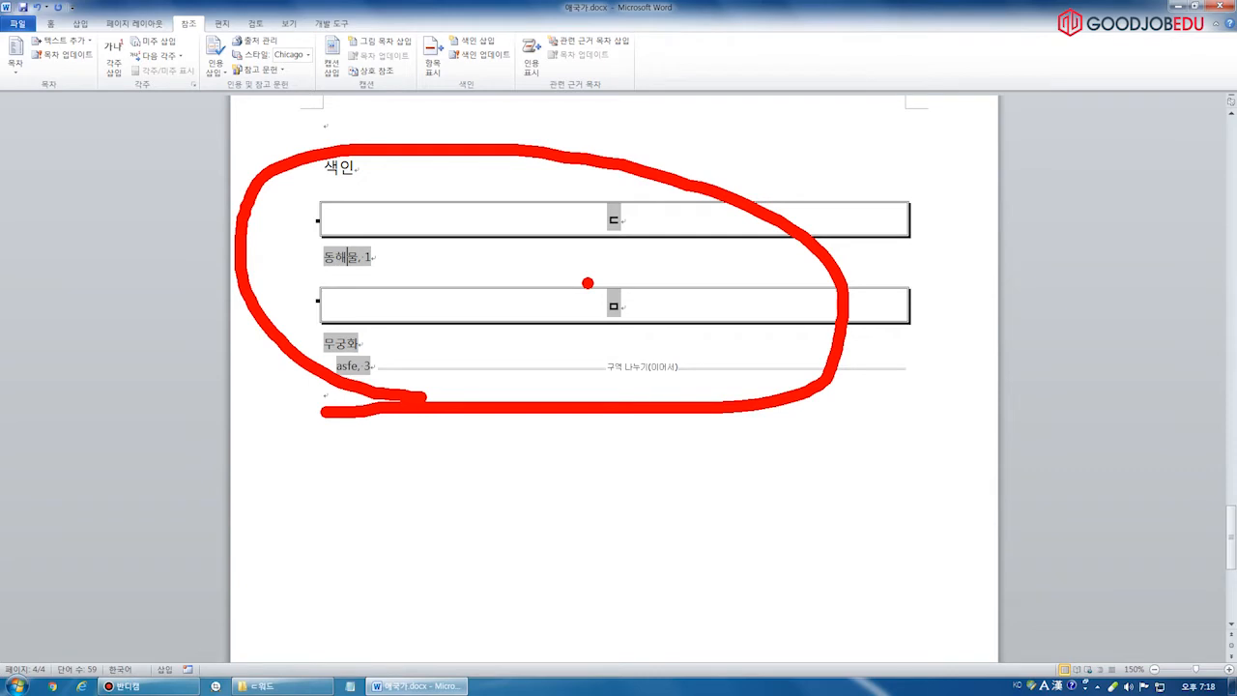
pyautogui.press('Escape')
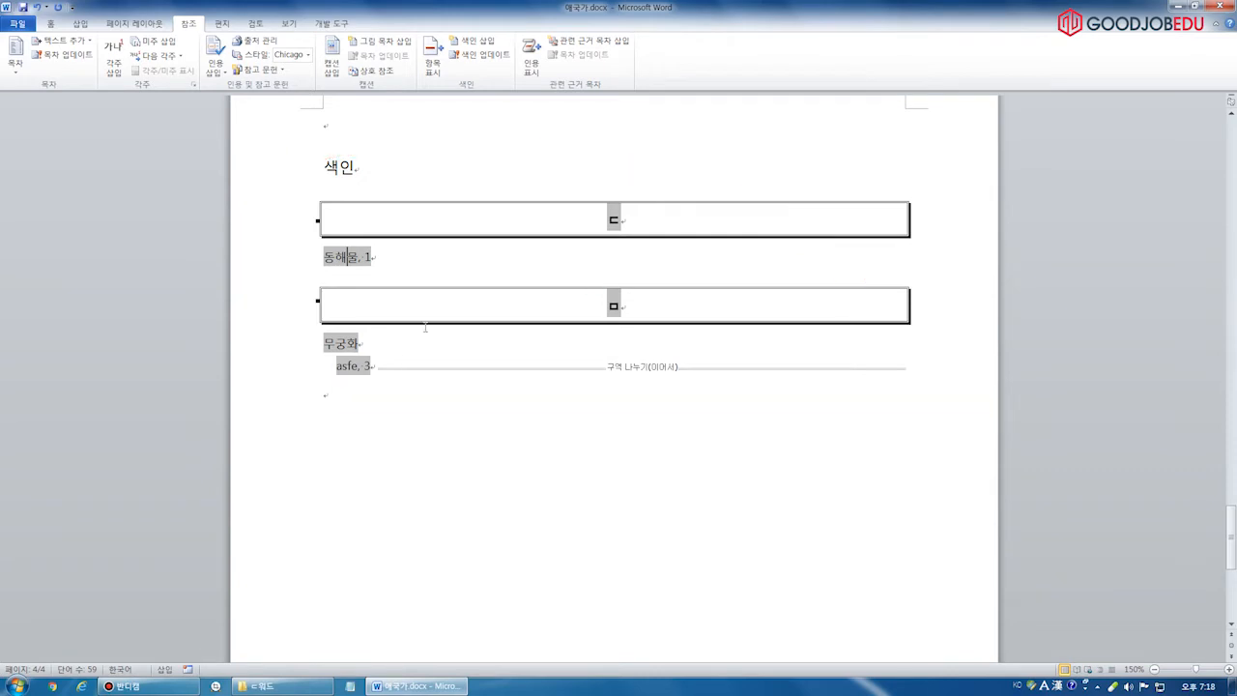
# Run 색인 업데이트 again until the index lists only 동해물 1 and 무궁화/asfe 3
pyautogui.click(498, 56)
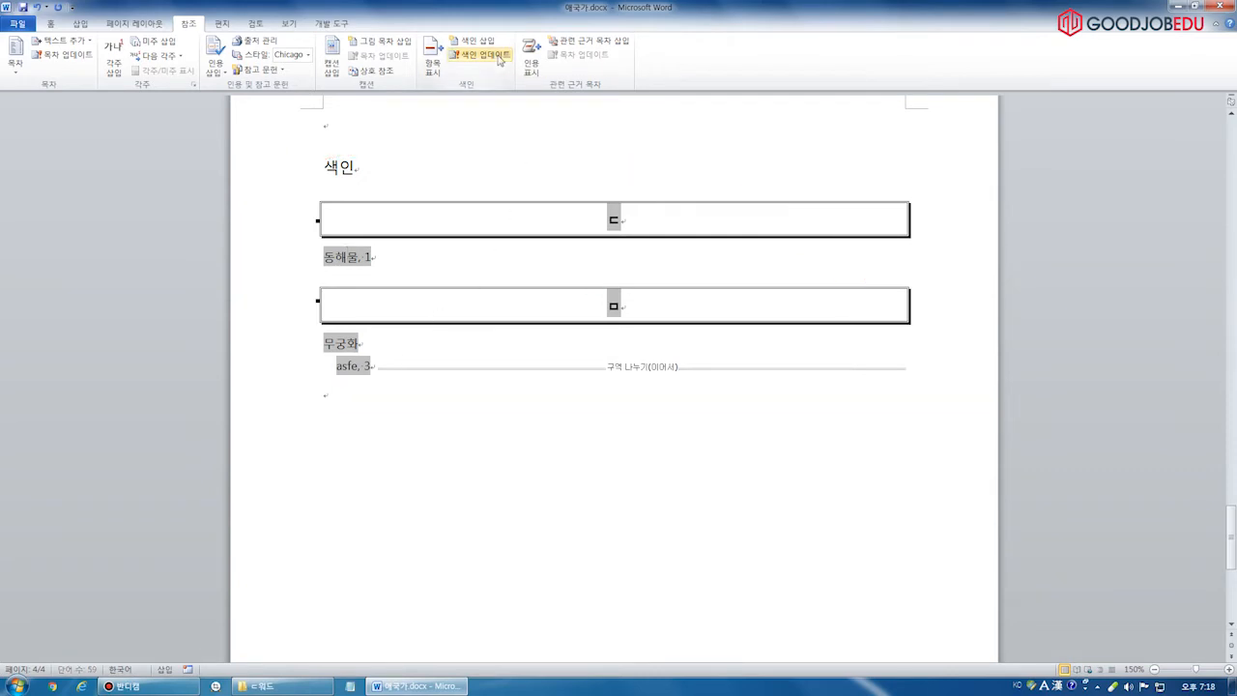
pyautogui.click(499, 59)
pyautogui.click(498, 59)
pyautogui.click(499, 59)
pyautogui.click(499, 61)
pyautogui.click(499, 61)
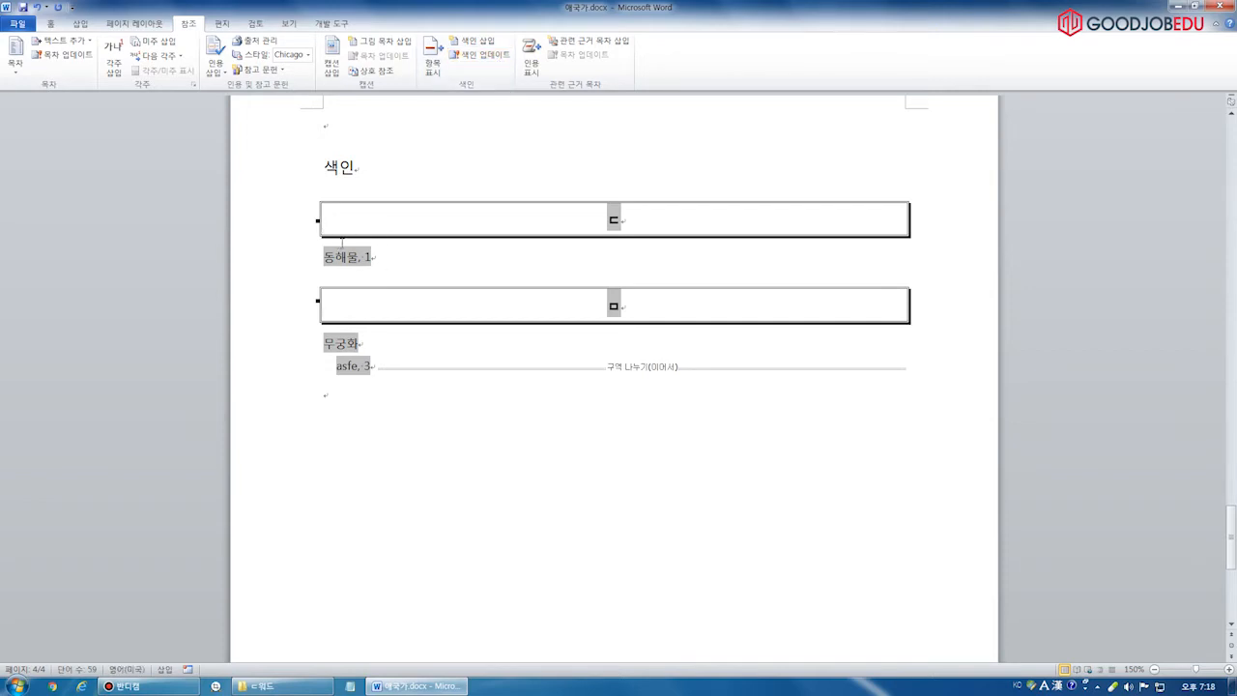
pyautogui.click(490, 60)
pyautogui.click(490, 60)
pyautogui.click(497, 62)
# Reformat the index with the 기본형 format, replacing the existing index
pyautogui.click(482, 45)
pyautogui.click(522, 266)
pyautogui.click(518, 286)
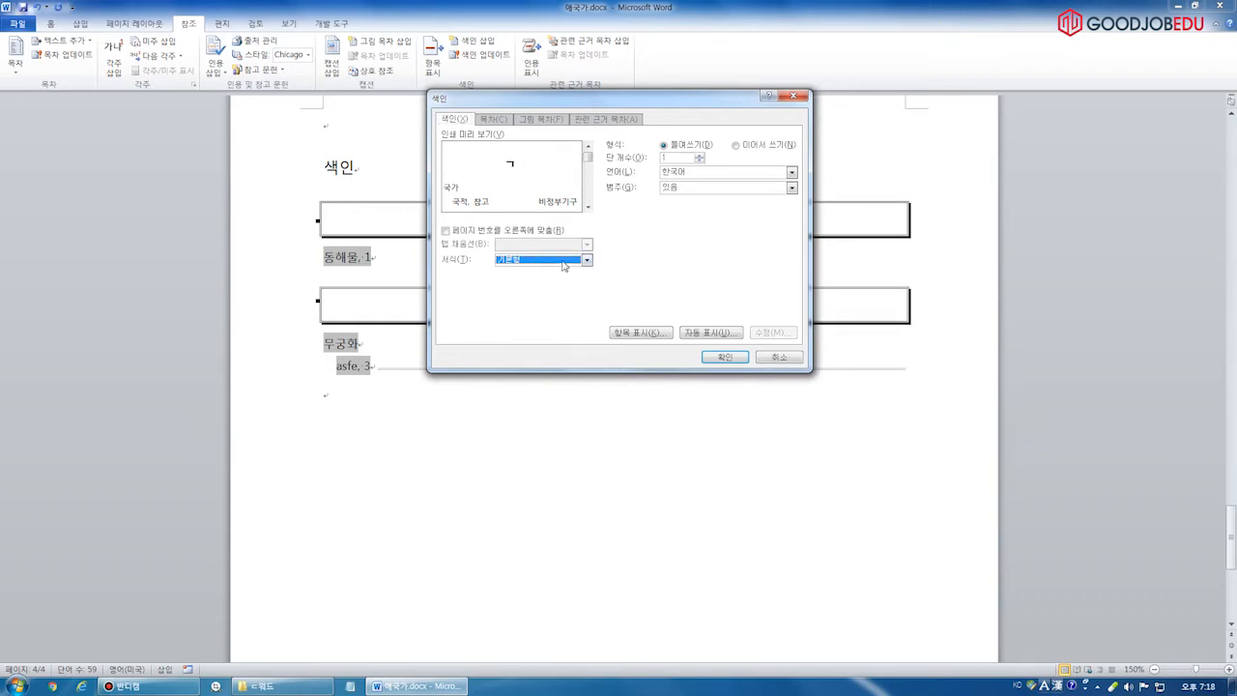
pyautogui.click(732, 358)
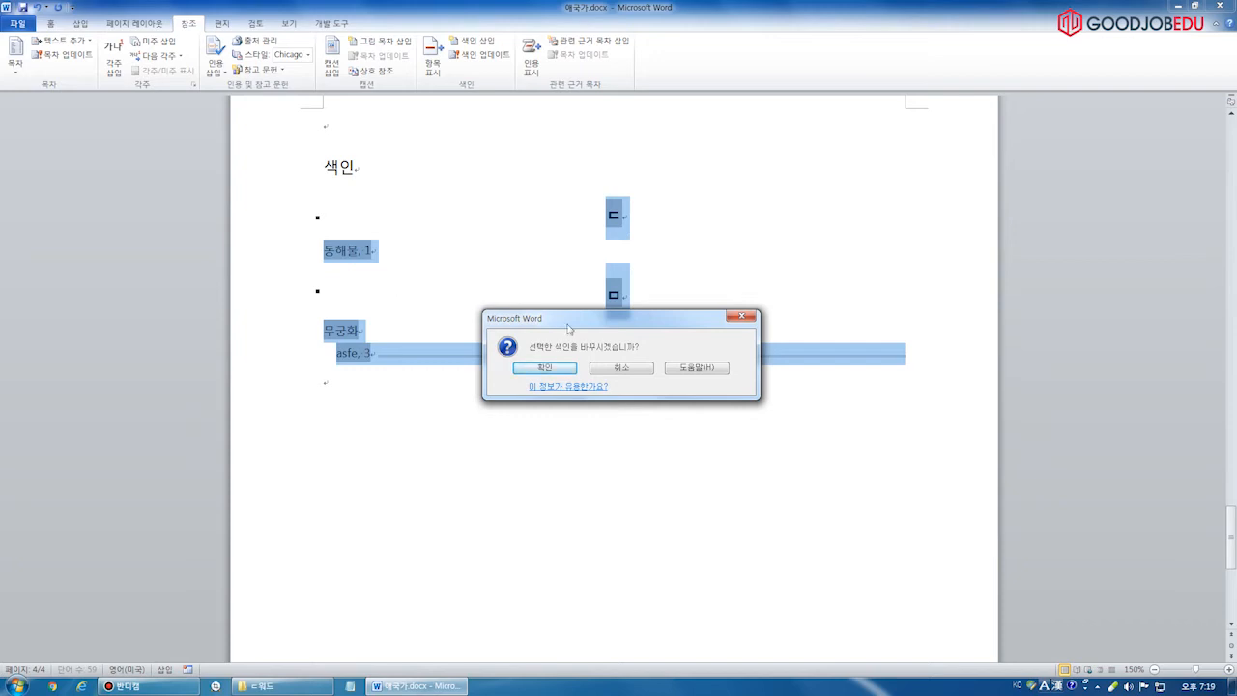
pyautogui.click(566, 369)
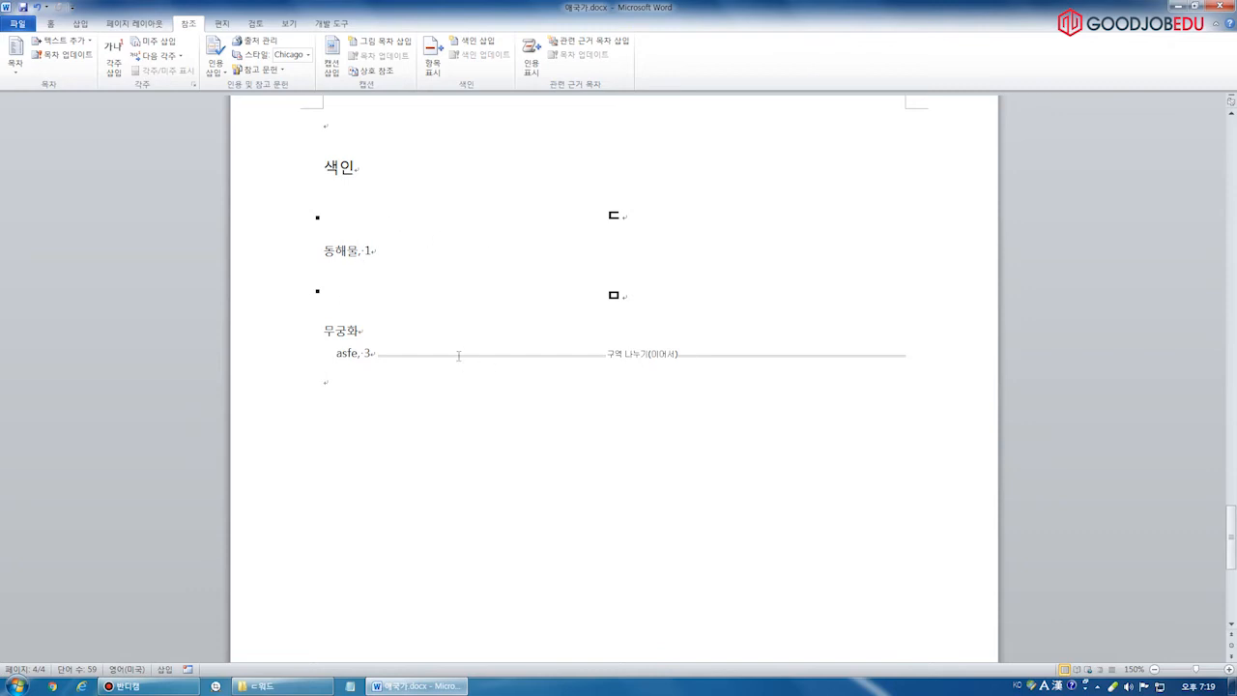
# Update the index once more
pyautogui.click(346, 259)
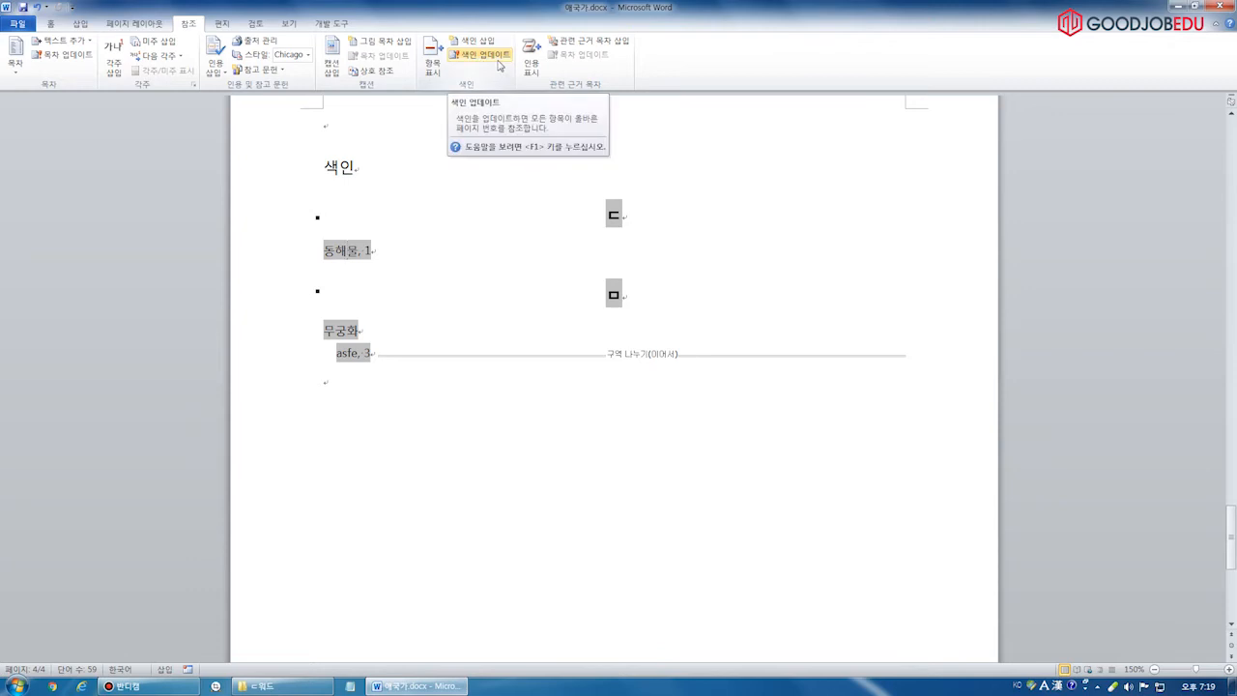
pyautogui.click(495, 64)
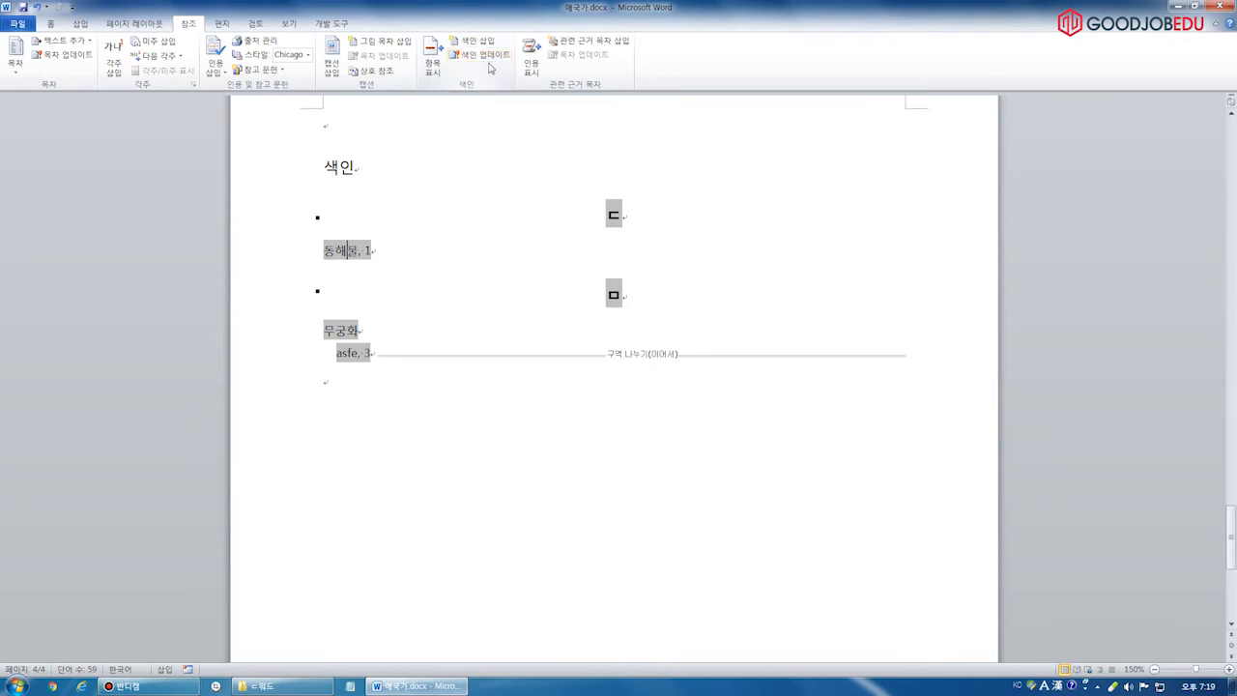
pyautogui.click(415, 426)
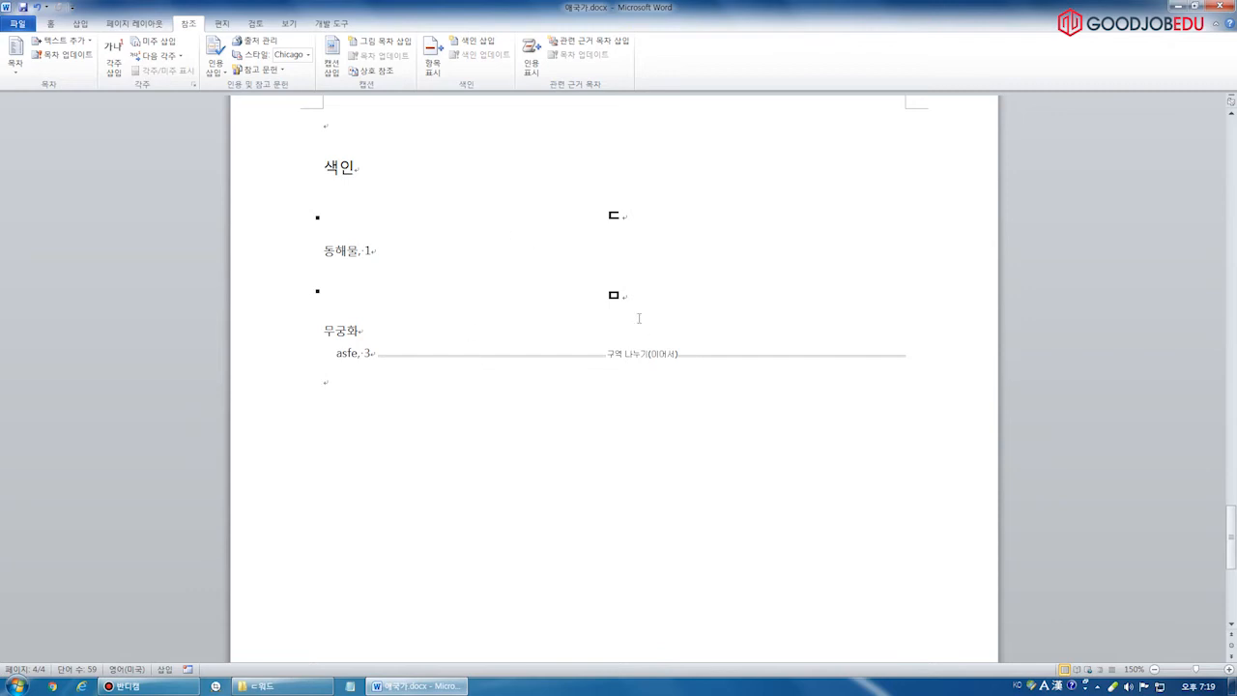
# Delete the index section, leave an empty paragraph, and scroll back to the 애국가 1절 verse
pyautogui.moveTo(396, 146); pyautogui.dragTo(569, 415)
pyautogui.press('Delete')
pyautogui.press('Return')
pyautogui.scroll(1, 638, 261)
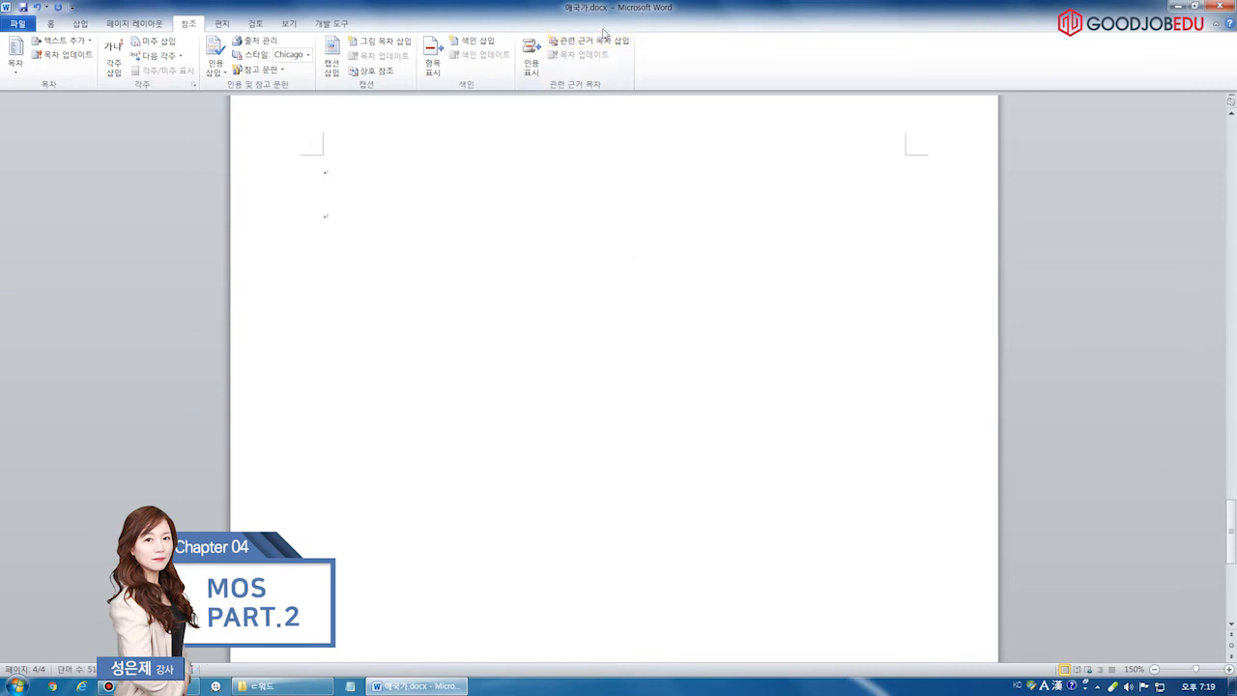
pyautogui.moveTo(1232, 531); pyautogui.dragTo(1225, 149)
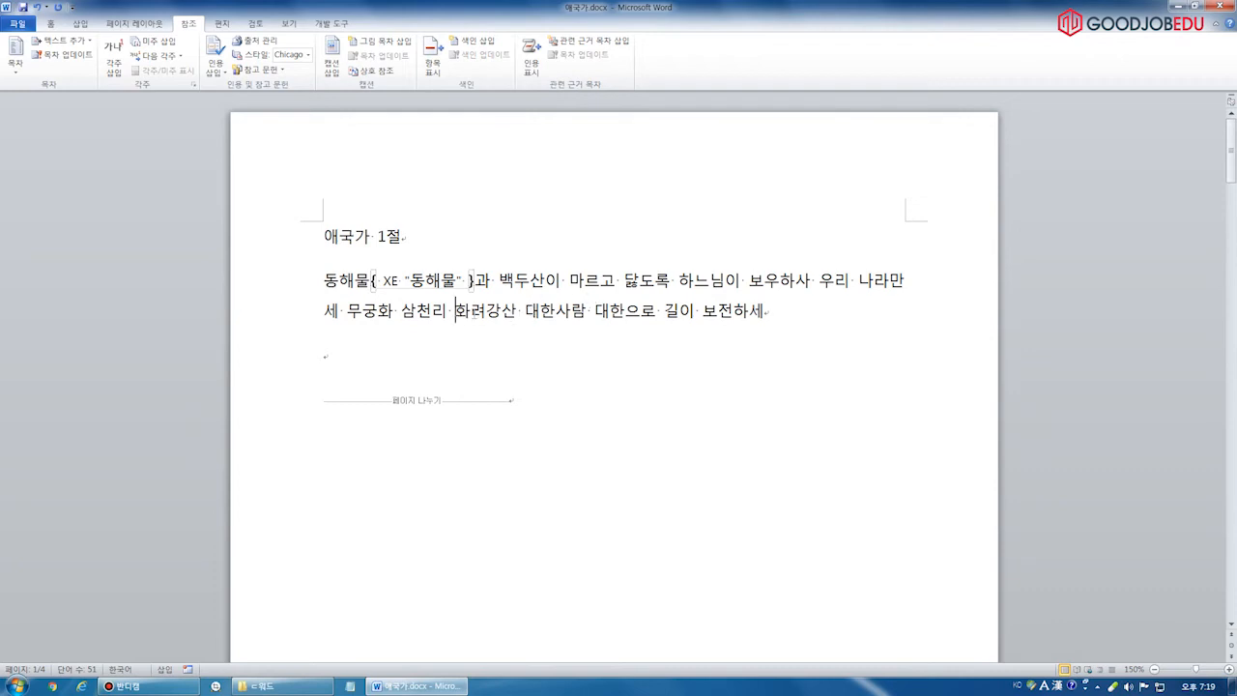
# Mark 화려강산 in verse 1 as a citation in the 법규 category
pyautogui.moveTo(456, 311); pyautogui.dragTo(516, 312)
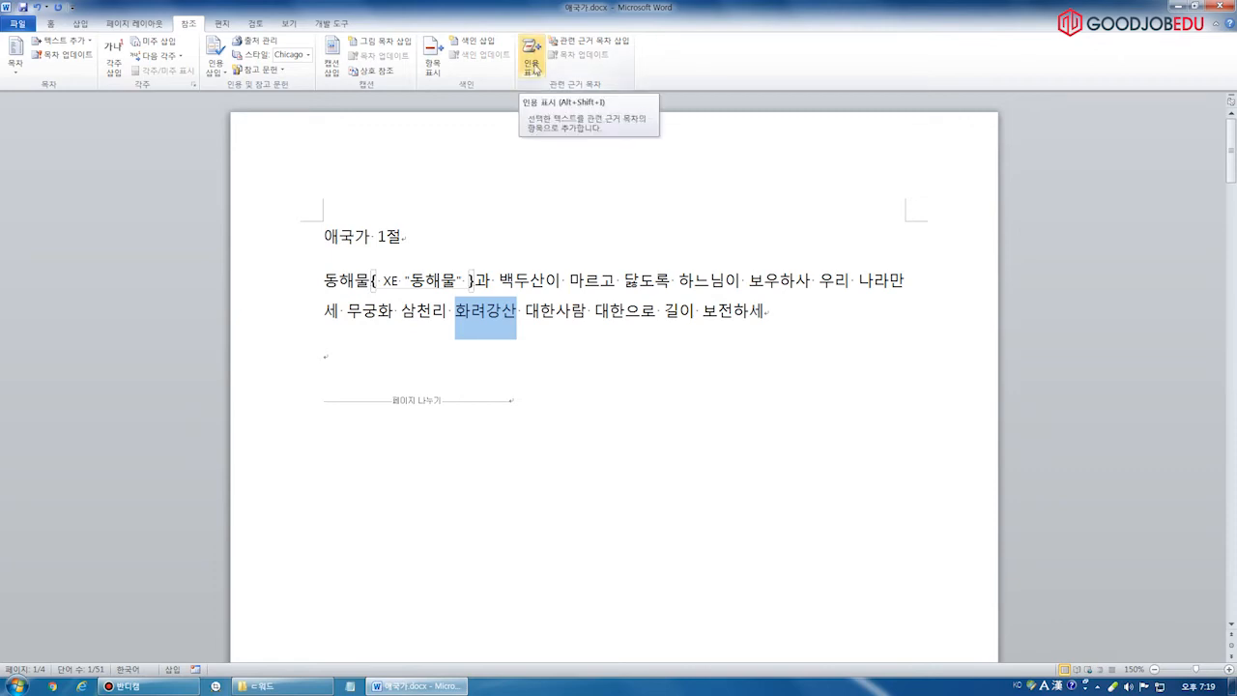
pyautogui.click(534, 70)
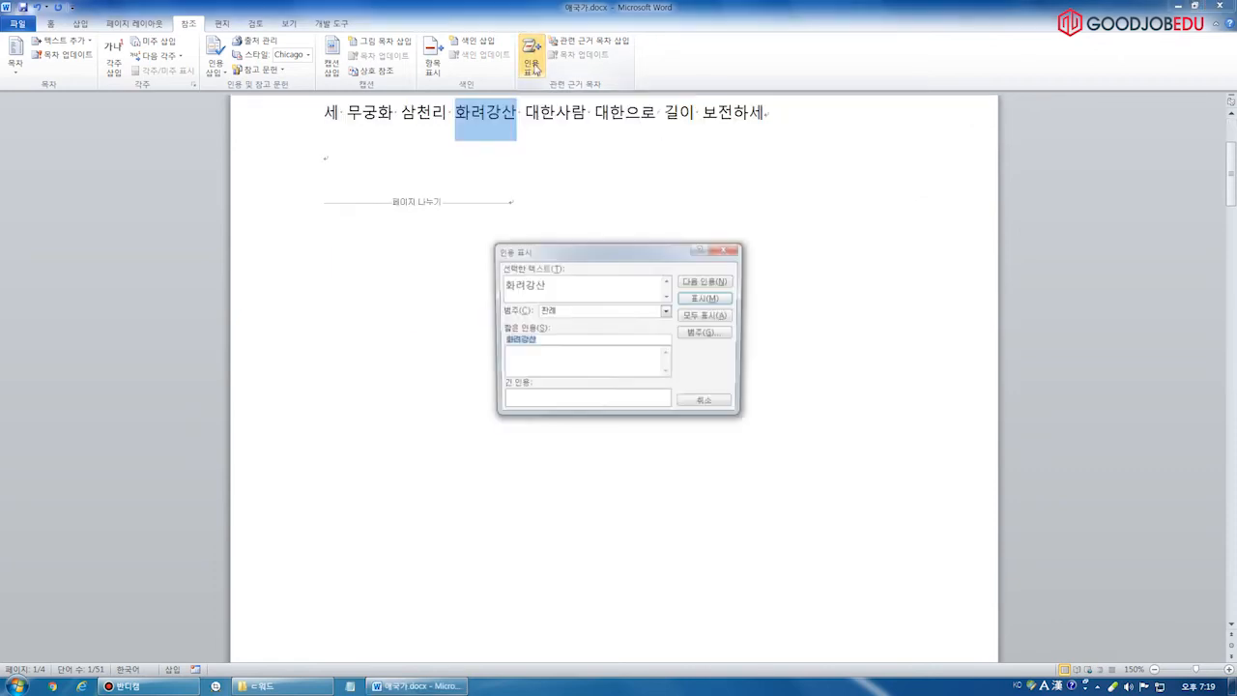
pyautogui.click(581, 313)
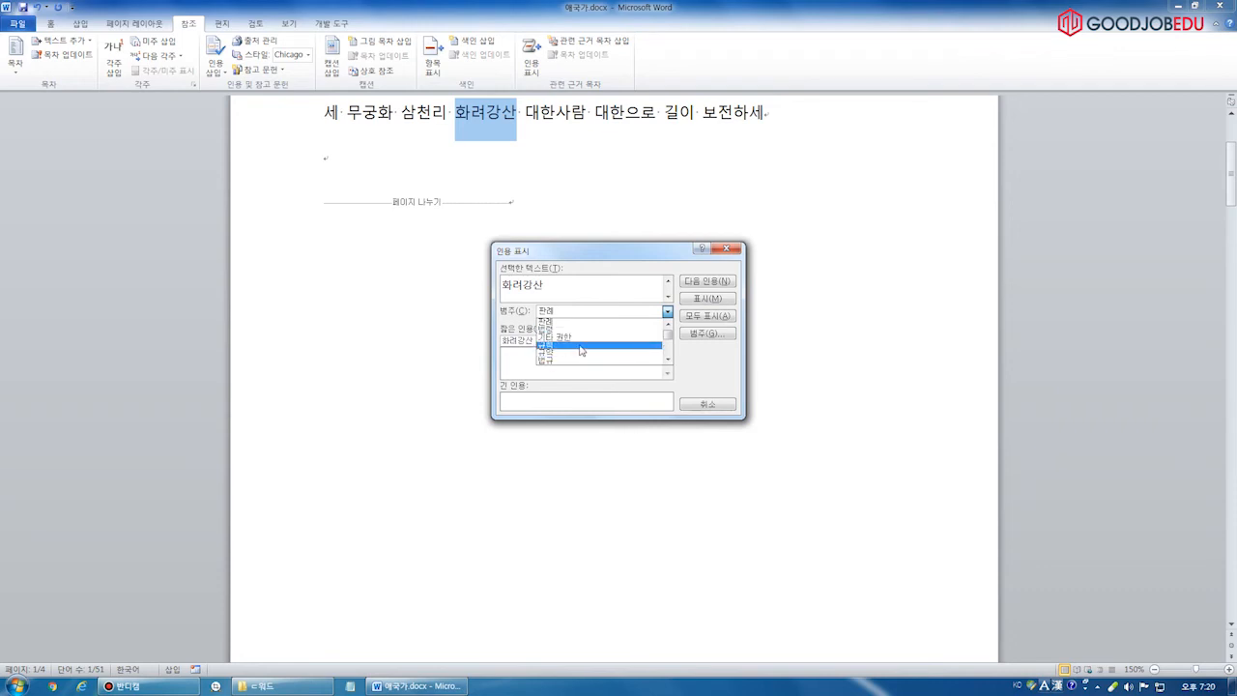
pyautogui.click(566, 354)
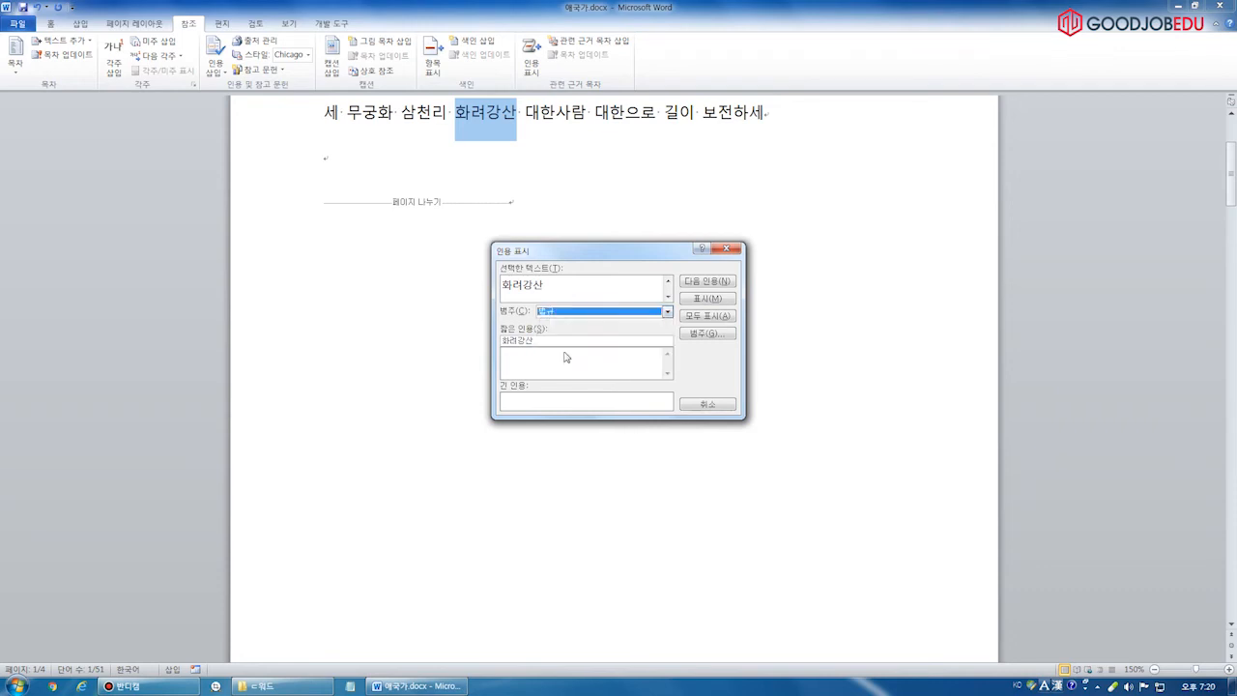
pyautogui.click(704, 298)
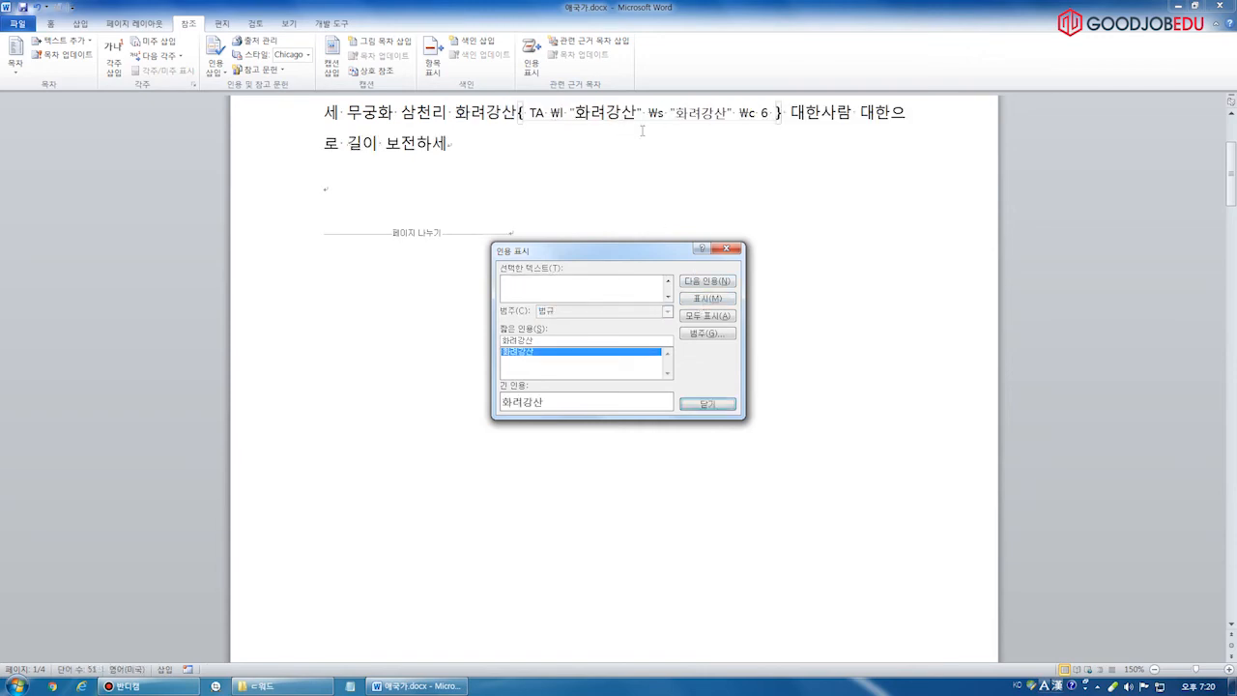
pyautogui.click(706, 404)
pyautogui.scroll(-15, 571, 400)
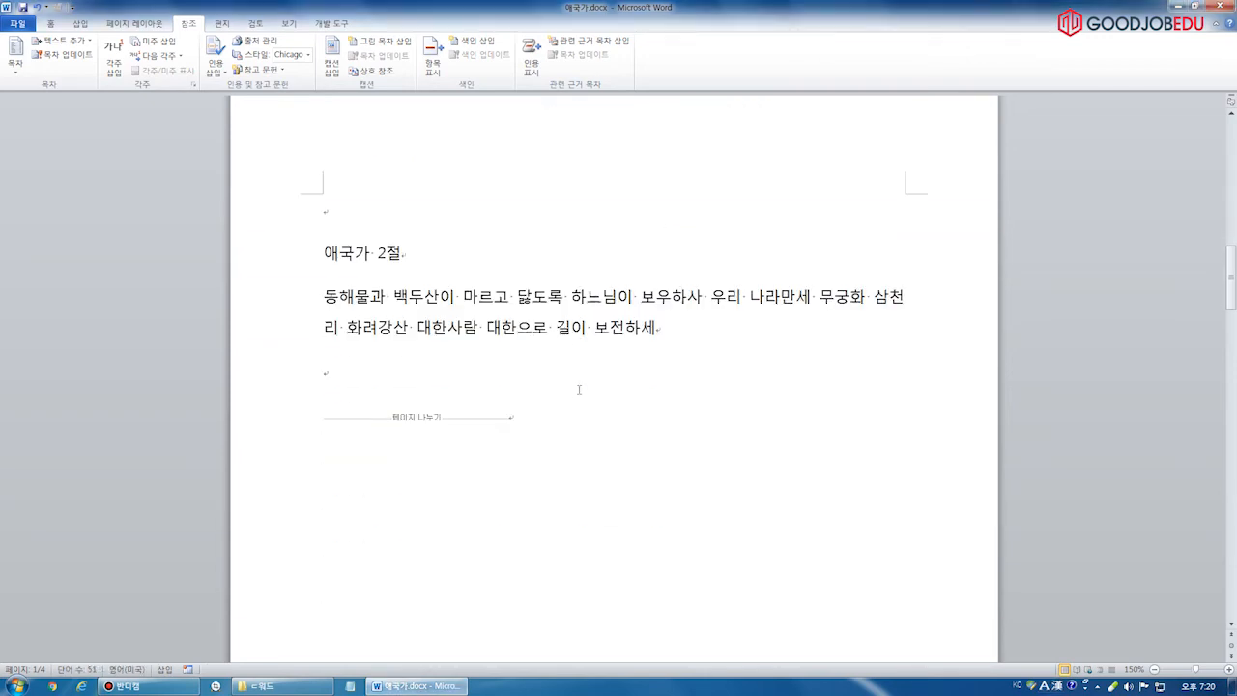
# Mark 보전하세 in verse 2 as a 법규 citation and scroll to the last page
pyautogui.moveTo(594, 327); pyautogui.dragTo(657, 329)
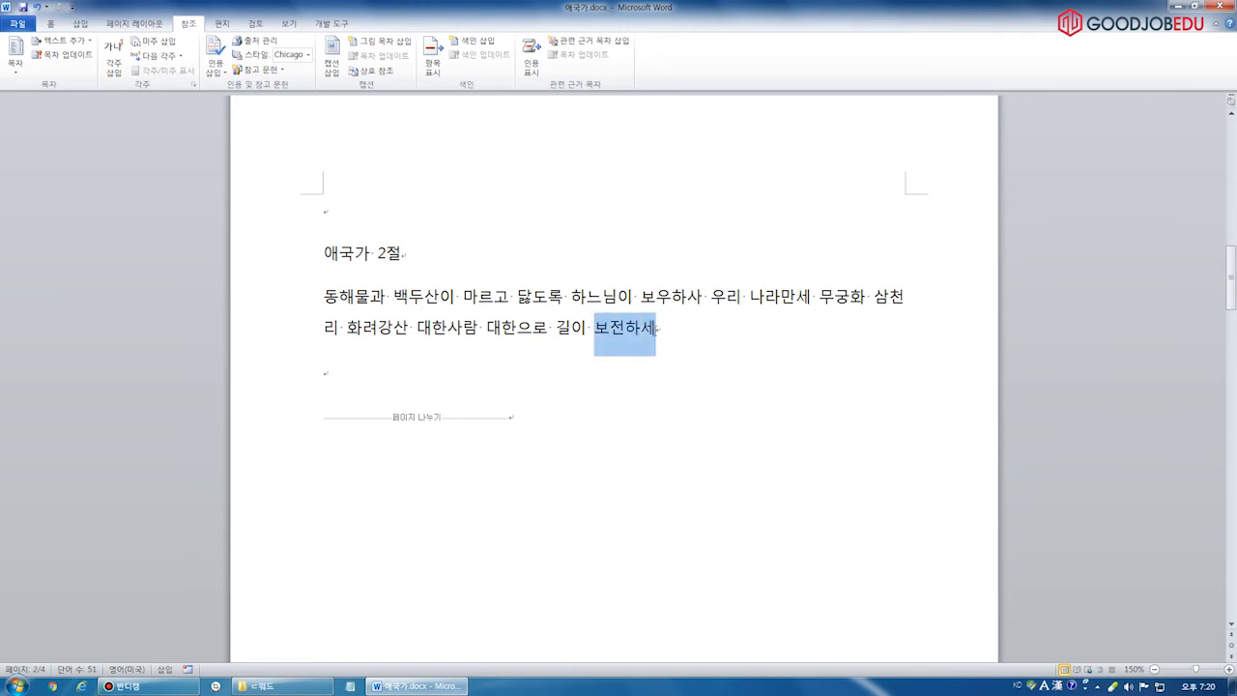
pyautogui.click(533, 64)
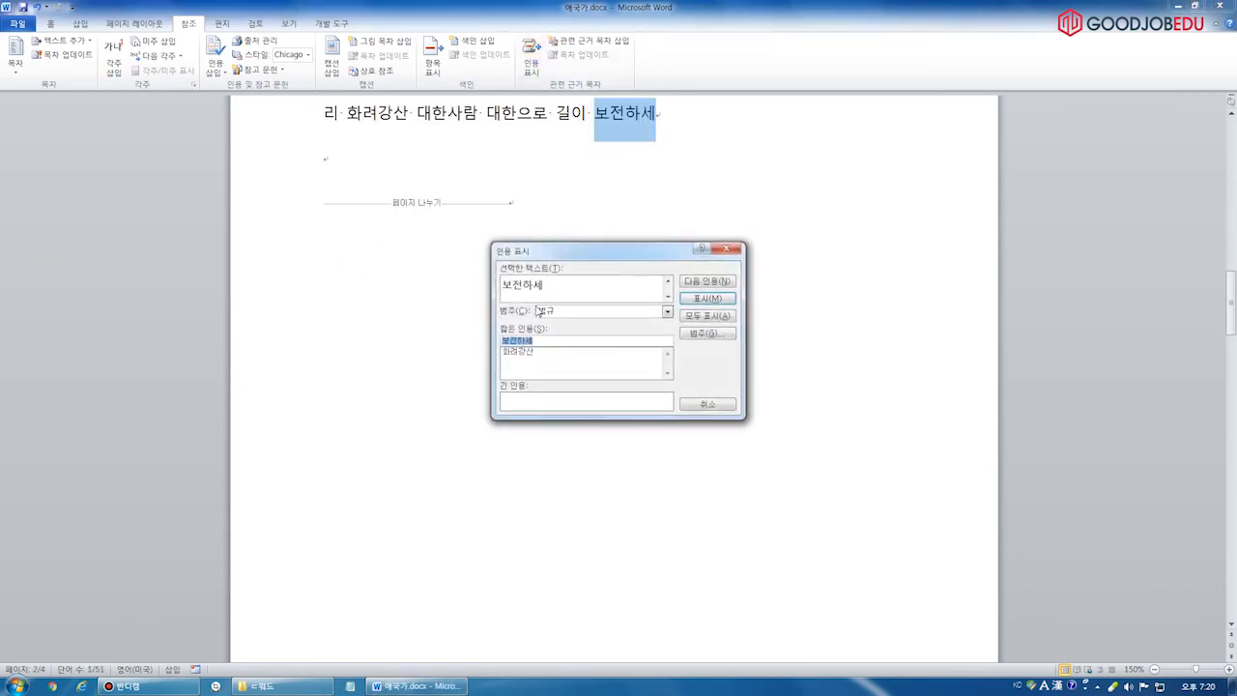
pyautogui.click(706, 299)
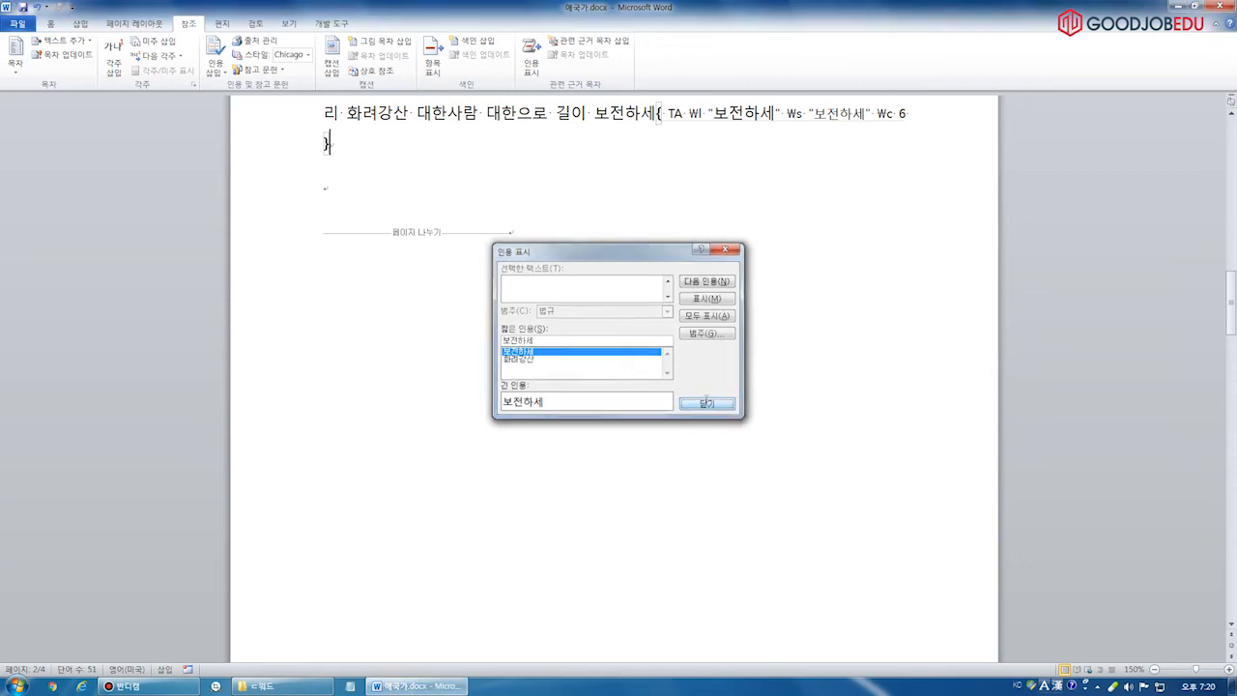
pyautogui.click(706, 404)
pyautogui.scroll(-10, 687, 378)
pyautogui.scroll(-15, 648, 360)
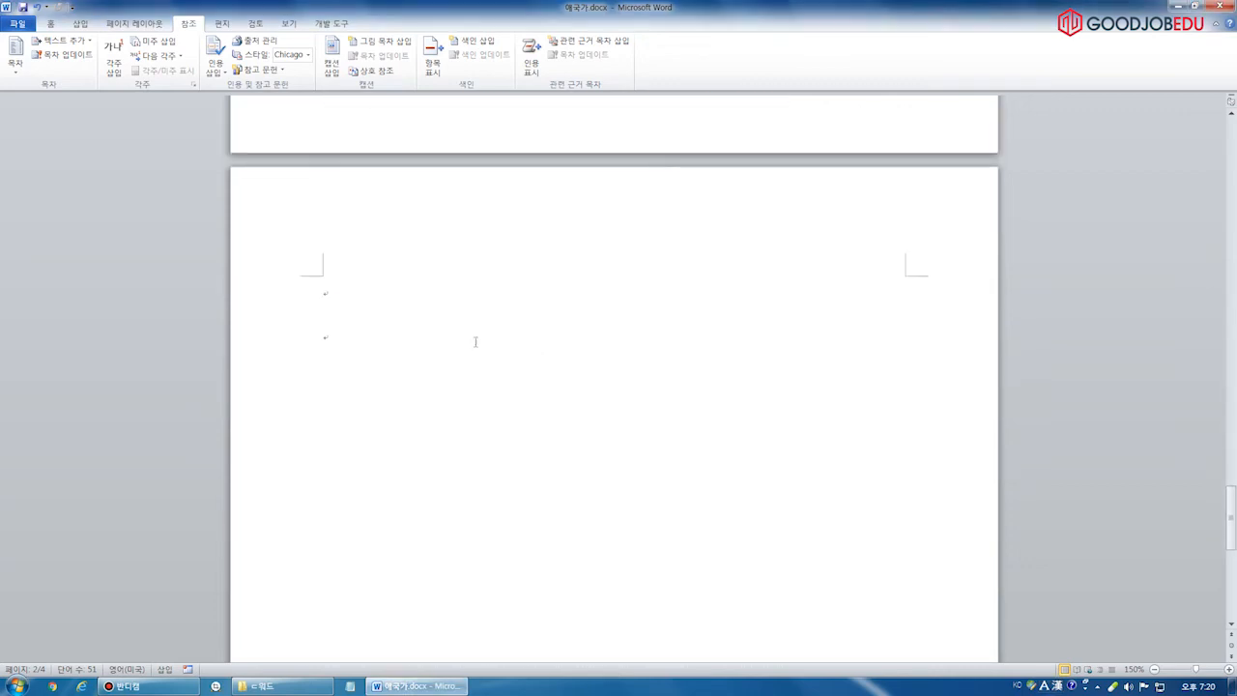
# Insert a 법규 table of authorities listing 보전하세 (page 2) and 화려강산 (page 1)
pyautogui.click(593, 47)
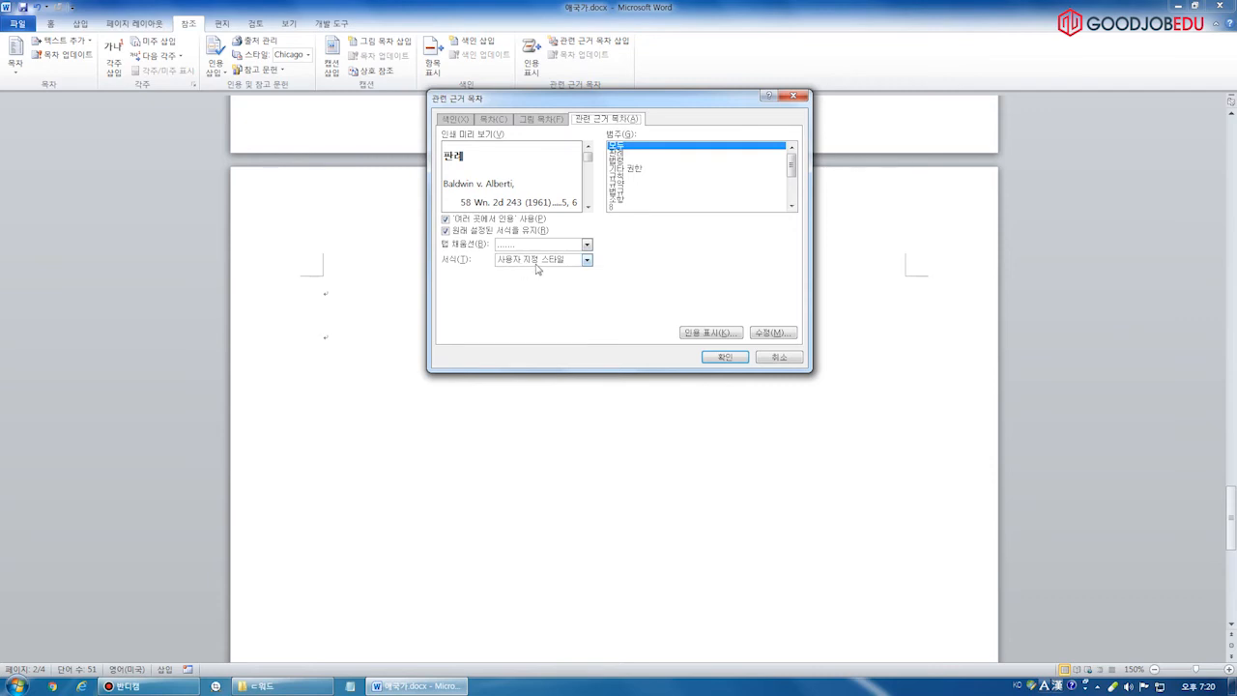
pyautogui.click(723, 358)
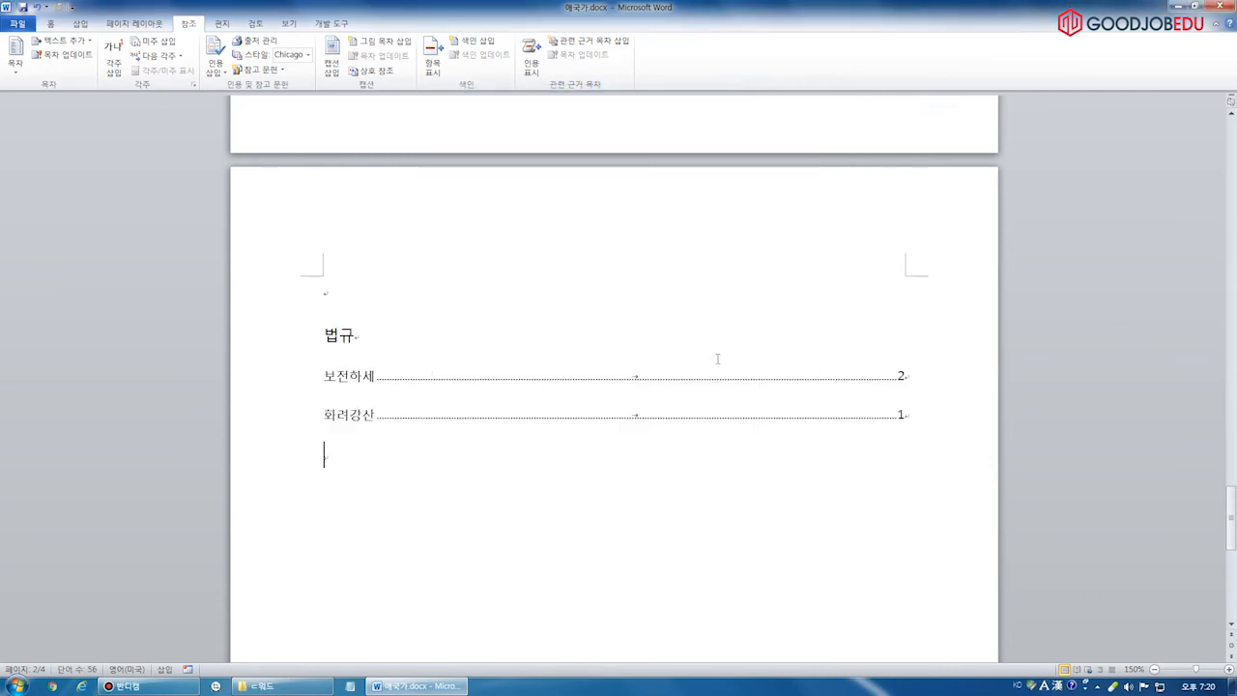
pyautogui.click(582, 376)
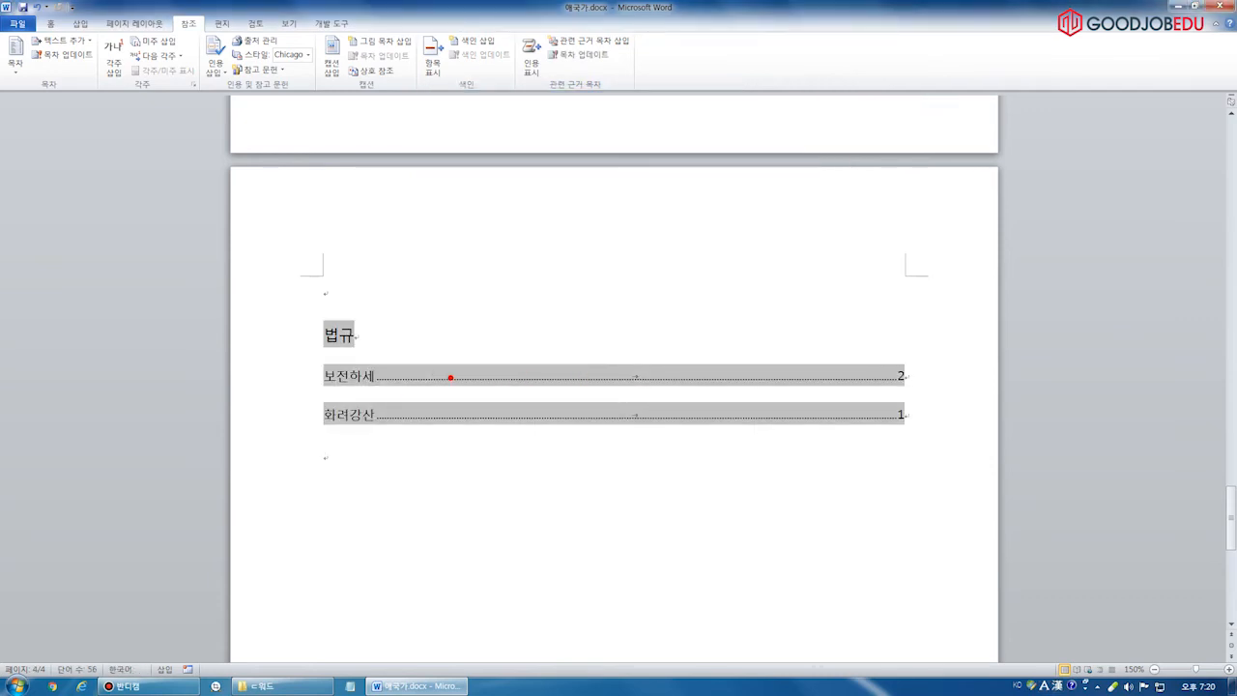
pyautogui.moveTo(316, 392); pyautogui.dragTo(408, 391)
pyautogui.moveTo(889, 384); pyautogui.dragTo(957, 385)
pyautogui.moveTo(319, 432); pyautogui.dragTo(387, 433)
pyautogui.moveTo(883, 436); pyautogui.dragTo(957, 437)
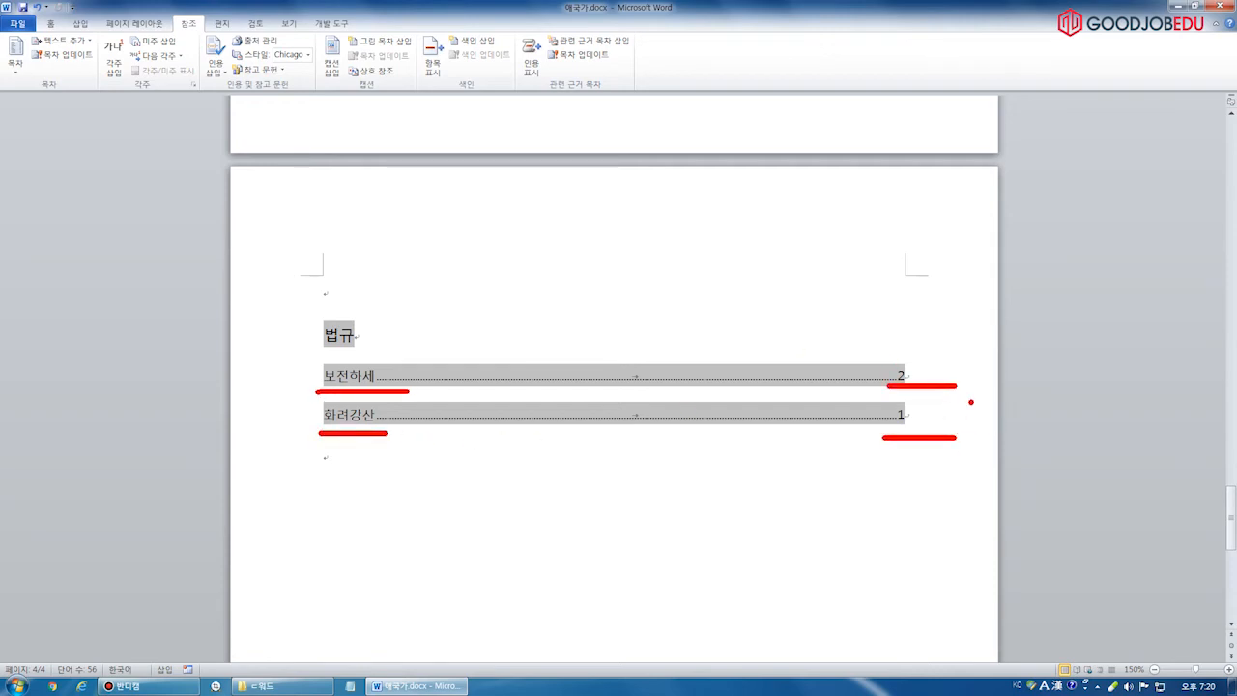
# Deselect the table and open 문제.txt from the exercise files folder
pyautogui.press('Escape')
pyautogui.click(370, 468)
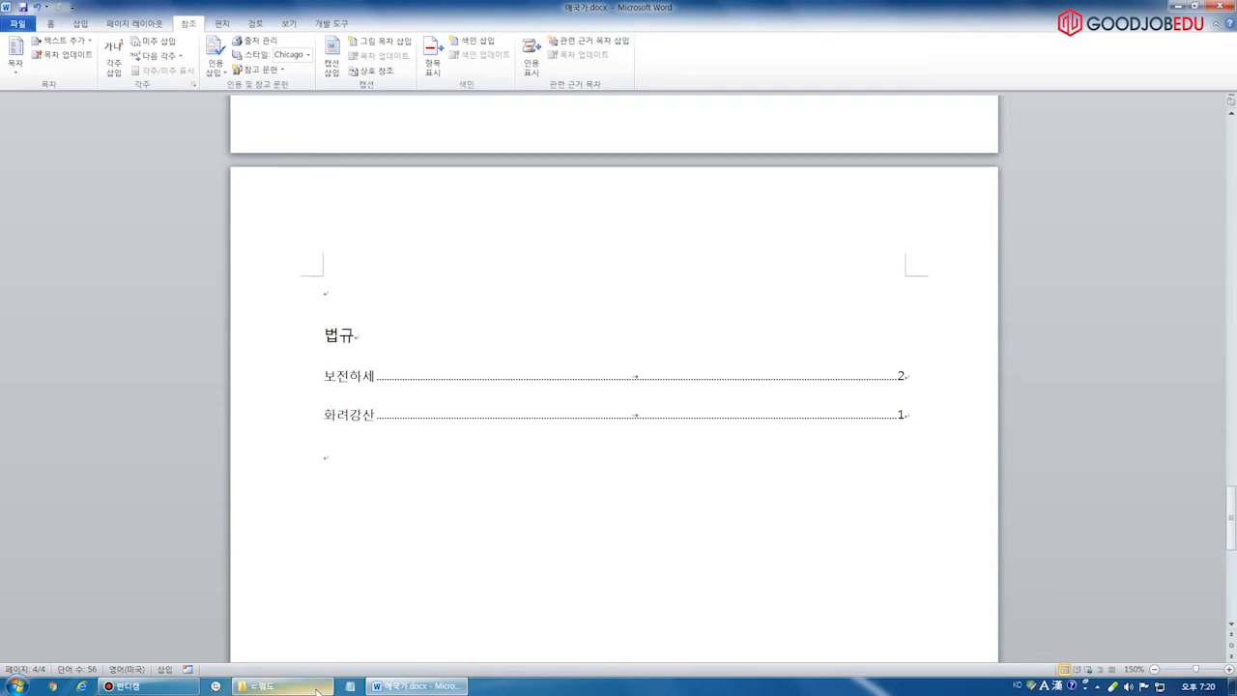
pyautogui.click(275, 686)
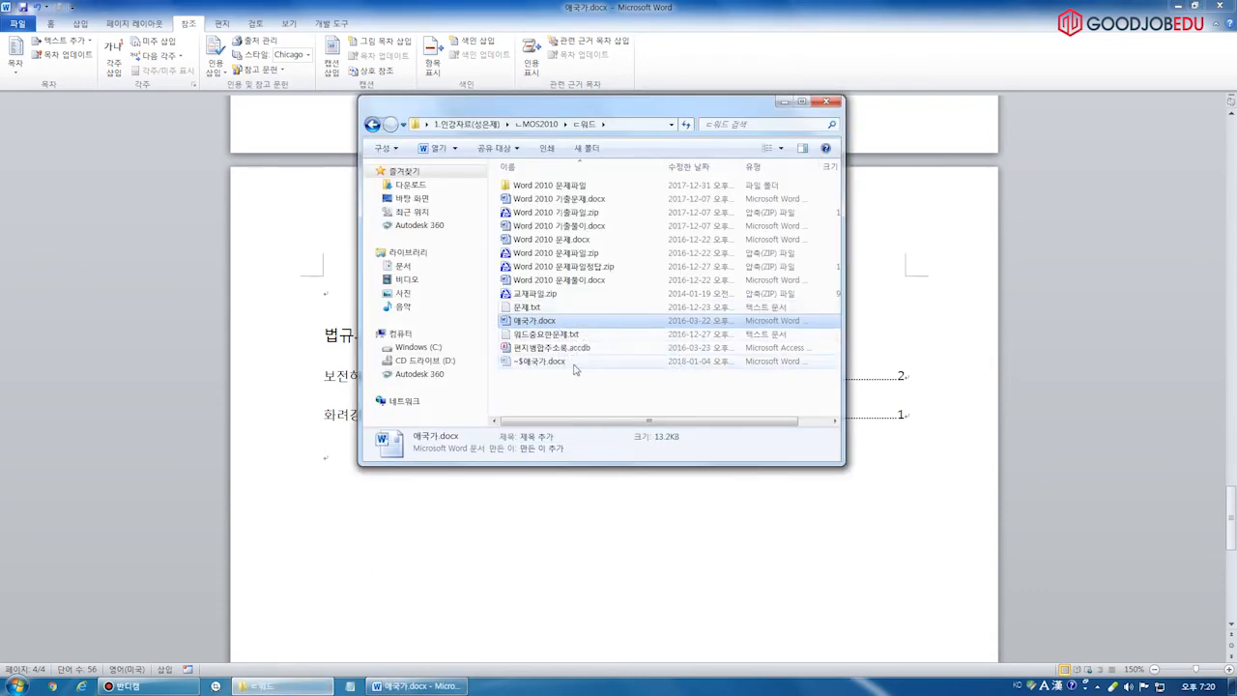
pyautogui.doubleClick(569, 308)
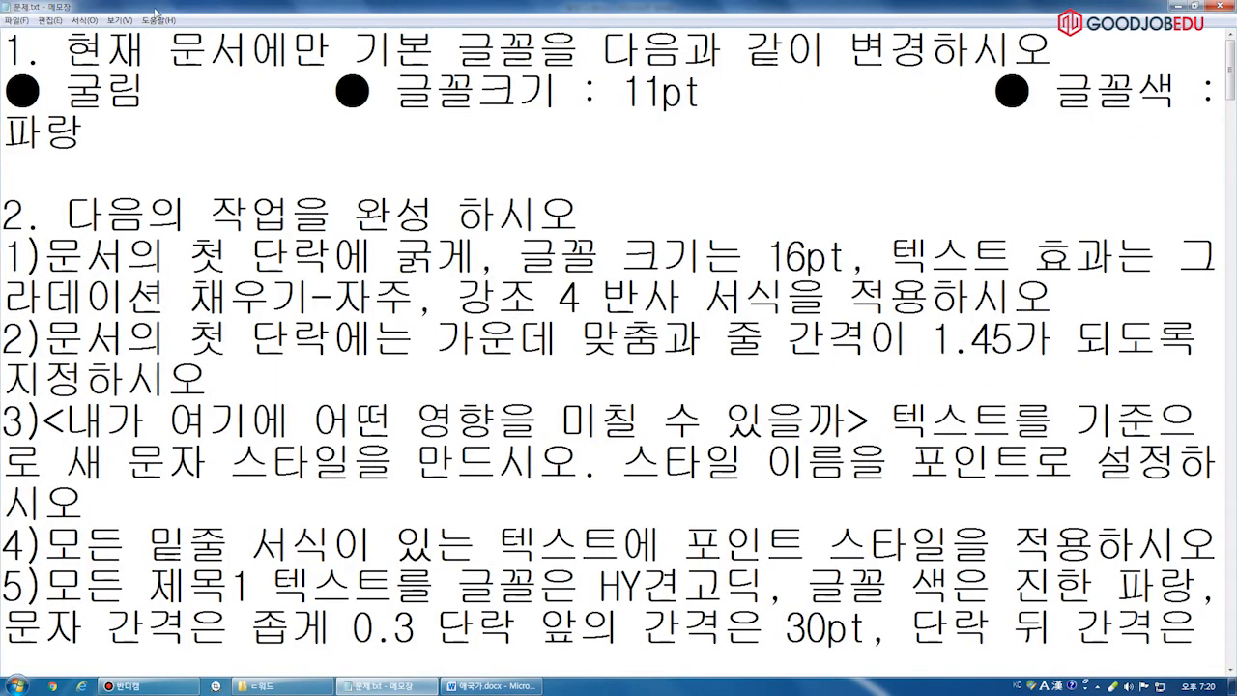
# Set the Notepad font size to 26
pyautogui.click(85, 20)
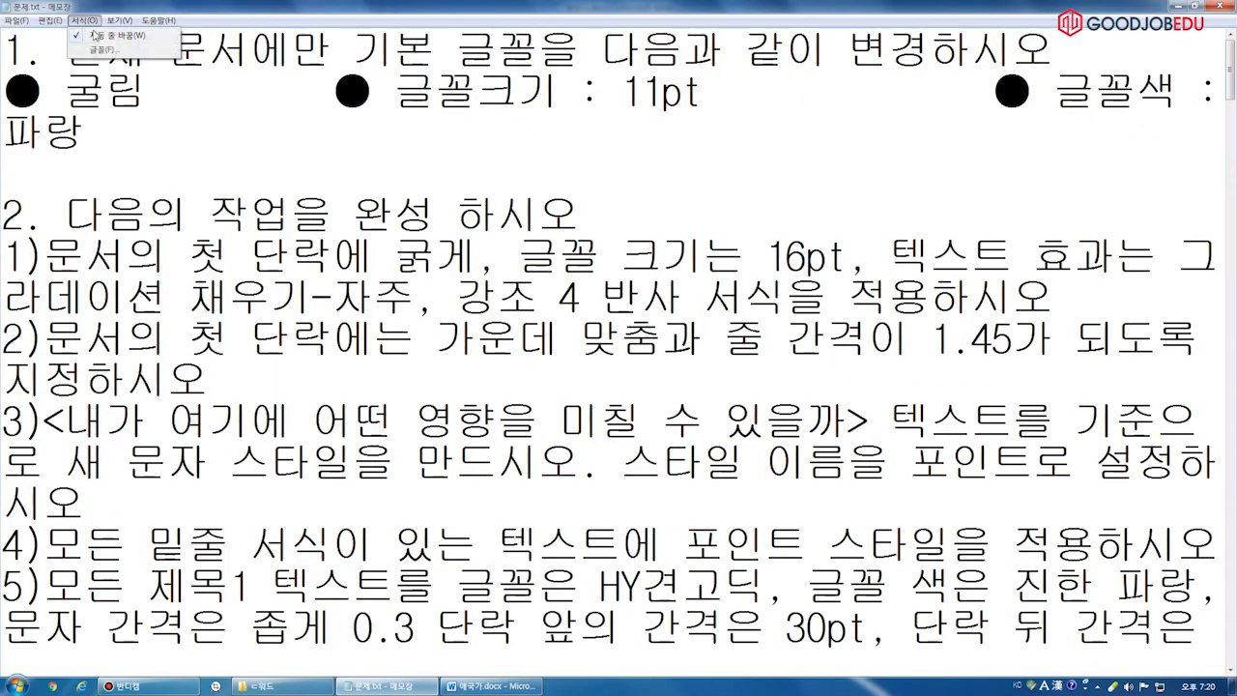
pyautogui.click(106, 51)
pyautogui.click(261, 171)
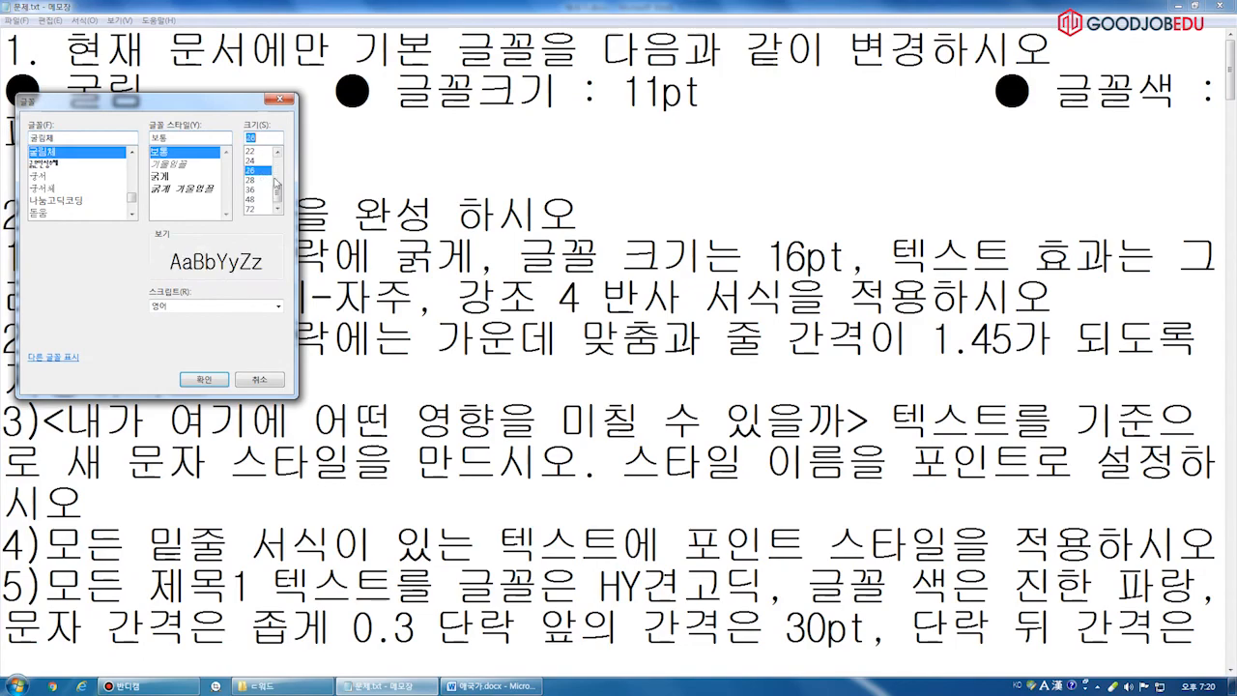
pyautogui.click(219, 377)
# Review task items 11–14 in 문제.txt, then return to 애국가.docx in Word
pyautogui.scroll(-3, 355, 312)
pyautogui.scroll(-9, 356, 312)
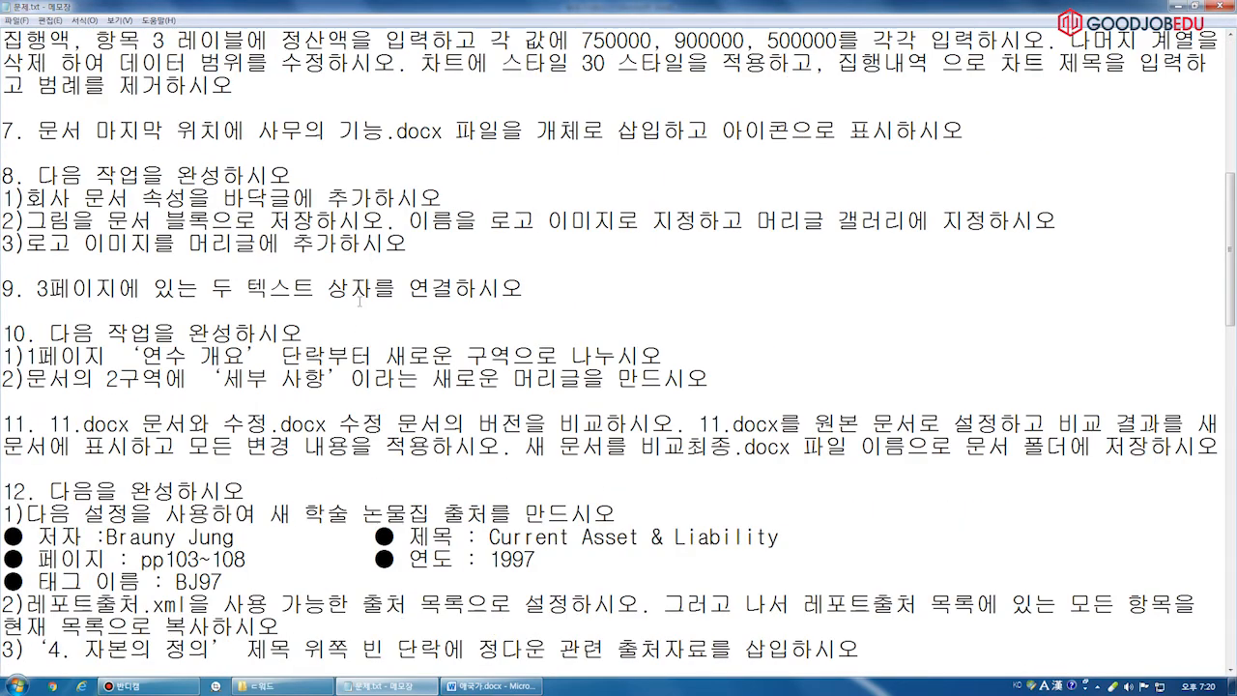
pyautogui.scroll(1, 357, 304)
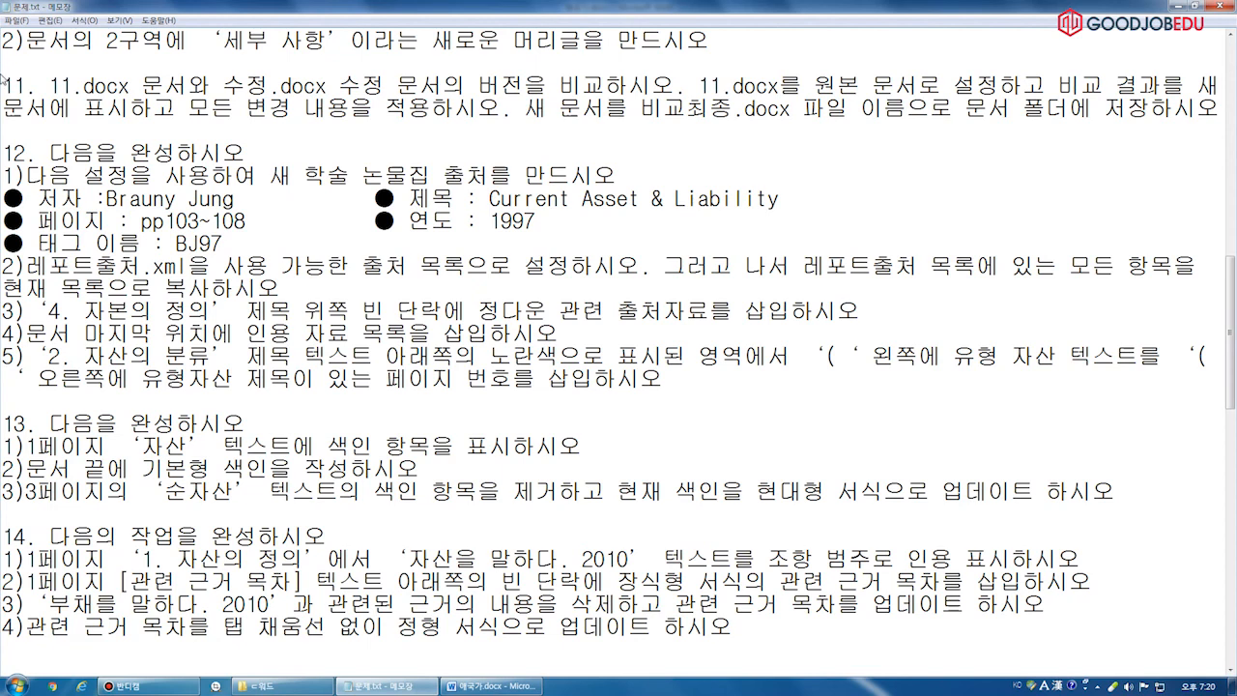
pyautogui.moveTo(2, 87); pyautogui.dragTo(337, 639)
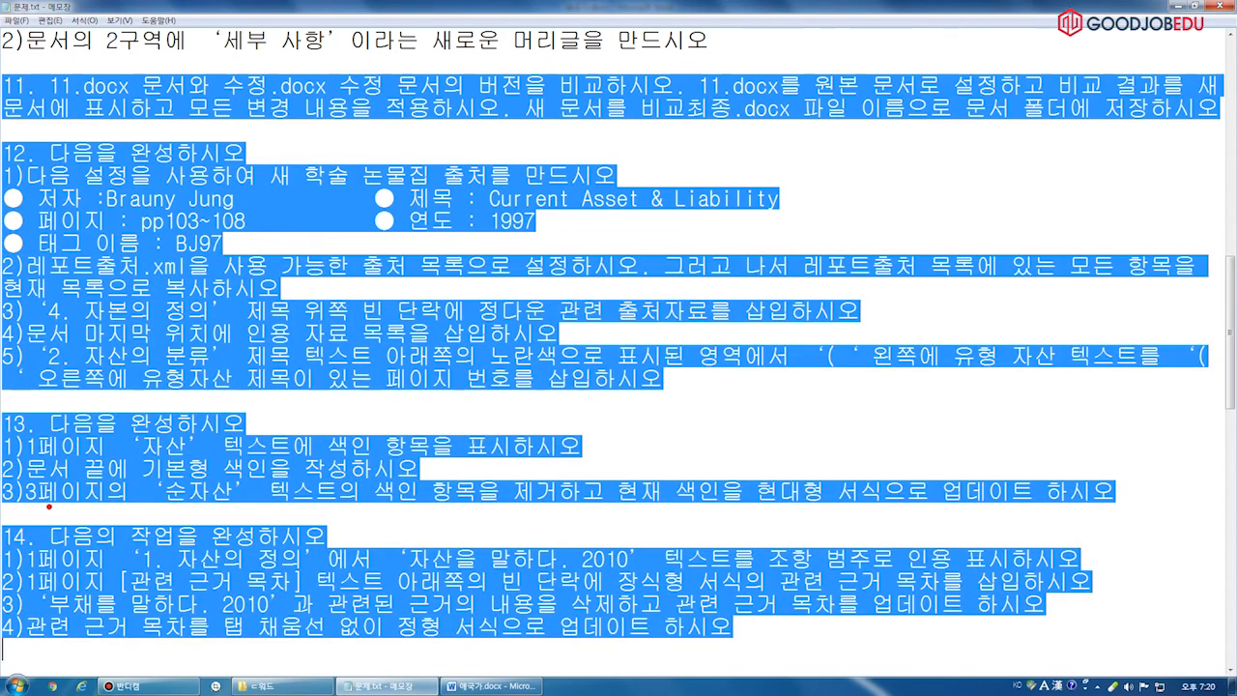
pyautogui.moveTo(42, 528)
pyautogui.mouseDown()
pyautogui.moveTo(20, 553)
pyautogui.moveTo(15, 527)
pyautogui.moveTo(36, 533)
pyautogui.mouseUp()
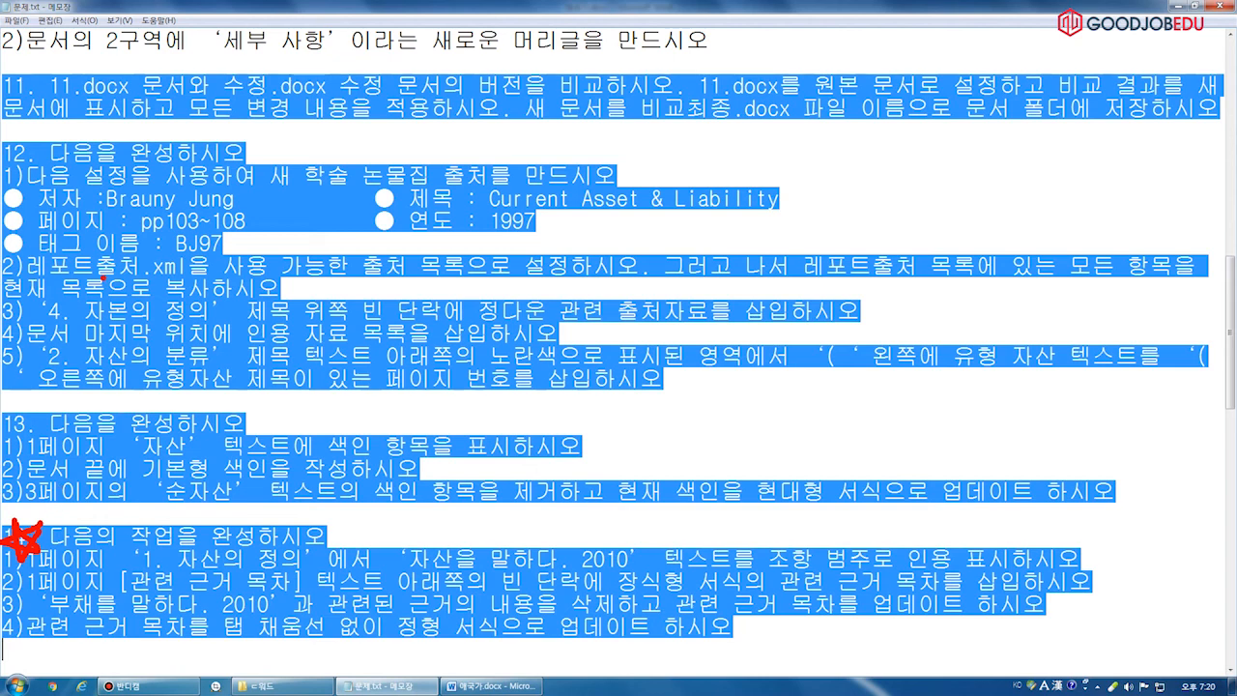
pyautogui.moveTo(26, 125); pyautogui.dragTo(73, 126)
pyautogui.press('Escape')
pyautogui.hotkey('ctrl', '2')
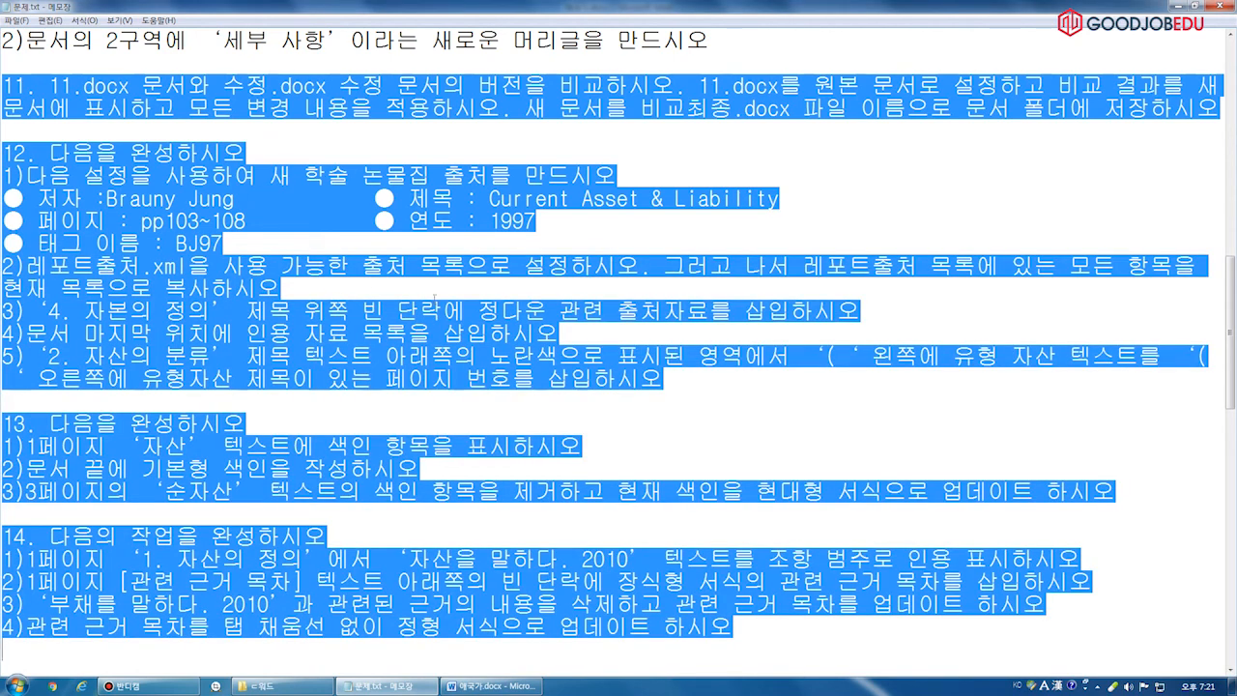
pyautogui.click(491, 686)
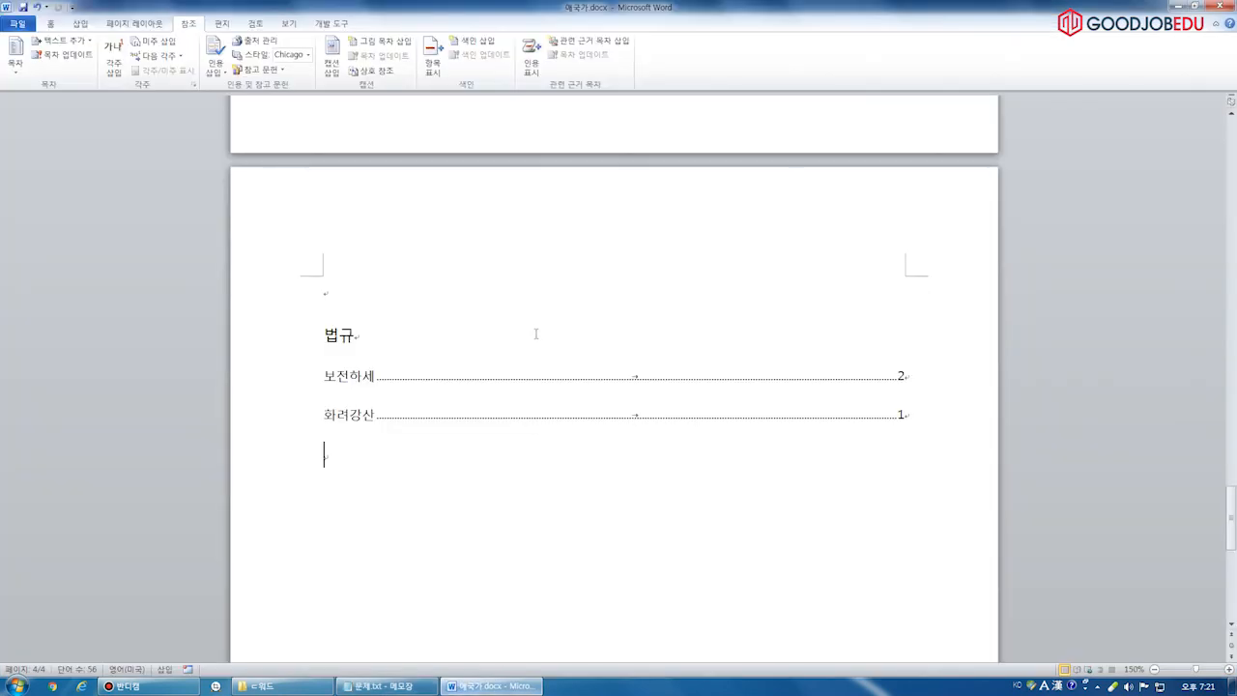